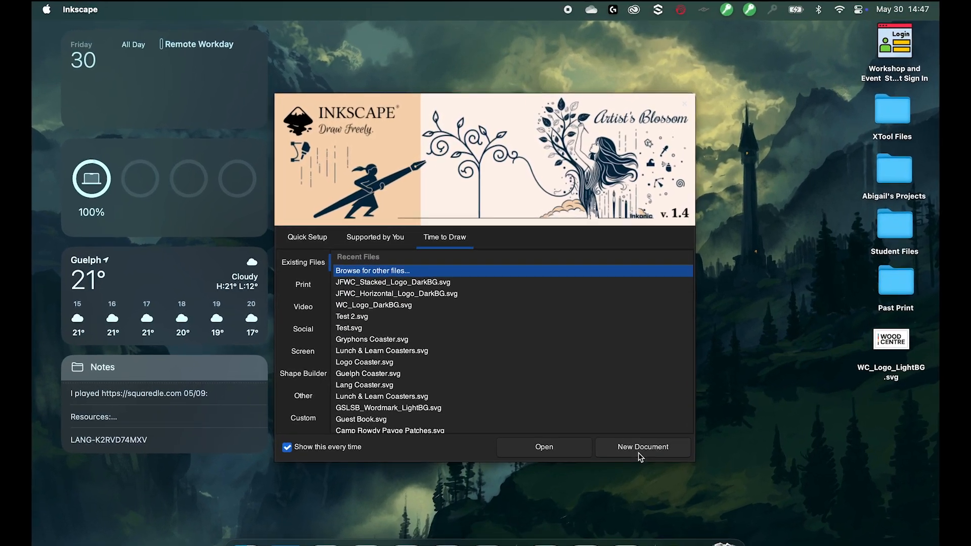
# - Create a new document and close the docked Trace Bitmap panel to enlarge the canvas
pyautogui.click(634, 454)
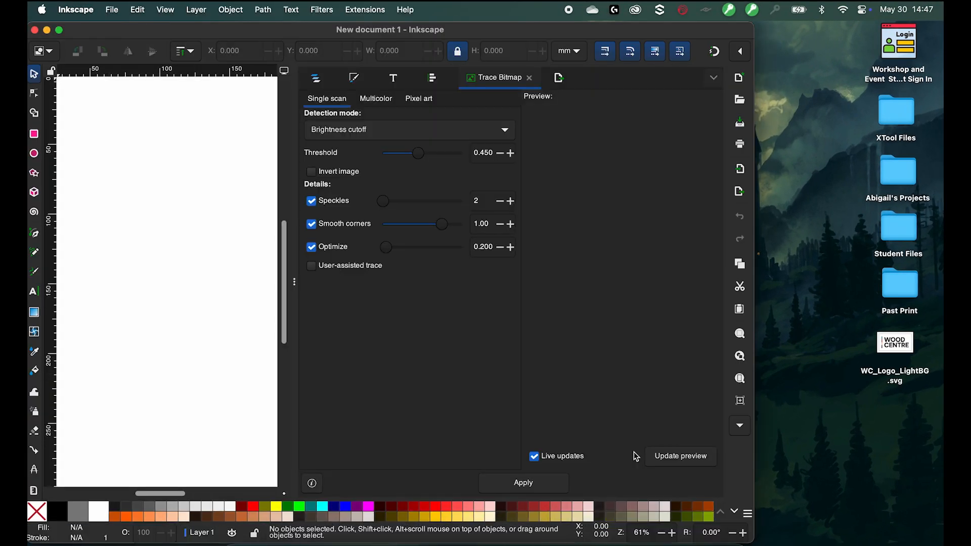
pyautogui.click(294, 281)
pyautogui.scroll(-3, 295, 282)
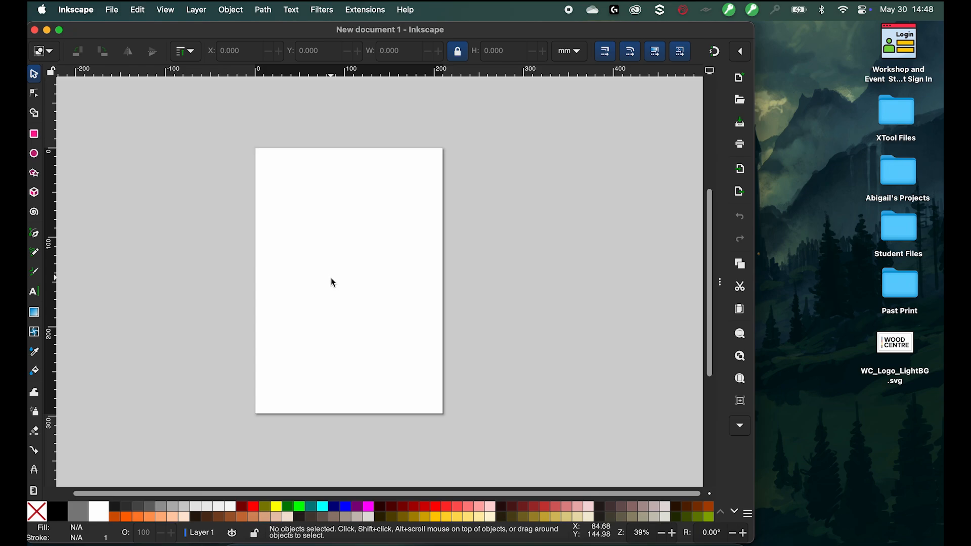
# - Paste the copied WOOD CENTRE logo image onto the canvas and move it over the page
pyautogui.rightClick(316, 266)
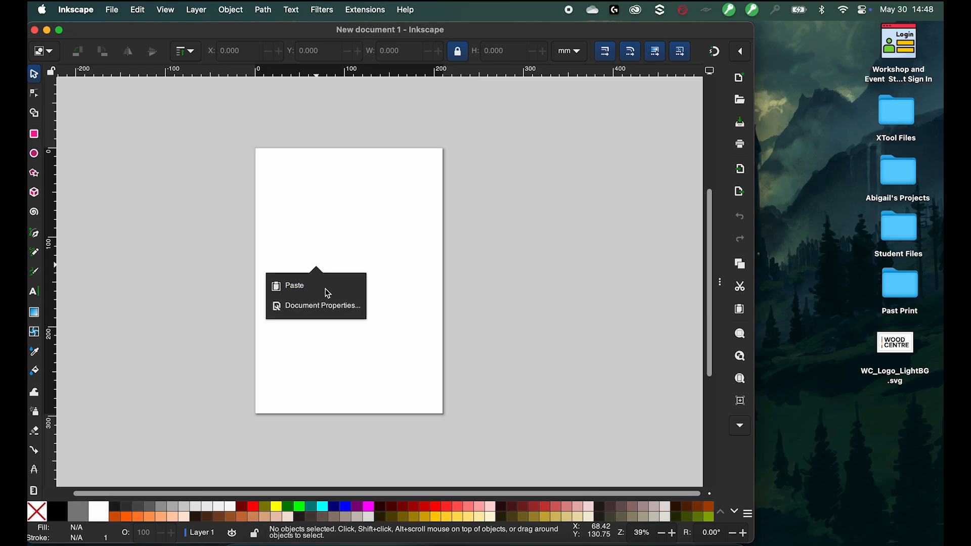
pyautogui.click(325, 290)
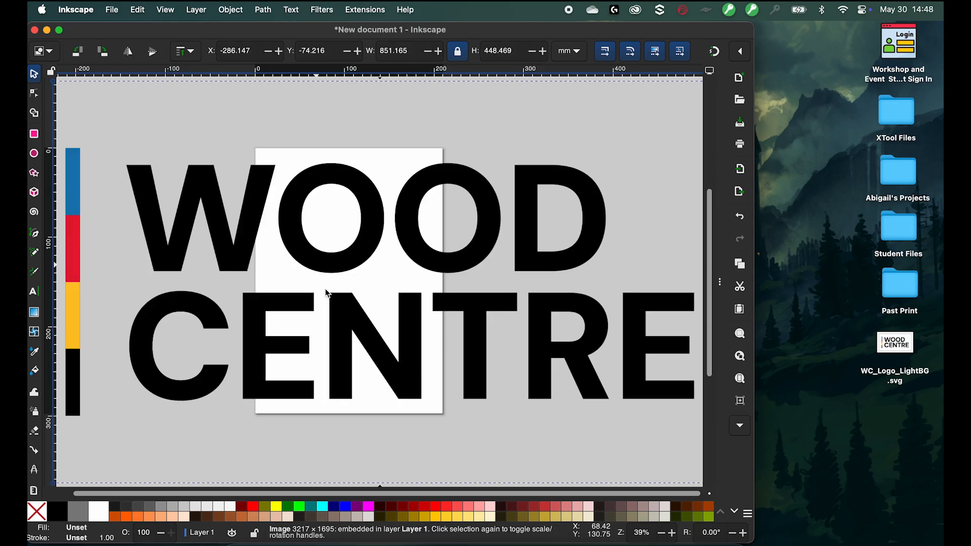
pyautogui.moveTo(179, 254); pyautogui.dragTo(267, 245)
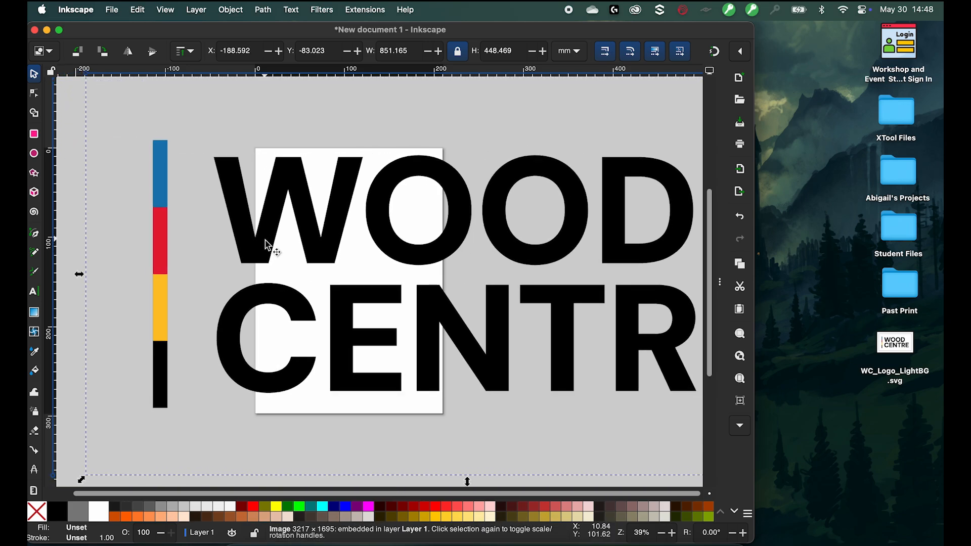
# - Zoom in and out to examine the edges of the pasted logo image's letters
pyautogui.scroll(-2, 258, 253)
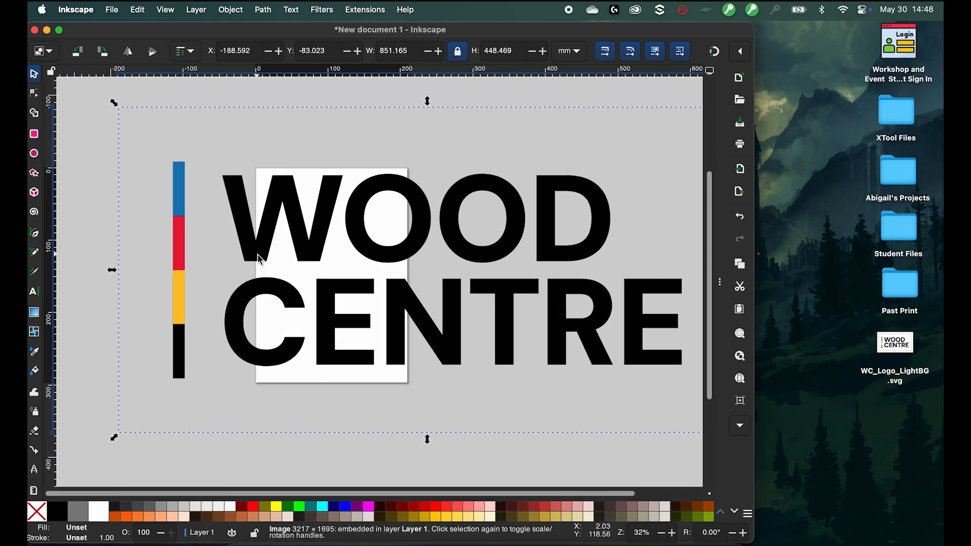
pyautogui.scroll(3, 234, 195)
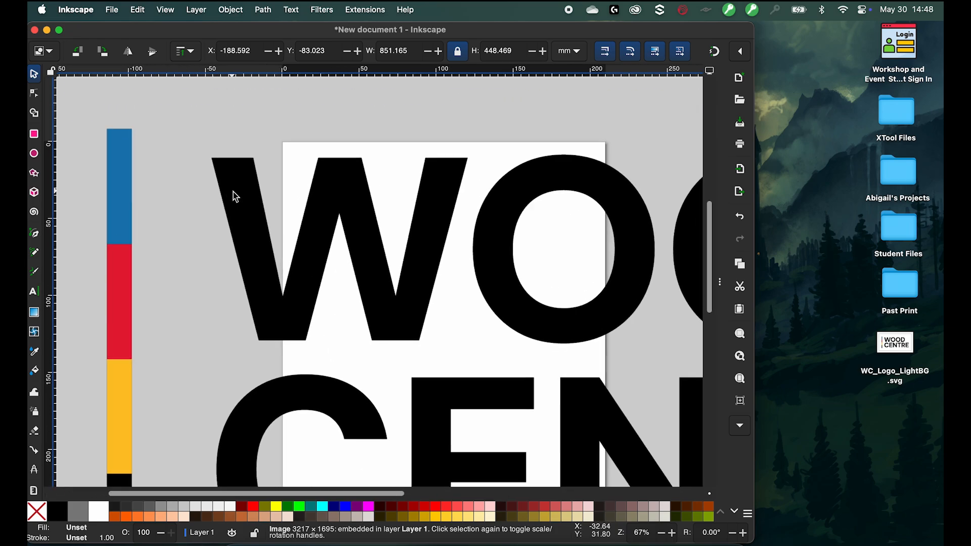
pyautogui.scroll(6, 234, 195)
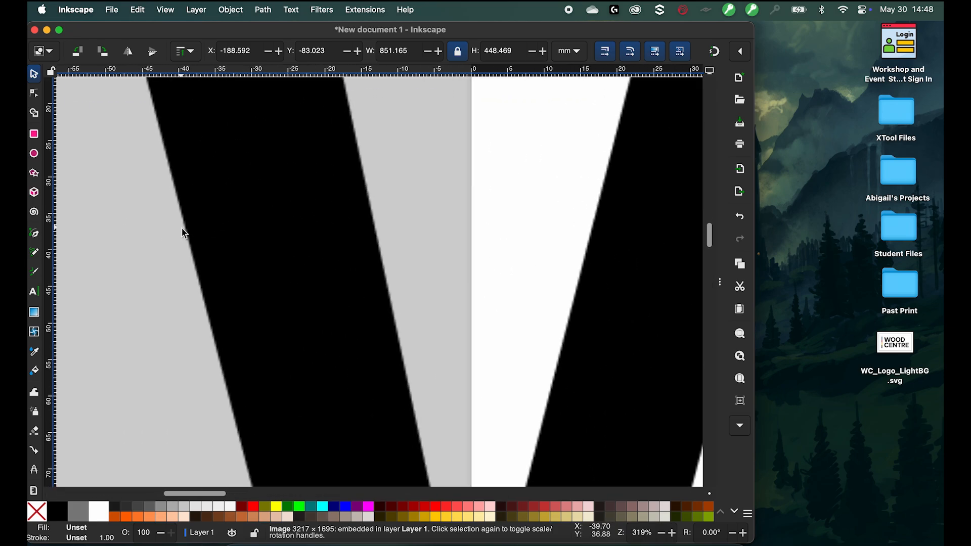
pyautogui.scroll(7, 183, 230)
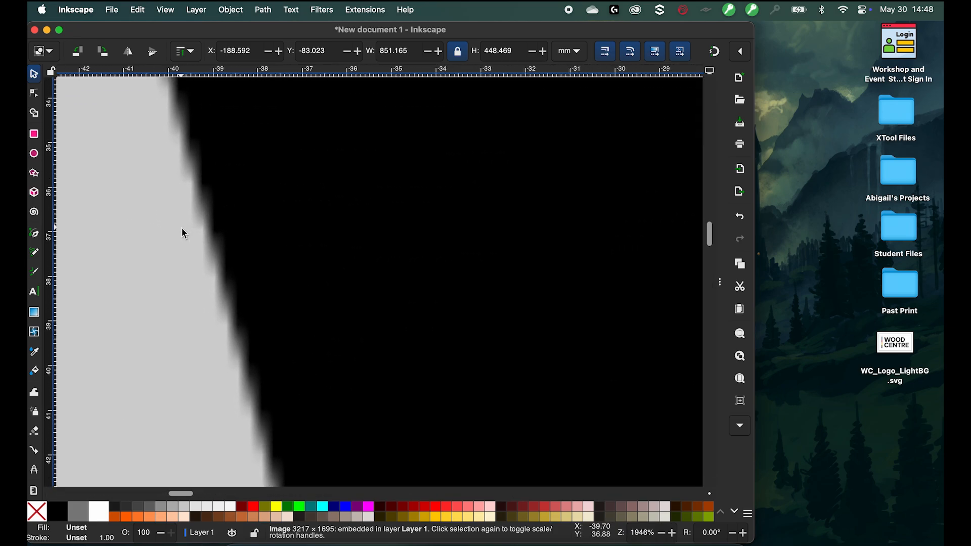
pyautogui.scroll(-9, 183, 232)
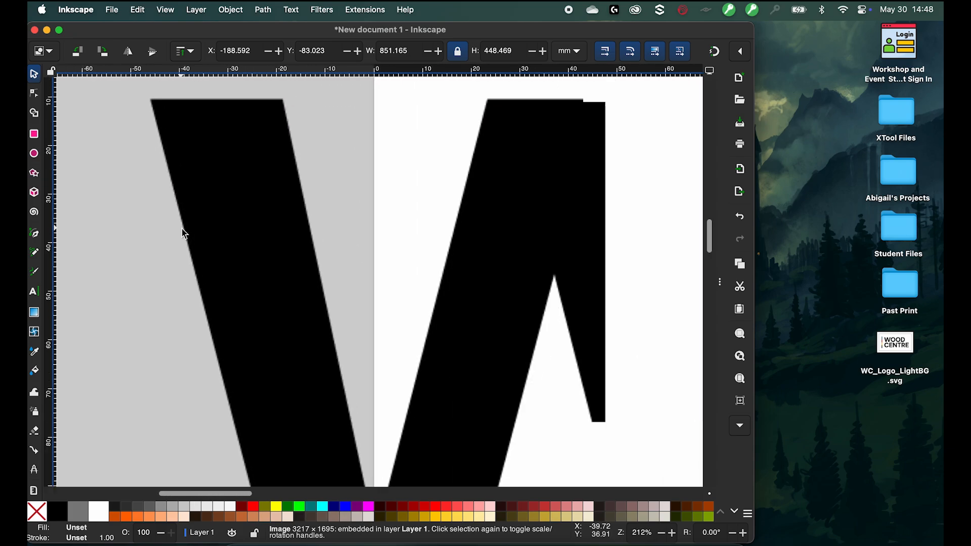
pyautogui.scroll(-7, 184, 233)
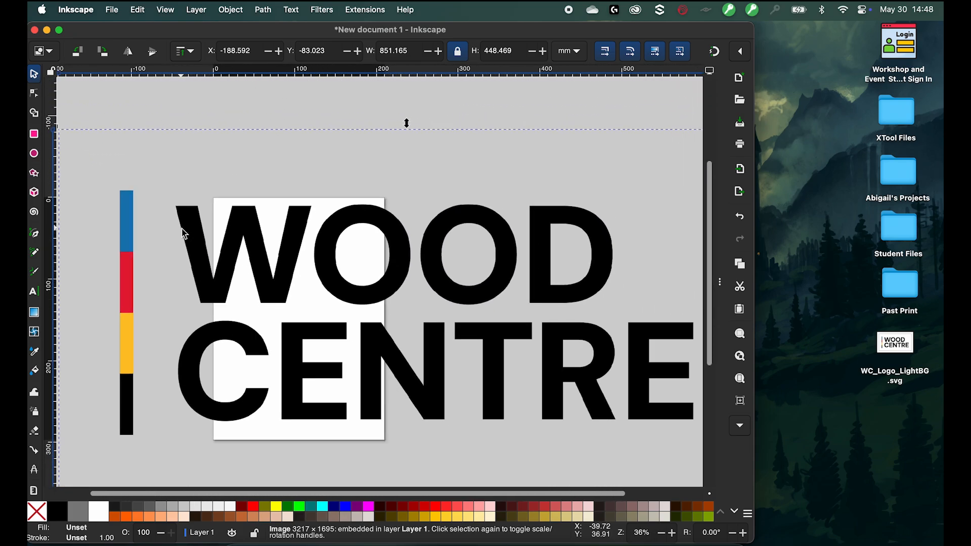
pyautogui.scroll(-1, 183, 233)
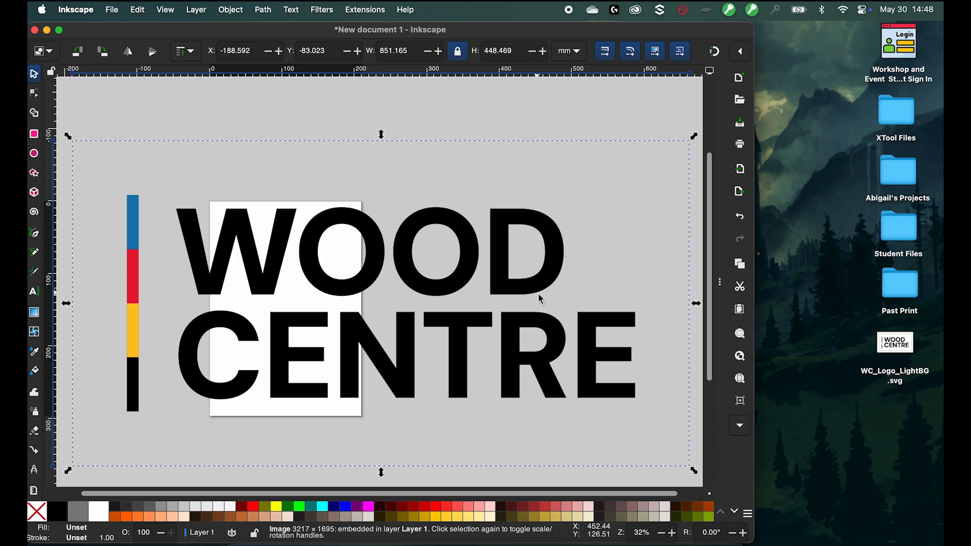
# - Delete the pasted image and import WC_Logo_LightBG.svg from the desktop as editable objects
pyautogui.press('Delete')
pyautogui.moveTo(895, 344); pyautogui.dragTo(249, 305)
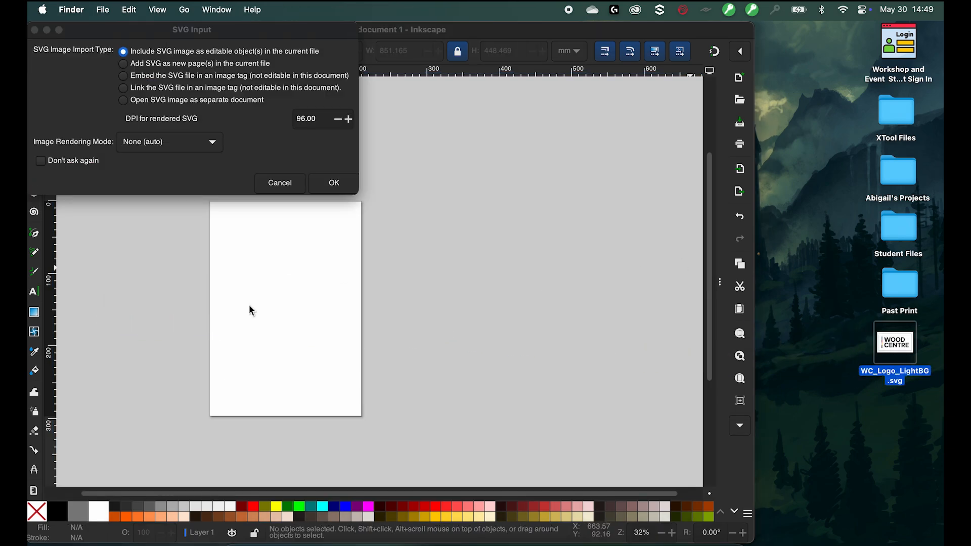
pyautogui.click(334, 183)
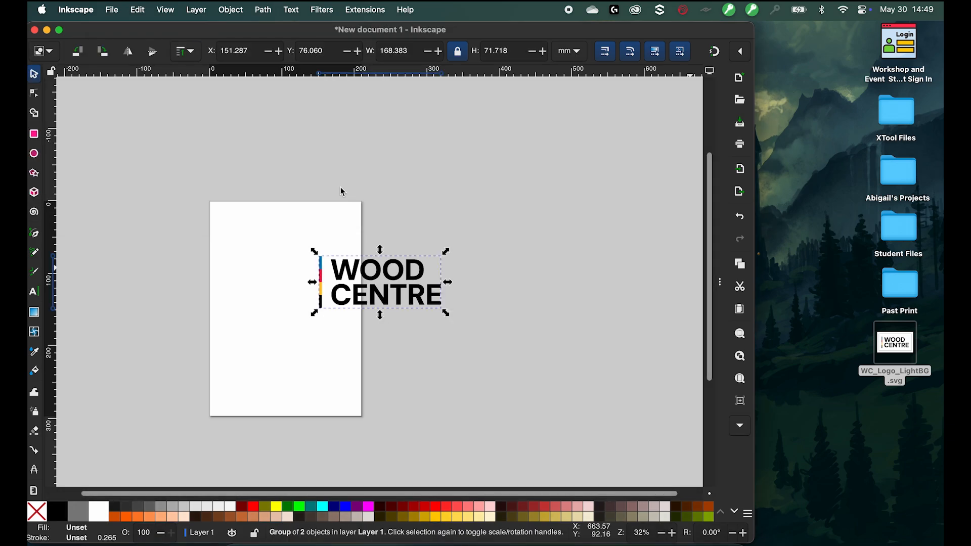
# - Inspect the W letter's path with the Node tool, selecting its individual nodes one by one
pyautogui.scroll(5, 380, 264)
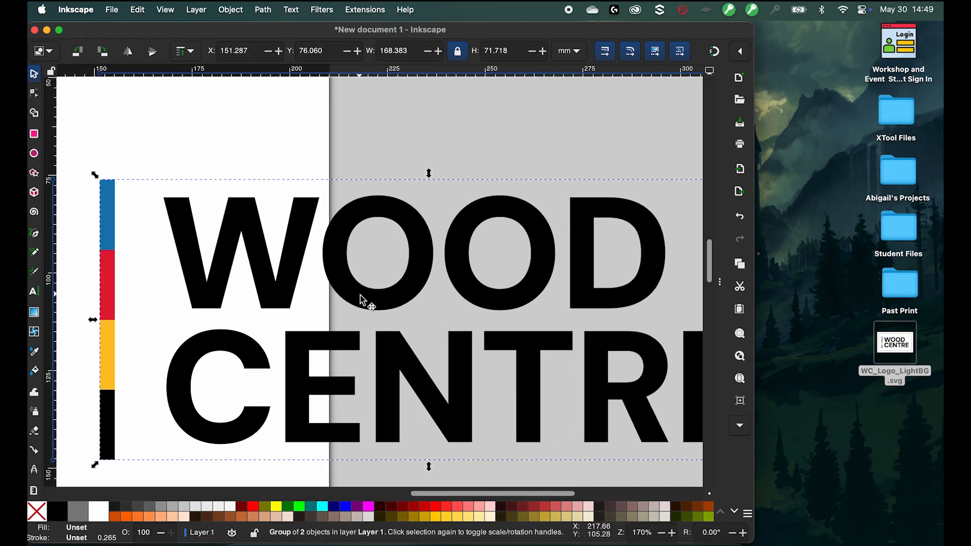
pyautogui.click(33, 93)
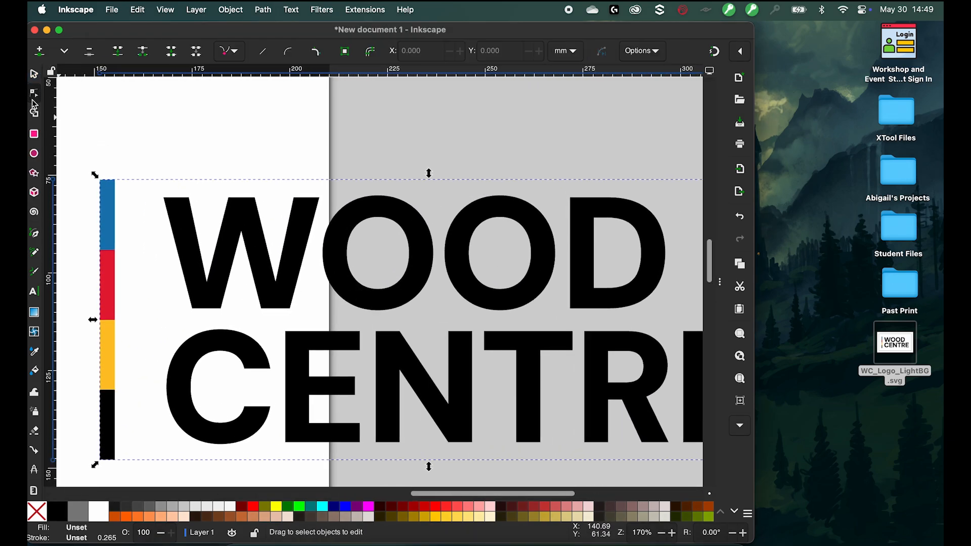
pyautogui.click(258, 249)
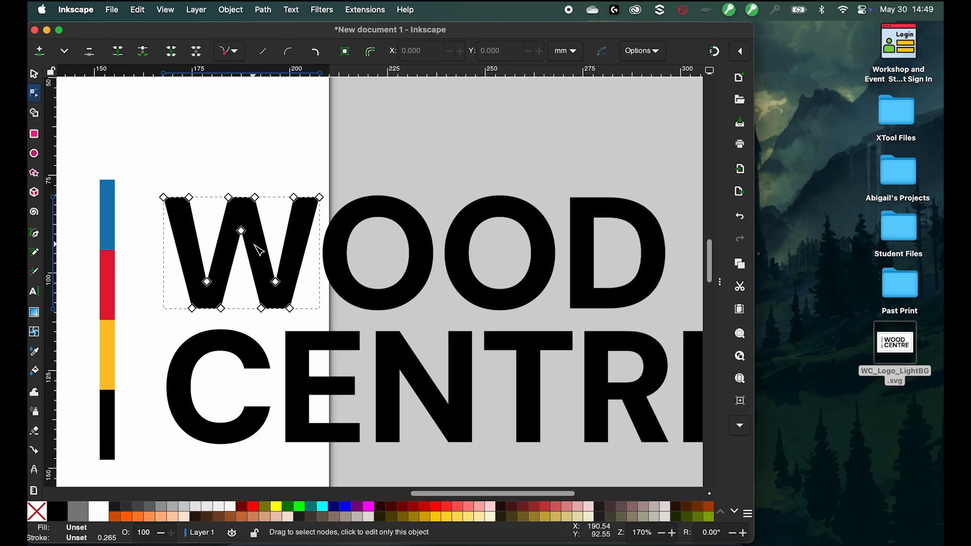
pyautogui.scroll(3, 258, 249)
pyautogui.click(256, 166)
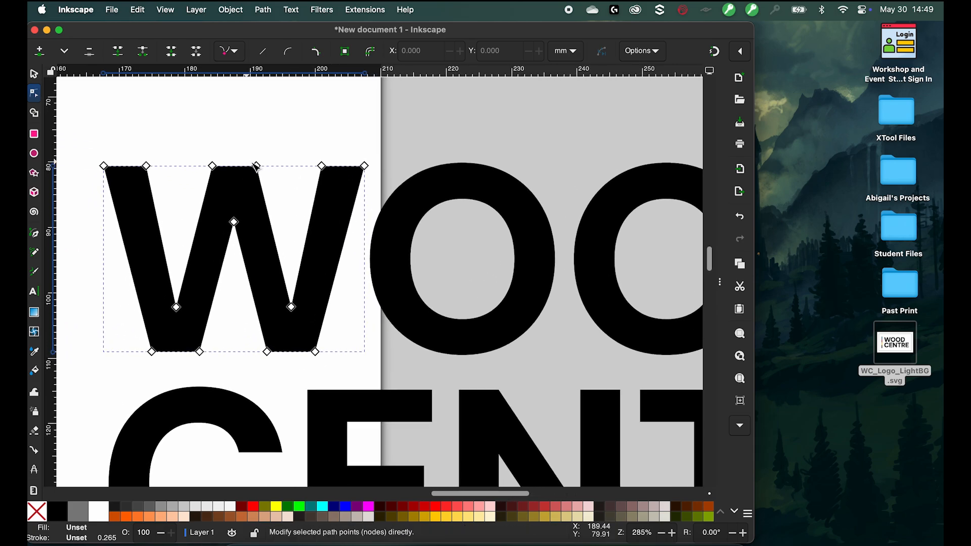
pyautogui.click(213, 166)
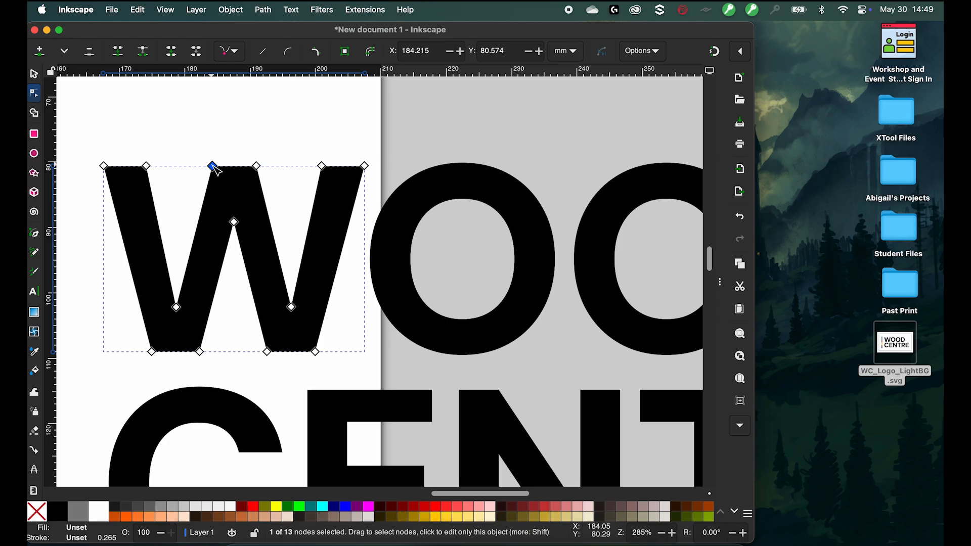
pyautogui.click(234, 221)
pyautogui.click(267, 351)
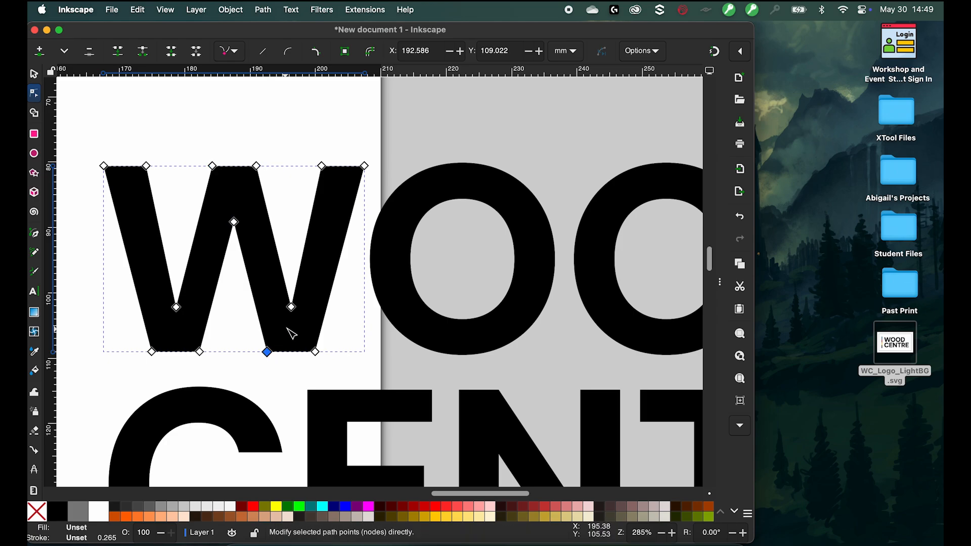
pyautogui.click(292, 306)
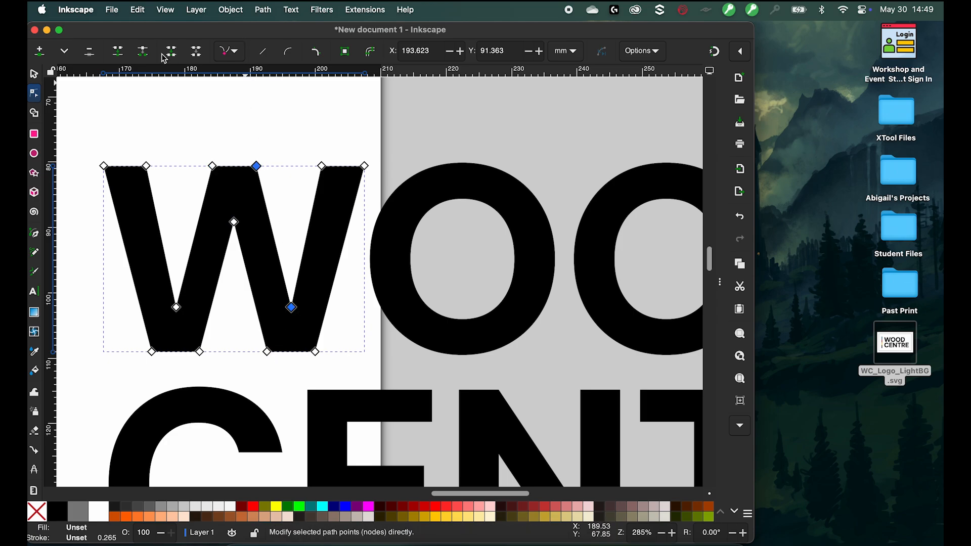
# - Zoom in closely to examine the sharpness of the vector W letter's edges
pyautogui.moveTo(271, 221)
pyautogui.mouseDown()
pyautogui.moveTo(297, 205)
pyautogui.moveTo(253, 271)
pyautogui.moveTo(282, 245)
pyautogui.moveTo(272, 238)
pyautogui.mouseUp()
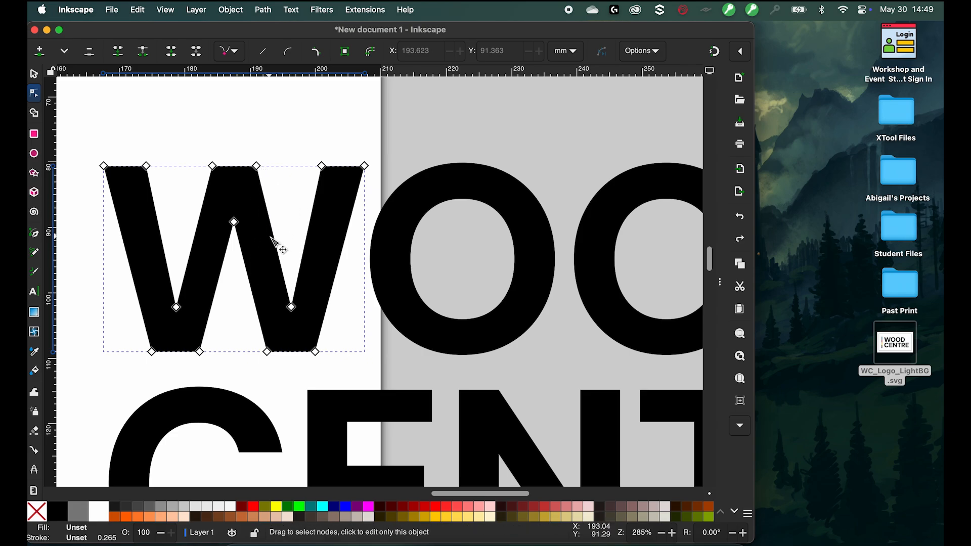
pyautogui.scroll(5, 276, 242)
pyautogui.scroll(8, 297, 202)
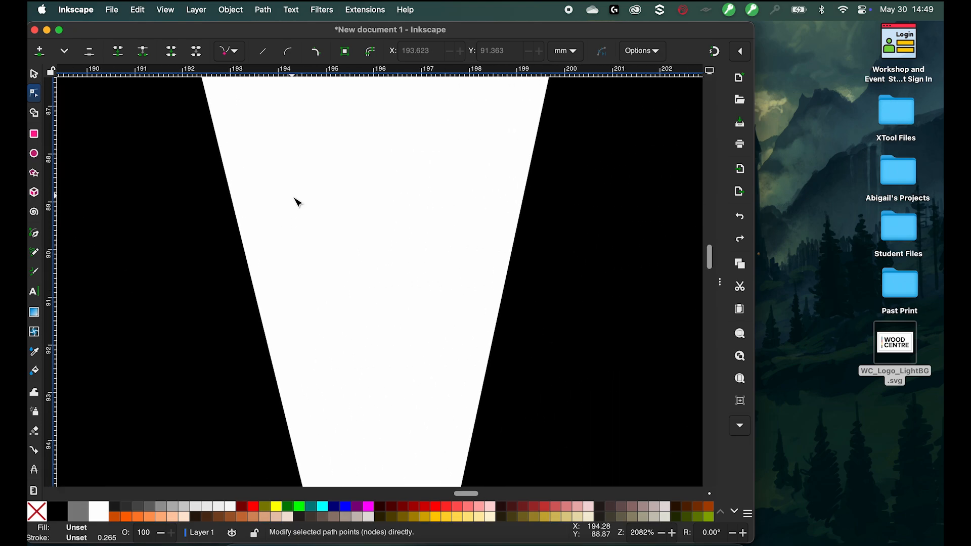
pyautogui.scroll(3, 207, 295)
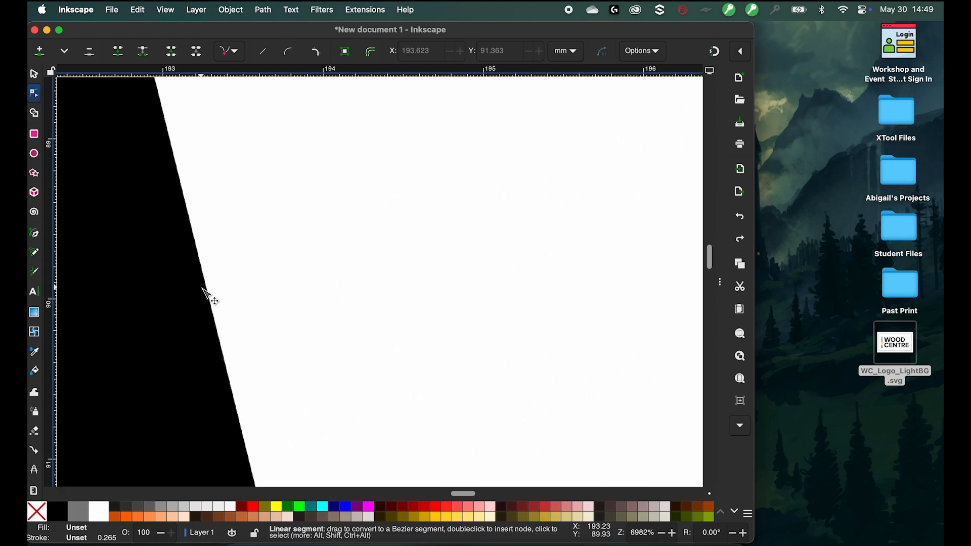
pyautogui.scroll(-15, 205, 292)
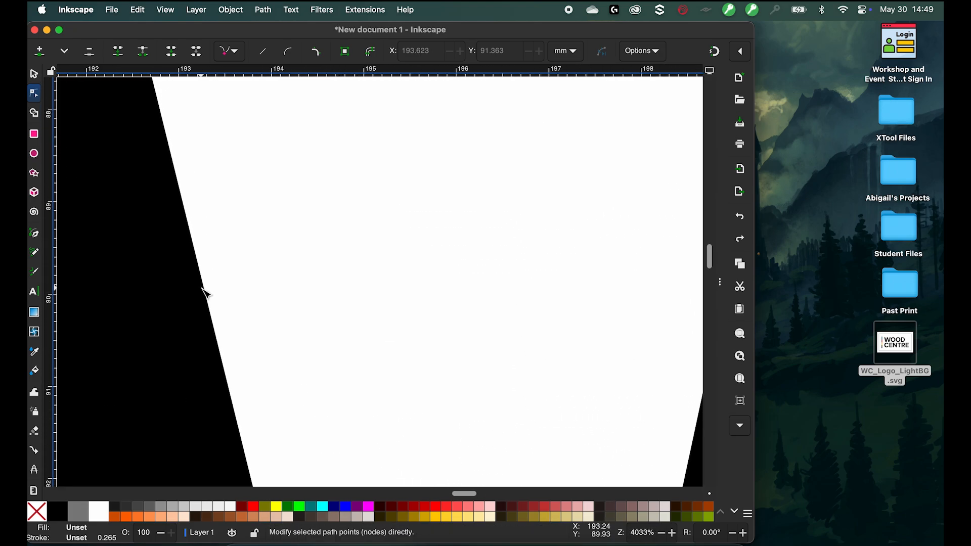
pyautogui.scroll(-7, 196, 318)
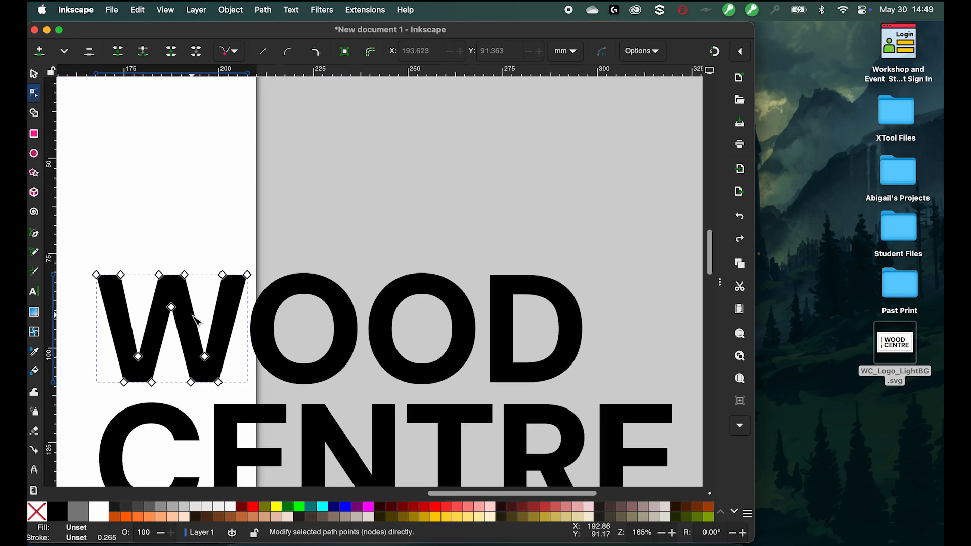
pyautogui.click(235, 224)
pyautogui.hscroll(5, 175, 250)
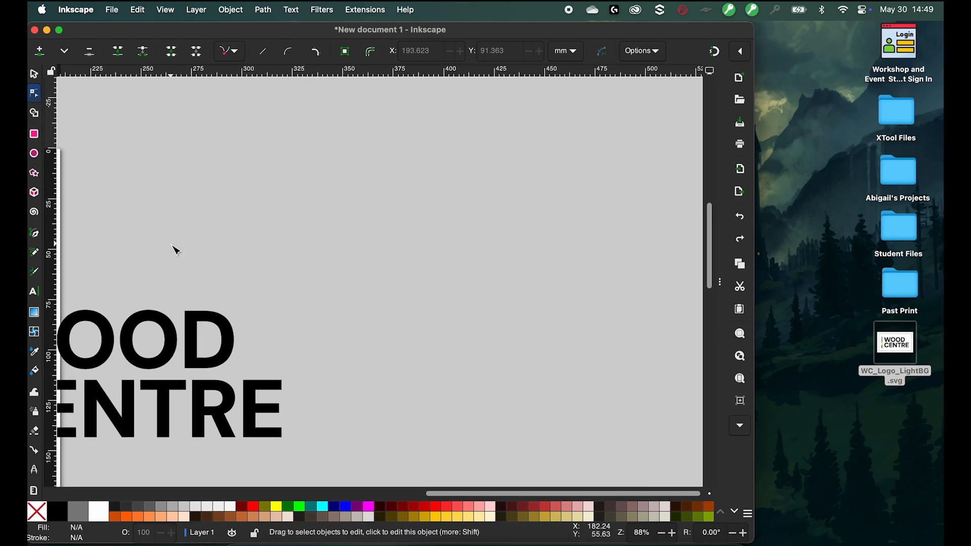
pyautogui.hscroll(-8, 175, 250)
pyautogui.scroll(-3, 175, 250)
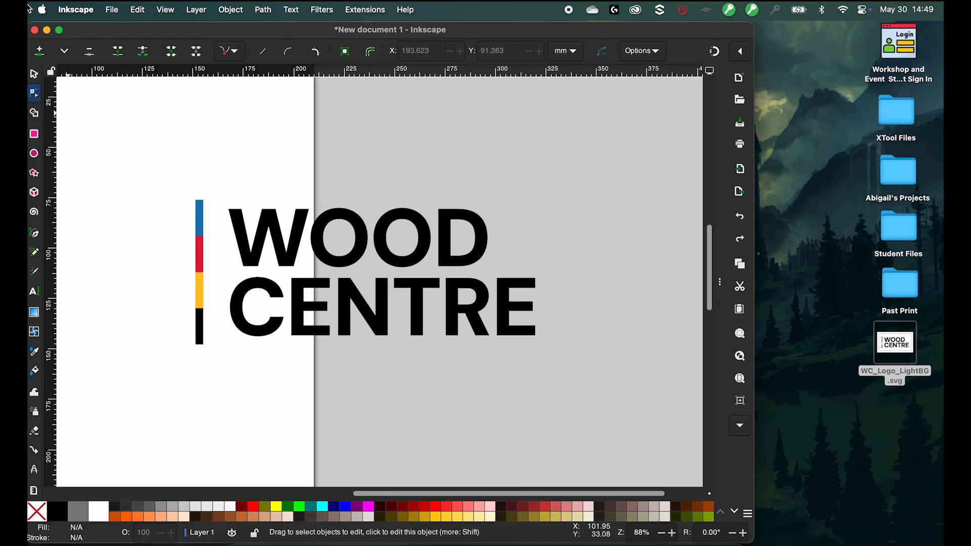
# - Select the whole imported logo with the Selector tool and delete it
pyautogui.click(34, 74)
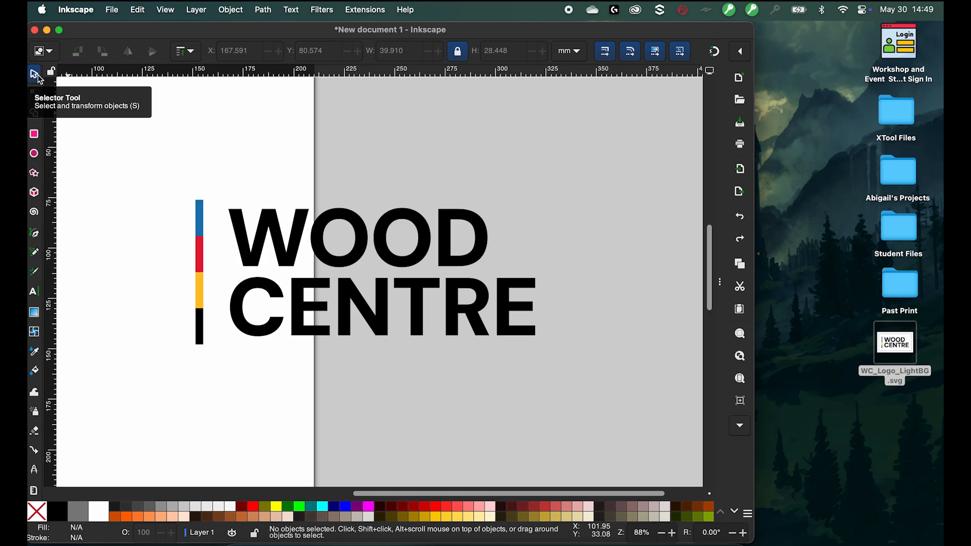
pyautogui.scroll(-1, 206, 192)
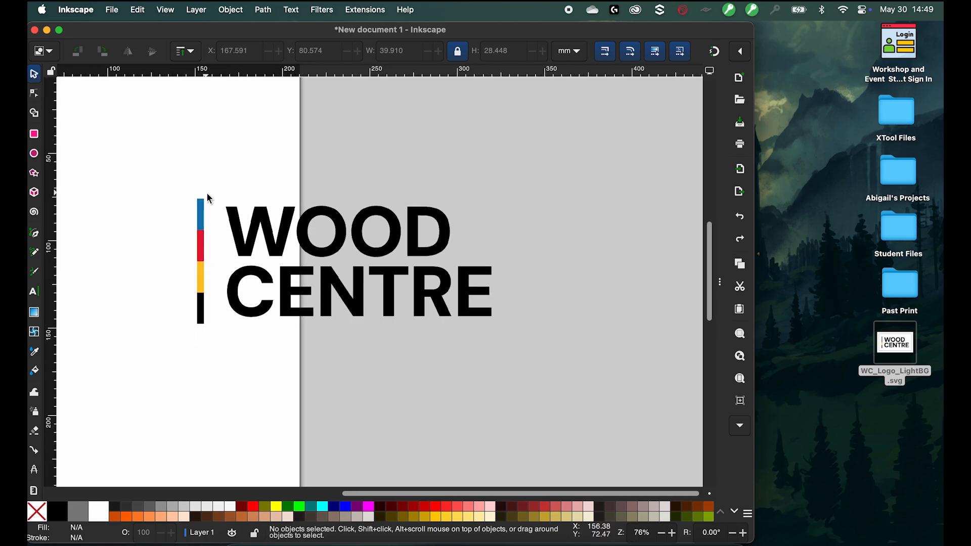
pyautogui.scroll(-3, 207, 193)
pyautogui.moveTo(428, 295); pyautogui.dragTo(88, 150)
pyautogui.press('Delete')
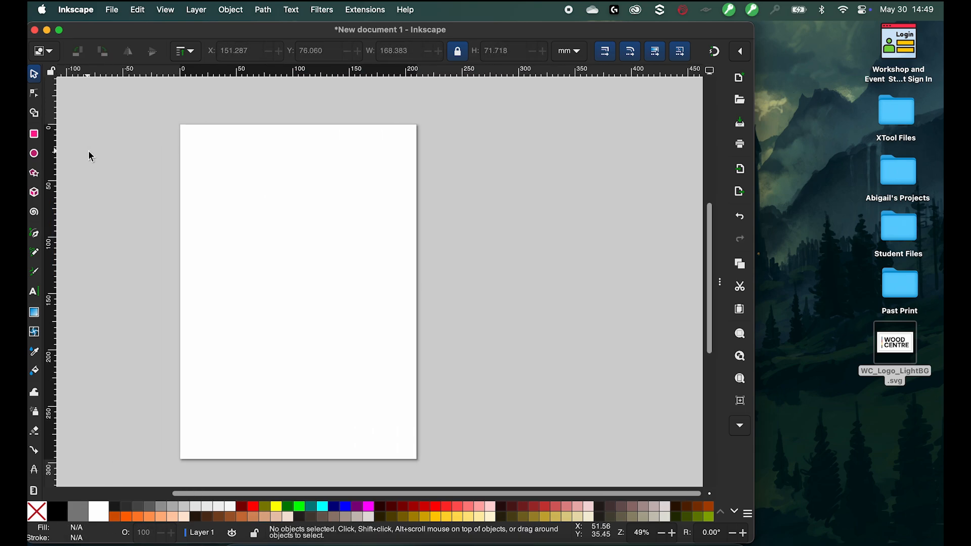
# - Enlarge the program window so it fills more of the screen
pyautogui.hscroll(-2, 88, 150)
pyautogui.scroll(-2, 88, 150)
pyautogui.scroll(2, 88, 150)
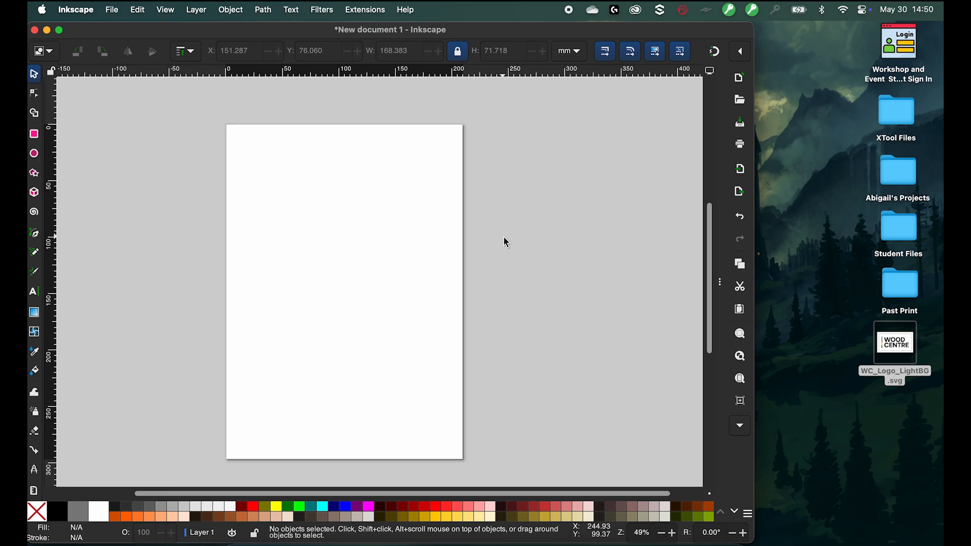
pyautogui.moveTo(756, 226); pyautogui.dragTo(941, 204)
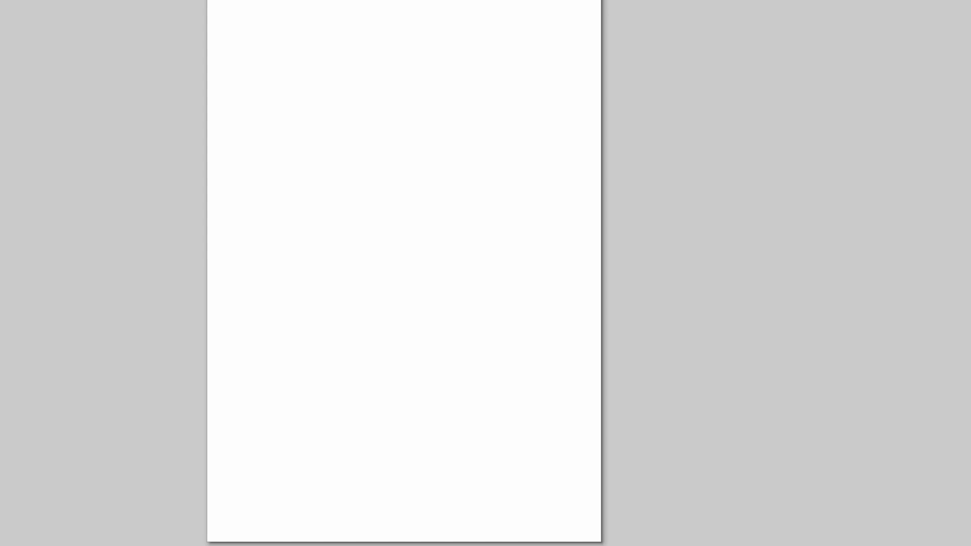
# - Draw a rounded rectangle about 176 × 108 mm near the top of the page
pyautogui.click(34, 137)
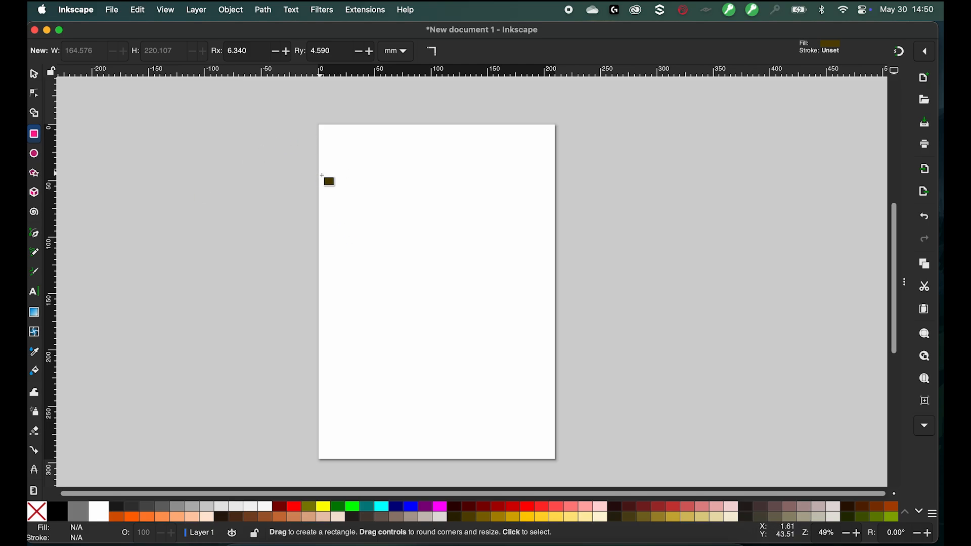
pyautogui.moveTo(320, 174); pyautogui.dragTo(467, 286)
pyautogui.moveTo(411, 265)
pyautogui.mouseDown()
pyautogui.moveTo(381, 246)
pyautogui.moveTo(470, 304)
pyautogui.moveTo(512, 297)
pyautogui.mouseUp()
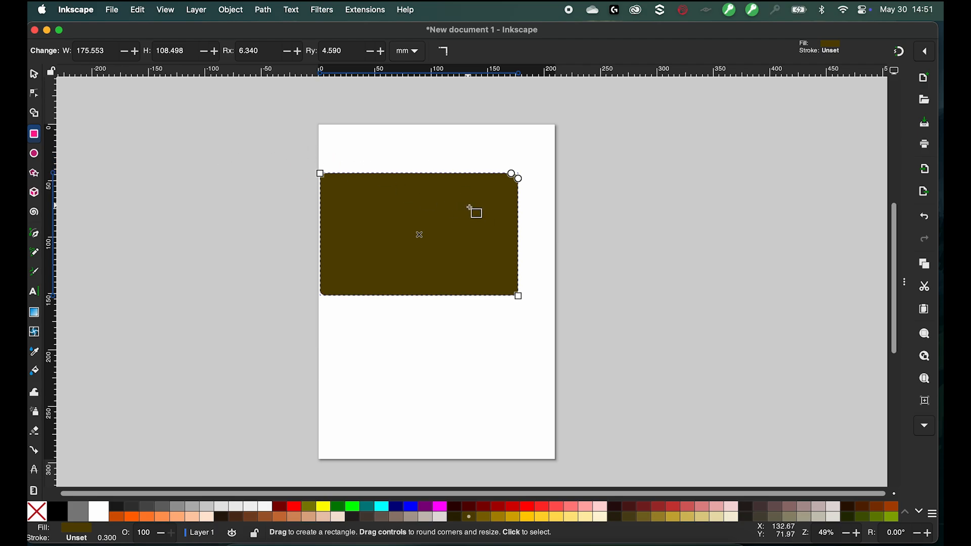
# - Resize the rounded rectangle to about 144 × 104 mm by moving its corner handles
pyautogui.moveTo(323, 173)
pyautogui.mouseDown()
pyautogui.moveTo(373, 206)
pyautogui.moveTo(334, 180)
pyautogui.mouseUp()
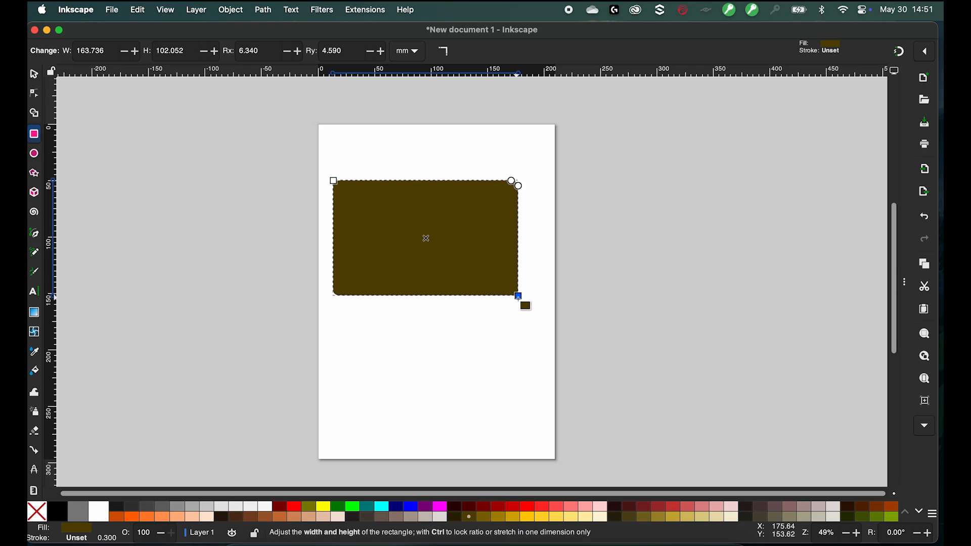
pyautogui.moveTo(518, 296); pyautogui.dragTo(497, 302)
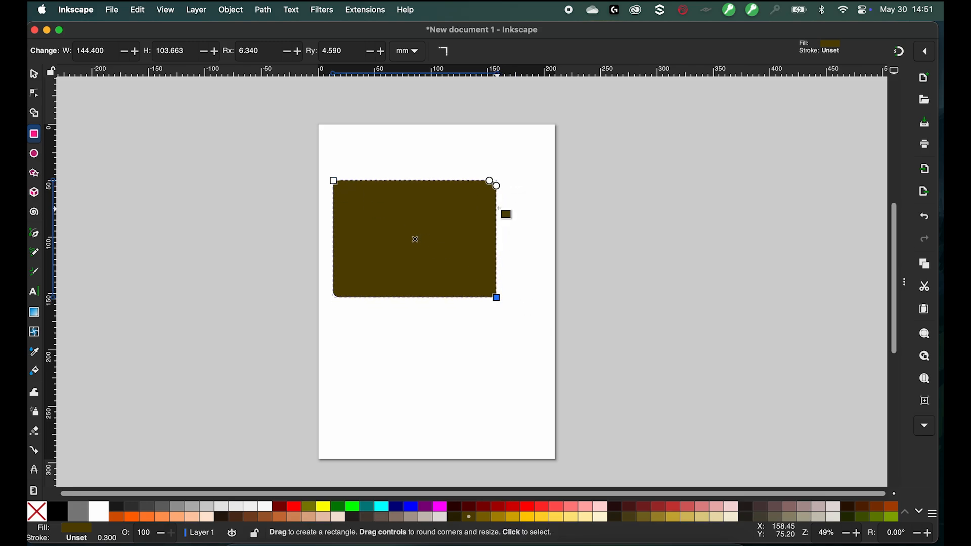
# - Increase the rectangle's corner rounding to a radius of about 32 mm
pyautogui.scroll(1, 502, 184)
pyautogui.scroll(5, 508, 180)
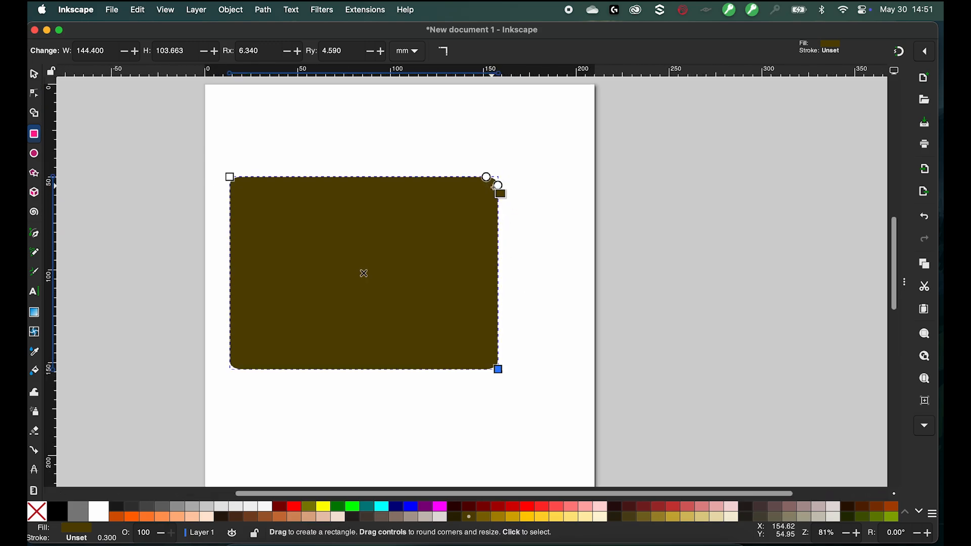
pyautogui.moveTo(508, 183)
pyautogui.mouseDown()
pyautogui.moveTo(502, 232)
pyautogui.moveTo(508, 194)
pyautogui.mouseUp()
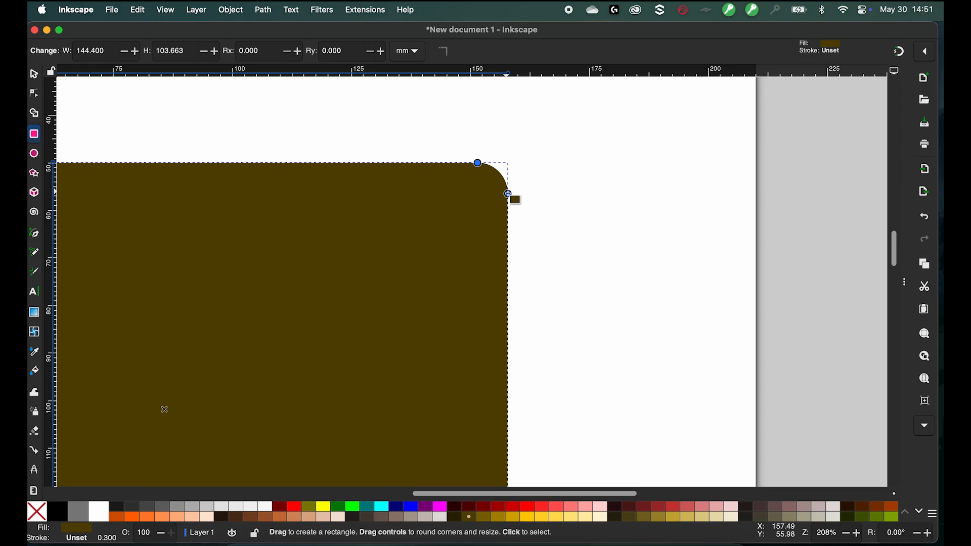
pyautogui.keyDown('shift'); pyautogui.click(508, 194); pyautogui.keyUp('shift')
pyautogui.moveTo(508, 163); pyautogui.dragTo(509, 345)
pyautogui.scroll(-3, 594, 289)
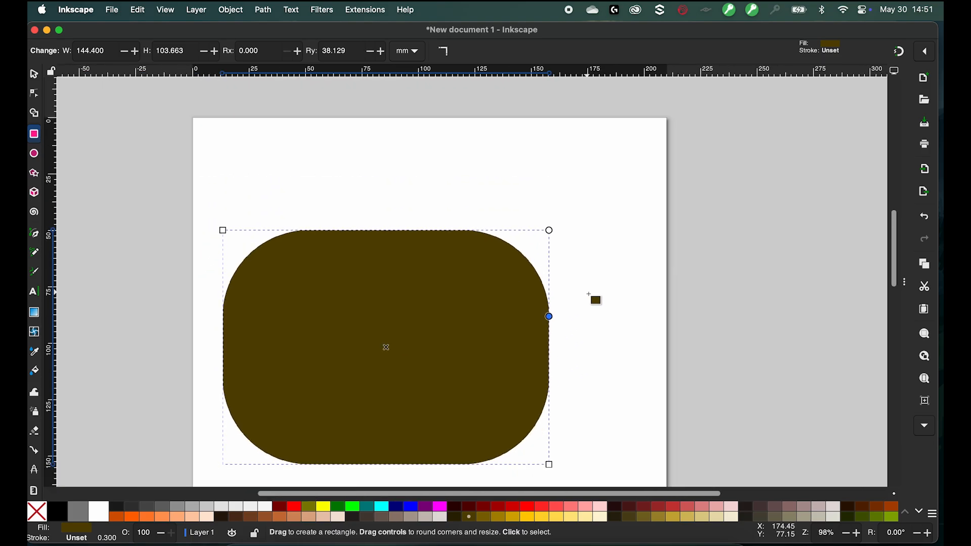
pyautogui.moveTo(559, 315)
pyautogui.mouseDown()
pyautogui.moveTo(553, 278)
pyautogui.moveTo(550, 357)
pyautogui.moveTo(549, 299)
pyautogui.mouseUp()
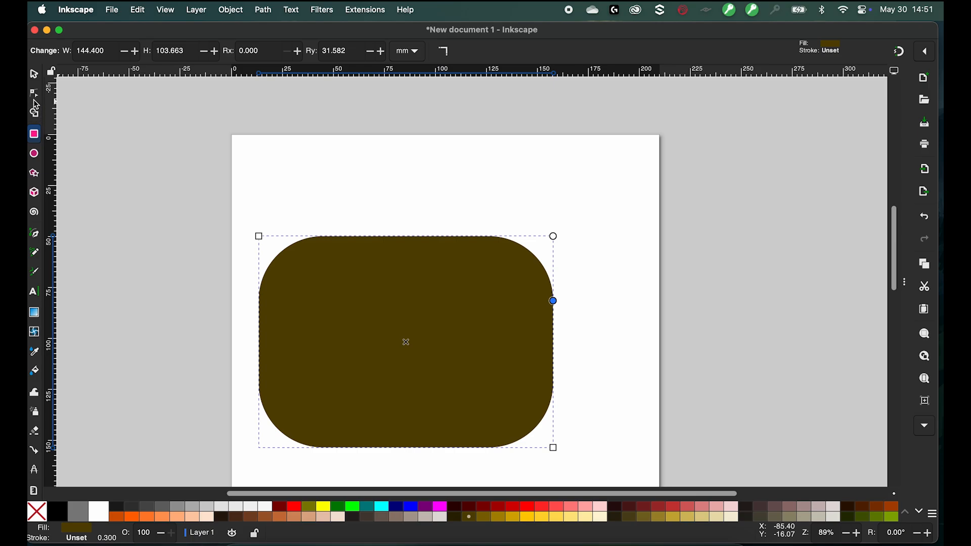
# - Fill the rounded rectangle with brown
pyautogui.click(33, 154)
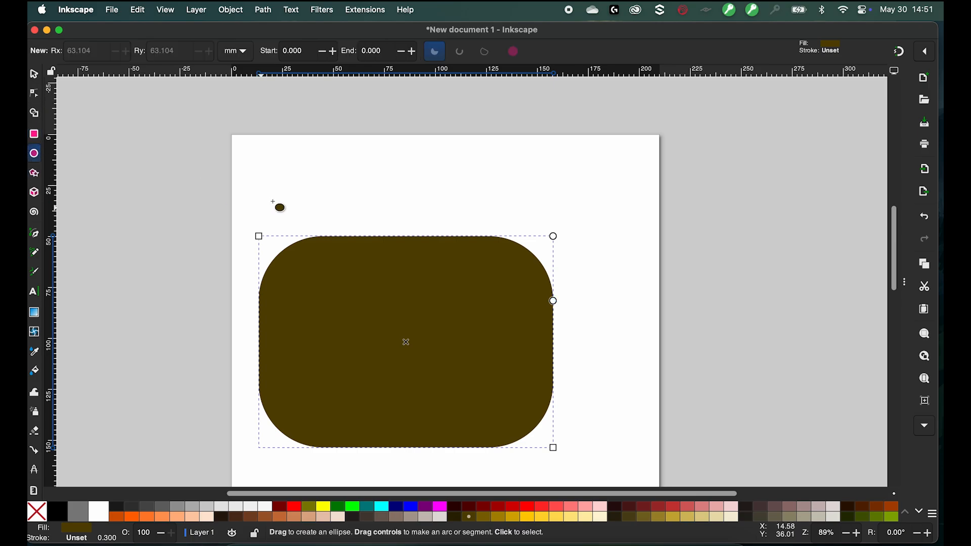
pyautogui.click(268, 516)
# - Draw a red circle about 47 mm across near the page's upper-left corner
pyautogui.moveTo(325, 194); pyautogui.dragTo(311, 182)
pyautogui.click(517, 505)
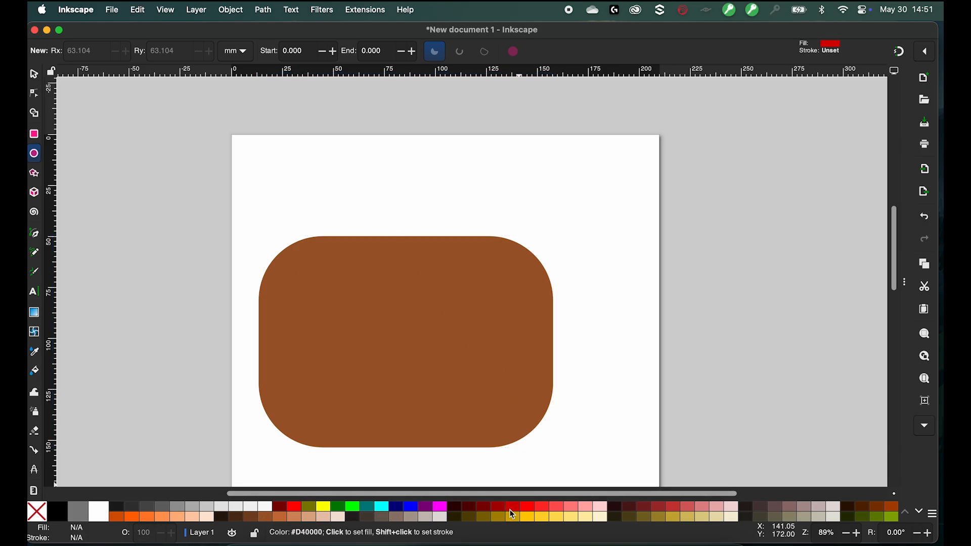
pyautogui.moveTo(346, 146); pyautogui.dragTo(232, 251)
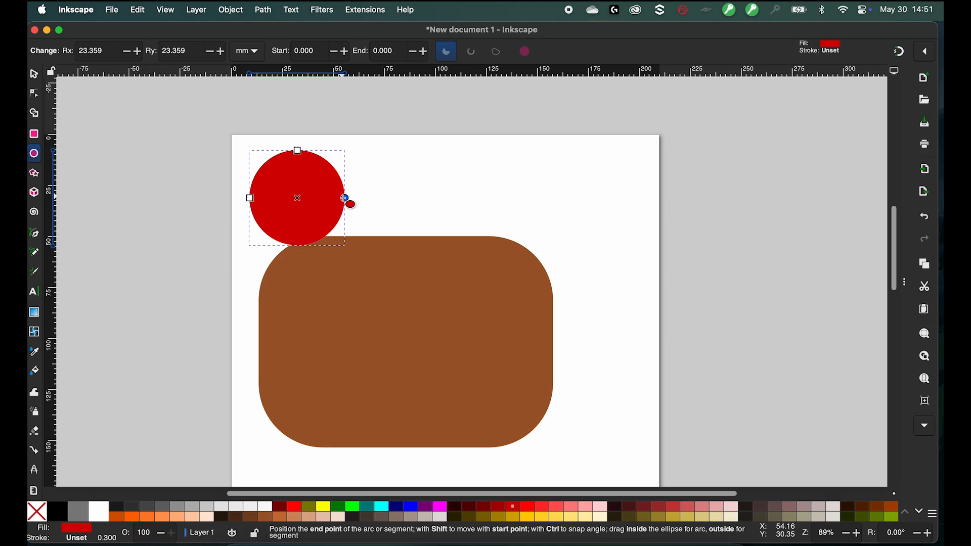
pyautogui.moveTo(345, 198)
pyautogui.mouseDown()
pyautogui.moveTo(334, 212)
pyautogui.moveTo(269, 231)
pyautogui.moveTo(237, 211)
pyautogui.moveTo(226, 184)
pyautogui.moveTo(247, 143)
pyautogui.moveTo(291, 143)
pyautogui.moveTo(332, 158)
pyautogui.moveTo(238, 149)
pyautogui.moveTo(232, 182)
pyautogui.moveTo(294, 218)
pyautogui.moveTo(254, 217)
pyautogui.moveTo(262, 162)
pyautogui.moveTo(327, 171)
pyautogui.moveTo(345, 198)
pyautogui.mouseUp()
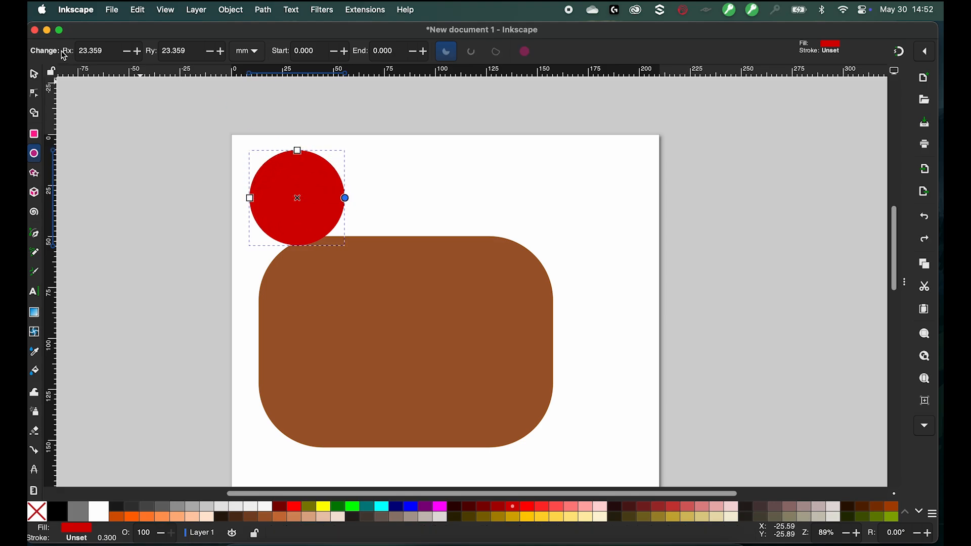
pyautogui.click(36, 76)
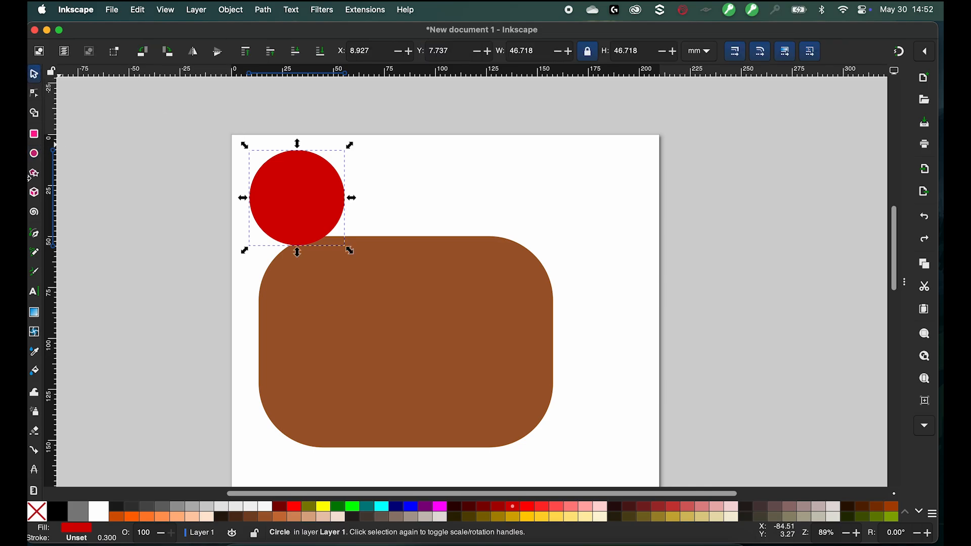
# - Draw a yellow star overlapping the rectangle's upper-right edge
pyautogui.click(38, 176)
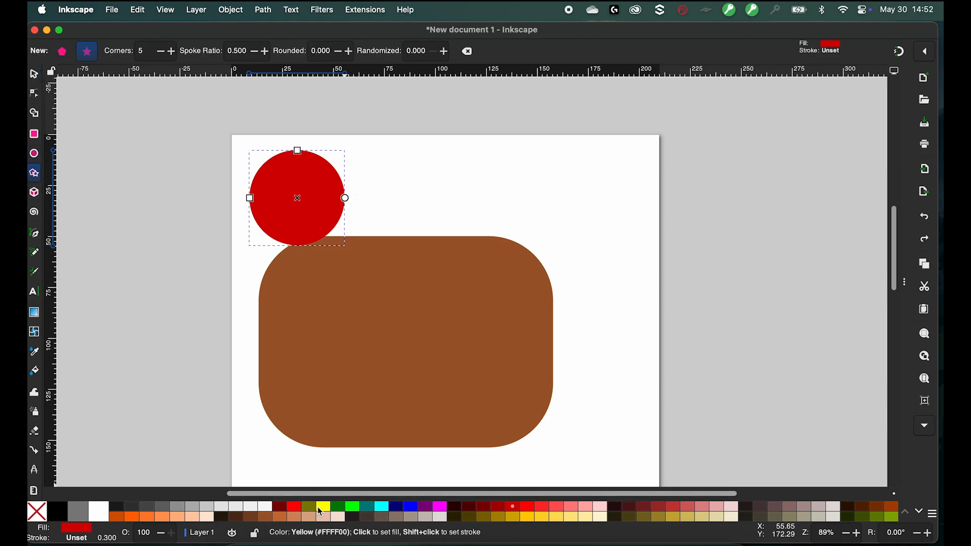
pyautogui.click(235, 403)
pyautogui.click(323, 506)
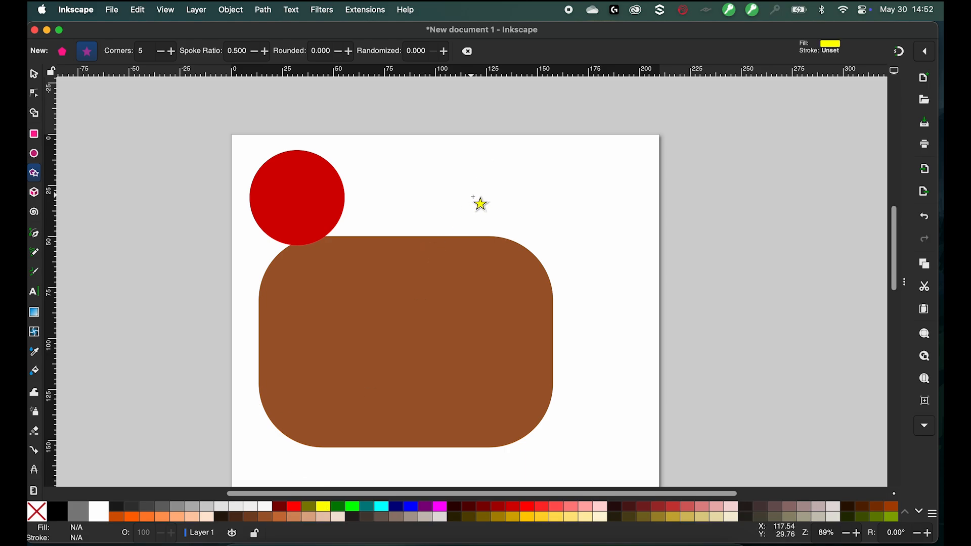
pyautogui.moveTo(475, 196); pyautogui.dragTo(551, 239)
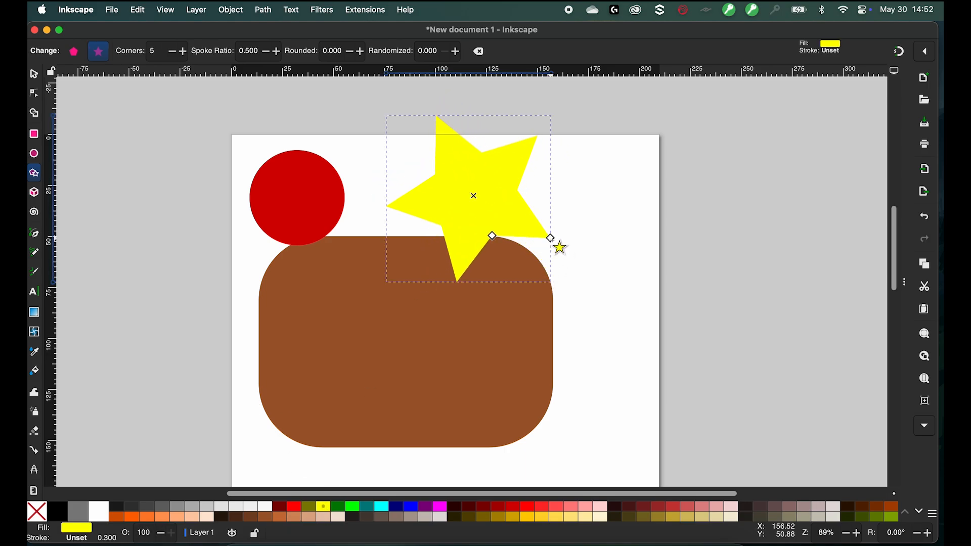
# - Turn the star into a regular polygon with 6 corners
pyautogui.click(181, 52)
pyautogui.click(181, 53)
pyautogui.click(181, 53)
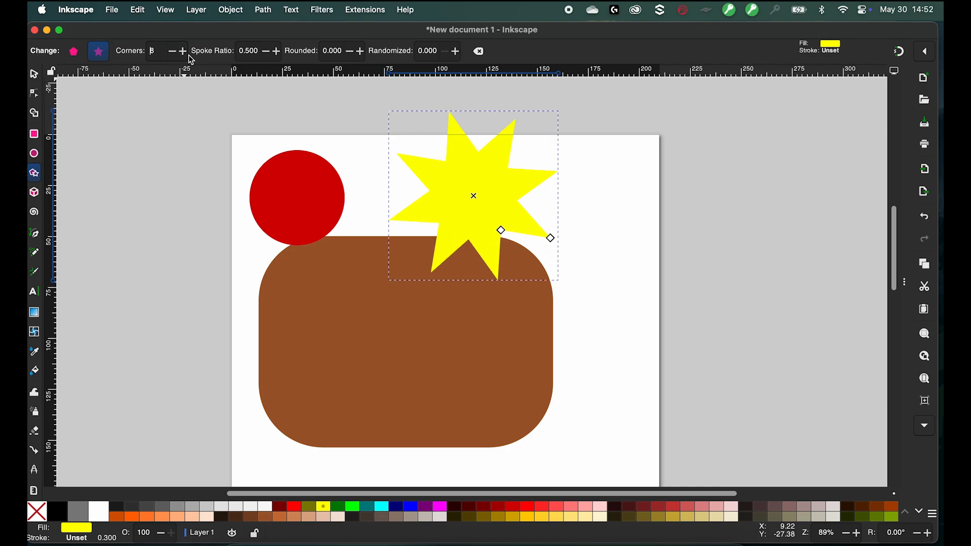
pyautogui.click(182, 52)
pyautogui.click(182, 52)
pyautogui.click(182, 52)
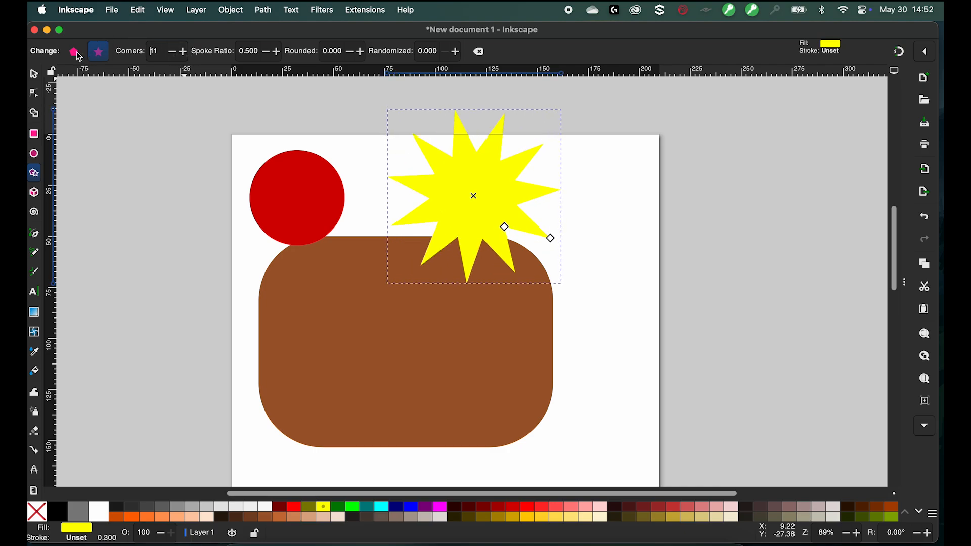
pyautogui.click(75, 52)
pyautogui.click(171, 57)
pyautogui.click(171, 57)
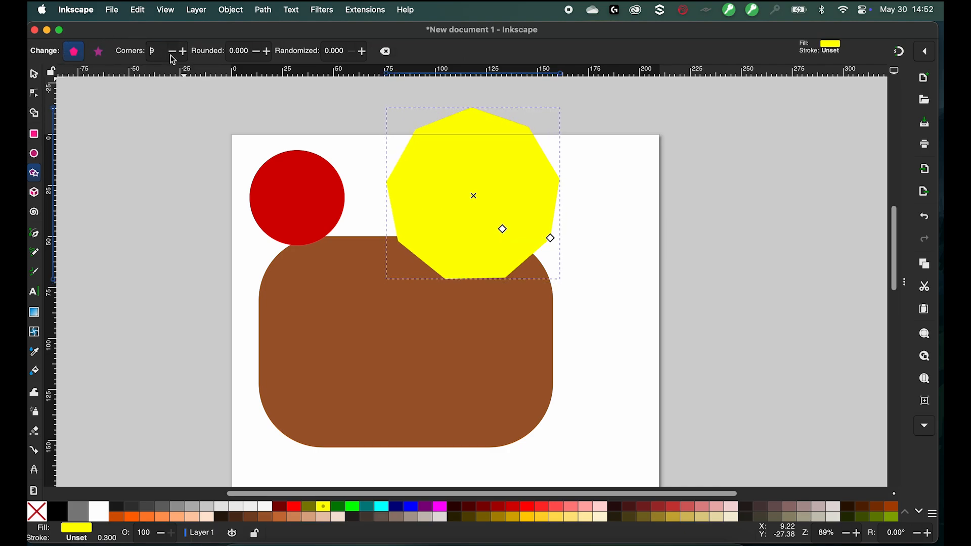
pyautogui.click(171, 57)
pyautogui.click(171, 57)
pyautogui.click(171, 57)
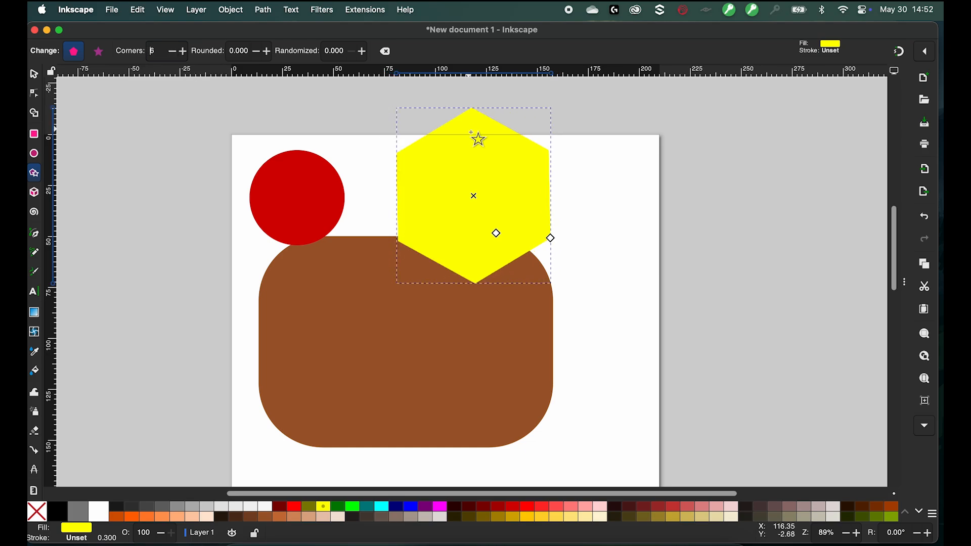
# - Rotate the hexagon slightly by moving its corner control with the Node tool
pyautogui.click(473, 137)
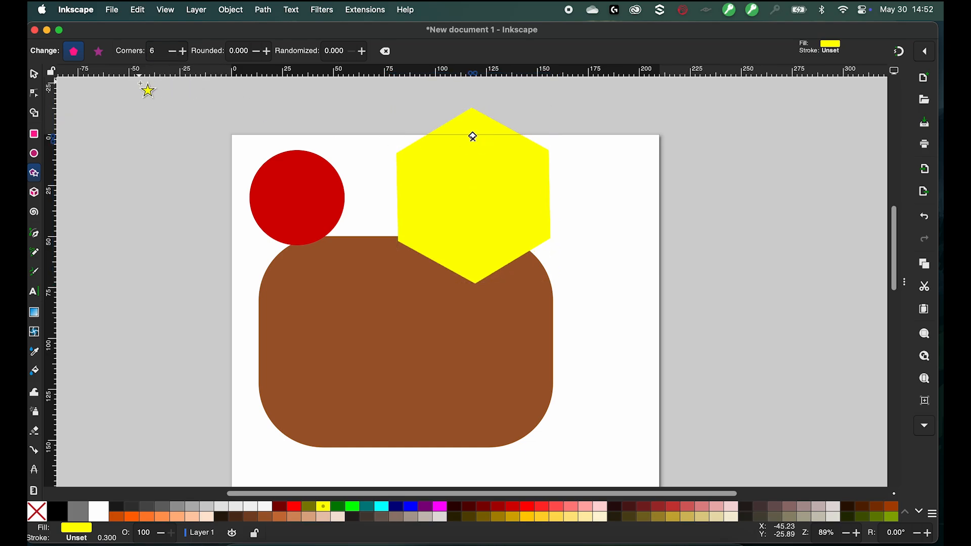
pyautogui.click(34, 96)
pyautogui.click(418, 223)
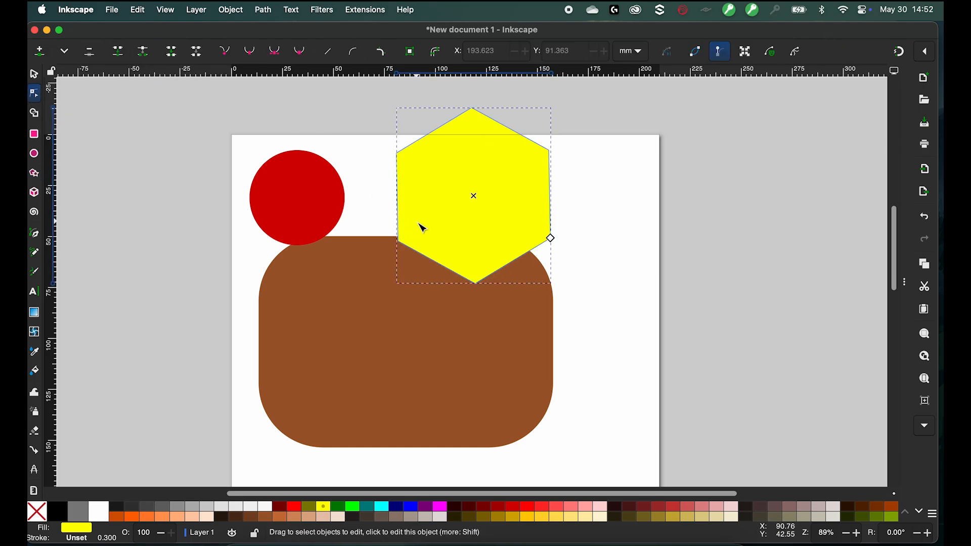
pyautogui.moveTo(550, 241); pyautogui.dragTo(390, 208)
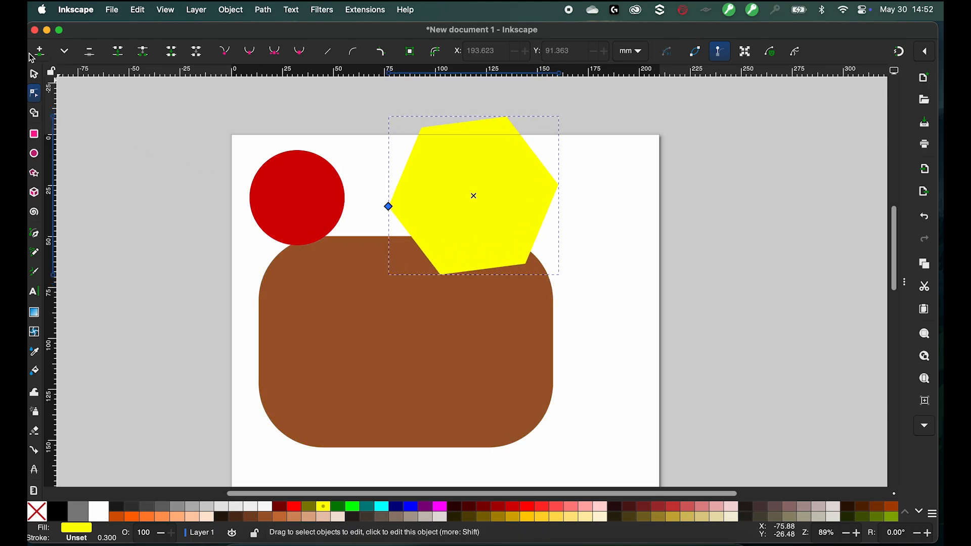
pyautogui.click(37, 74)
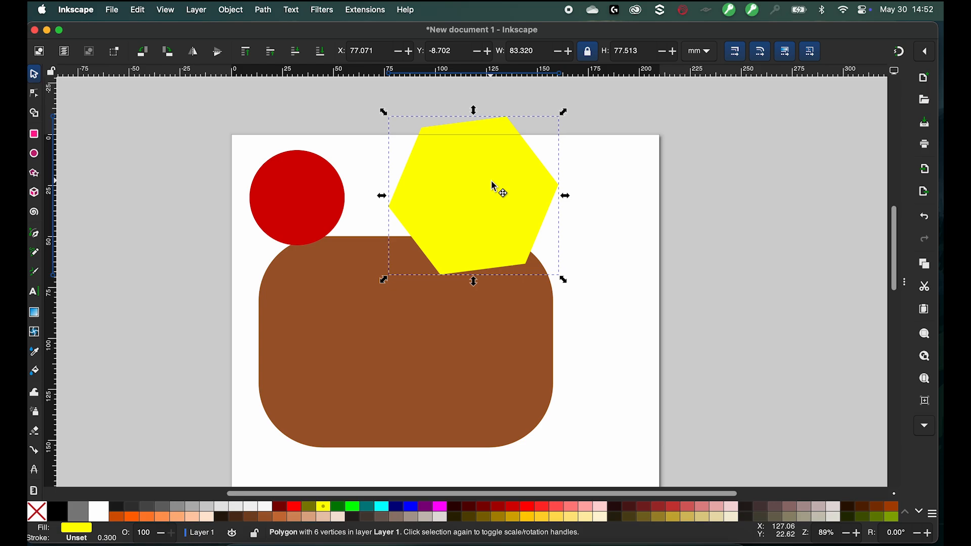
# - Move the hexagon and the circle down so they overlap the rectangle's top edge
pyautogui.moveTo(491, 186); pyautogui.dragTo(485, 263)
pyautogui.moveTo(292, 205); pyautogui.dragTo(292, 260)
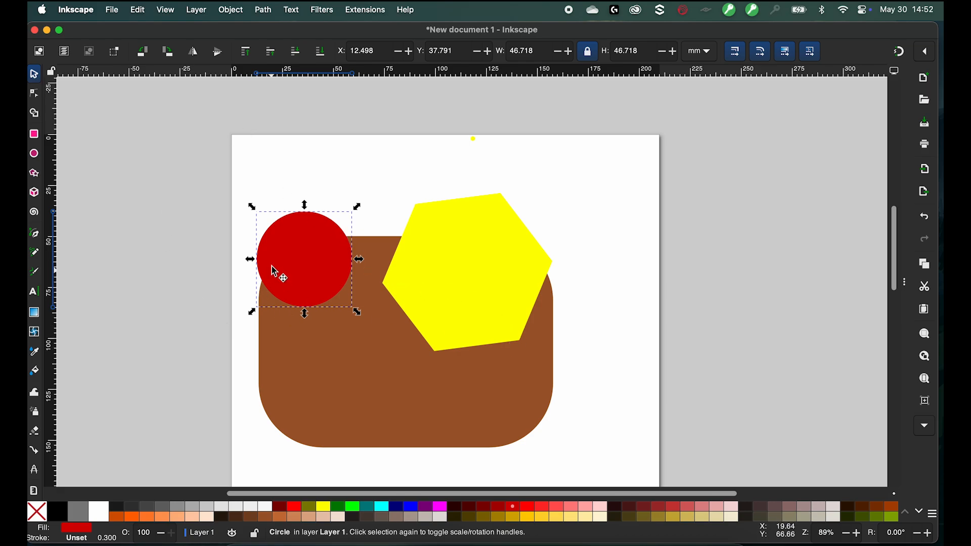
# - Send the red circle behind the rectangle and shift it slightly left
pyautogui.click(484, 284)
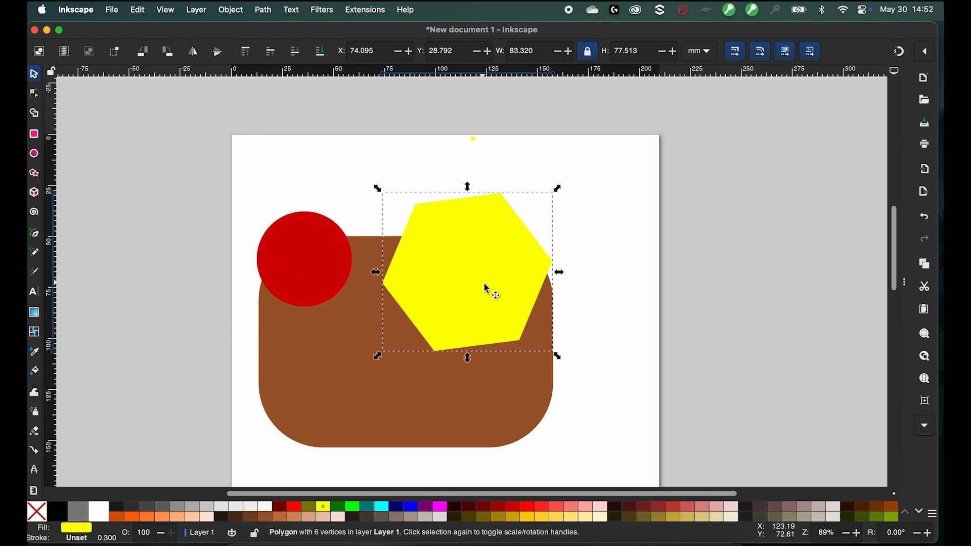
pyautogui.click(355, 393)
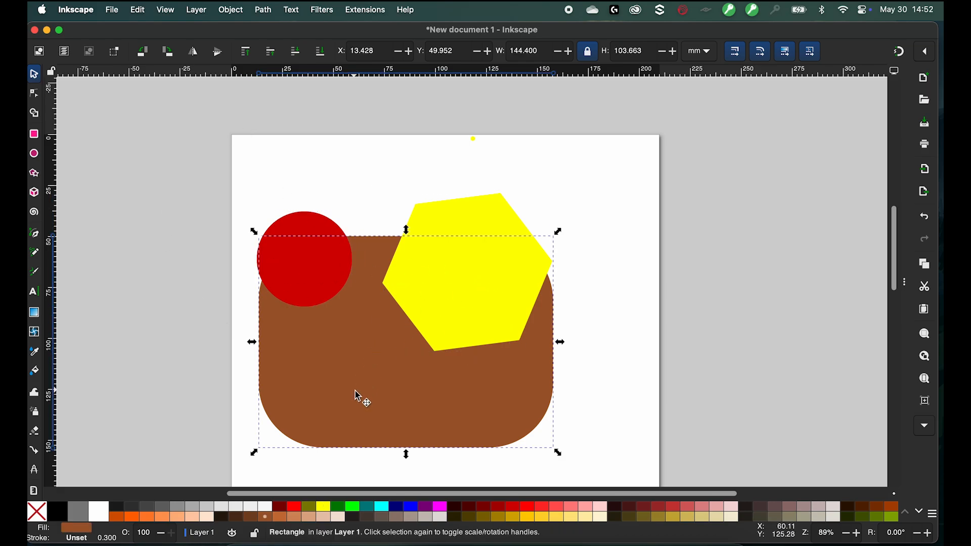
pyautogui.click(454, 220)
pyautogui.click(289, 250)
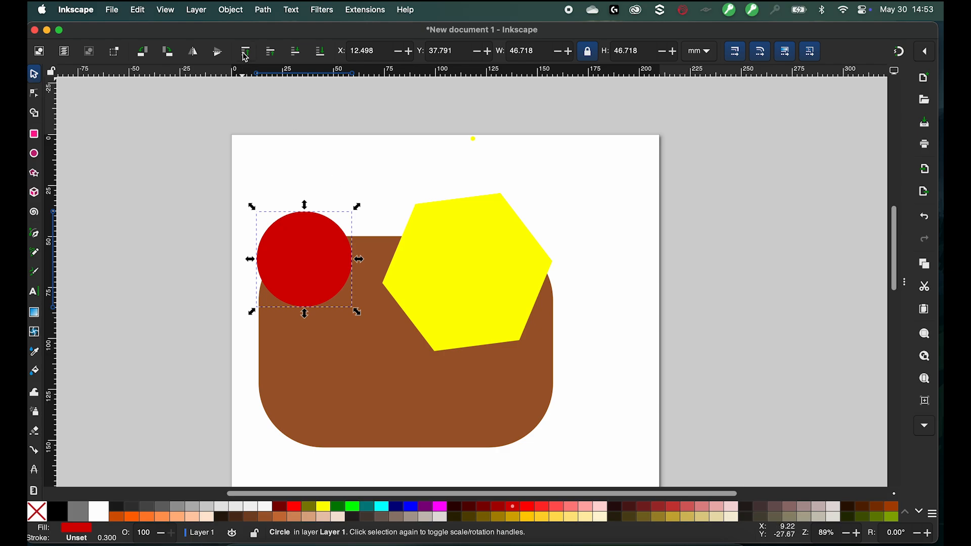
pyautogui.click(298, 57)
pyautogui.click(271, 53)
pyautogui.click(322, 57)
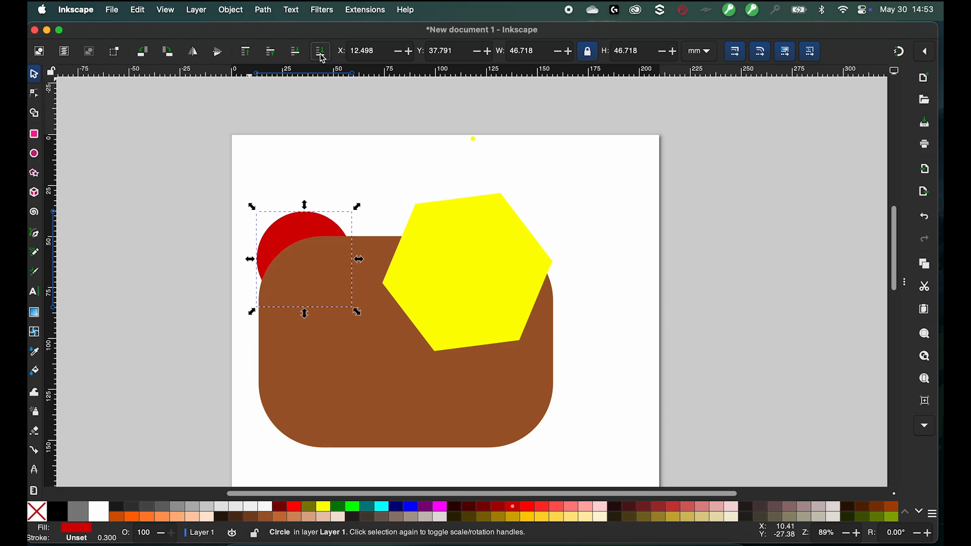
pyautogui.moveTo(292, 224); pyautogui.dragTo(271, 226)
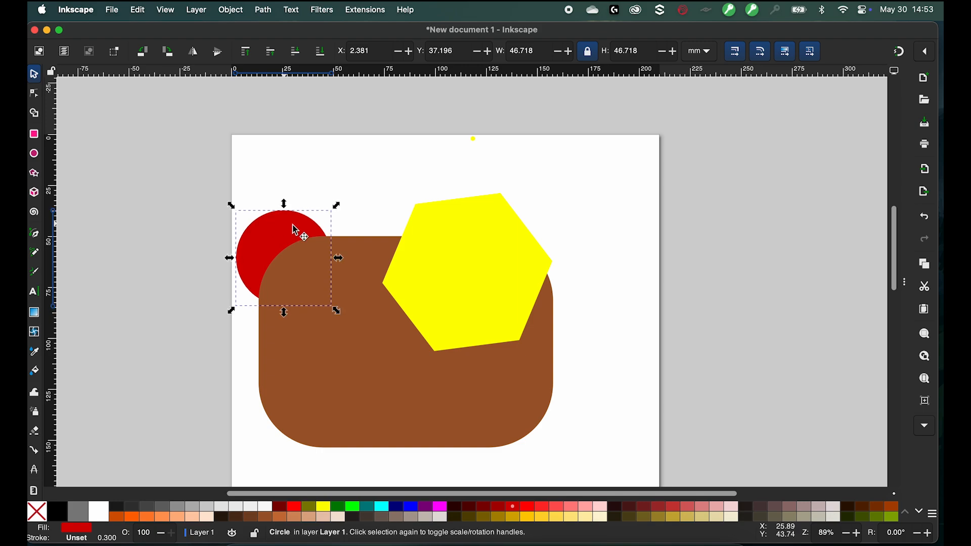
# - Nudge the hexagon up and send it behind the rectangle
pyautogui.moveTo(436, 269)
pyautogui.mouseDown()
pyautogui.moveTo(452, 258)
pyautogui.moveTo(435, 257)
pyautogui.mouseUp()
pyautogui.click(321, 52)
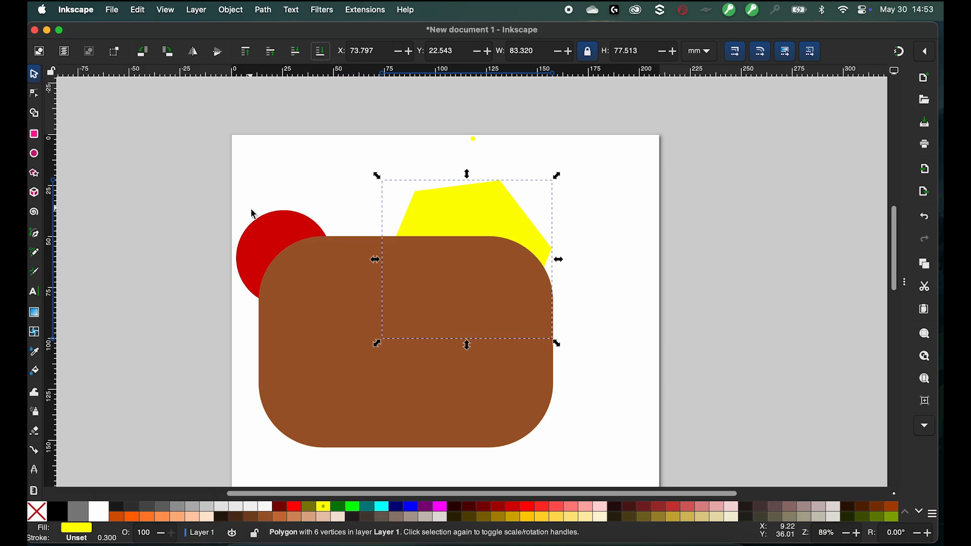
# - Add the text GUELPH inside the rectangle with the Text tool
pyautogui.click(37, 293)
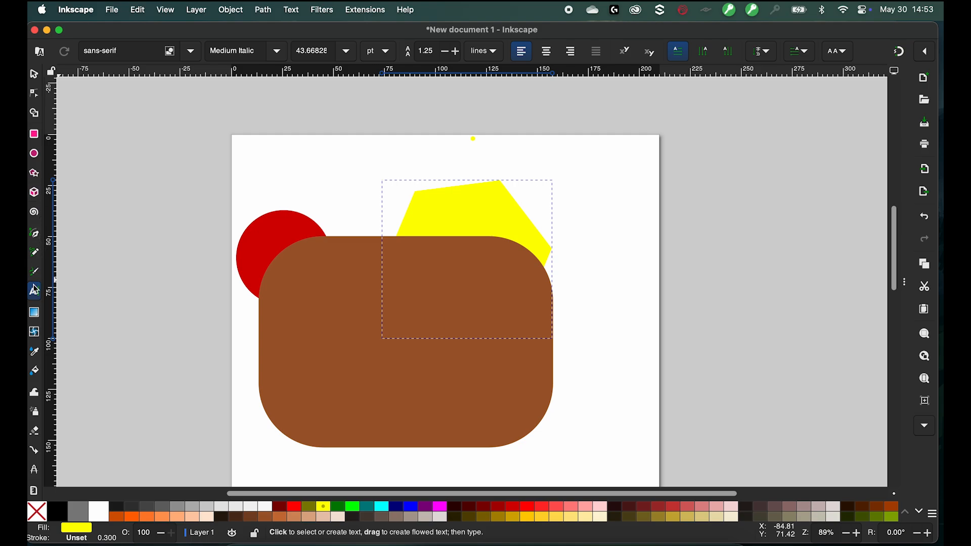
pyautogui.click(314, 327)
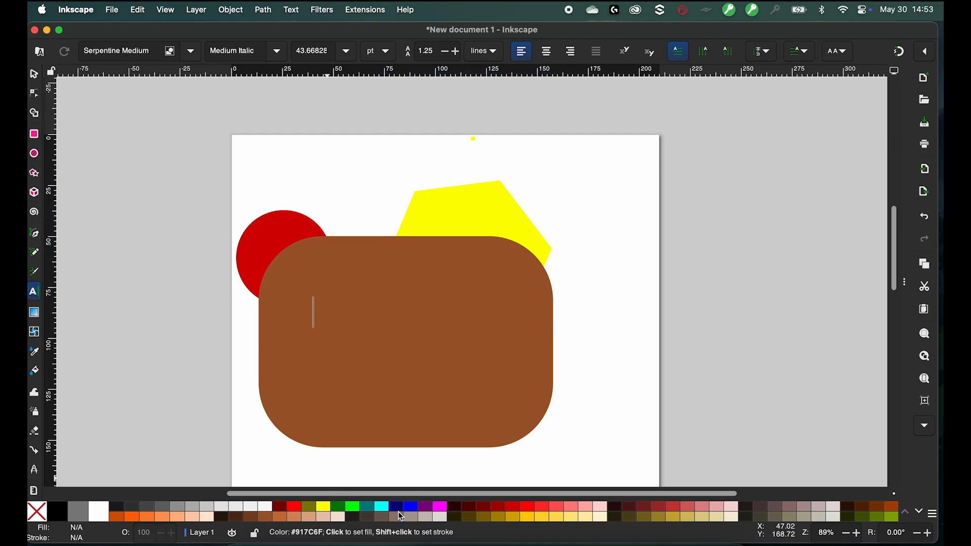
pyautogui.write('GUELPH')
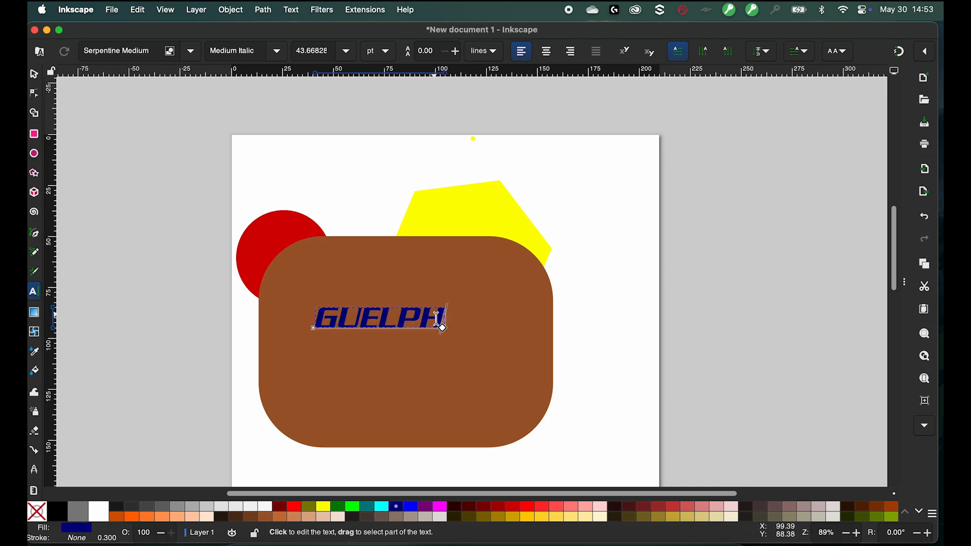
# - Select the GUELPH text, color it dark gray and set its font size to 56 pt
pyautogui.moveTo(438, 318); pyautogui.dragTo(306, 320)
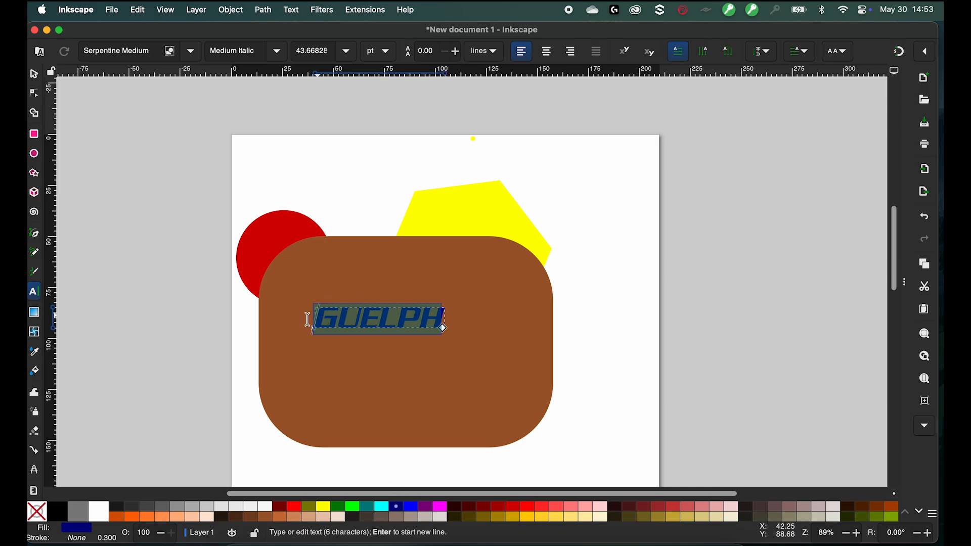
pyautogui.click(117, 512)
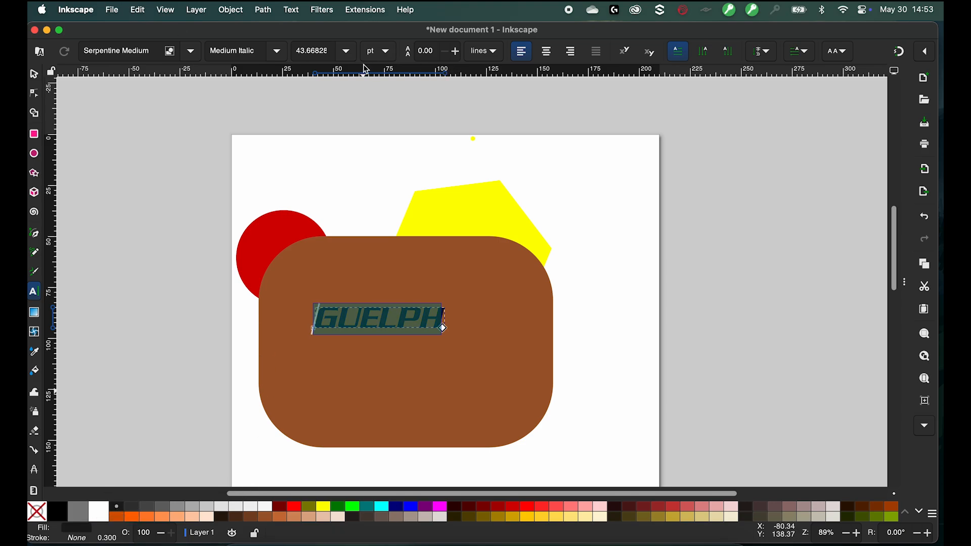
pyautogui.click(191, 51)
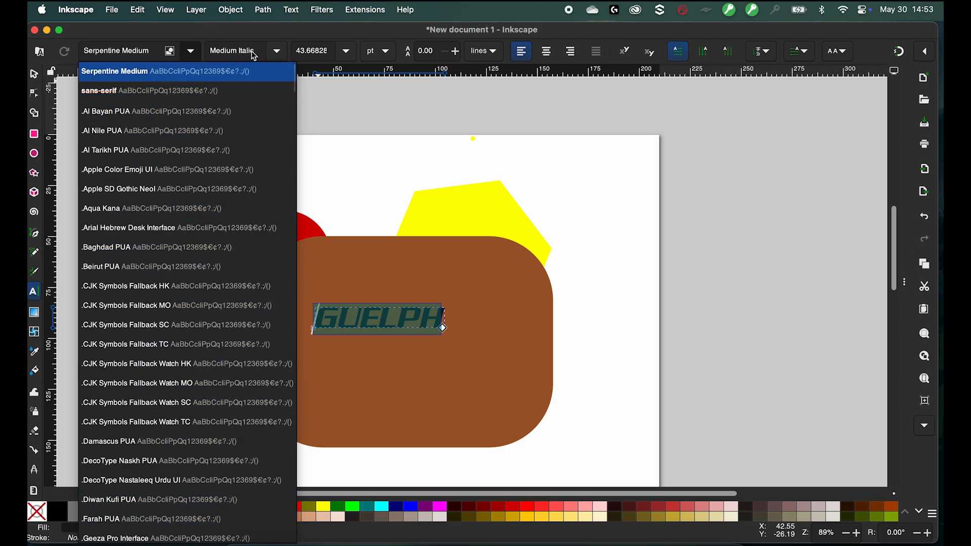
pyautogui.click(347, 51)
pyautogui.click(347, 51)
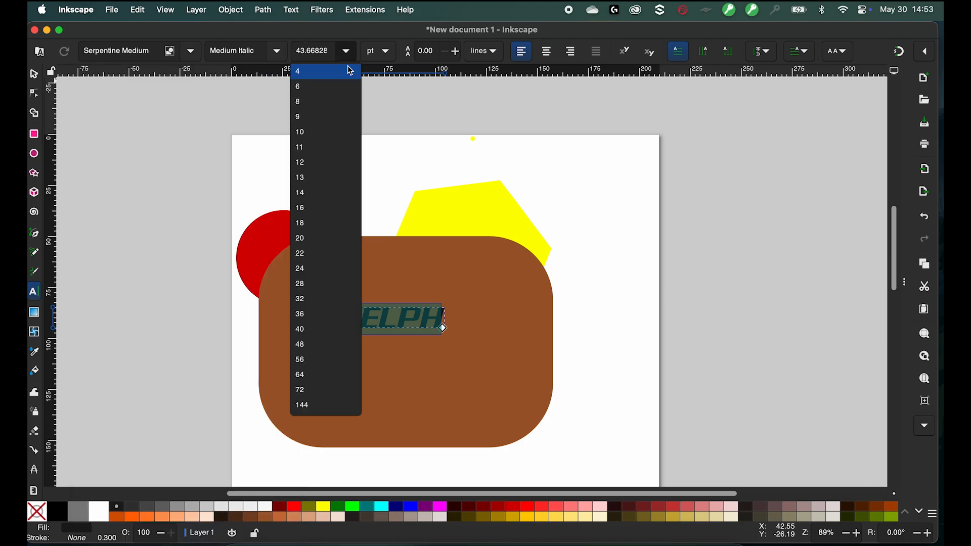
pyautogui.click(326, 362)
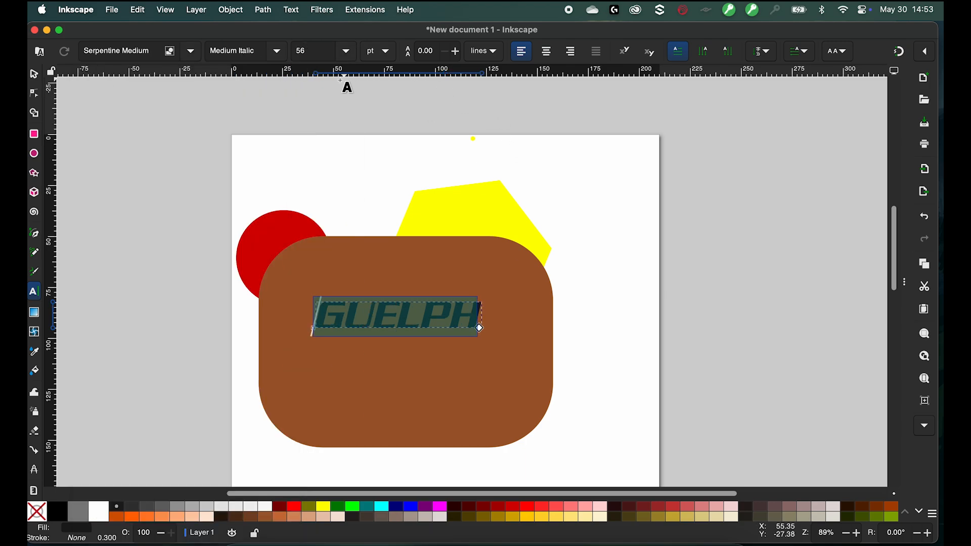
# - Open the Text and Font dialog, browse the font list and apply Bitter Italic to the GUELPH text
pyautogui.click(35, 76)
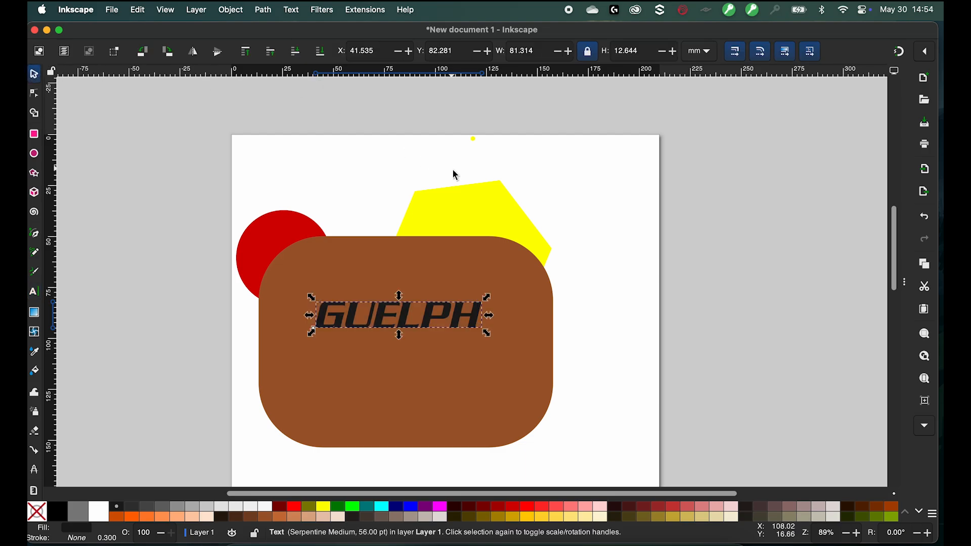
pyautogui.click(291, 11)
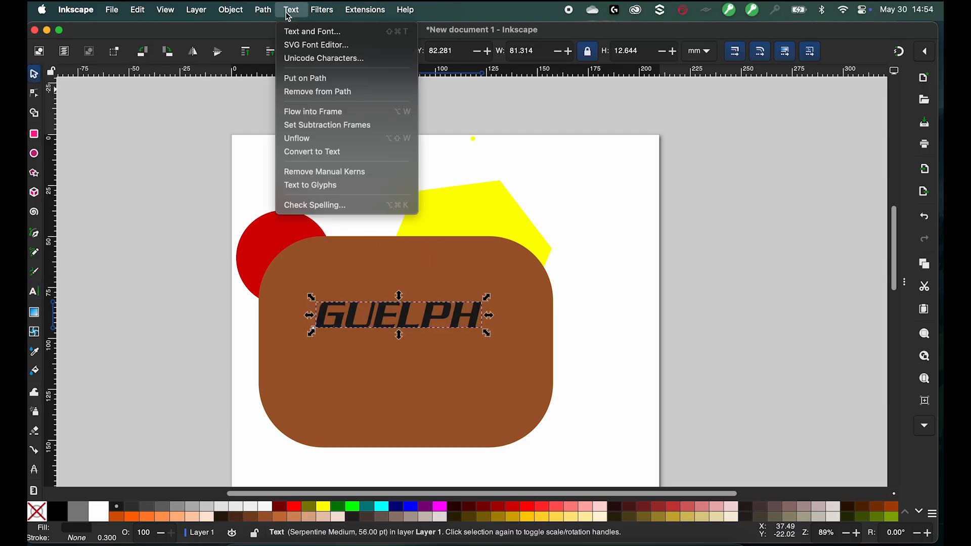
pyautogui.click(301, 36)
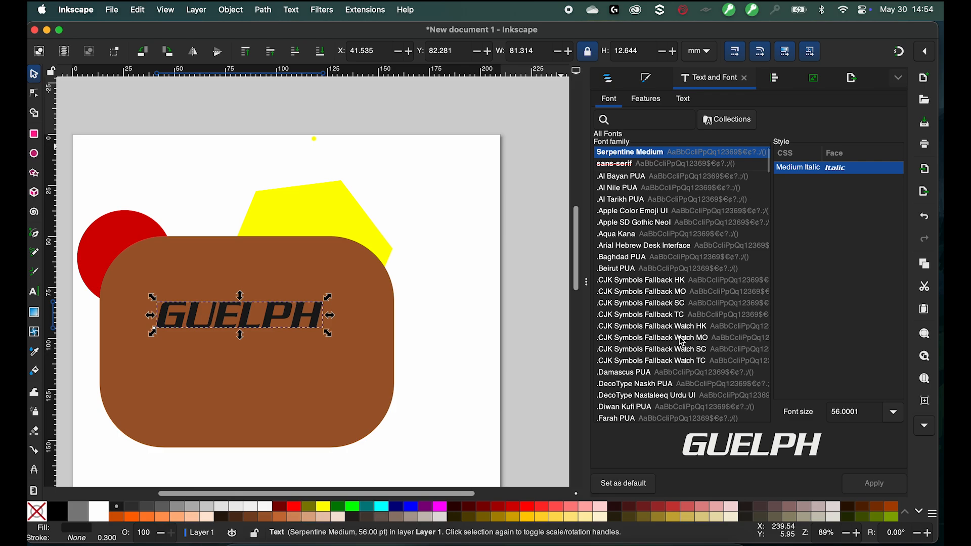
pyautogui.scroll(-15, 679, 279)
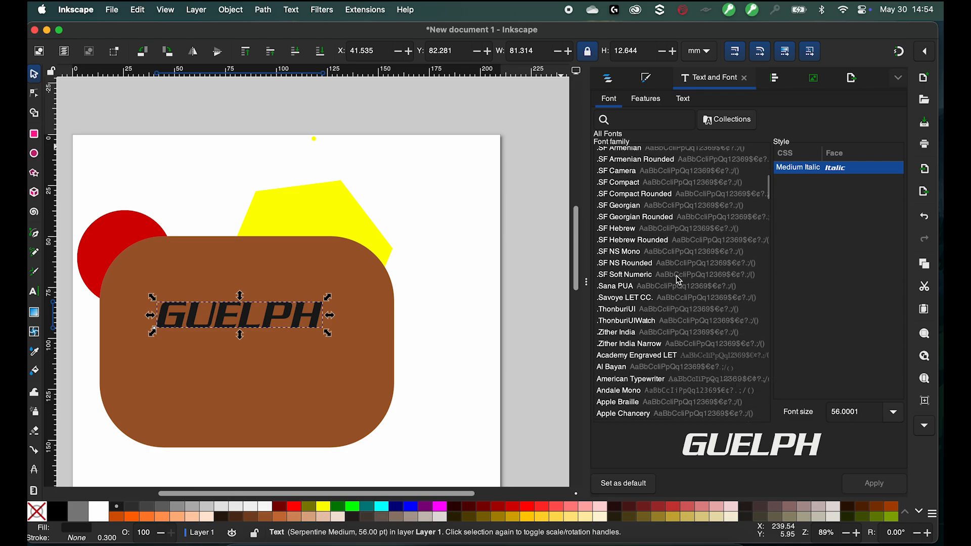
pyautogui.scroll(-3, 676, 276)
pyautogui.scroll(4, 676, 275)
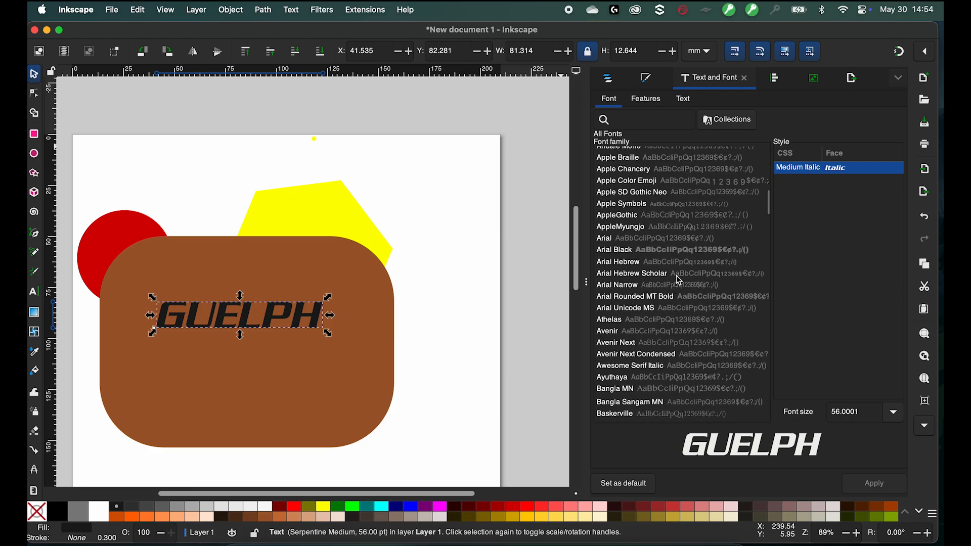
pyautogui.scroll(-1, 676, 276)
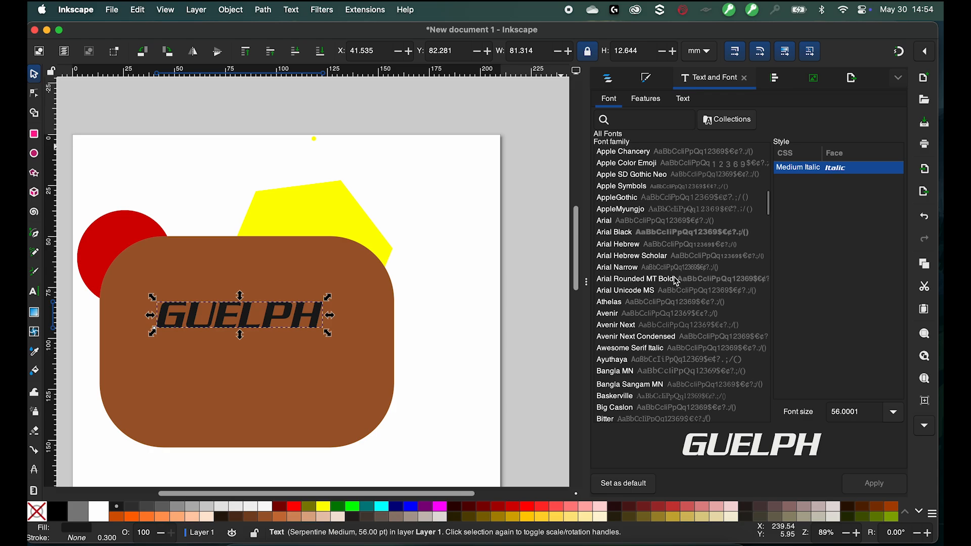
pyautogui.click(655, 256)
pyautogui.click(648, 279)
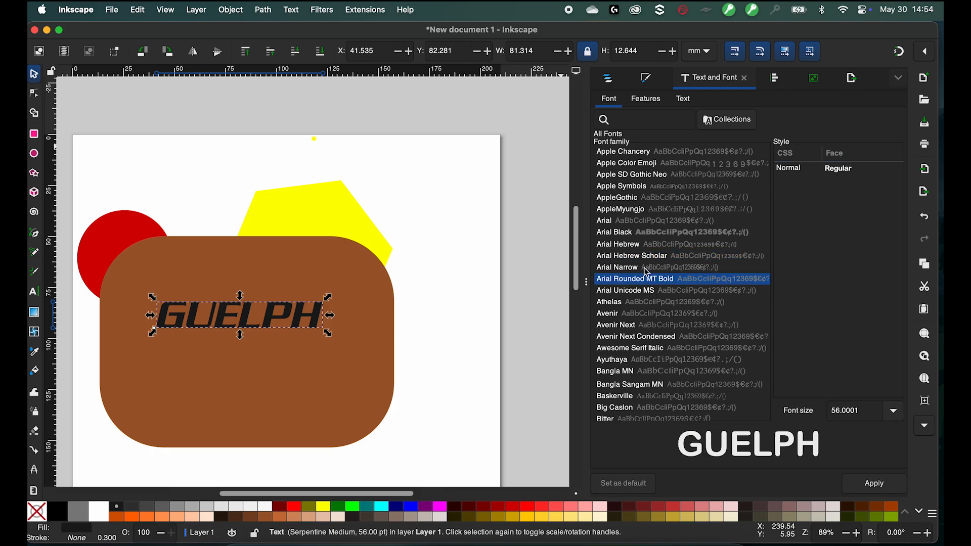
pyautogui.click(645, 233)
pyautogui.click(645, 327)
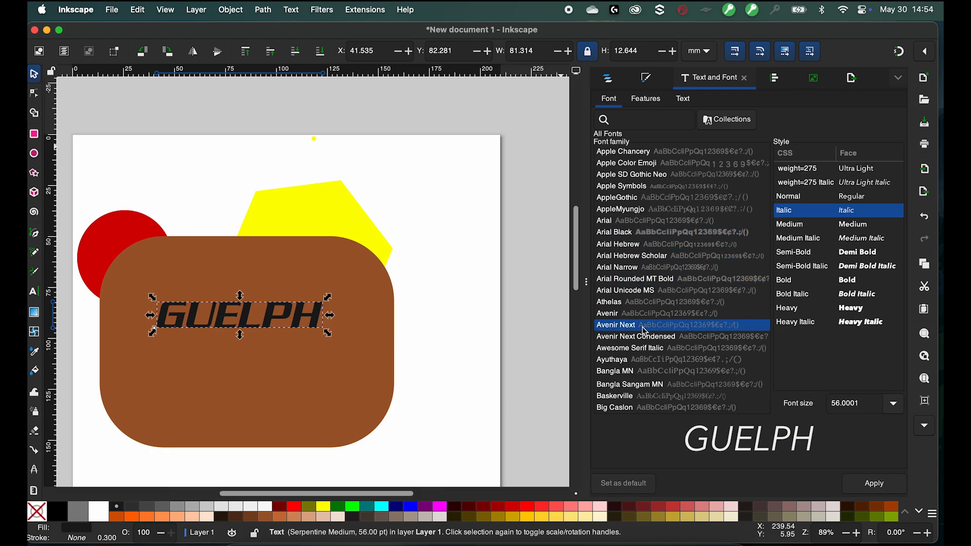
pyautogui.press('Down')
pyautogui.press('Down')
pyautogui.press('Down')
pyautogui.press('Down')
pyautogui.press('Down')
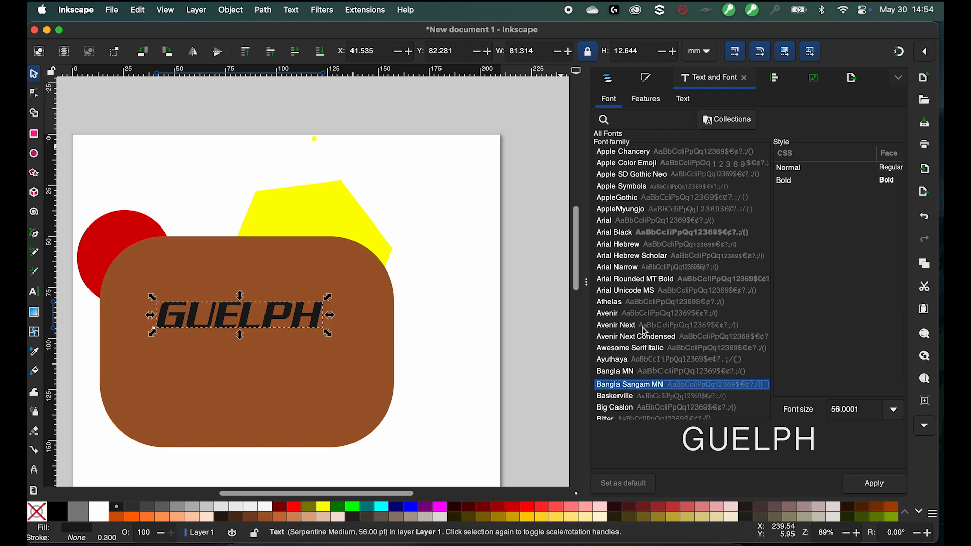
pyautogui.press('Up')
pyautogui.press('Up')
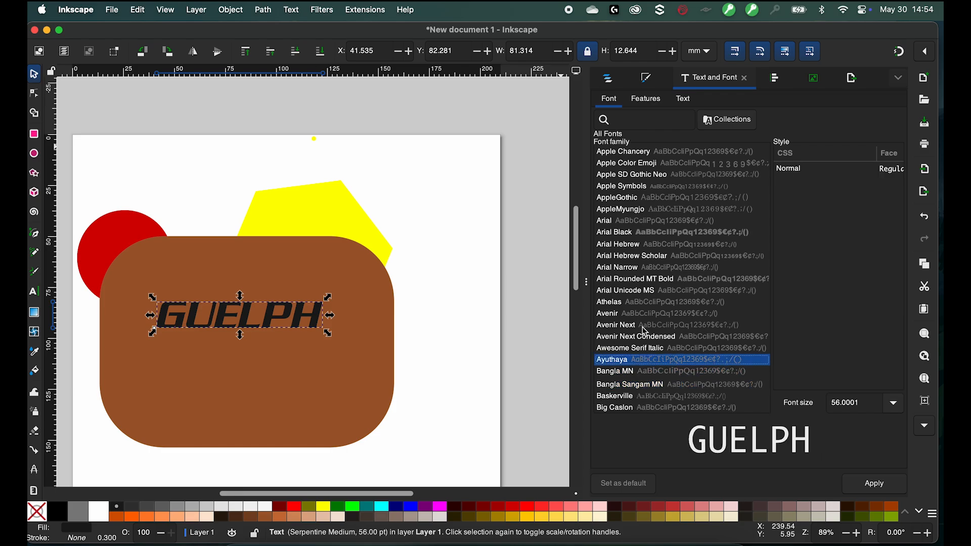
pyautogui.press('Down')
pyautogui.press('Down')
pyautogui.press('Down')
pyautogui.press('Down')
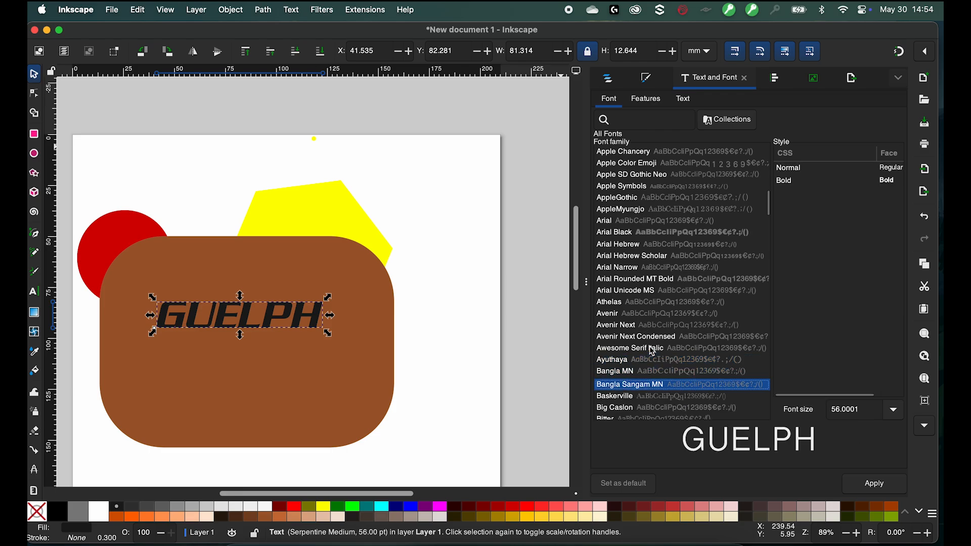
pyautogui.press('Down')
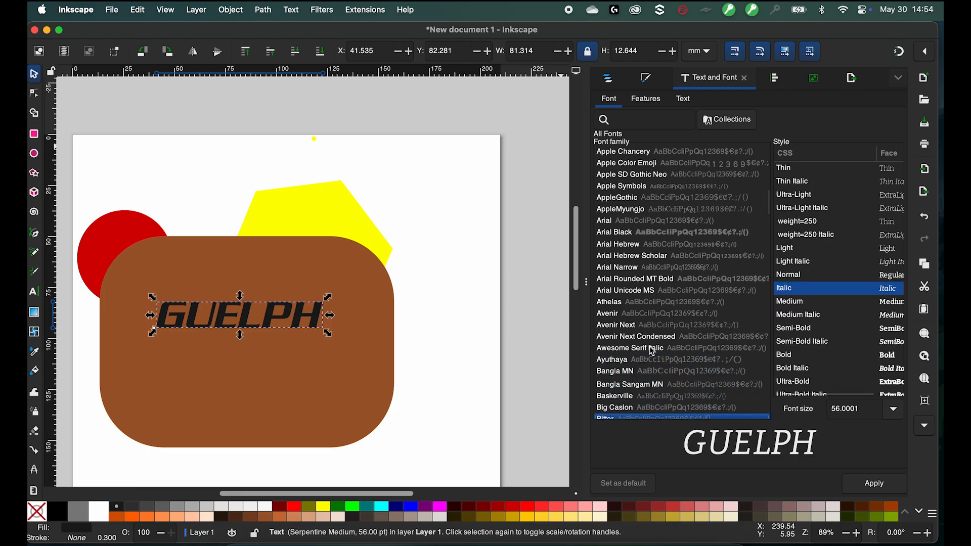
pyautogui.click(875, 485)
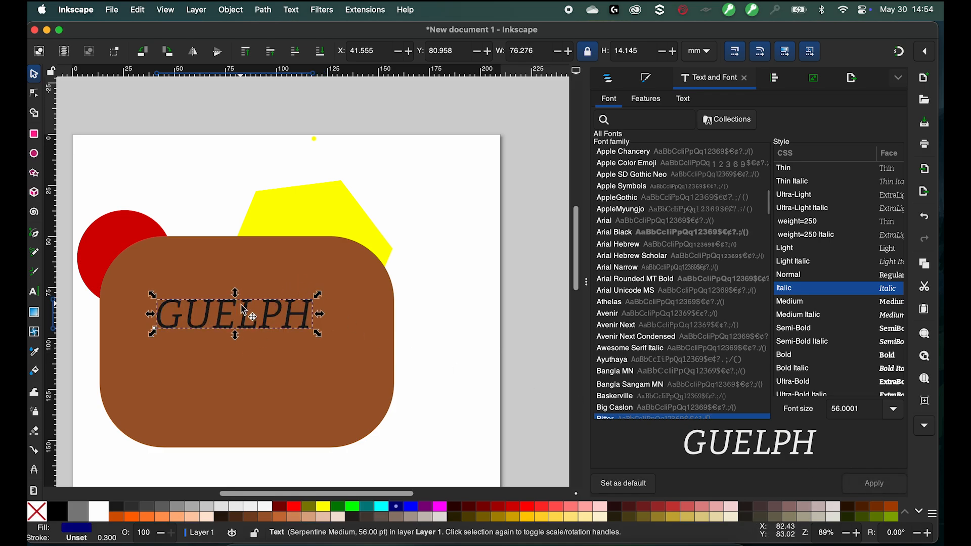
# - Move the GUELPH text up toward the top of the rectangle
pyautogui.moveTo(250, 314); pyautogui.dragTo(273, 324)
pyautogui.click(34, 291)
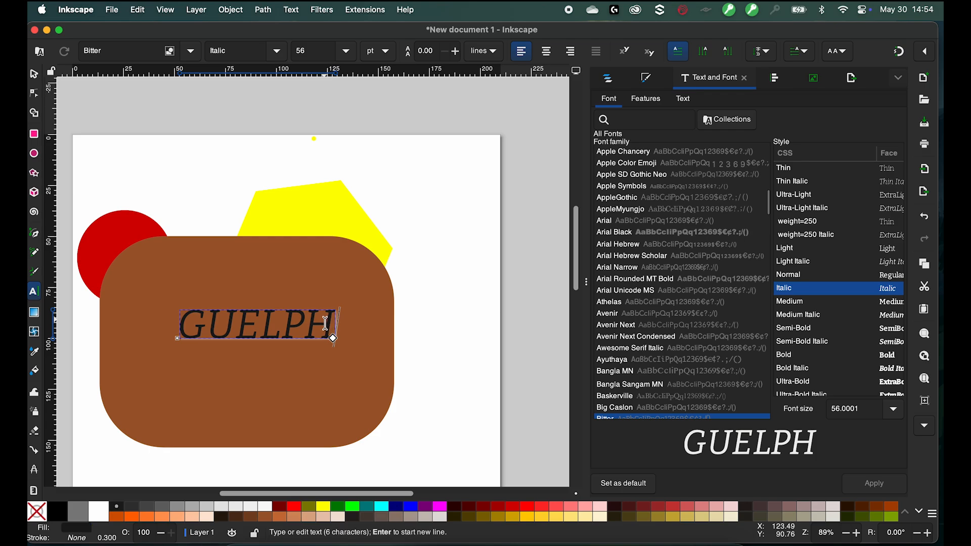
pyautogui.moveTo(332, 337); pyautogui.dragTo(162, 319)
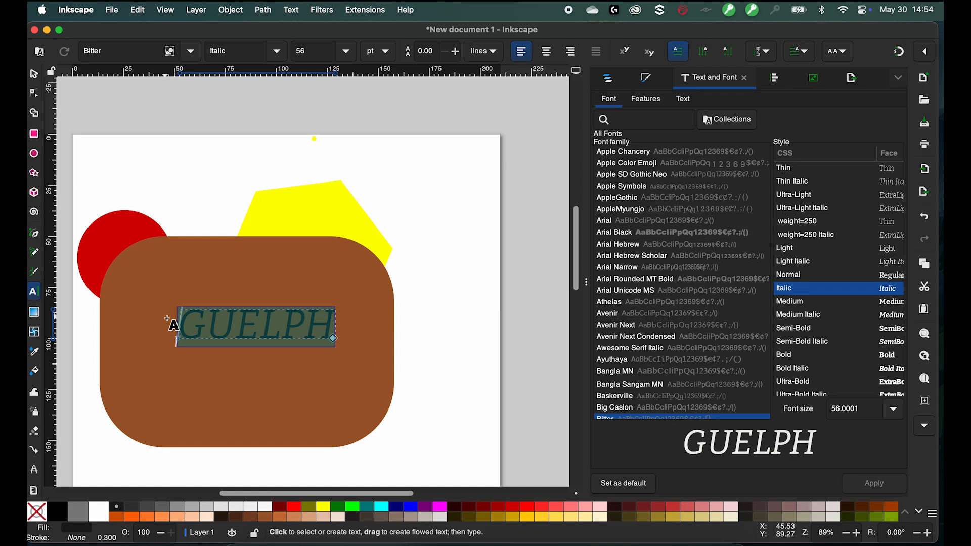
pyautogui.click(33, 74)
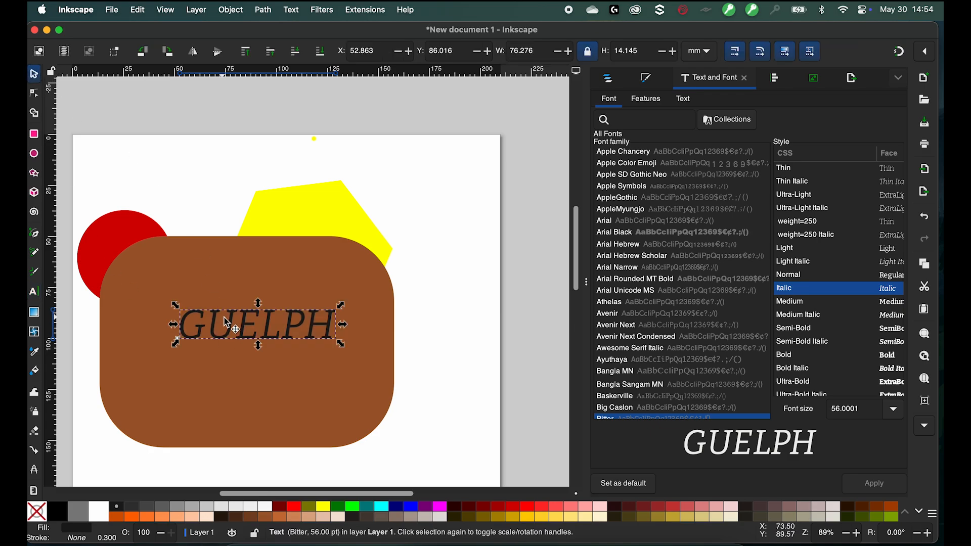
pyautogui.moveTo(227, 322); pyautogui.dragTo(210, 271)
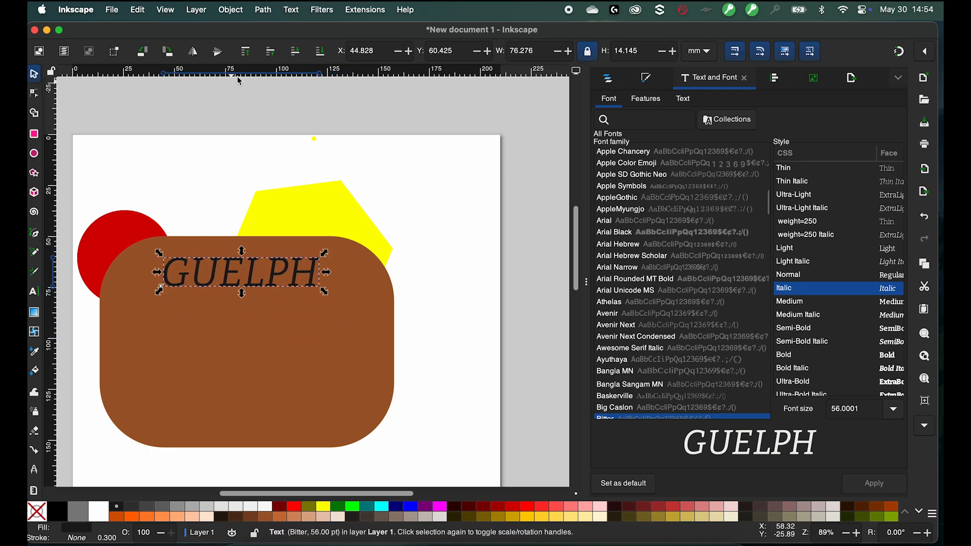
# - Bring the yellow hexagon in front of the rectangle while keeping it behind the text
pyautogui.click(280, 204)
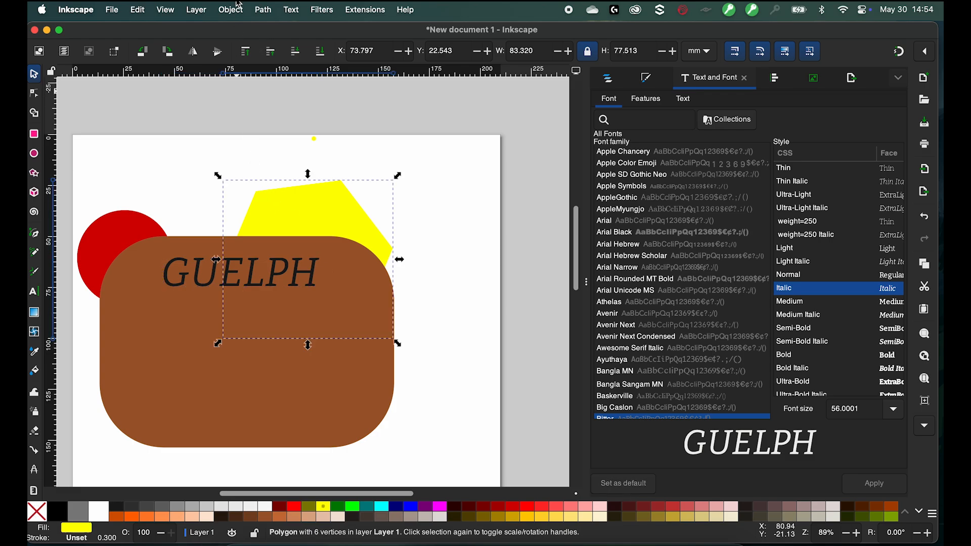
pyautogui.click(246, 53)
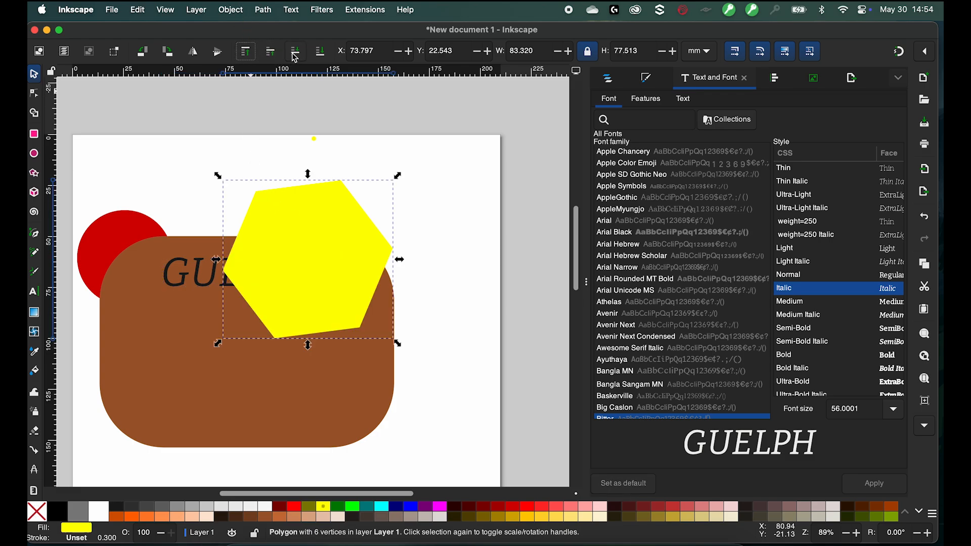
pyautogui.click(295, 55)
pyautogui.click(295, 56)
pyautogui.click(270, 52)
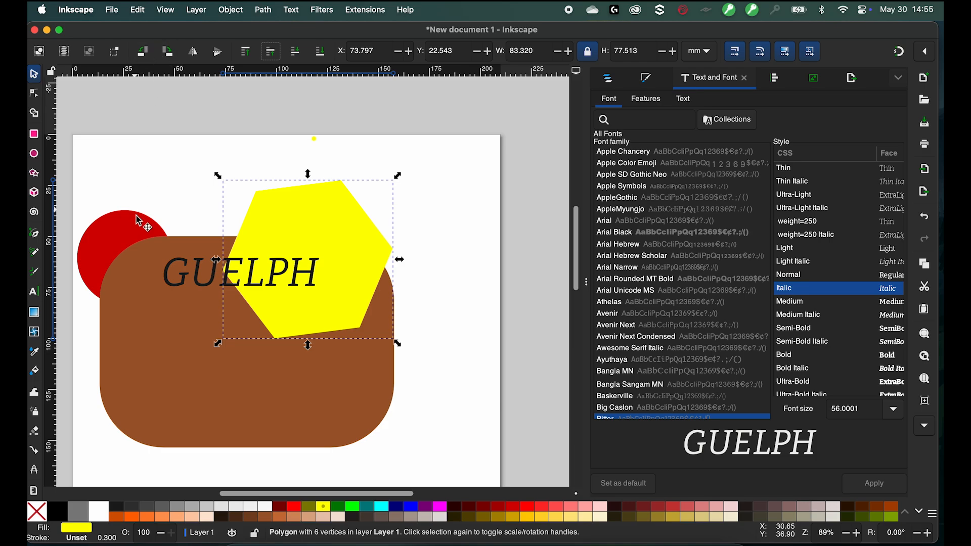
# - Flip the hexagon vertically
pyautogui.click(198, 59)
pyautogui.click(197, 59)
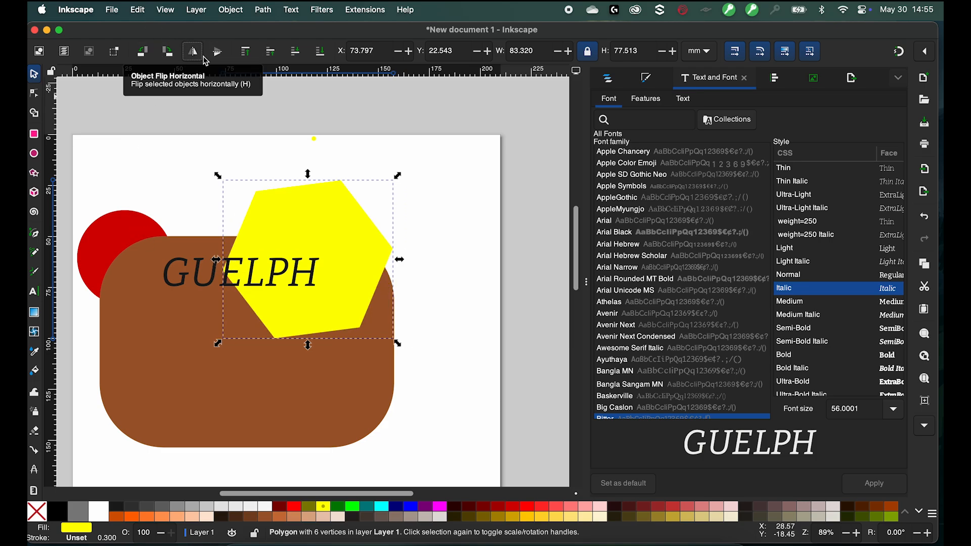
pyautogui.click(217, 53)
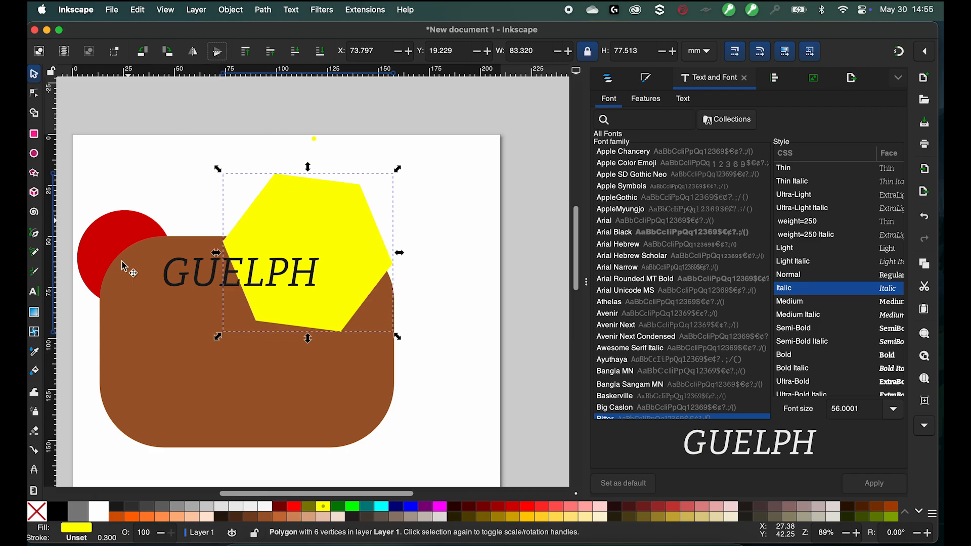
# - Switch units to inches and scale the rectangle proportionally to a width of 6 in
pyautogui.click(143, 298)
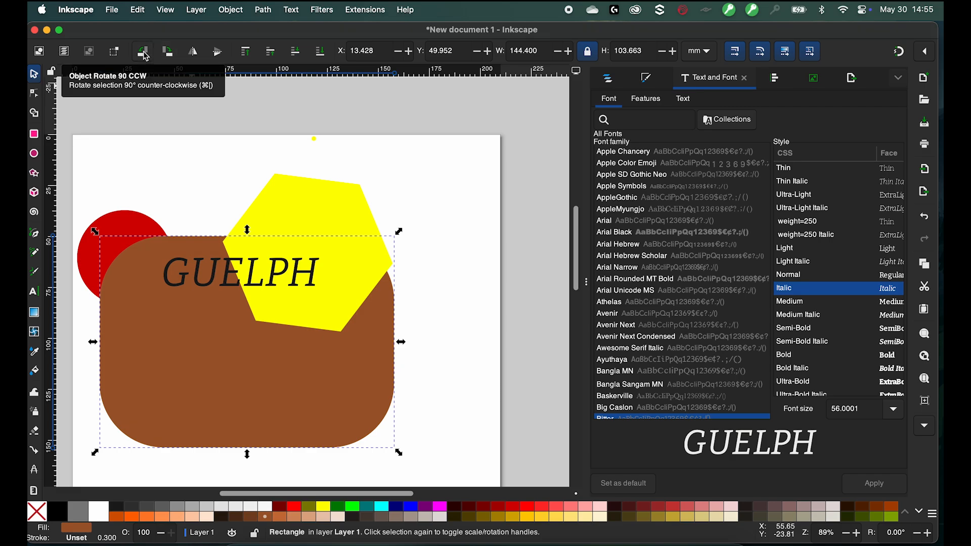
pyautogui.click(143, 52)
pyautogui.click(143, 52)
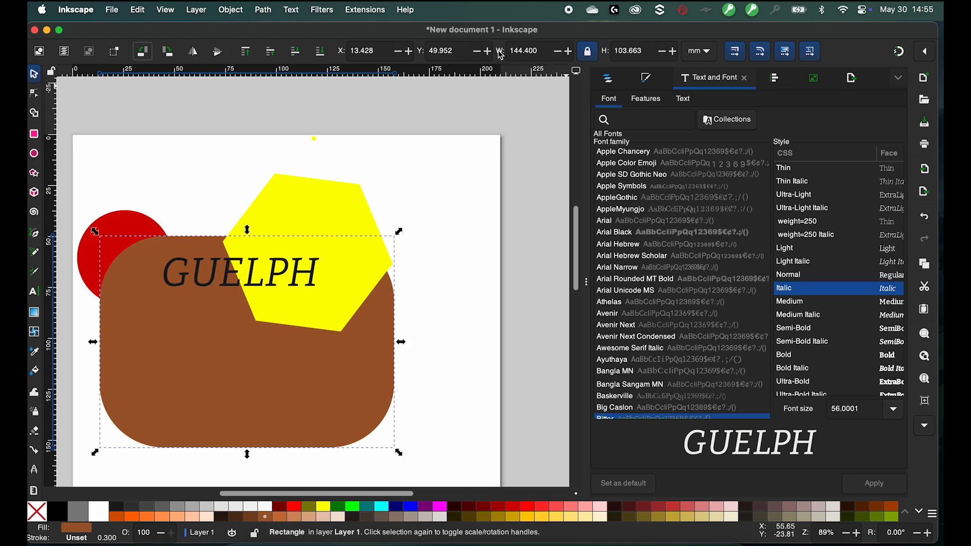
pyautogui.click(588, 51)
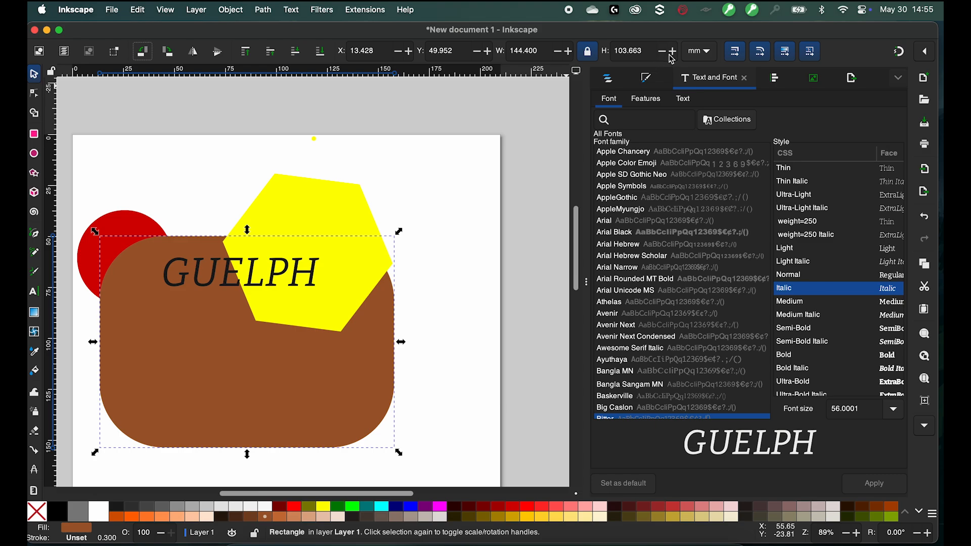
pyautogui.click(700, 53)
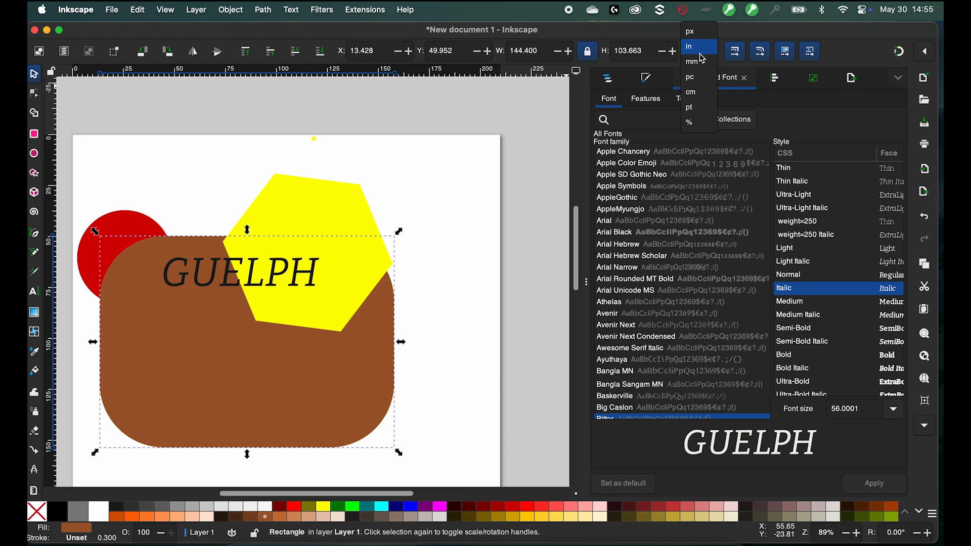
pyautogui.click(700, 53)
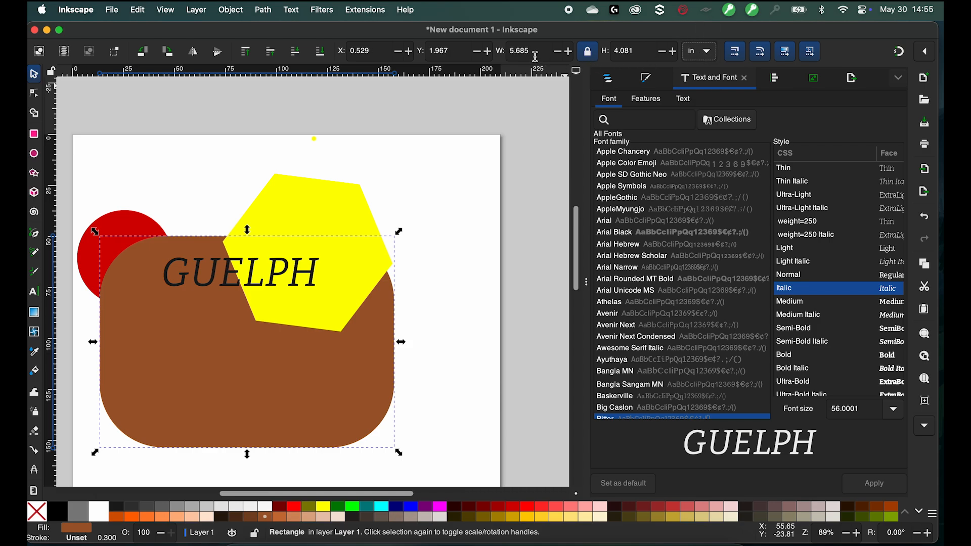
pyautogui.moveTo(538, 54); pyautogui.dragTo(448, 49)
pyautogui.press('BackSpace')
pyautogui.press('Return')
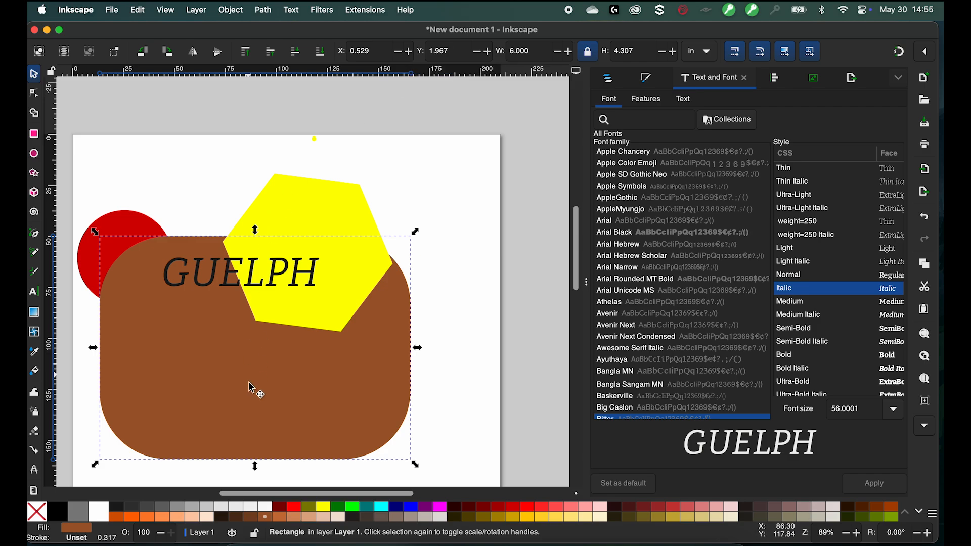
# - Reposition the resized rectangle so it sits under the text with the circle overlapping its corner
pyautogui.moveTo(249, 401); pyautogui.dragTo(225, 348)
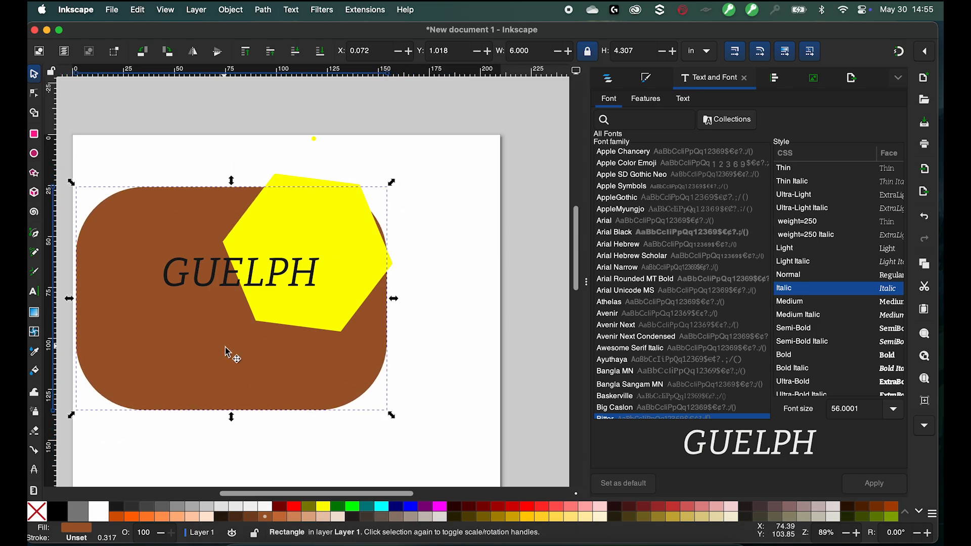
pyautogui.moveTo(190, 333); pyautogui.dragTo(206, 372)
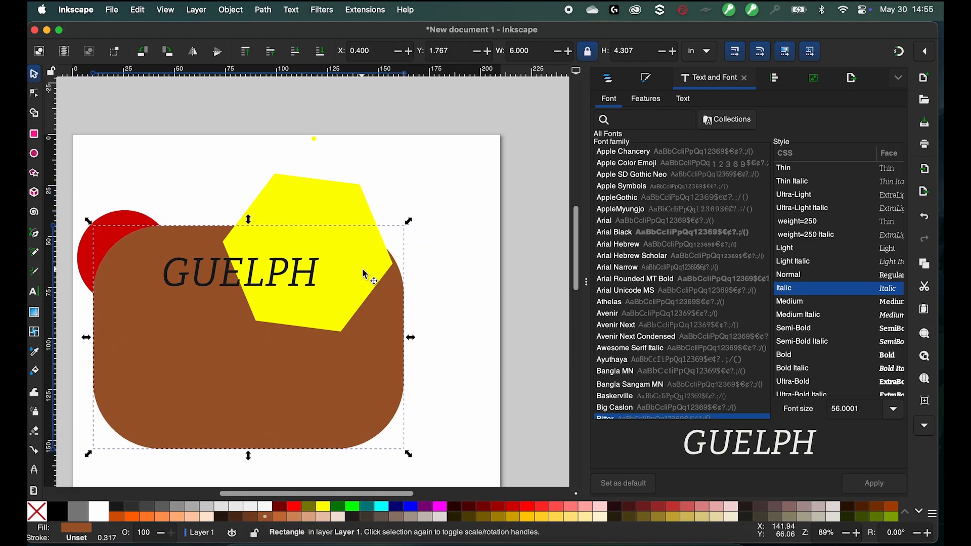
# - Reposition the yellow hexagon onto the rectangle's lower-left area, just below the GUELPH text
pyautogui.click(303, 222)
pyautogui.moveTo(302, 218); pyautogui.dragTo(375, 295)
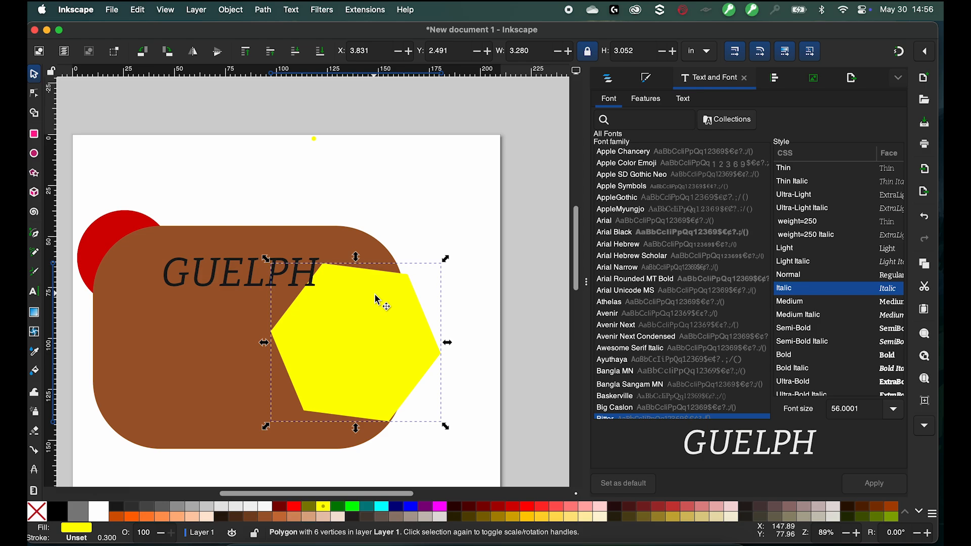
pyautogui.click(377, 299)
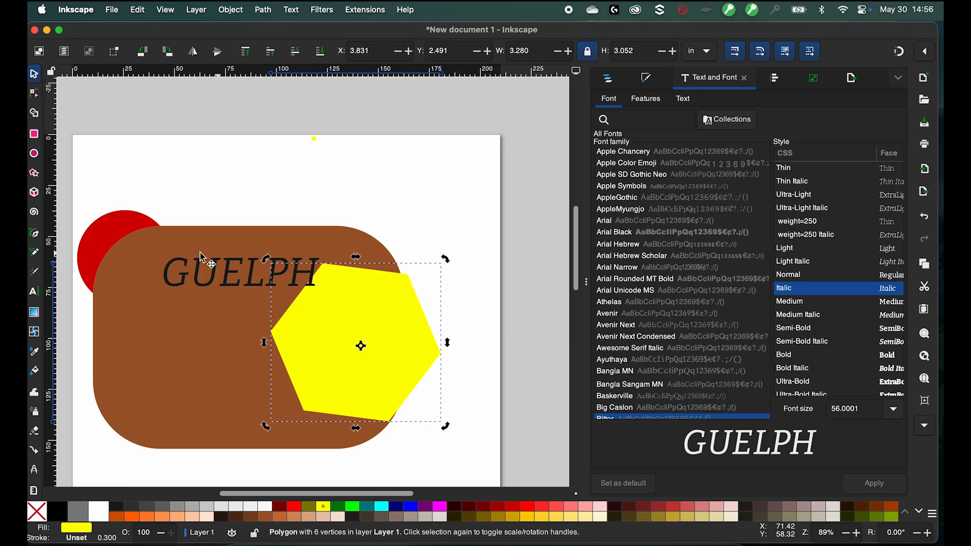
pyautogui.click(35, 94)
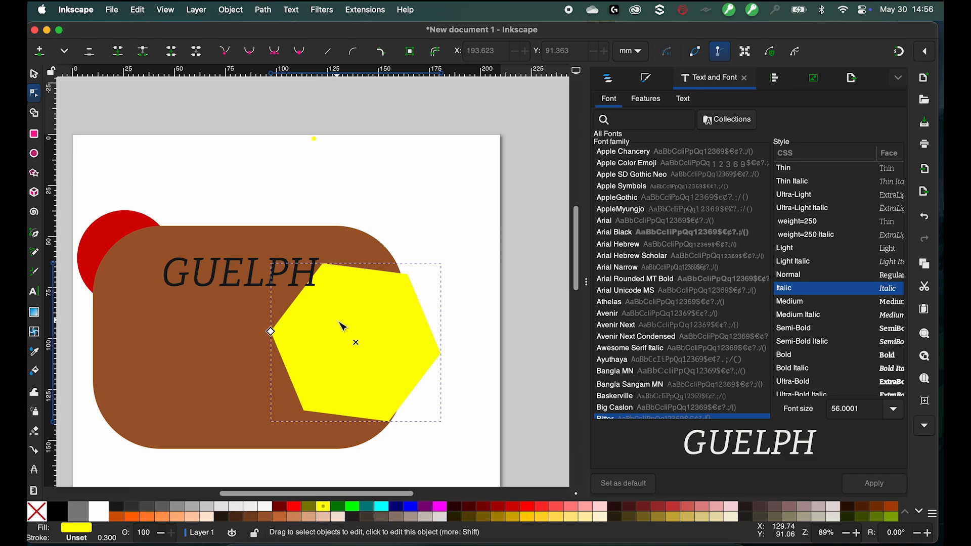
pyautogui.moveTo(350, 331); pyautogui.dragTo(163, 352)
# - Move the red circle to the rectangle's lower-right area and raise it to the top of the stack
pyautogui.click(34, 75)
pyautogui.click(118, 233)
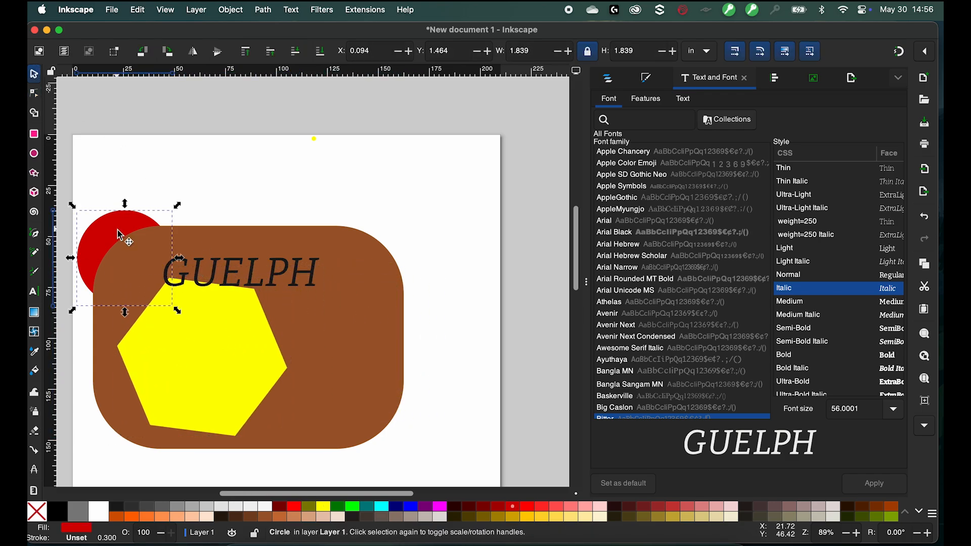
pyautogui.moveTo(111, 231); pyautogui.dragTo(306, 338)
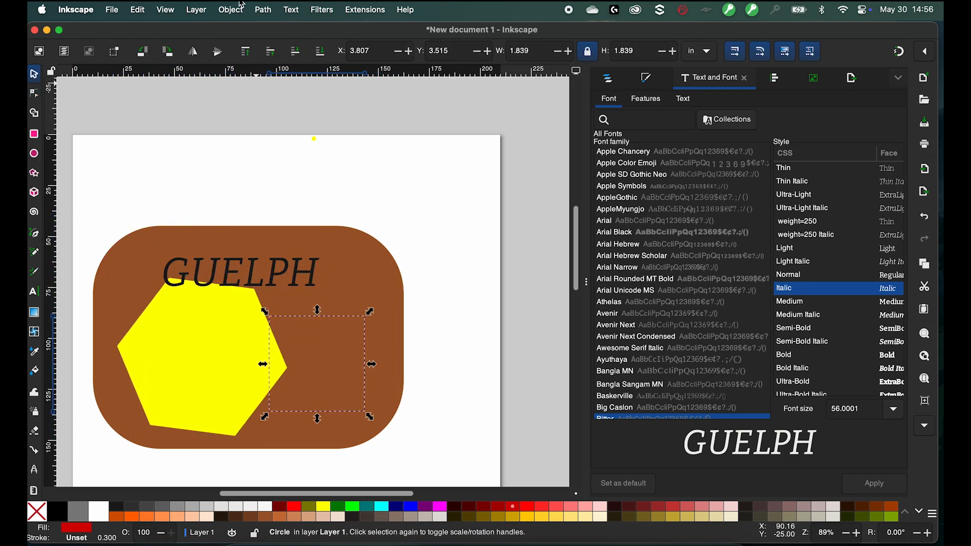
pyautogui.click(277, 57)
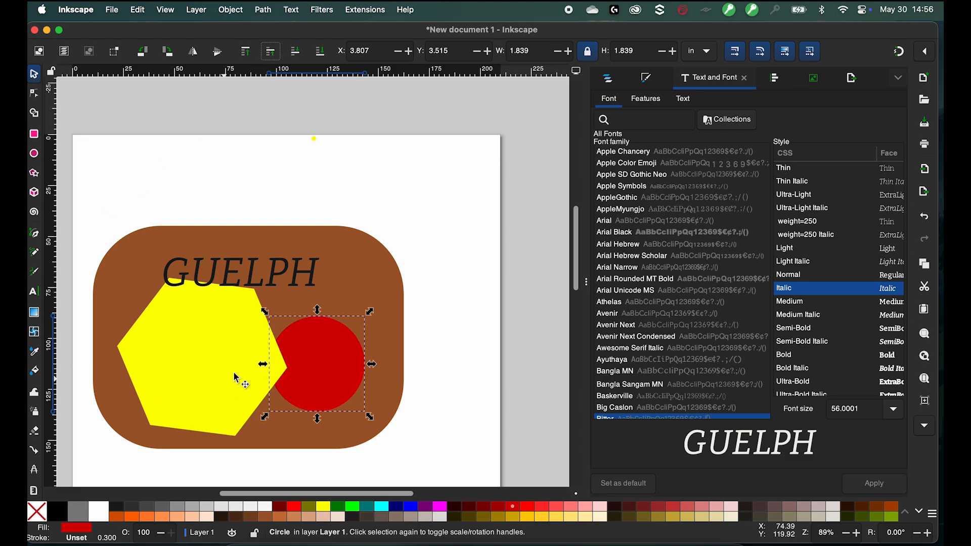
# - Convert the yellow hexagon to a path
pyautogui.click(172, 379)
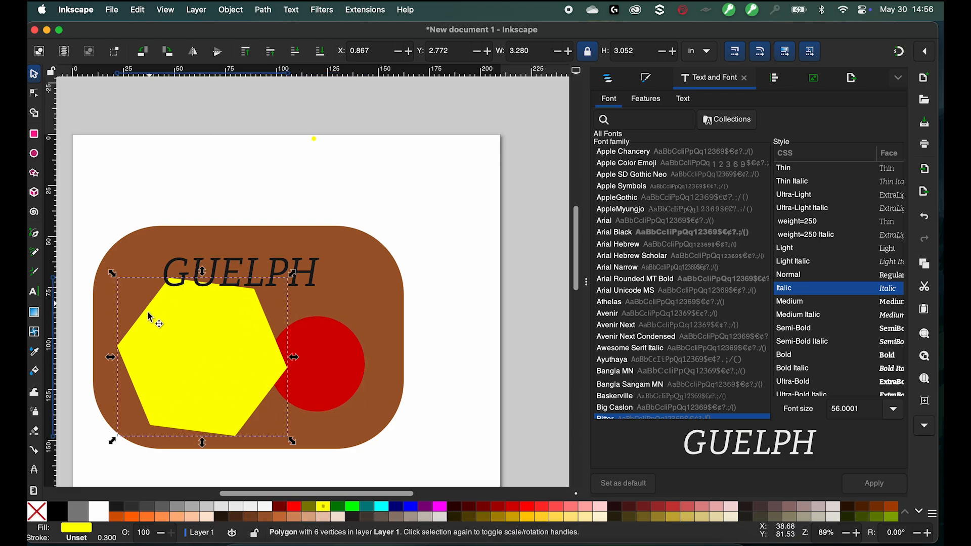
pyautogui.click(263, 10)
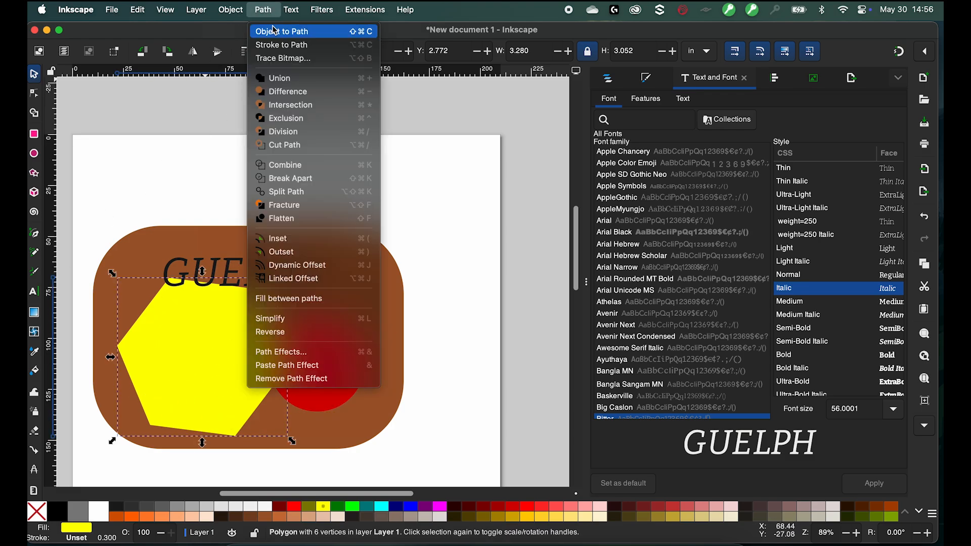
pyautogui.click(313, 34)
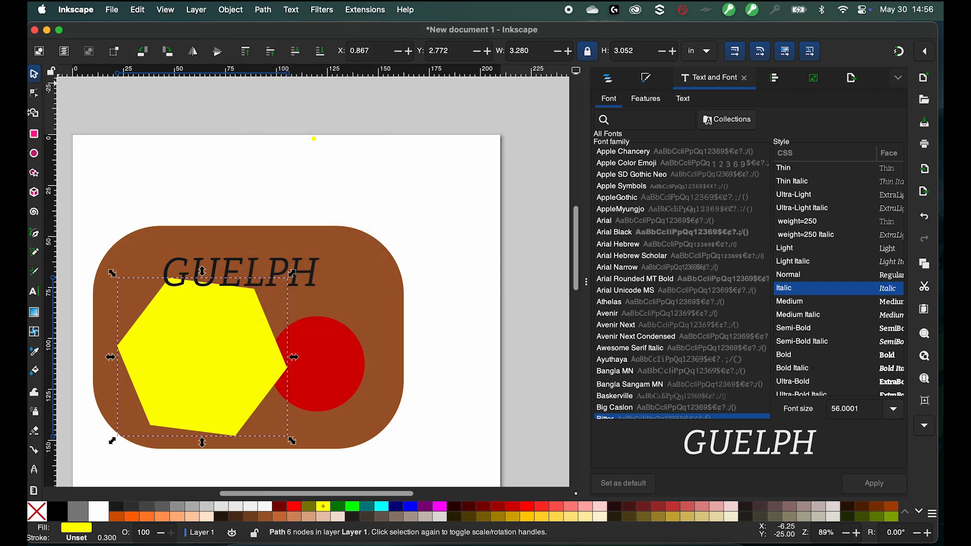
# - Drag the hexagon's upper-right node down toward its lower left to cut a notch into the shape
pyautogui.click(33, 93)
pyautogui.moveTo(169, 279); pyautogui.dragTo(173, 324)
pyautogui.press('super+z')
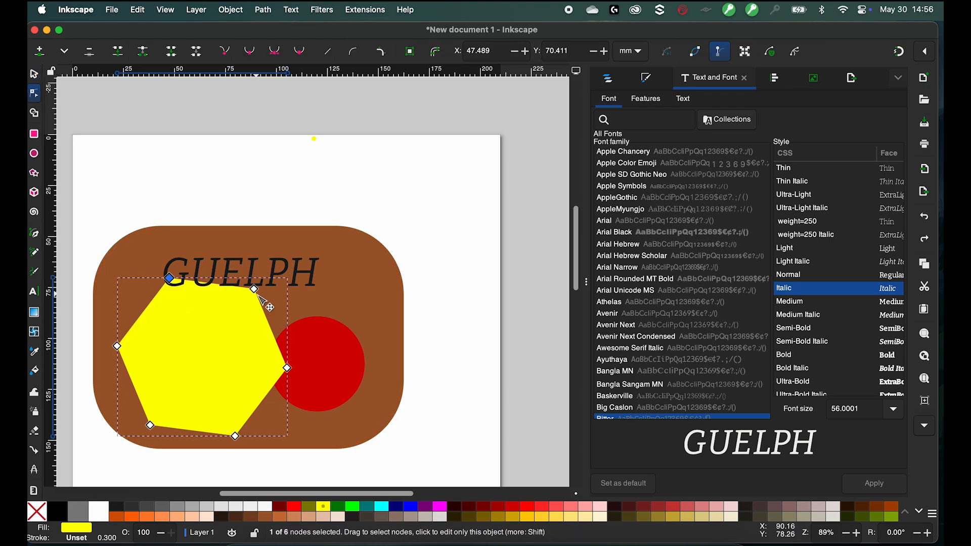
pyautogui.moveTo(254, 288); pyautogui.dragTo(184, 369)
# - Convert the red circle to a path
pyautogui.click(334, 366)
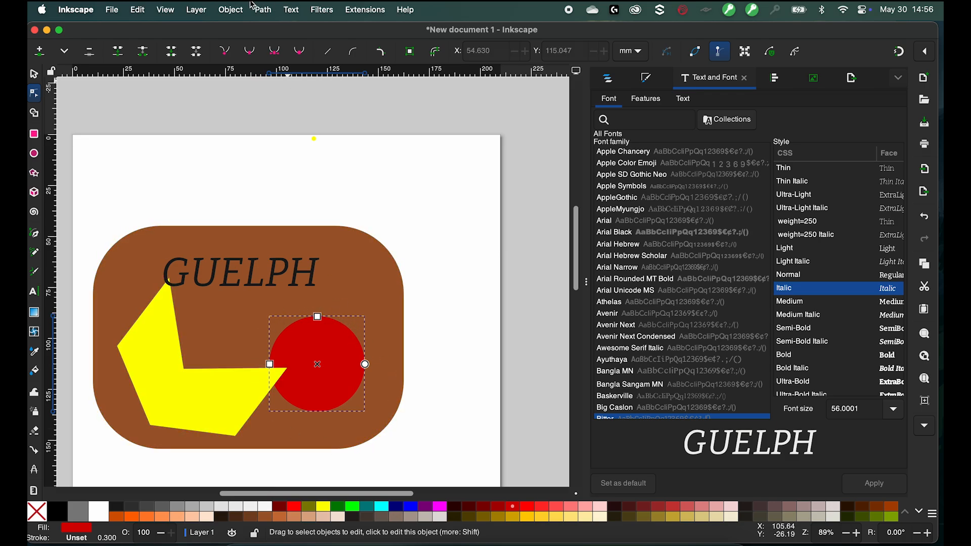
pyautogui.click(262, 9)
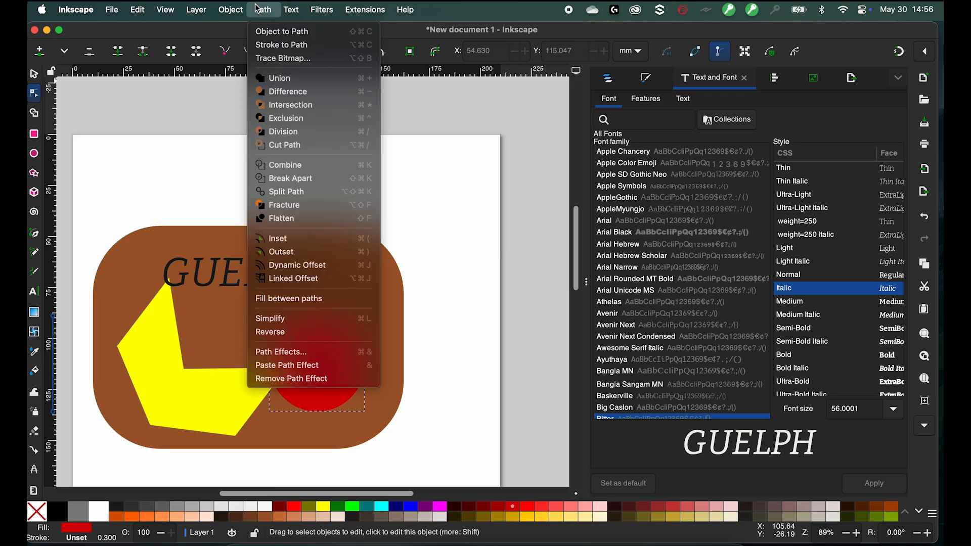
pyautogui.click(288, 34)
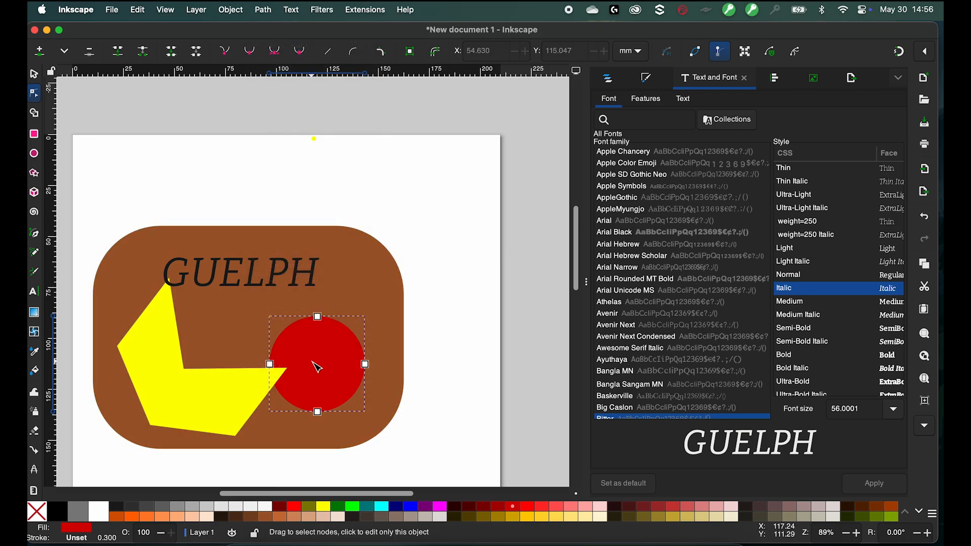
pyautogui.click(366, 365)
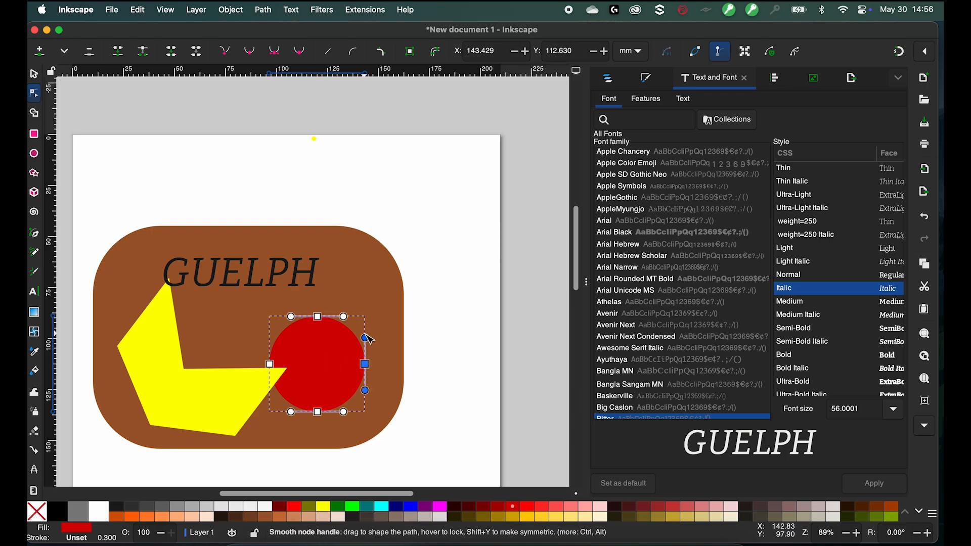
pyautogui.moveTo(365, 337); pyautogui.dragTo(374, 241)
pyautogui.press('super+z')
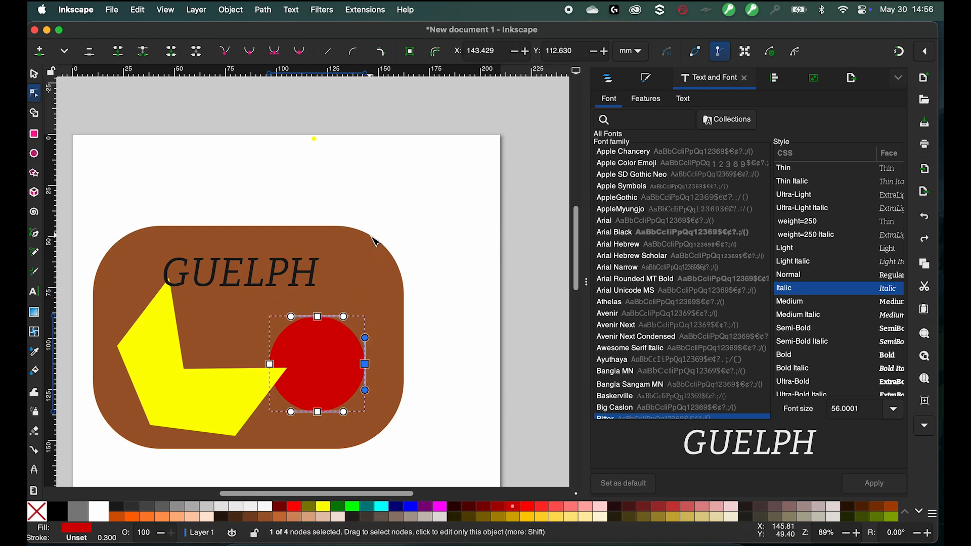
# - Drag the circle's top node downward to flatten its upper side
pyautogui.click(277, 13)
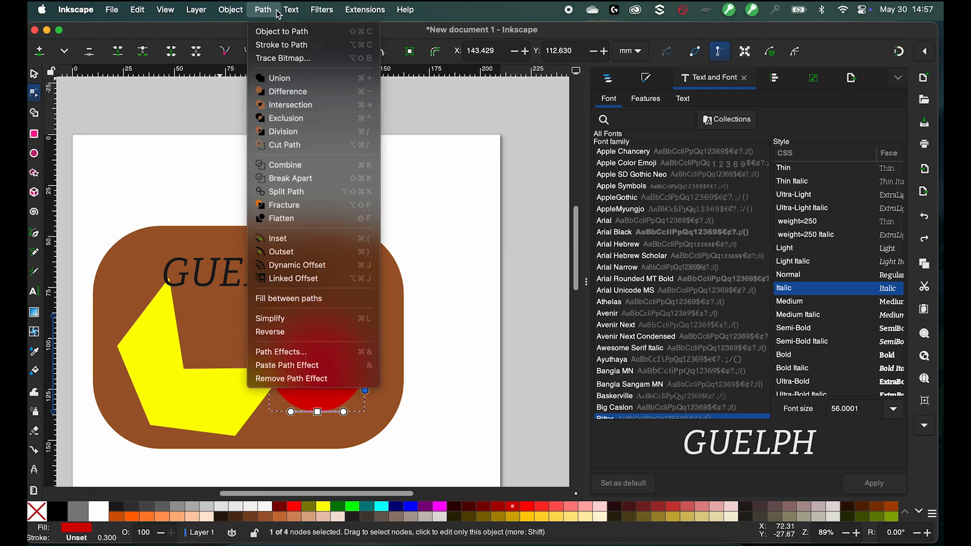
pyautogui.click(192, 146)
pyautogui.moveTo(317, 317); pyautogui.dragTo(311, 342)
# - Move the GUELPH text slightly up and to the right on the rectangle
pyautogui.click(322, 295)
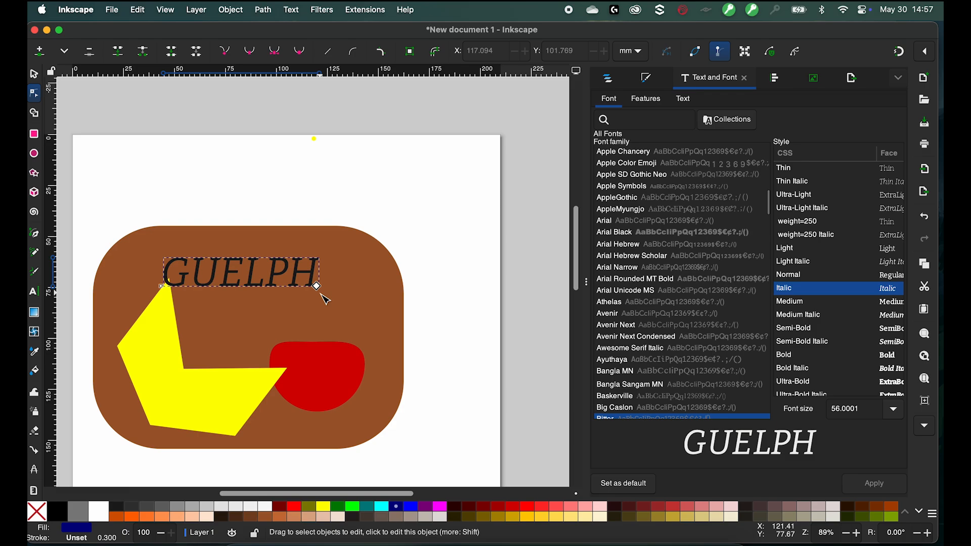
pyautogui.click(34, 292)
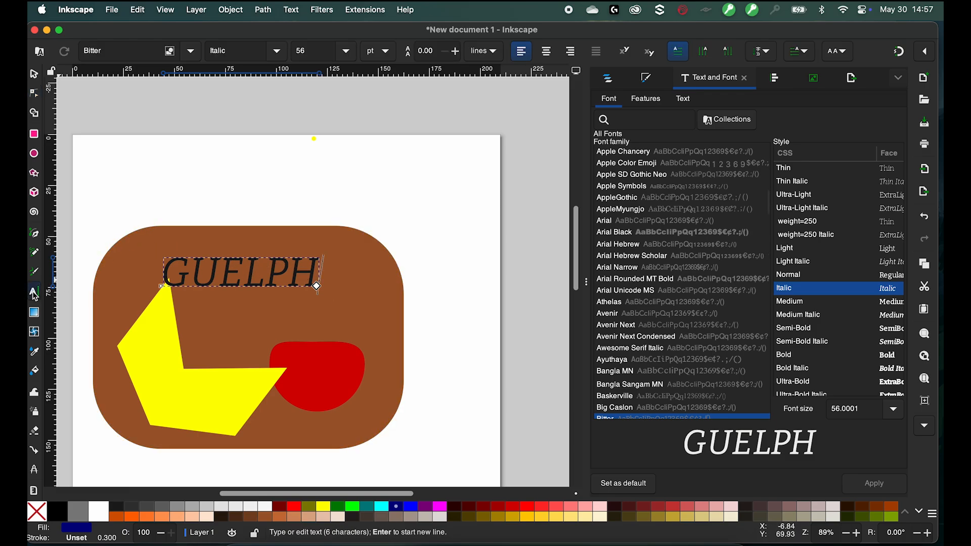
pyautogui.moveTo(318, 272); pyautogui.dragTo(163, 273)
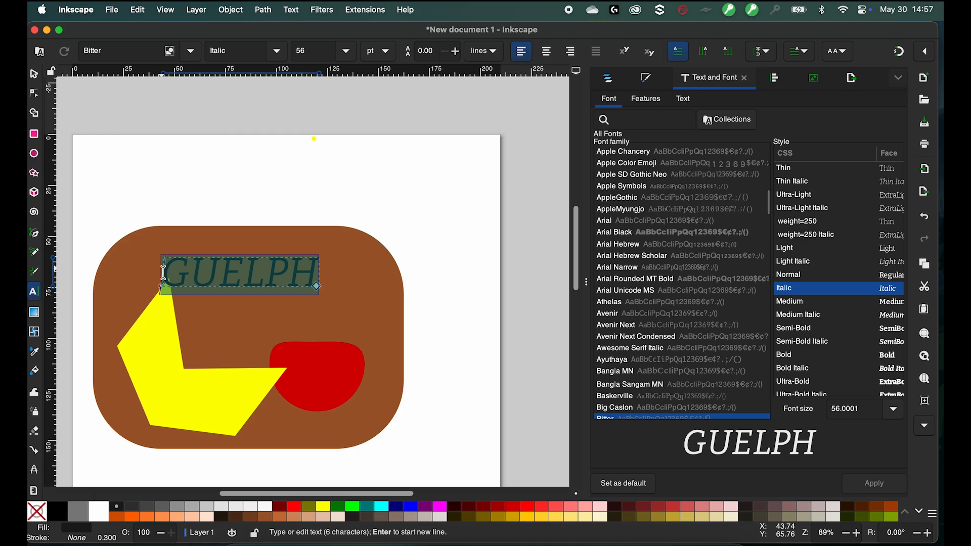
pyautogui.click(34, 75)
pyautogui.moveTo(274, 273)
pyautogui.mouseDown()
pyautogui.moveTo(284, 280)
pyautogui.moveTo(288, 261)
pyautogui.mouseUp()
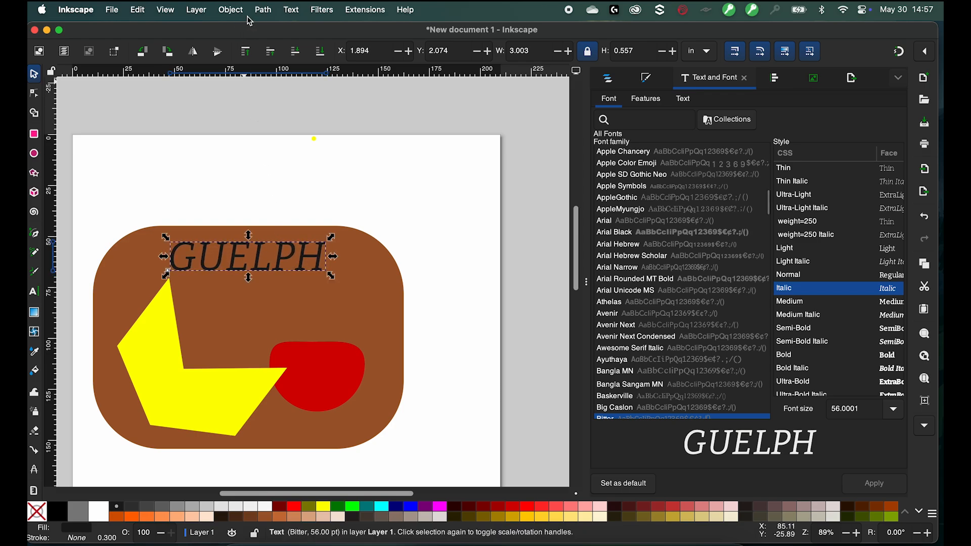
# - Convert the GUELPH text to a path
pyautogui.click(262, 10)
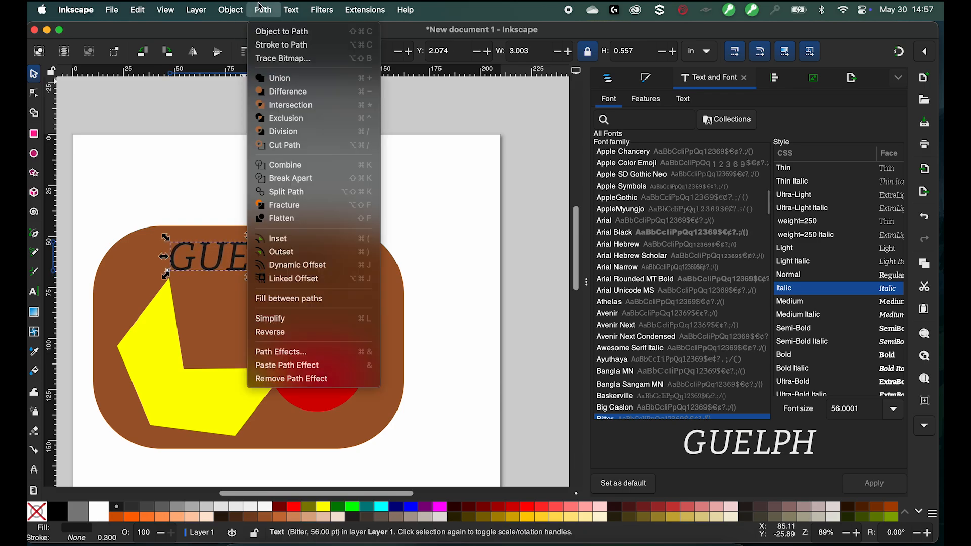
pyautogui.click(277, 33)
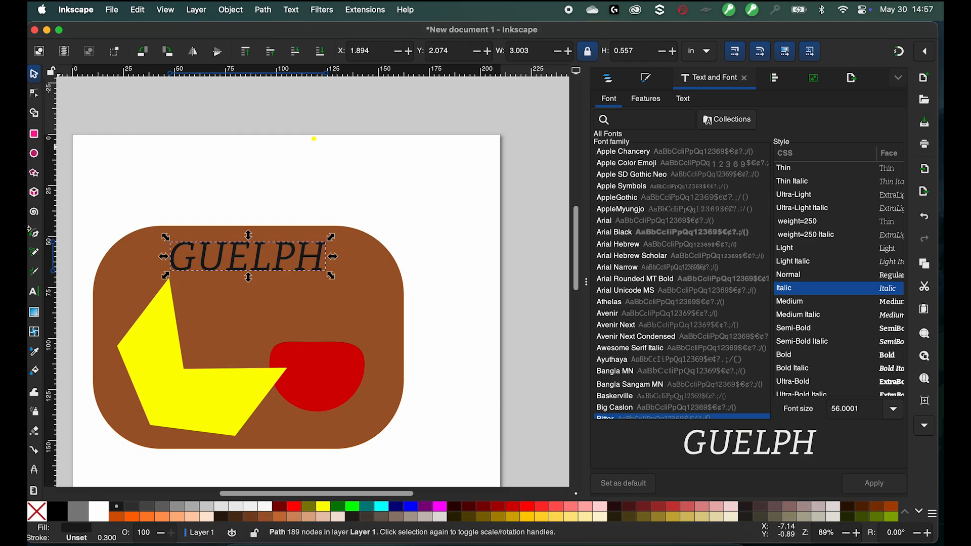
pyautogui.click(35, 293)
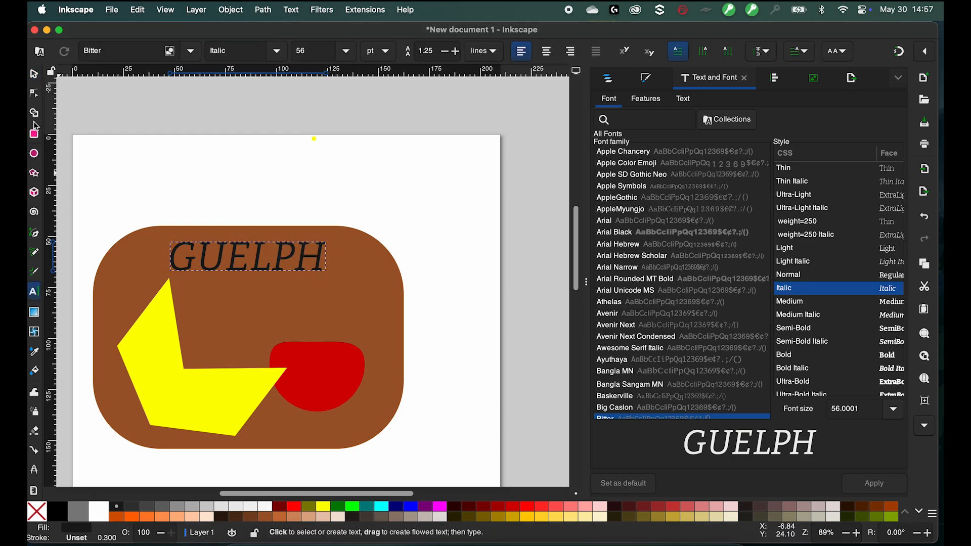
pyautogui.click(34, 98)
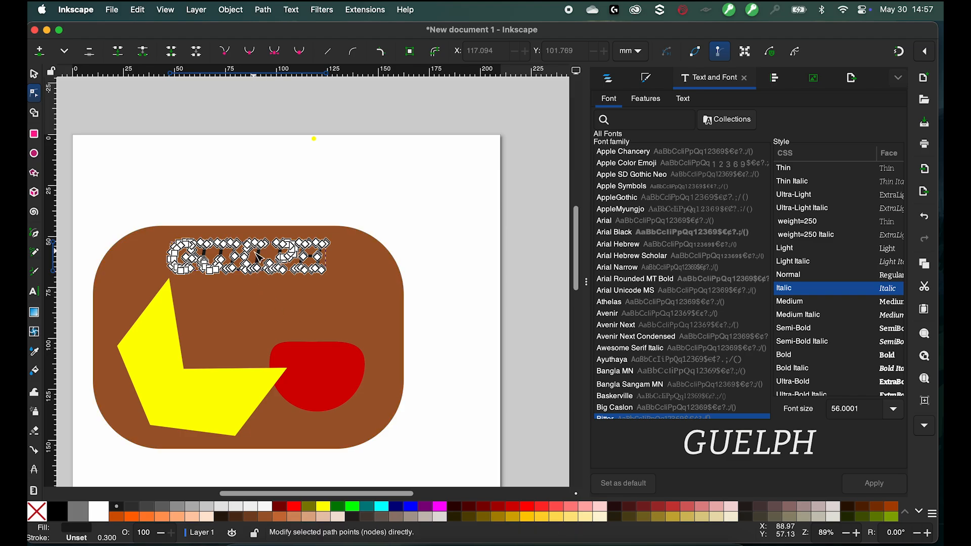
pyautogui.scroll(7, 258, 257)
pyautogui.scroll(-1, 258, 257)
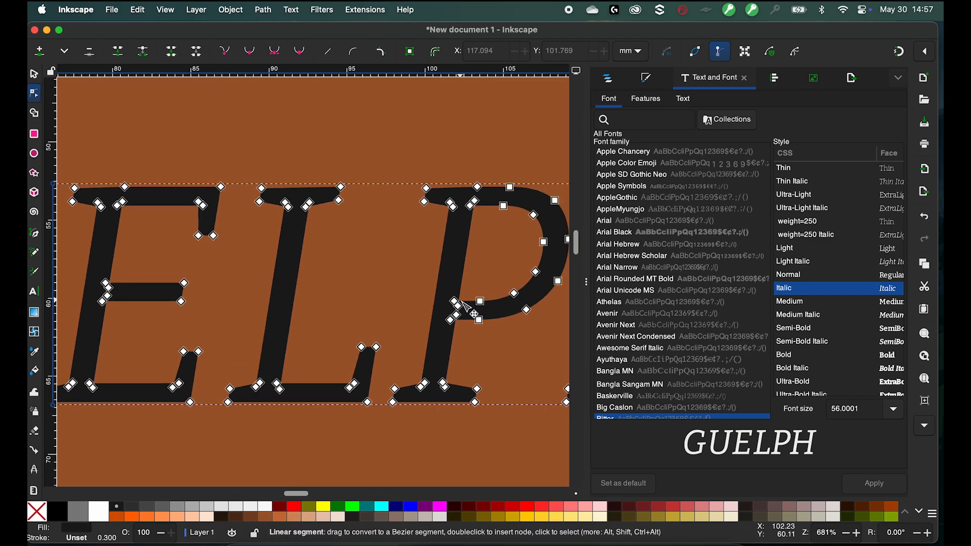
pyautogui.moveTo(457, 301); pyautogui.dragTo(489, 278)
pyautogui.press('super+z')
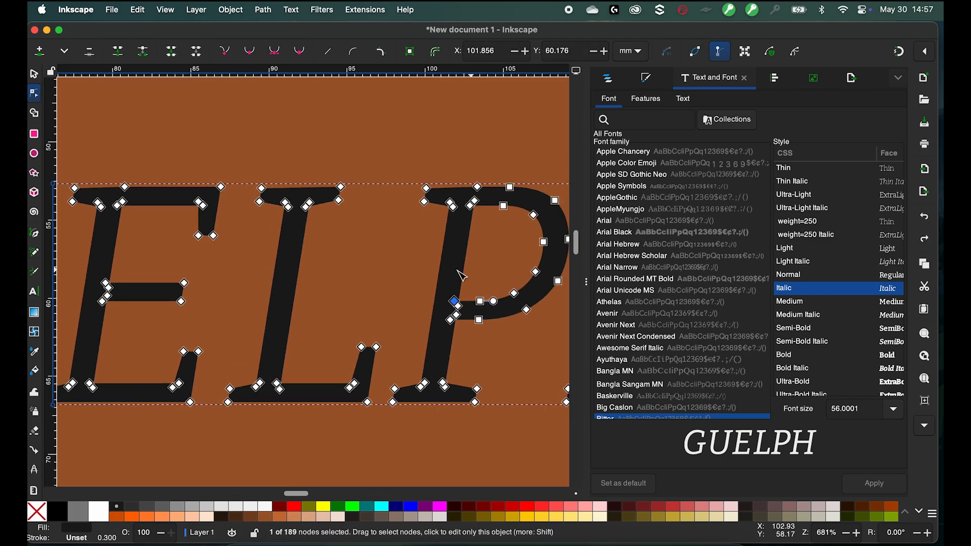
pyautogui.scroll(-5, 416, 276)
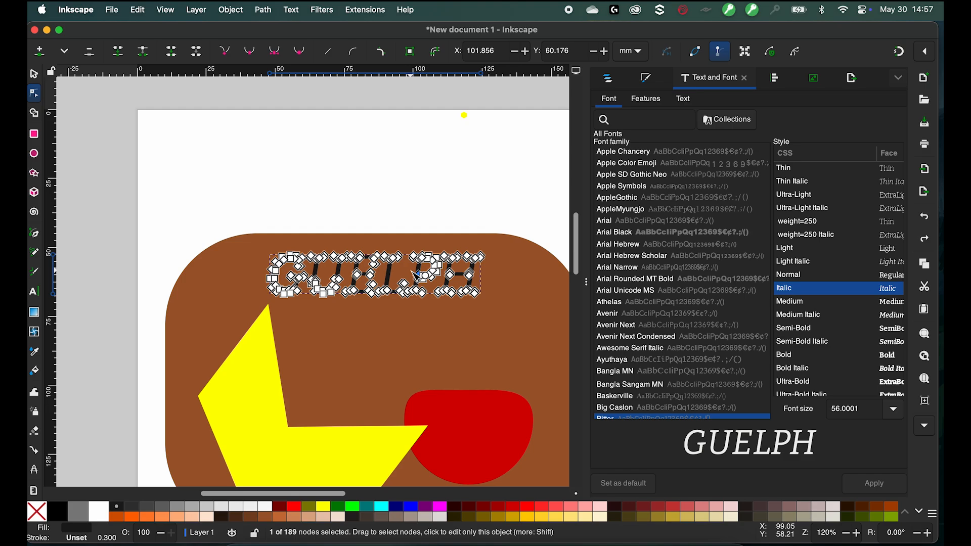
pyautogui.click(402, 213)
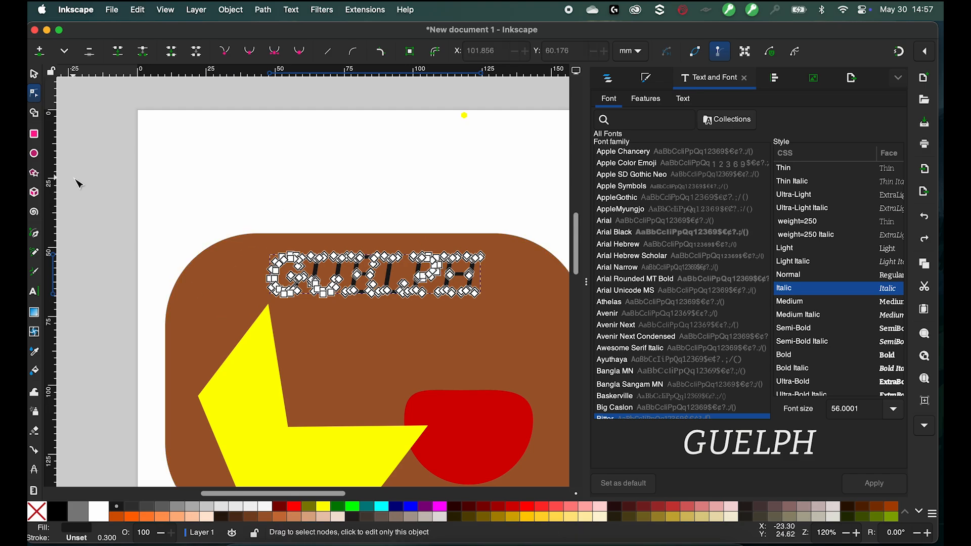
# - Select the inner curve nodes of the letter U in the text path and nudge them upward three steps
pyautogui.click(34, 74)
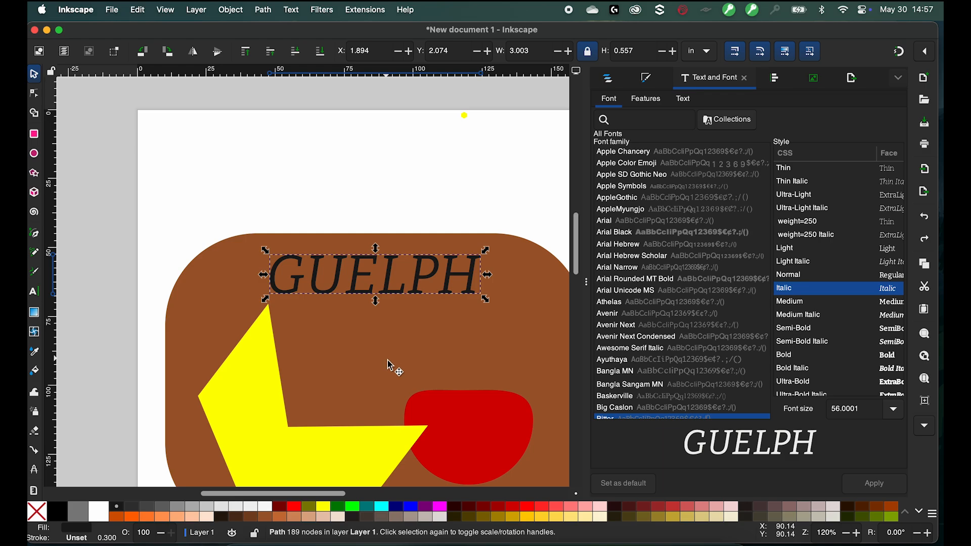
pyautogui.scroll(4, 390, 359)
pyautogui.click(212, 181)
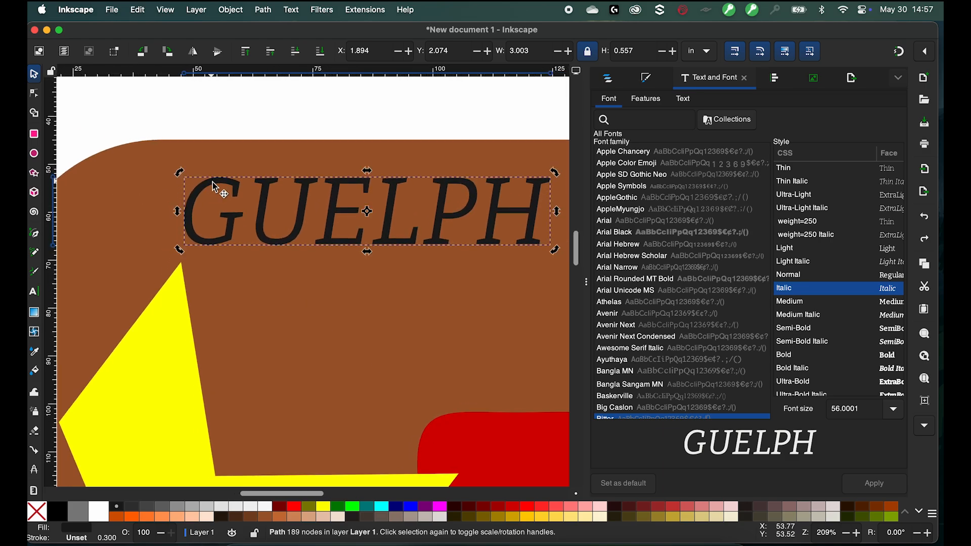
pyautogui.scroll(5, 213, 184)
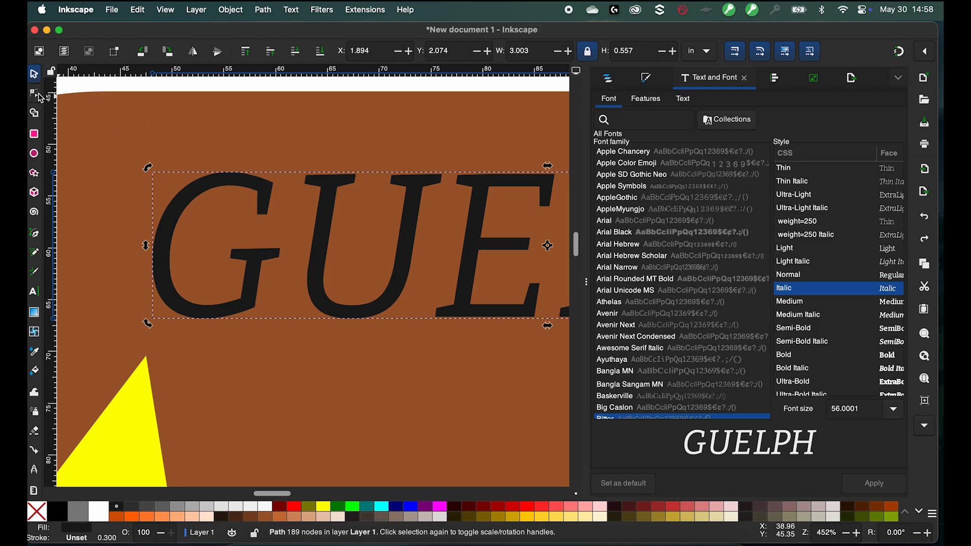
pyautogui.click(34, 93)
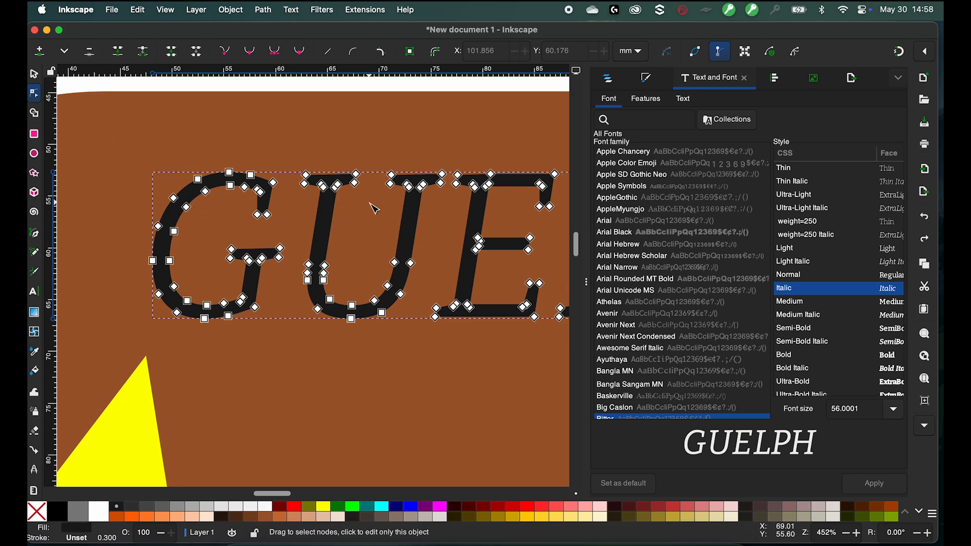
pyautogui.scroll(3, 374, 208)
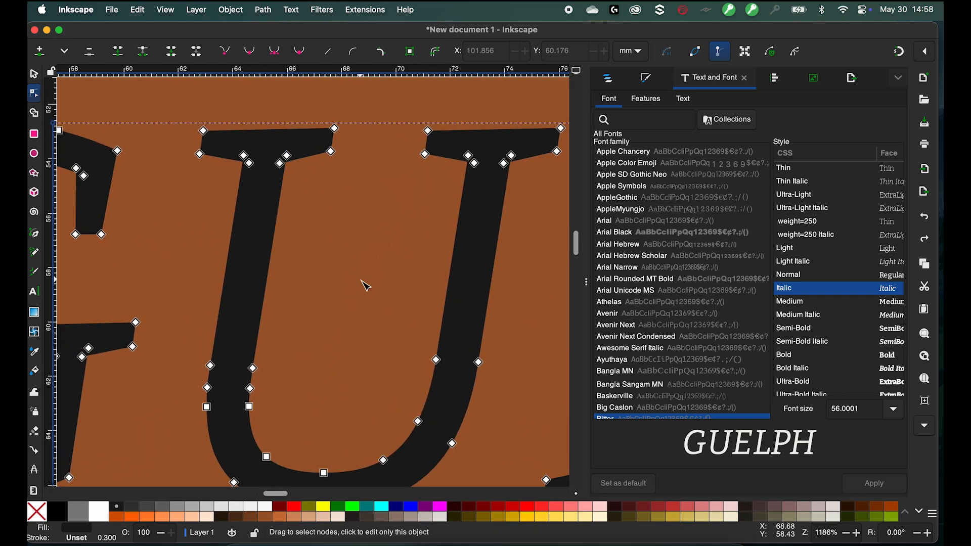
pyautogui.scroll(-5, 366, 286)
pyautogui.scroll(3, 368, 287)
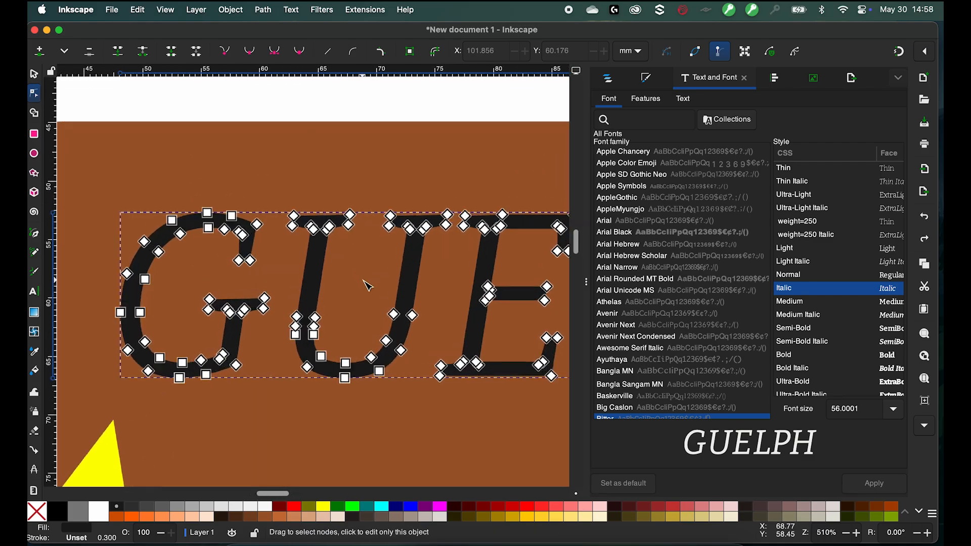
pyautogui.scroll(2, 364, 281)
pyautogui.moveTo(248, 345)
pyautogui.mouseDown()
pyautogui.moveTo(314, 429)
pyautogui.moveTo(422, 455)
pyautogui.moveTo(442, 448)
pyautogui.mouseUp()
pyautogui.press('Up')
pyautogui.press('Up')
pyautogui.press('Up')
pyautogui.press('Up')
pyautogui.press('Up')
pyautogui.press('Up')
pyautogui.press('Up')
pyautogui.press('Up')
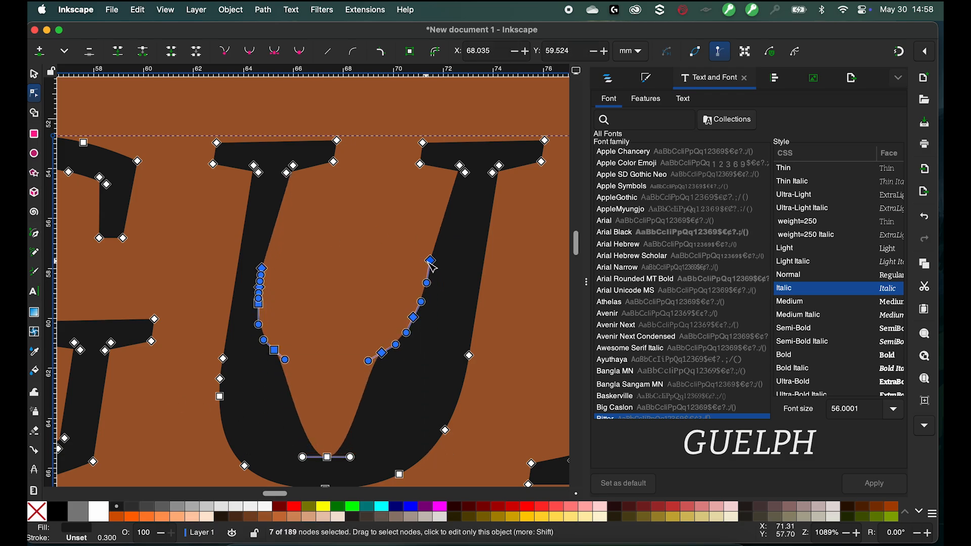
# - Drag the selected inner nodes of the U back down into place and deselect them
pyautogui.moveTo(430, 261); pyautogui.dragTo(427, 349)
pyautogui.click(334, 278)
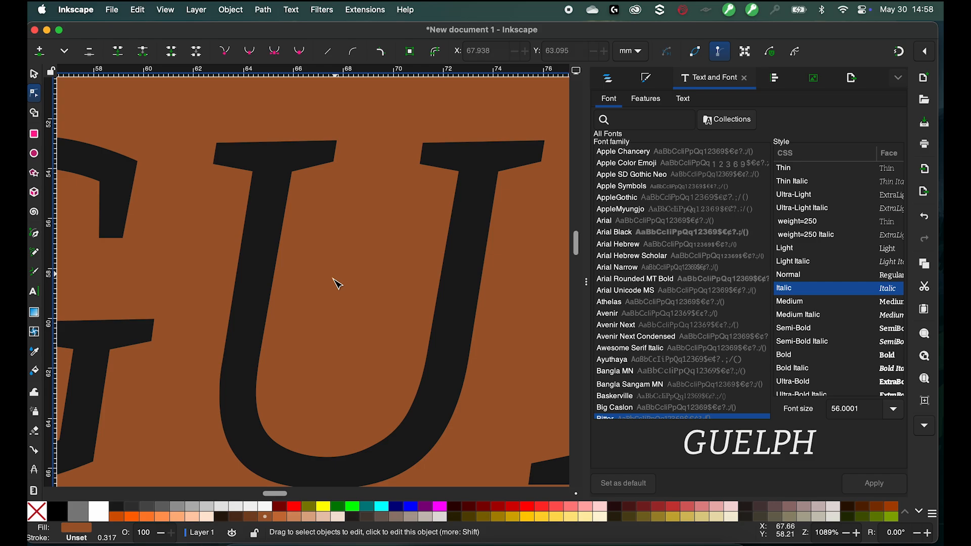
# - Select a node on the U's inner right edge and drag its handle to reshape the curve
pyautogui.click(261, 392)
pyautogui.click(259, 357)
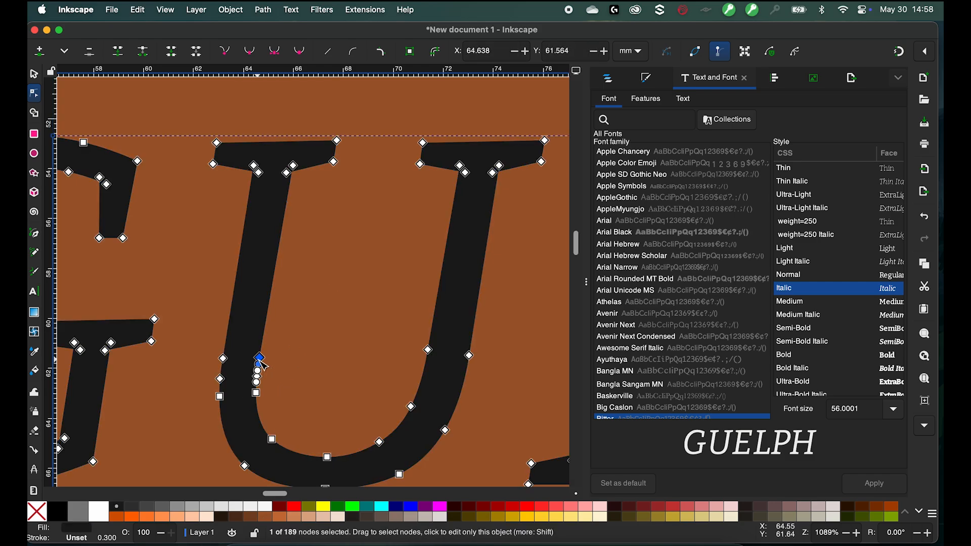
pyautogui.click(428, 350)
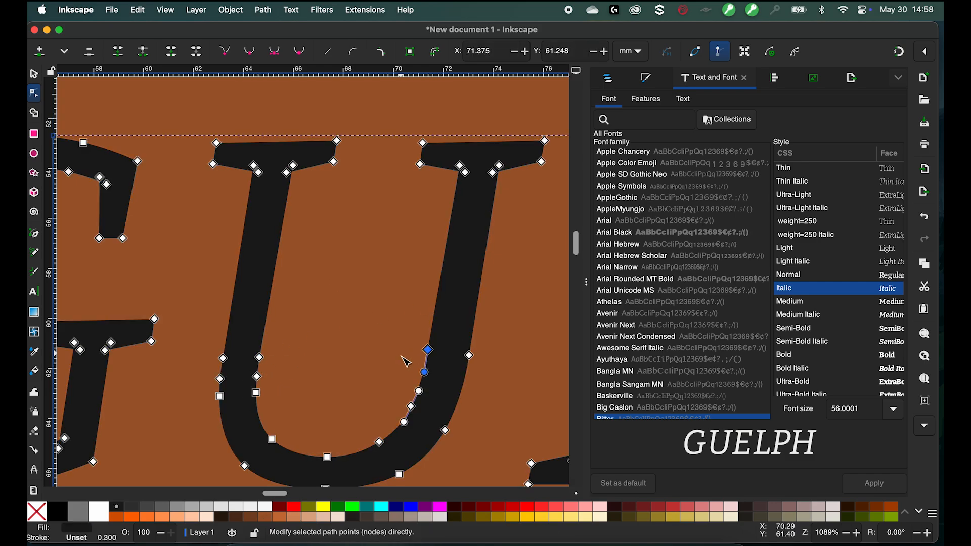
pyautogui.scroll(5, 405, 362)
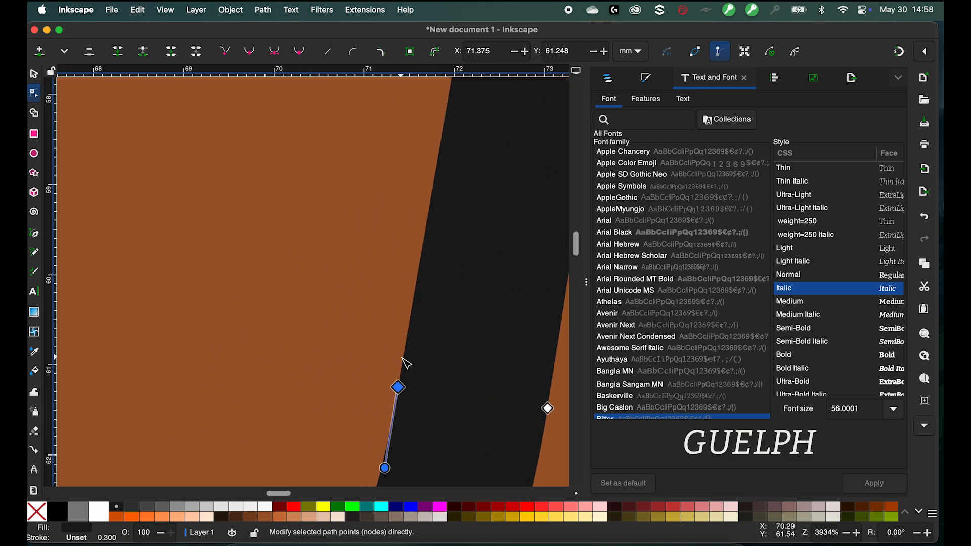
pyautogui.scroll(1, 401, 357)
pyautogui.scroll(-4, 402, 358)
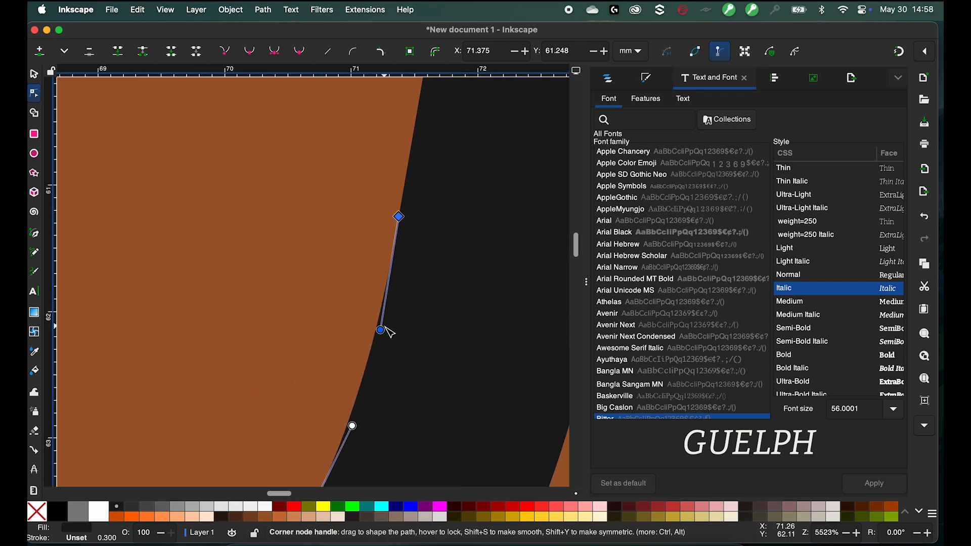
pyautogui.moveTo(382, 331); pyautogui.dragTo(370, 373)
pyautogui.scroll(-3, 354, 367)
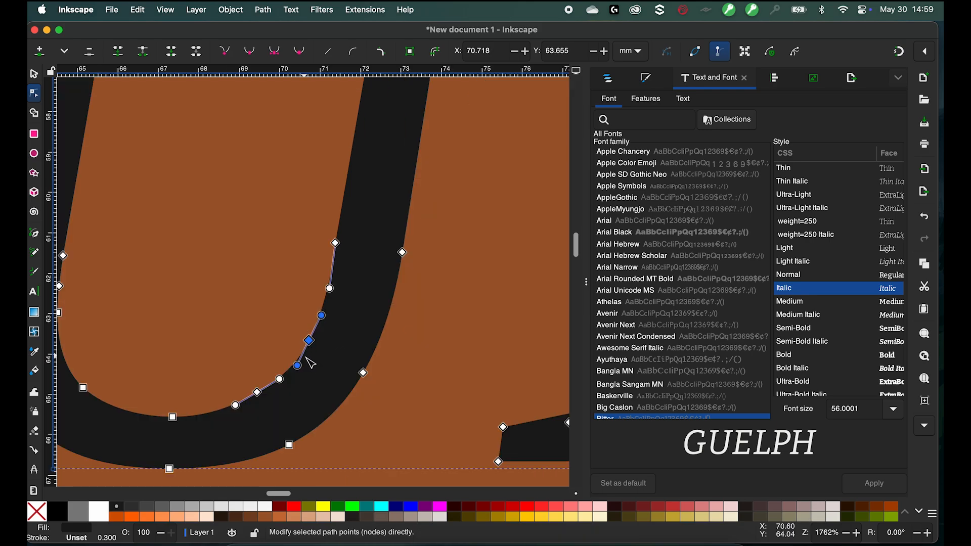
# - Make the node at the top of the U's right stroke symmetric and adjust its handle
pyautogui.click(402, 252)
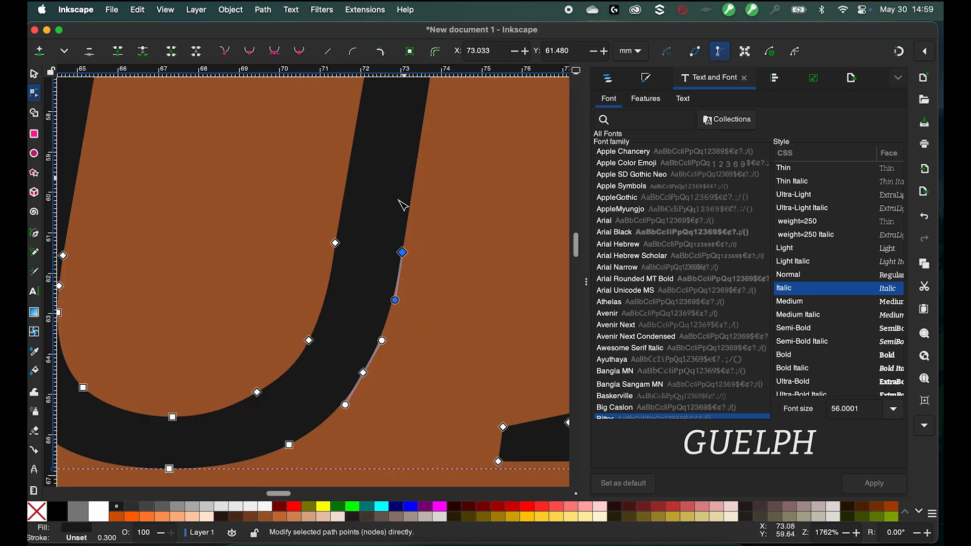
pyautogui.click(276, 51)
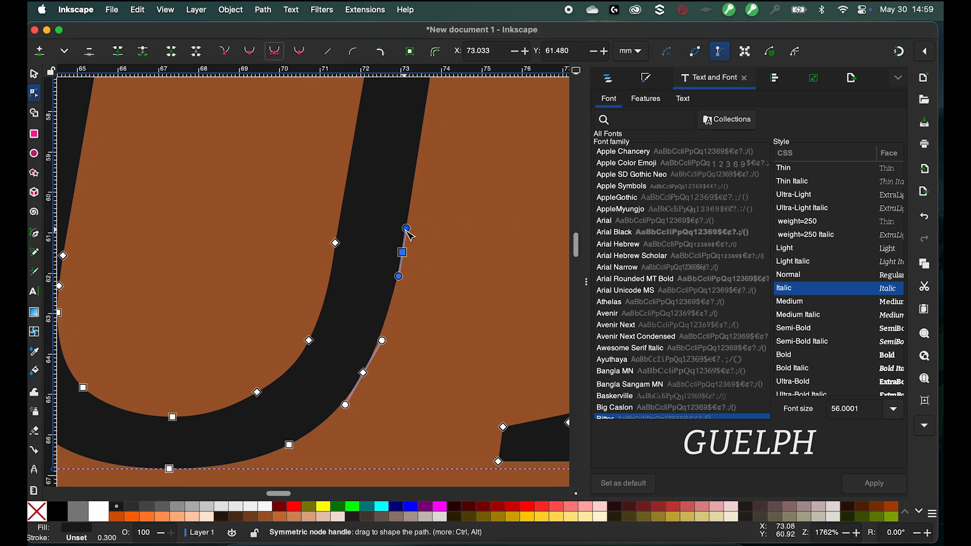
pyautogui.moveTo(399, 277)
pyautogui.mouseDown()
pyautogui.moveTo(392, 297)
pyautogui.moveTo(434, 253)
pyautogui.moveTo(430, 229)
pyautogui.moveTo(442, 251)
pyautogui.moveTo(386, 273)
pyautogui.moveTo(405, 264)
pyautogui.mouseUp()
pyautogui.scroll(3, 405, 265)
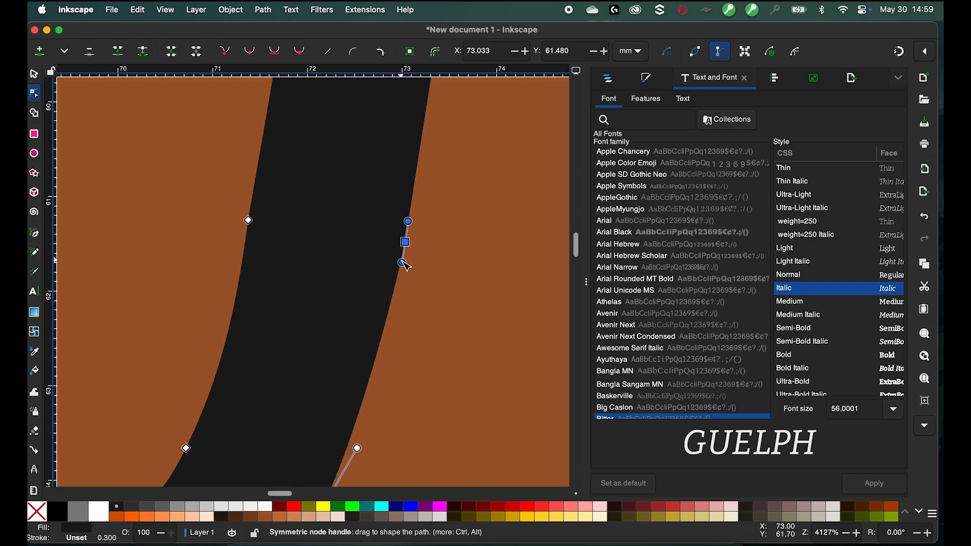
# - Try bending the U's right stroke outward with the symmetric node's handle, then drag the handle back
pyautogui.moveTo(405, 265); pyautogui.dragTo(438, 236)
pyautogui.click(498, 333)
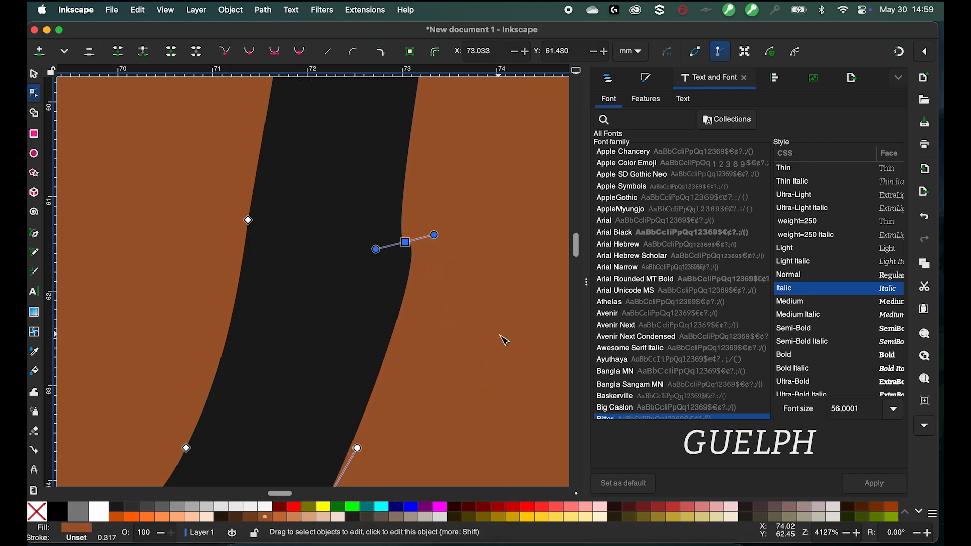
pyautogui.click(393, 269)
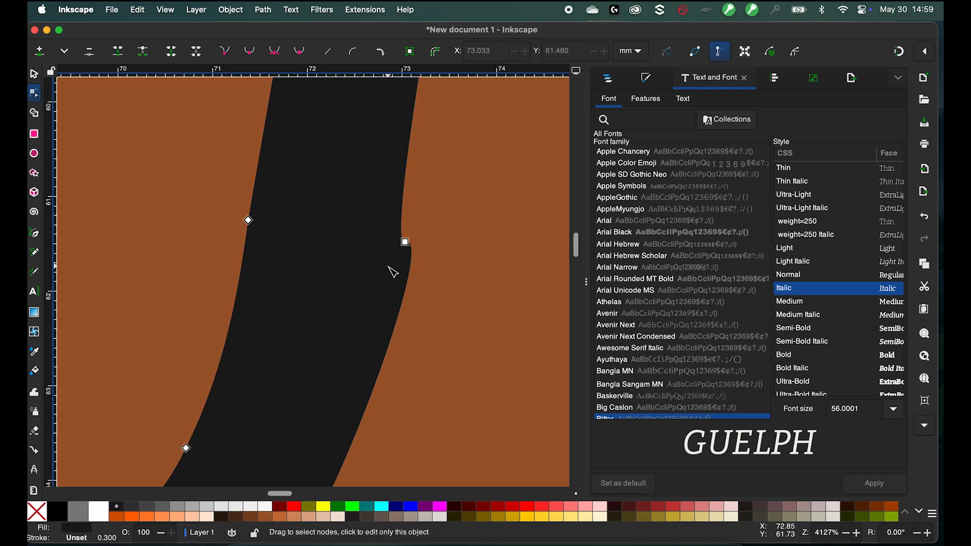
pyautogui.click(405, 242)
pyautogui.moveTo(434, 234); pyautogui.dragTo(398, 279)
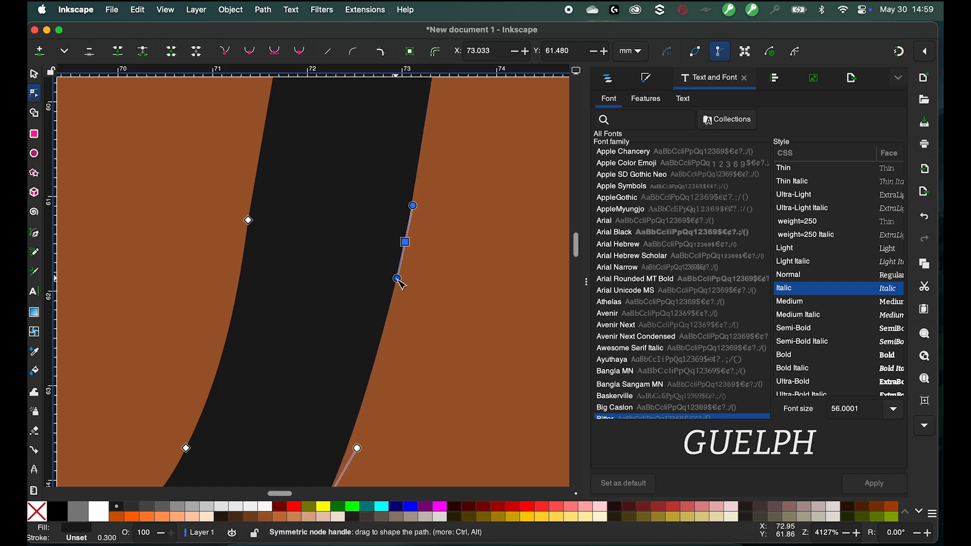
pyautogui.click(462, 364)
# - Select the yellow shape's inner corner node and make it symmetric
pyautogui.scroll(-5, 462, 364)
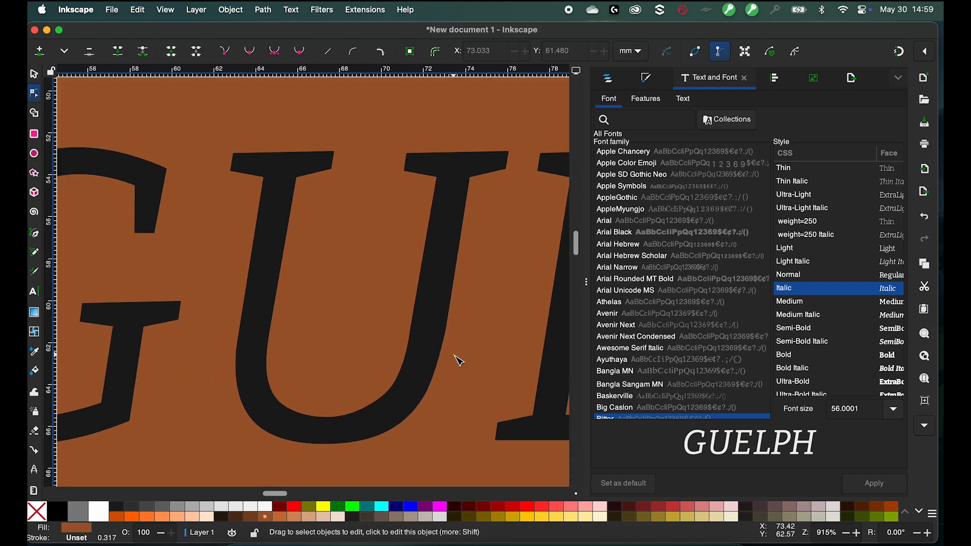
pyautogui.scroll(-5, 459, 360)
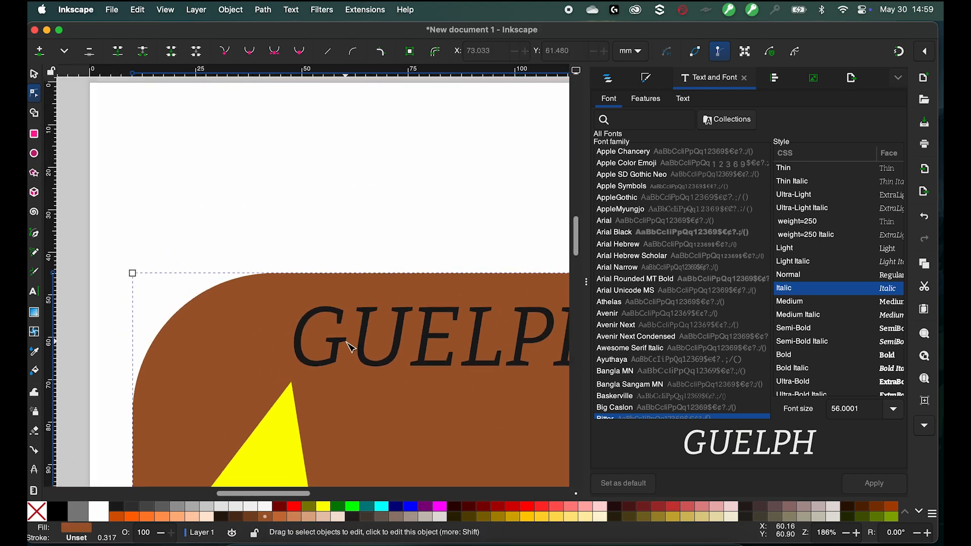
pyautogui.scroll(-10, 276, 222)
pyautogui.hscroll(3, 275, 223)
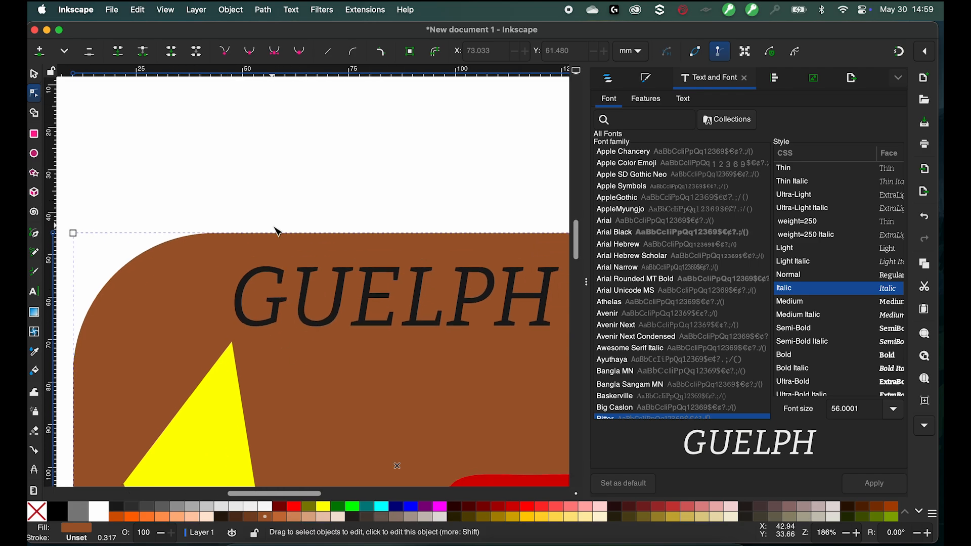
pyautogui.scroll(-3, 275, 228)
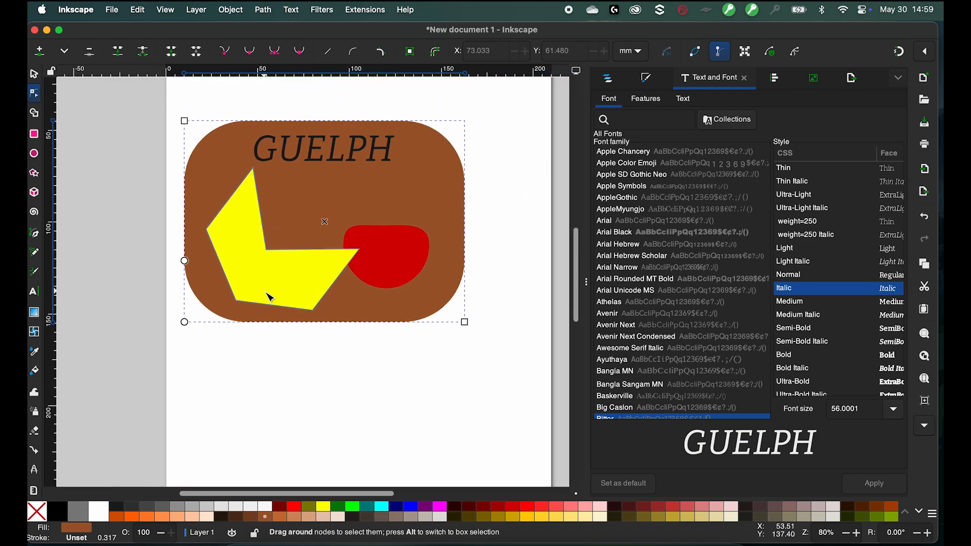
pyautogui.click(269, 297)
pyautogui.click(267, 250)
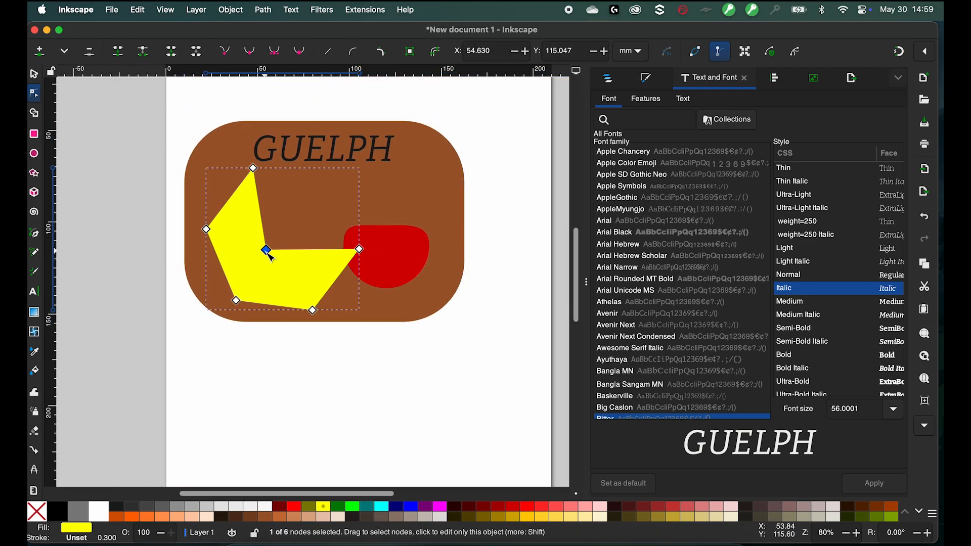
pyautogui.scroll(6, 269, 250)
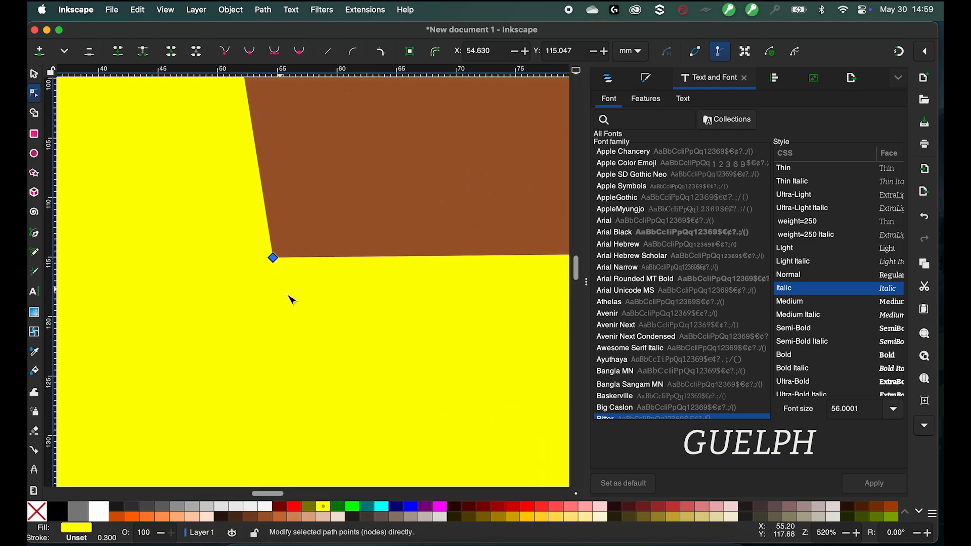
pyautogui.click(276, 51)
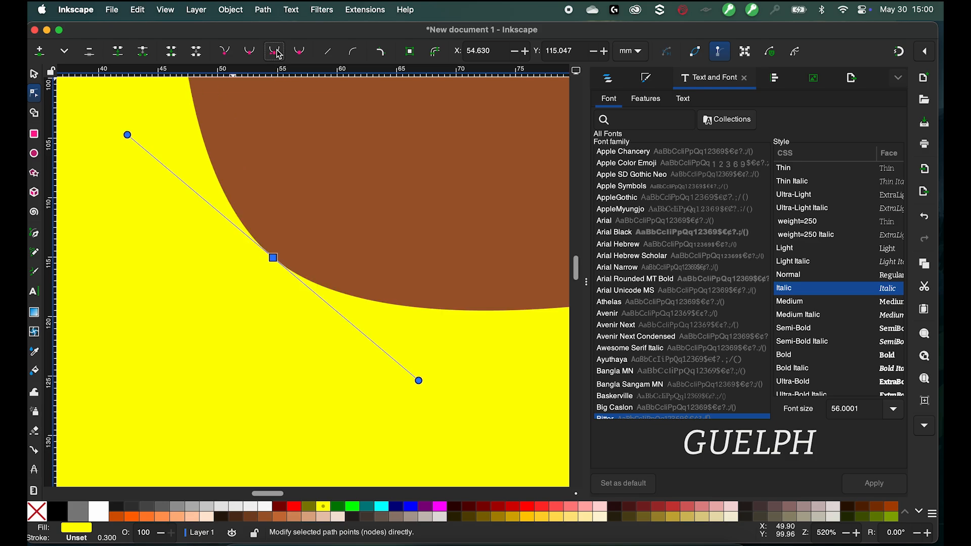
# - Reshape the yellow shape's curved notch by adjusting the symmetric node's handle and position
pyautogui.scroll(-3, 347, 165)
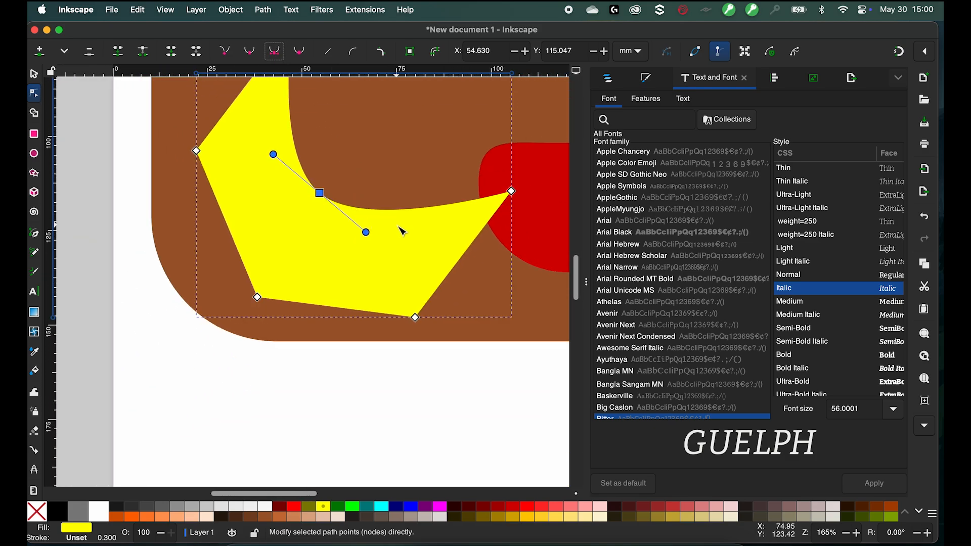
pyautogui.scroll(5, 402, 231)
pyautogui.hscroll(-2, 402, 231)
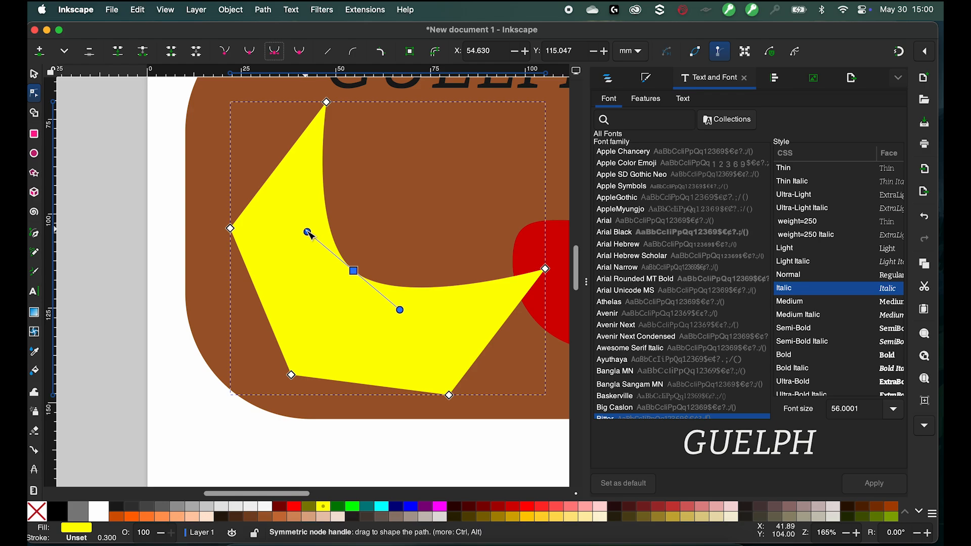
pyautogui.moveTo(308, 232); pyautogui.dragTo(281, 202)
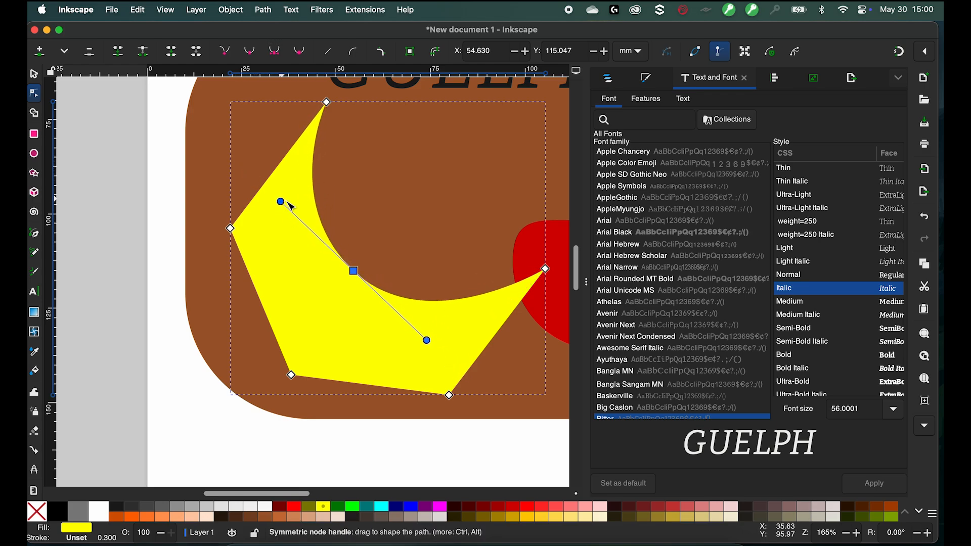
pyautogui.moveTo(354, 272); pyautogui.dragTo(356, 298)
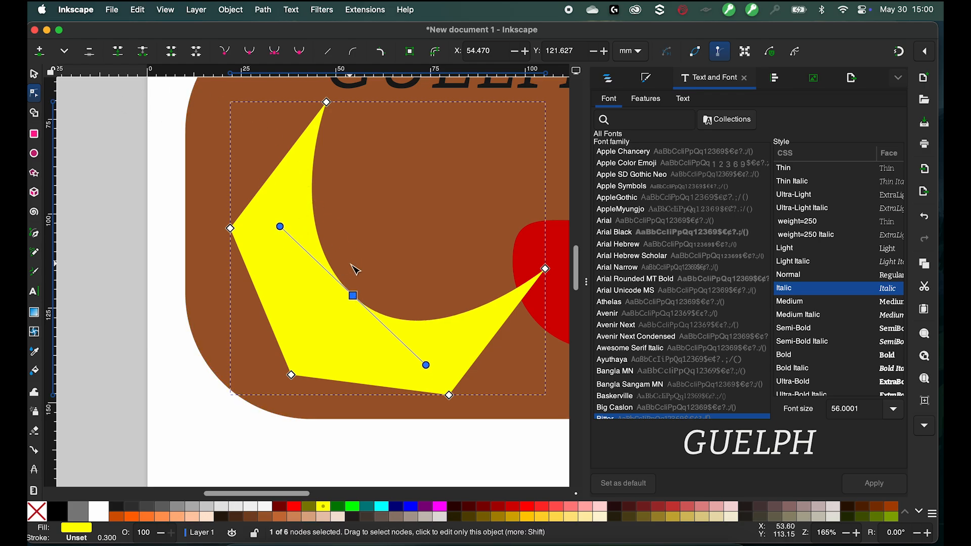
pyautogui.moveTo(354, 296); pyautogui.dragTo(372, 271)
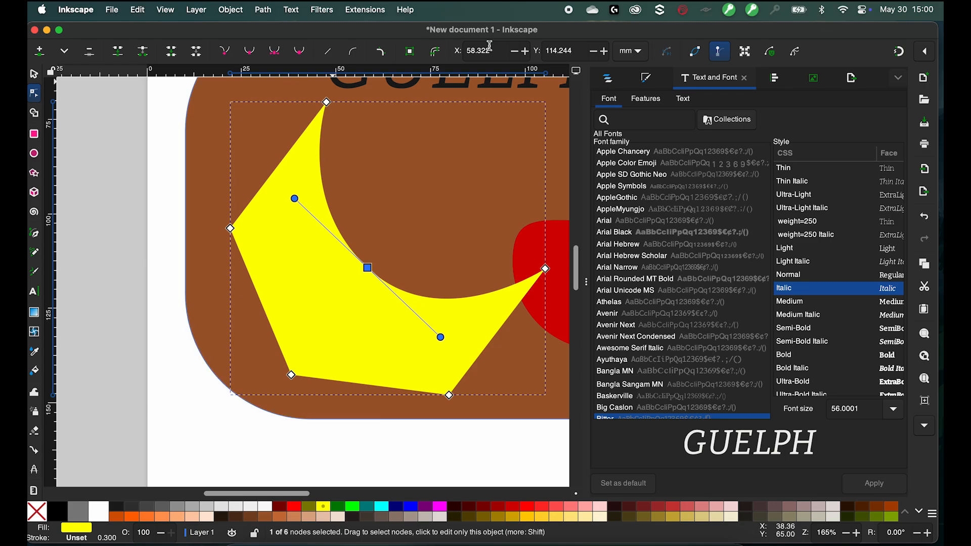
# - Open Fill and Stroke and adjust the shape's fill hue, saturation and alpha to a fully opaque green
pyautogui.click(230, 10)
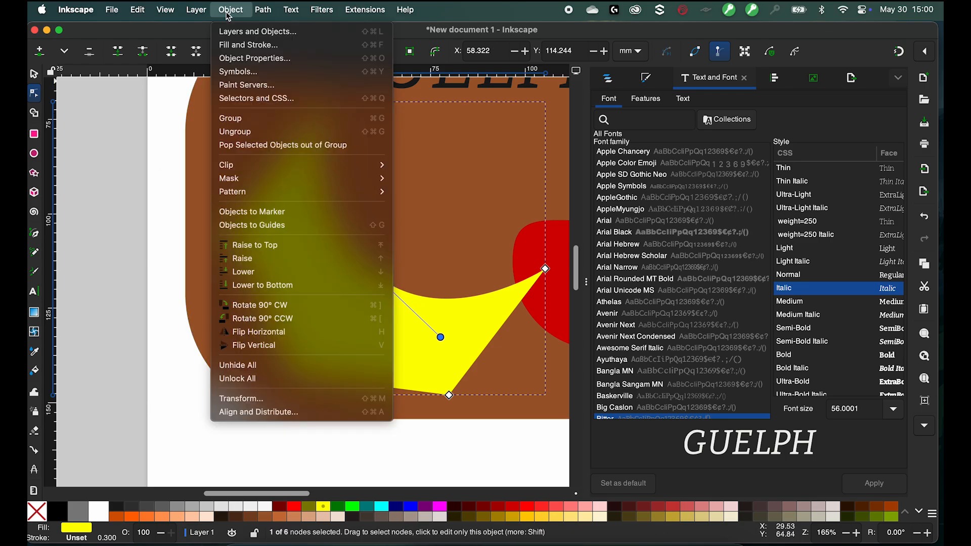
pyautogui.click(253, 45)
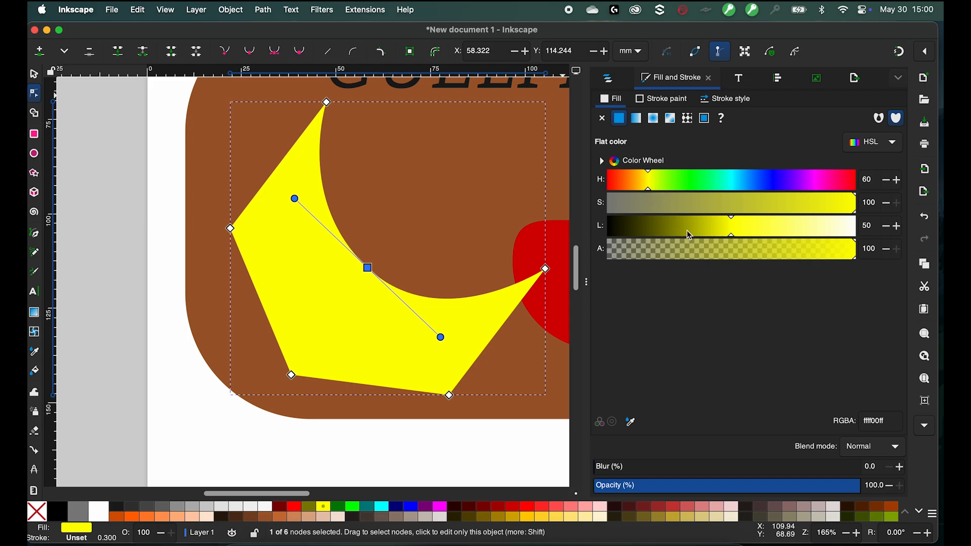
pyautogui.click(747, 181)
pyautogui.click(750, 203)
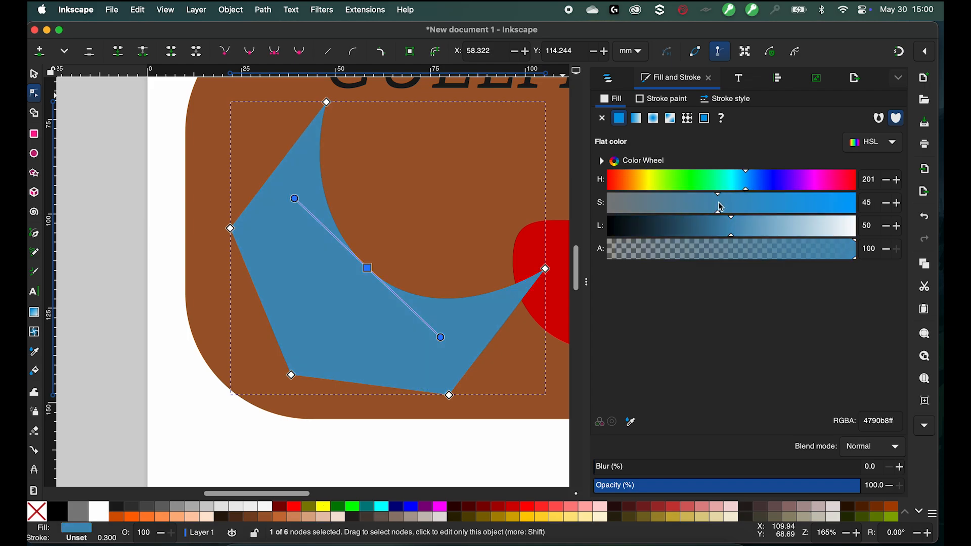
pyautogui.click(697, 180)
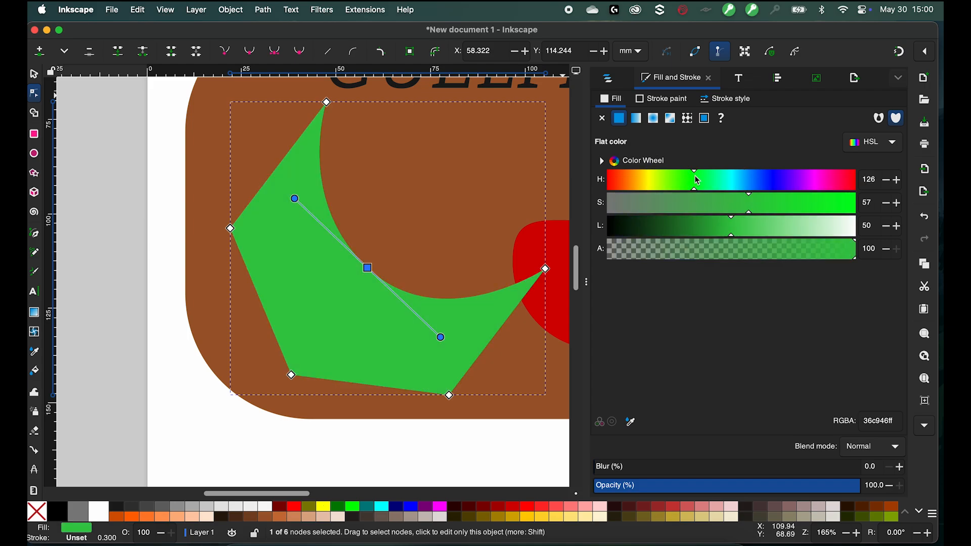
pyautogui.click(720, 253)
pyautogui.click(678, 250)
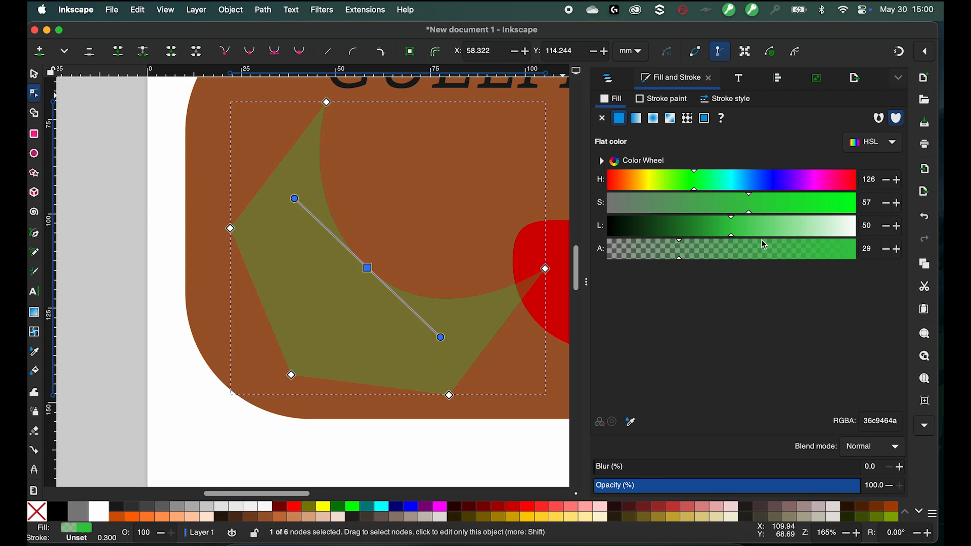
pyautogui.click(807, 248)
pyautogui.click(673, 181)
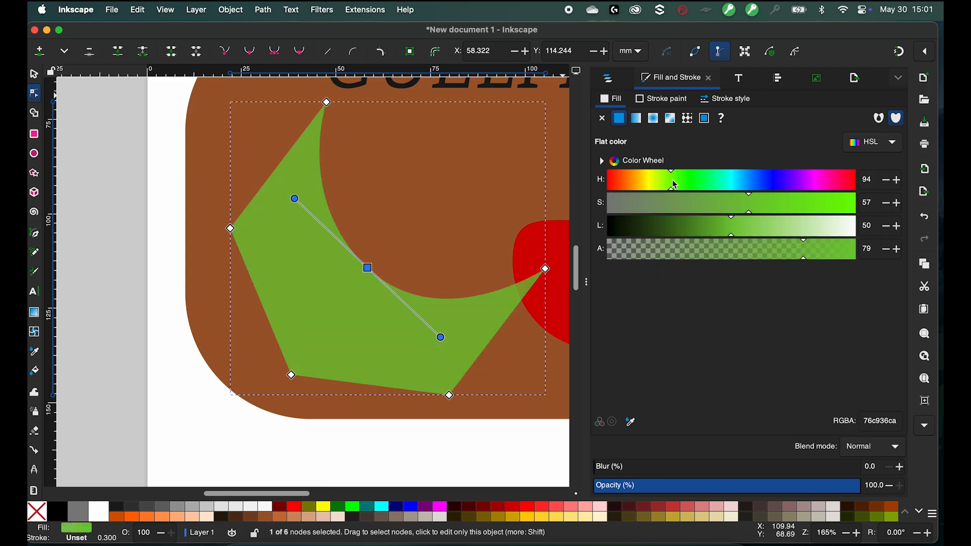
pyautogui.click(674, 207)
pyautogui.click(752, 202)
pyautogui.moveTo(816, 251); pyautogui.dragTo(854, 253)
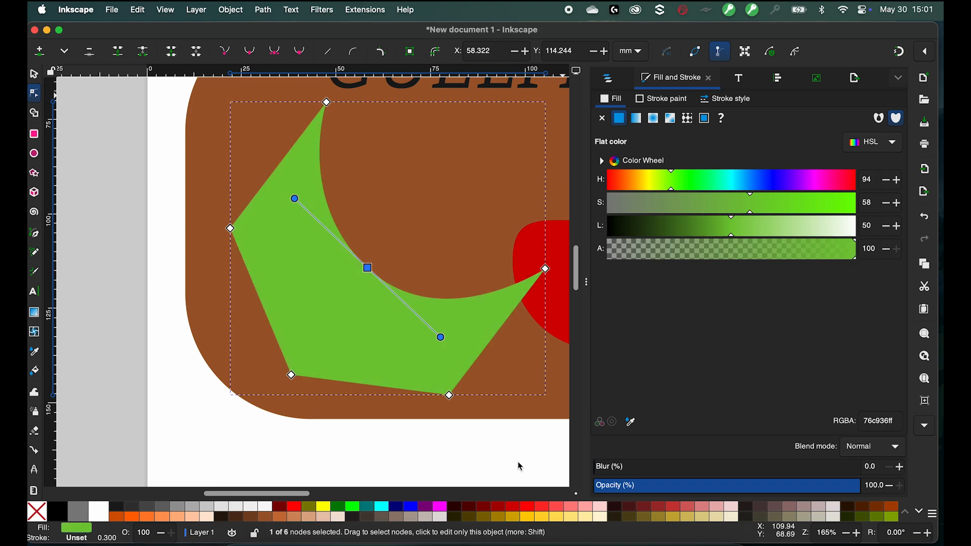
# - Try palette swatches for the shape's fill, ending with dark red #A02C2C
pyautogui.click(511, 517)
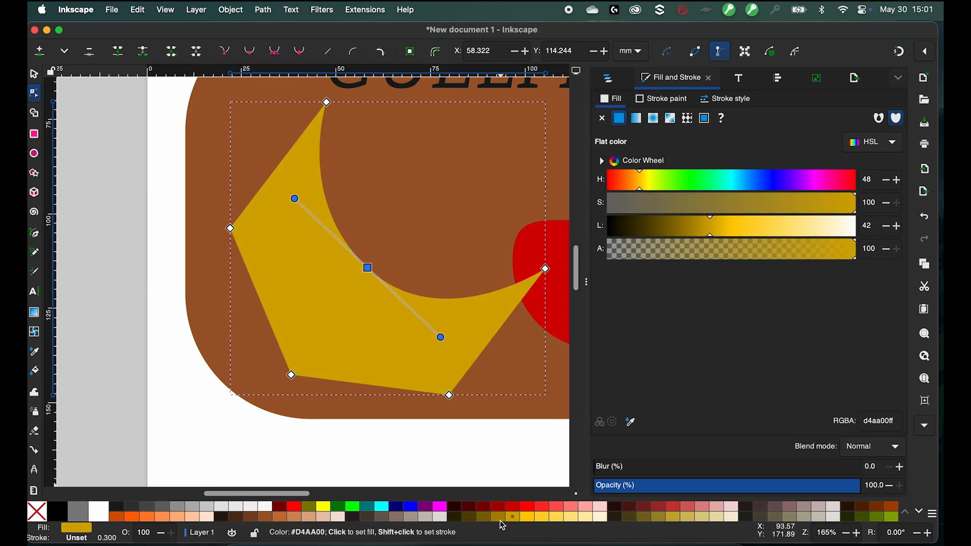
pyautogui.click(365, 510)
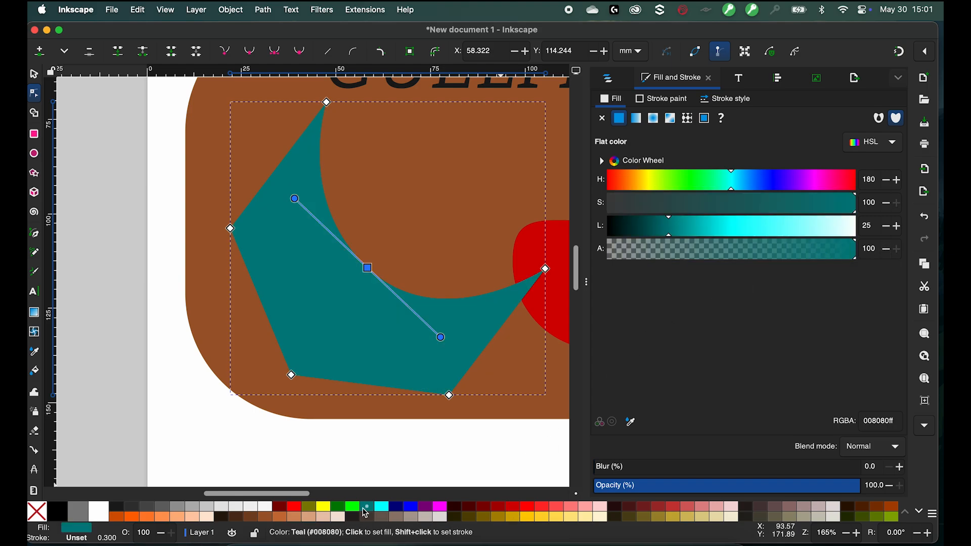
pyautogui.click(660, 509)
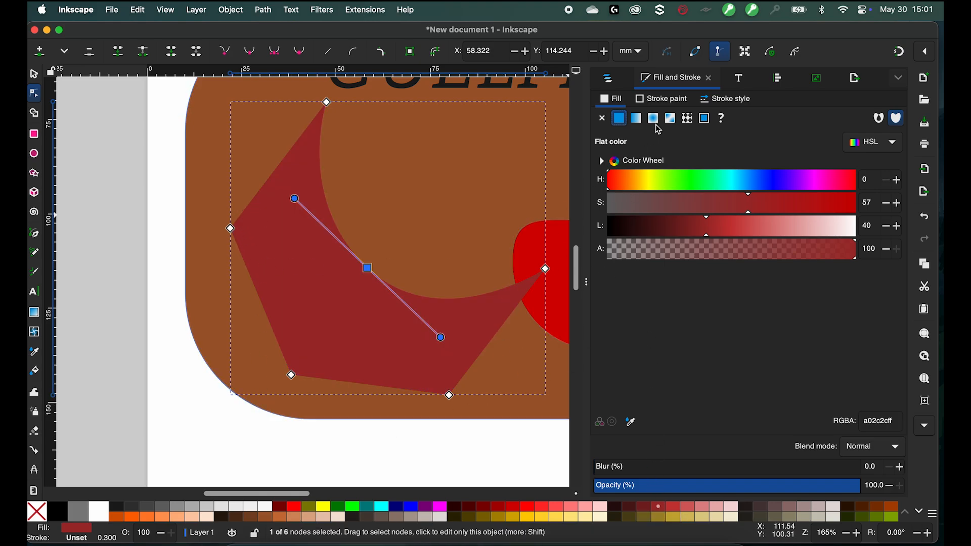
# - Give the dark red shape a flat-colour stroke
pyautogui.click(666, 101)
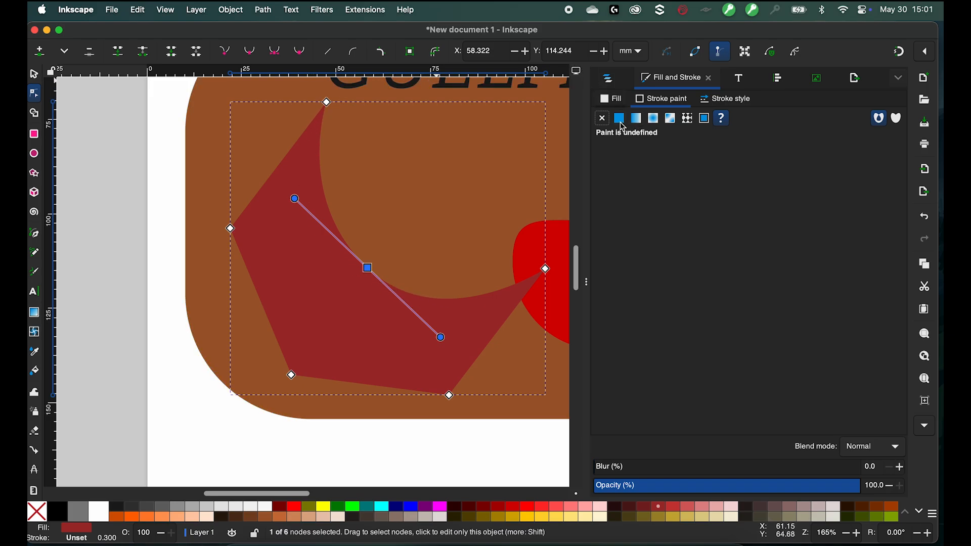
pyautogui.click(619, 120)
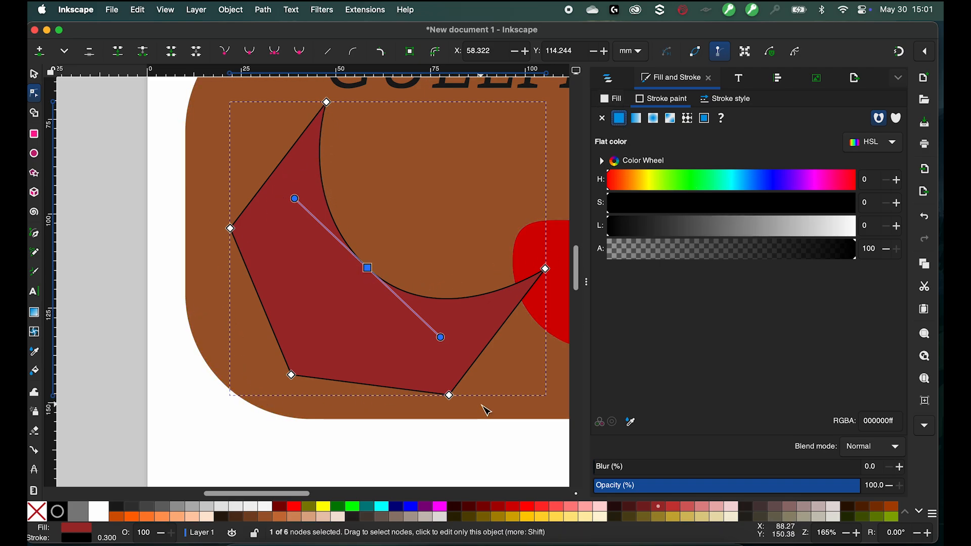
# - Select the shape's bottom corner node and make it symmetric
pyautogui.click(450, 395)
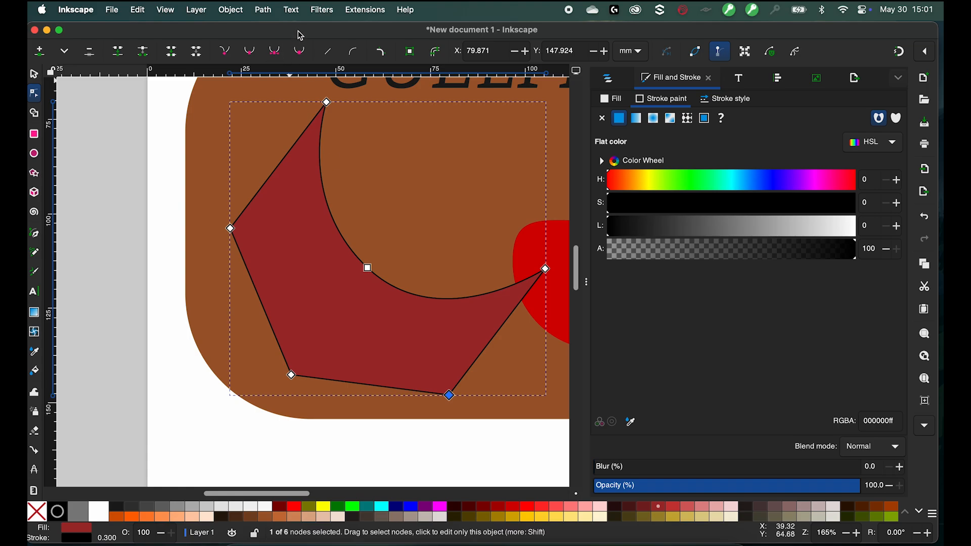
pyautogui.hotkey('shift', 'y')
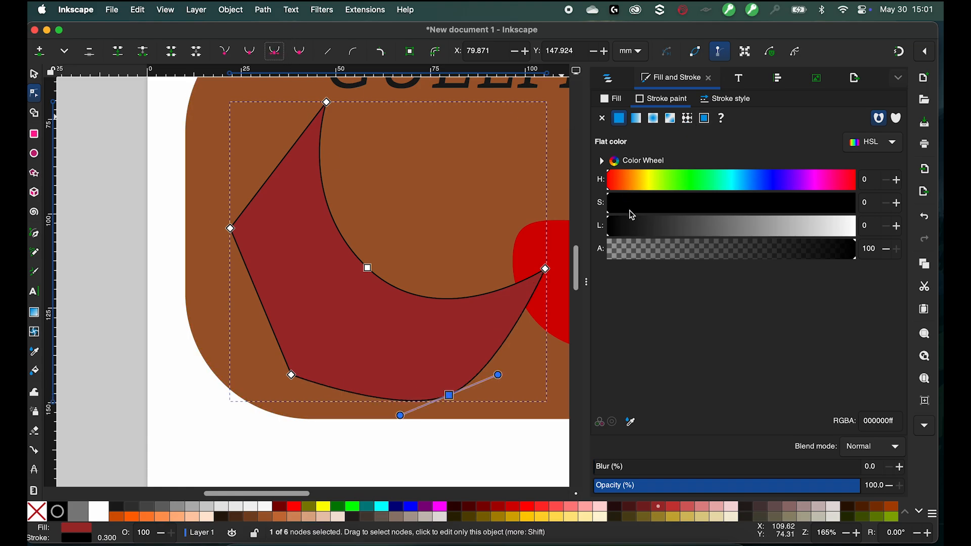
# - Set the stroke colour to dark blue with hue 244, saturation 55 and lightness 23
pyautogui.moveTo(632, 213); pyautogui.dragTo(668, 207)
pyautogui.click(744, 202)
pyautogui.click(778, 186)
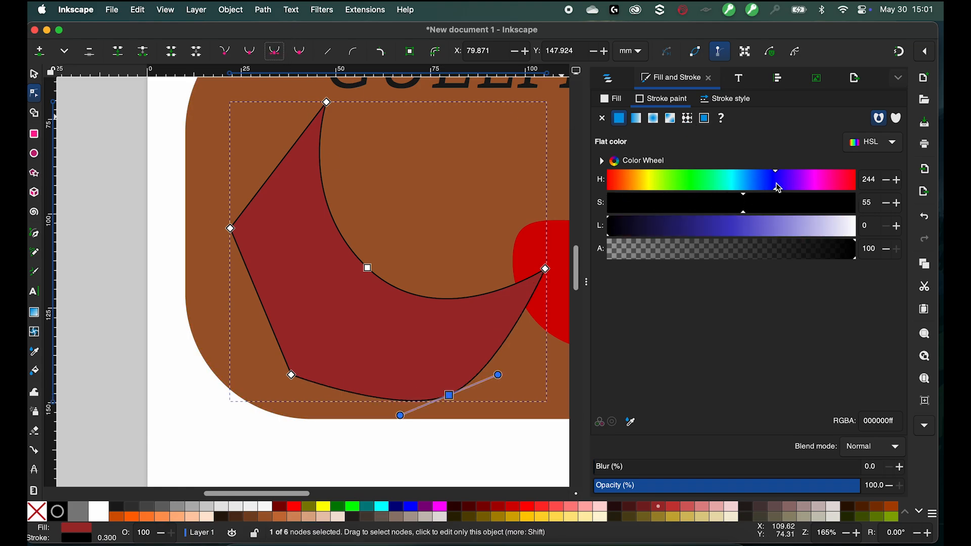
pyautogui.click(703, 230)
pyautogui.click(667, 228)
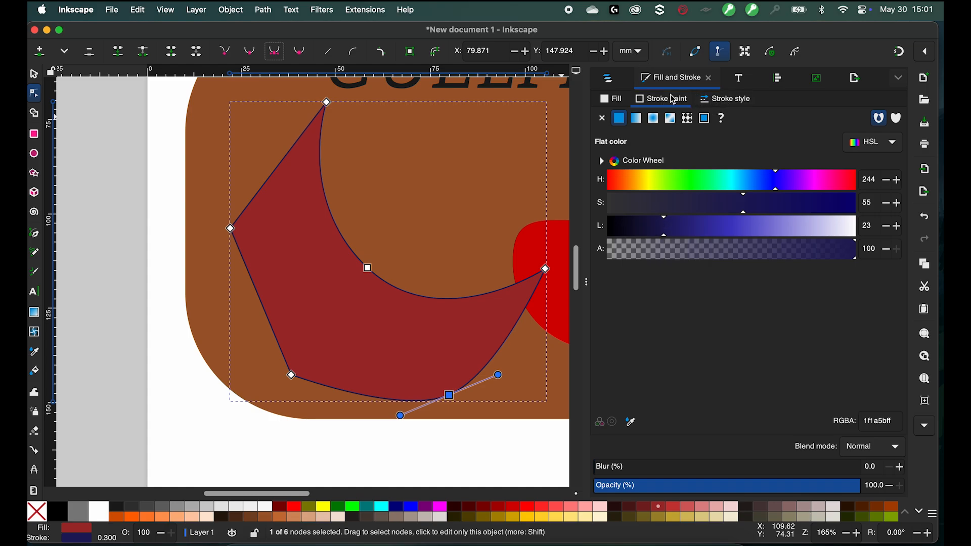
# - Set the shape's stroke width to 0.8 mm
pyautogui.click(732, 109)
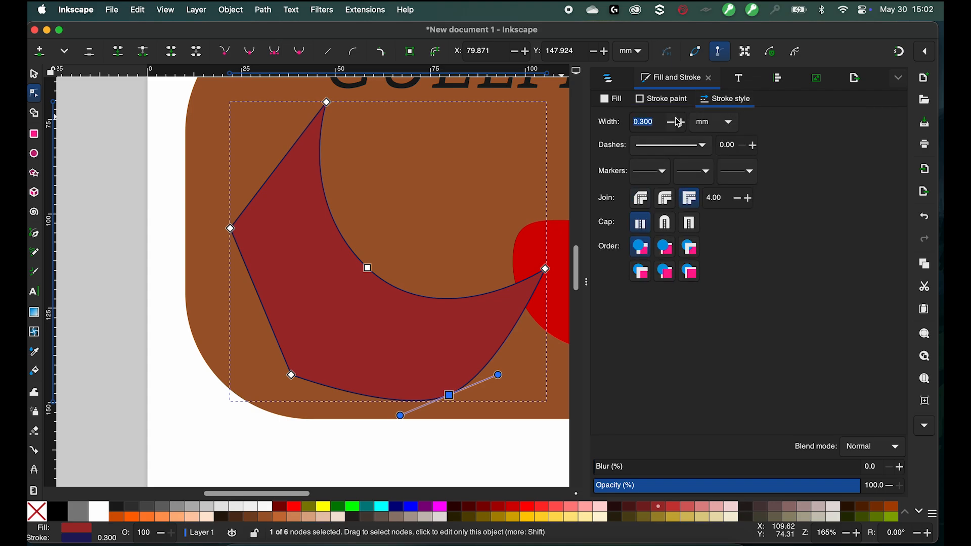
pyautogui.write('0.8')
pyautogui.press('Return')
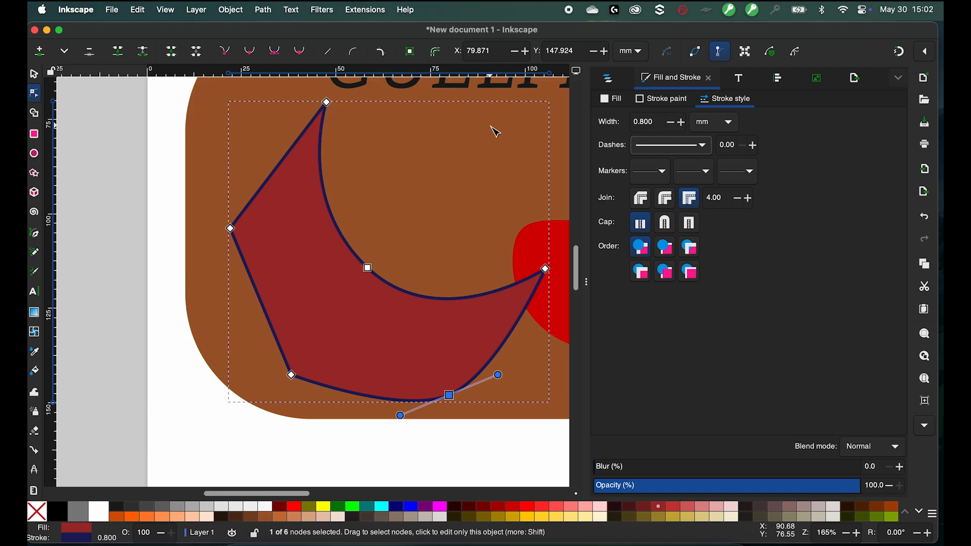
# - Move the red rounded shape up and left into the notch of the dark red crescent
pyautogui.scroll(-2, 263, 282)
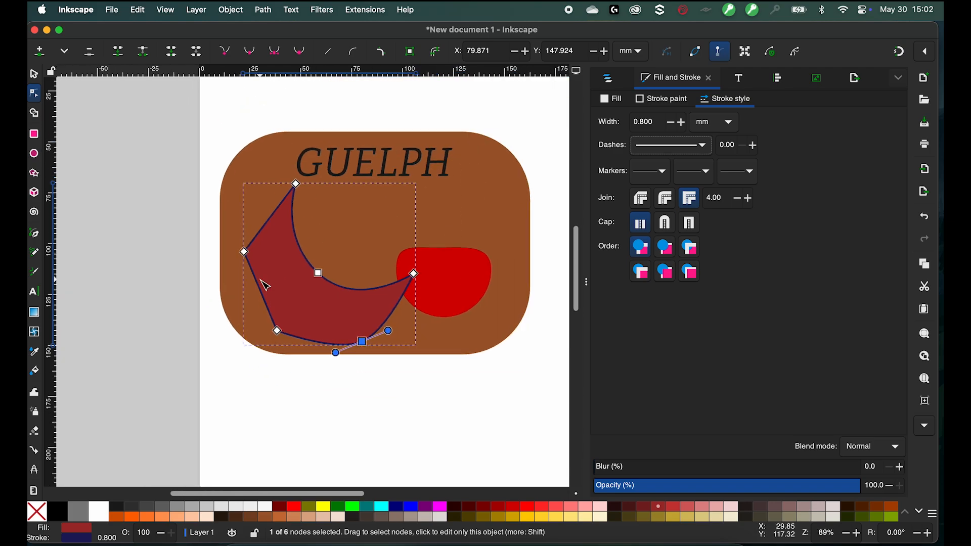
pyautogui.click(443, 277)
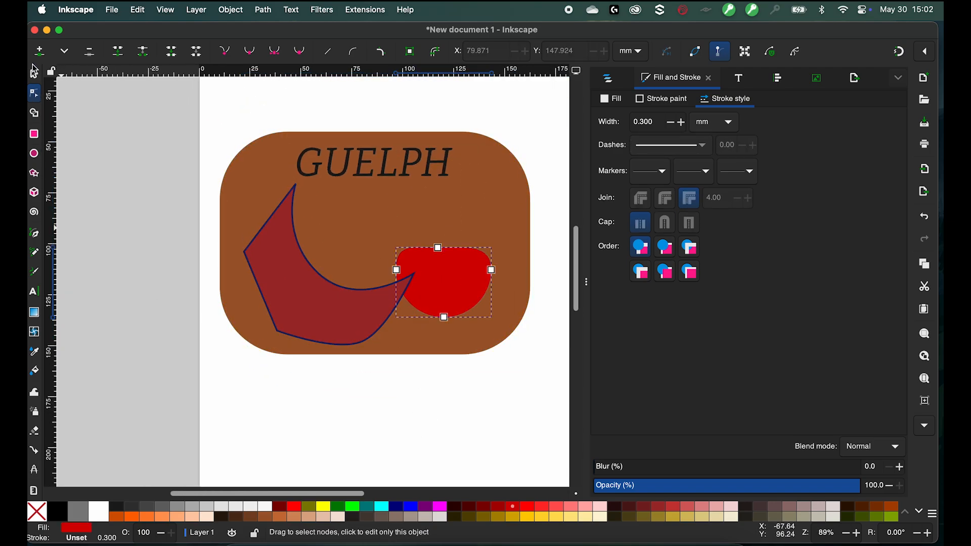
pyautogui.click(34, 75)
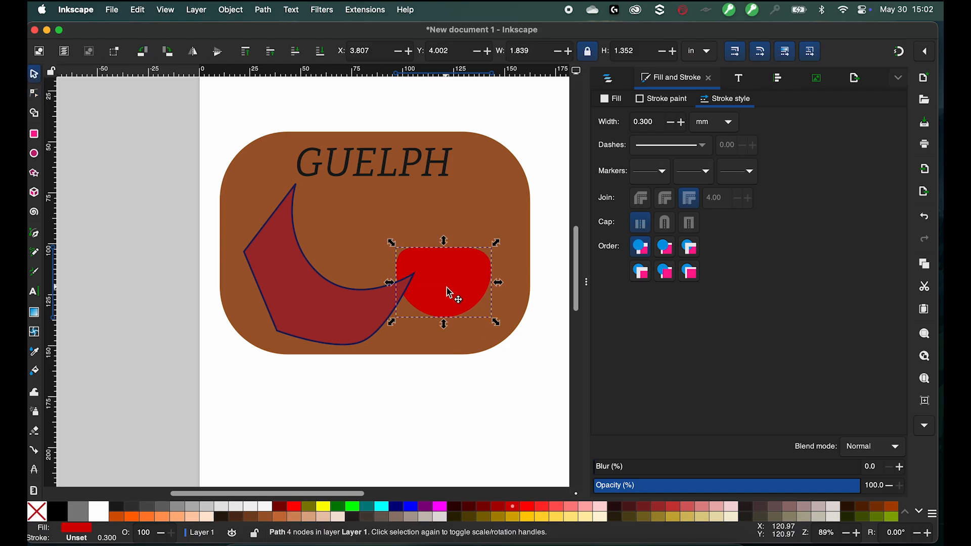
pyautogui.moveTo(447, 287); pyautogui.dragTo(362, 250)
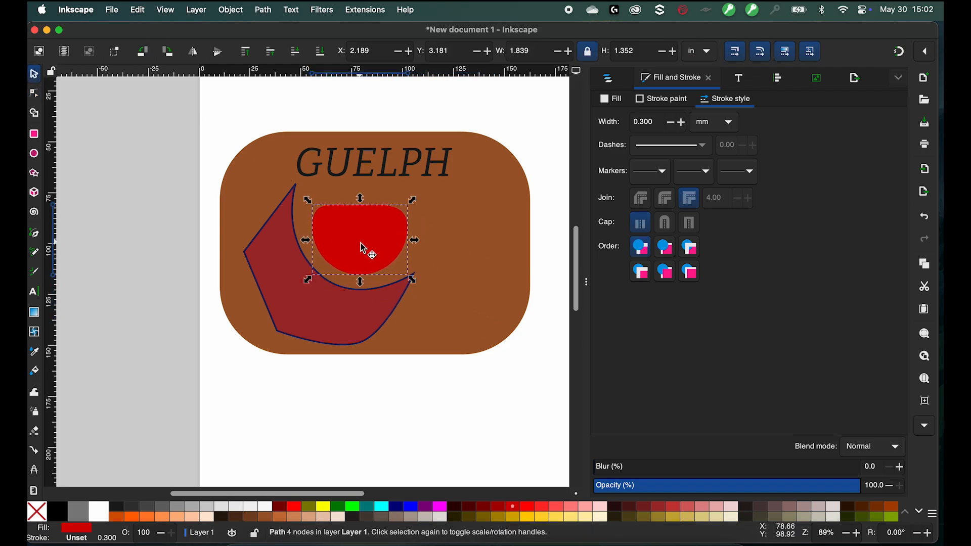
# - Enlarge the GUELPH text to about 3.85 in wide and shift it slightly right
pyautogui.click(352, 317)
pyautogui.click(489, 251)
pyautogui.click(383, 170)
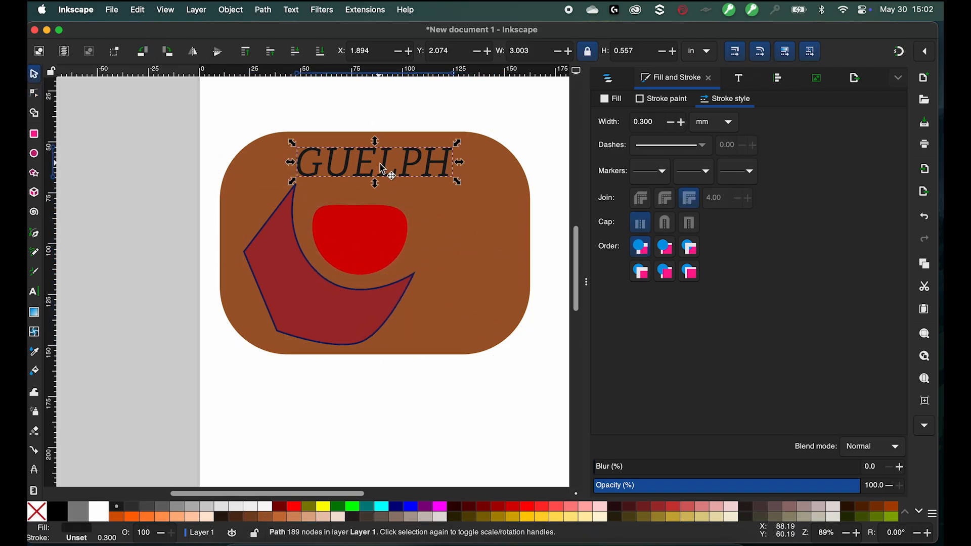
pyautogui.moveTo(380, 173); pyautogui.dragTo(490, 196)
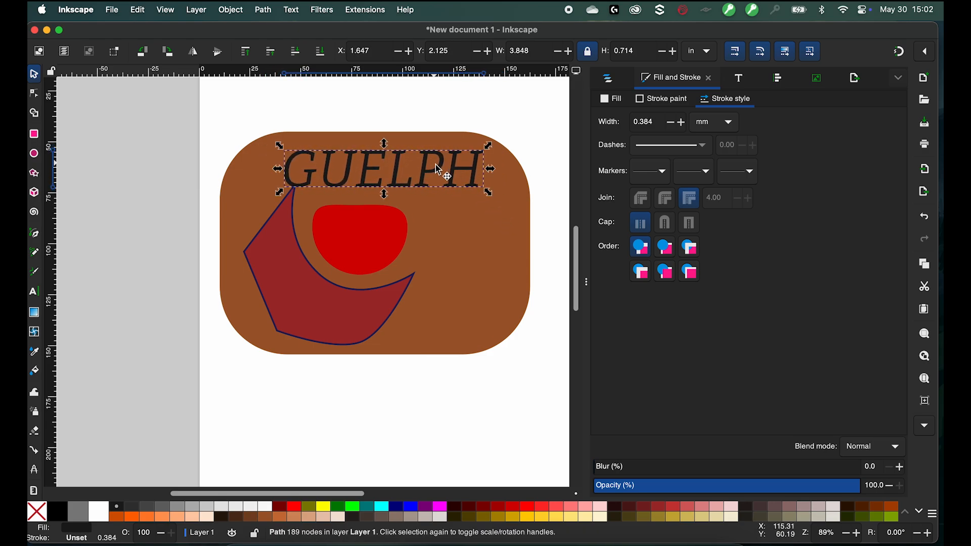
pyautogui.moveTo(435, 165); pyautogui.dragTo(458, 176)
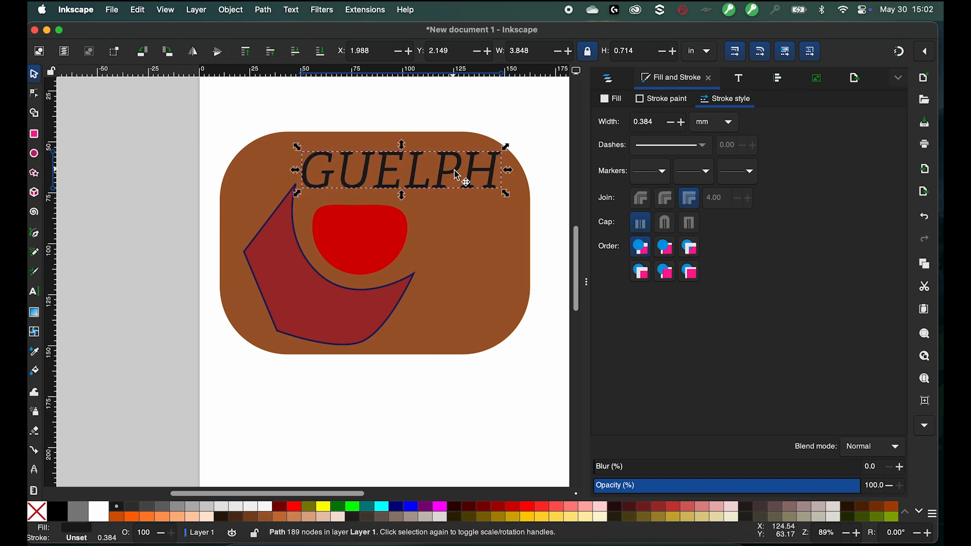
pyautogui.click(491, 108)
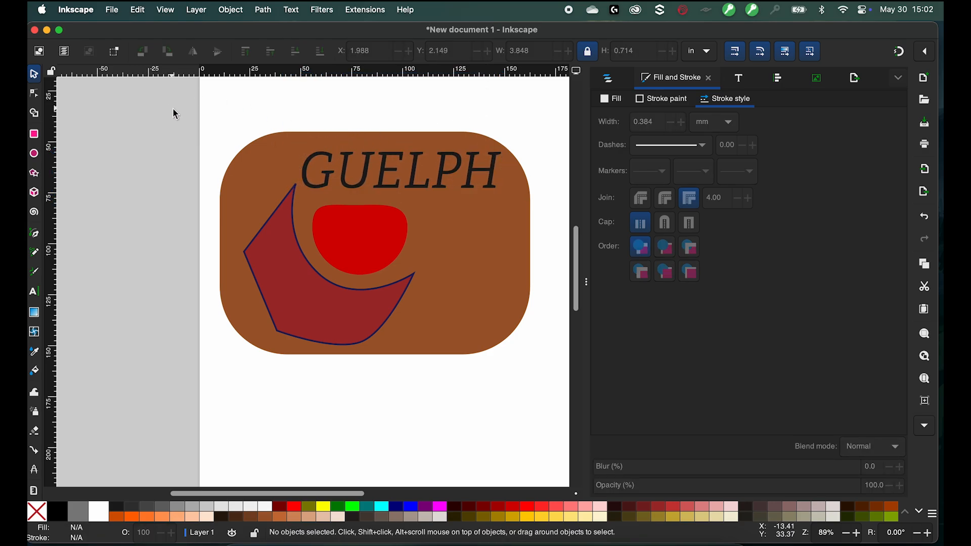
# - Practise rubber-band selecting different combinations of the logo's objects
pyautogui.moveTo(175, 114); pyautogui.dragTo(501, 428)
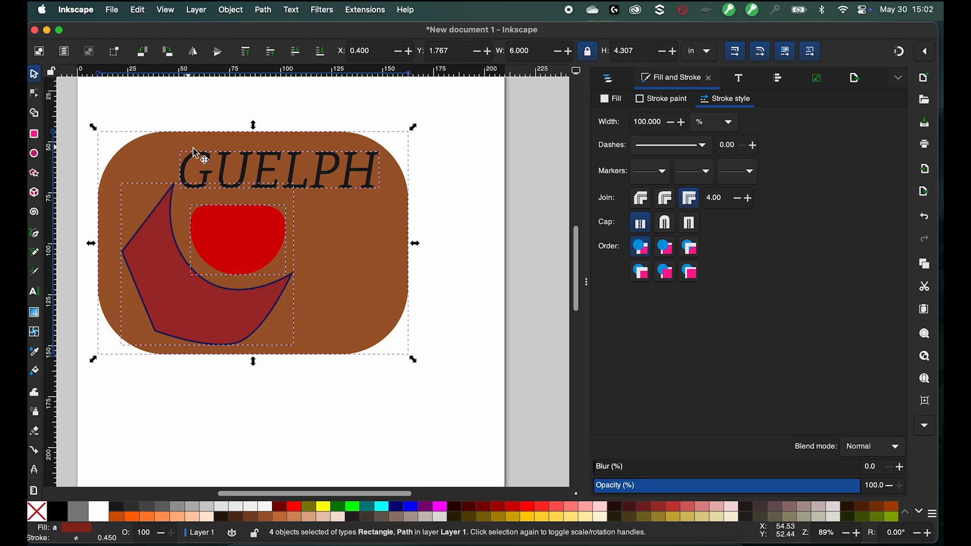
pyautogui.click(468, 346)
pyautogui.moveTo(484, 412); pyautogui.dragTo(345, 293)
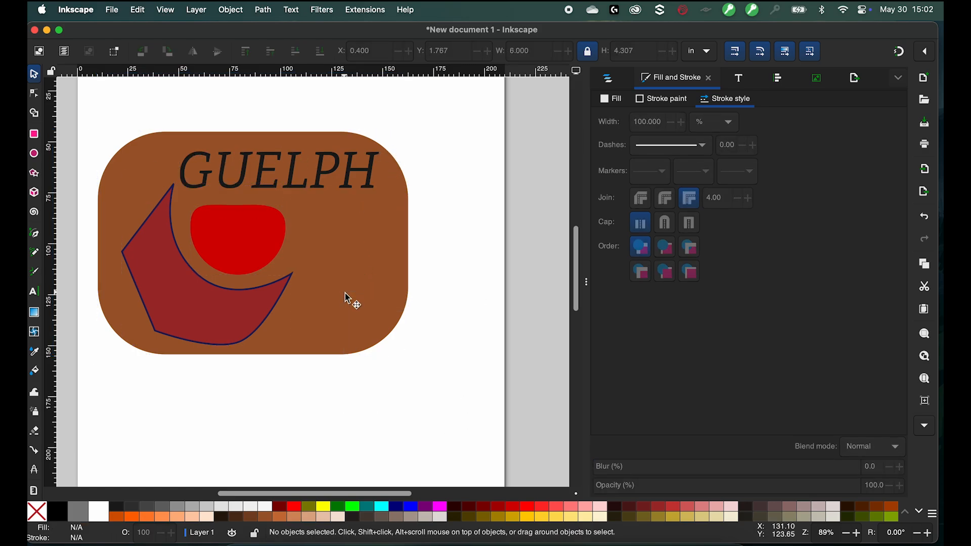
pyautogui.moveTo(492, 408); pyautogui.dragTo(227, 217)
pyautogui.moveTo(479, 389); pyautogui.dragTo(202, 110)
pyautogui.moveTo(467, 406); pyautogui.dragTo(111, 97)
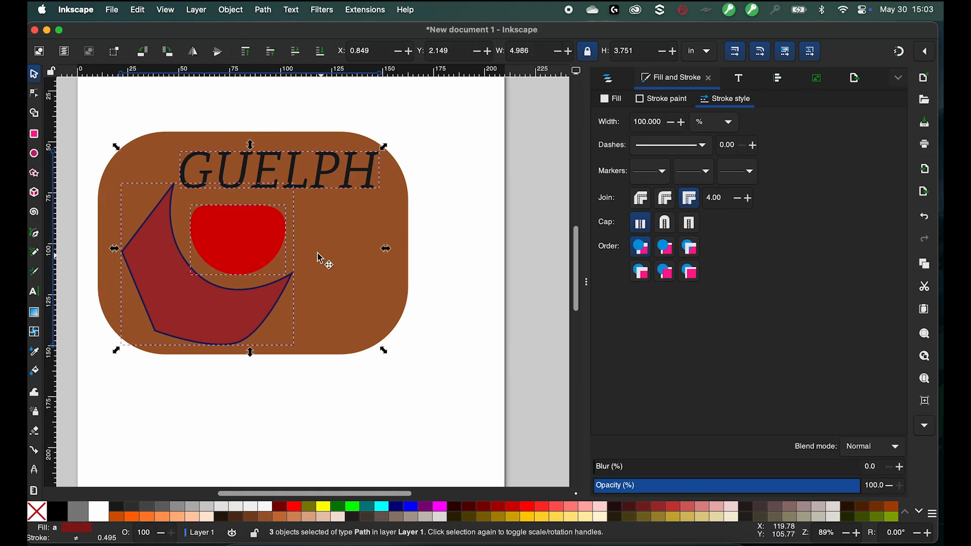
pyautogui.moveTo(494, 410); pyautogui.dragTo(122, 87)
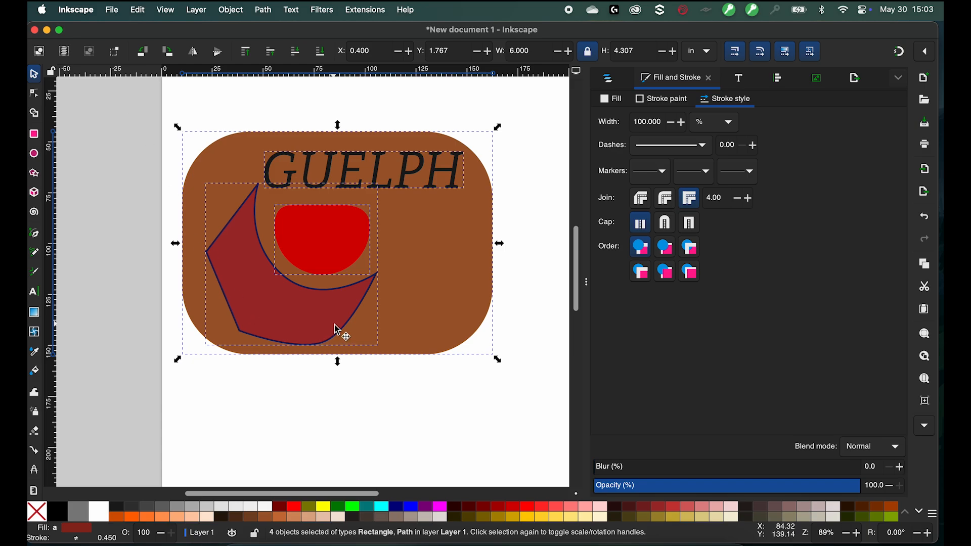
pyautogui.click(465, 433)
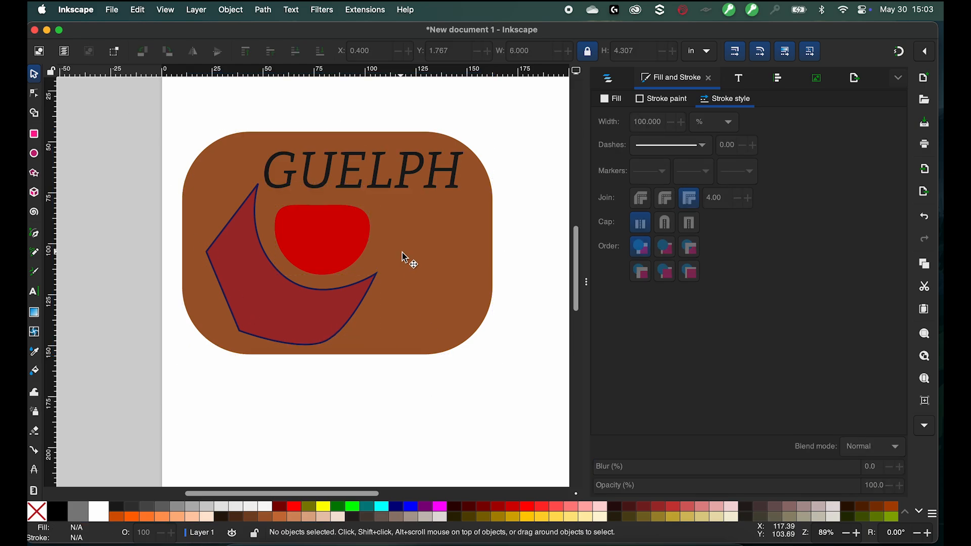
# - Select the rounded rectangle, crescent and red shape together and group them
pyautogui.click(427, 288)
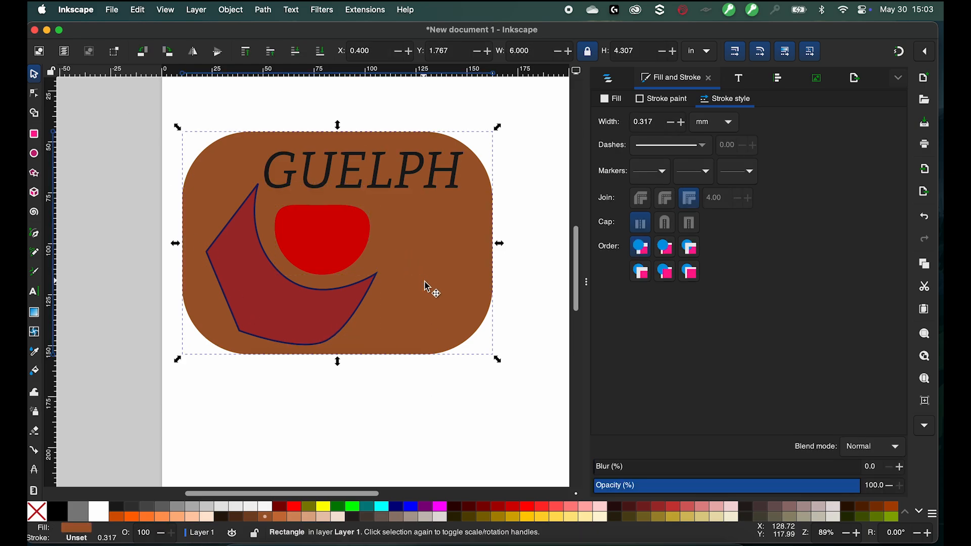
pyautogui.keyDown('shift'); pyautogui.click(313, 326); pyautogui.keyUp('shift')
pyautogui.keyDown('shift'); pyautogui.click(314, 246); pyautogui.keyUp('shift')
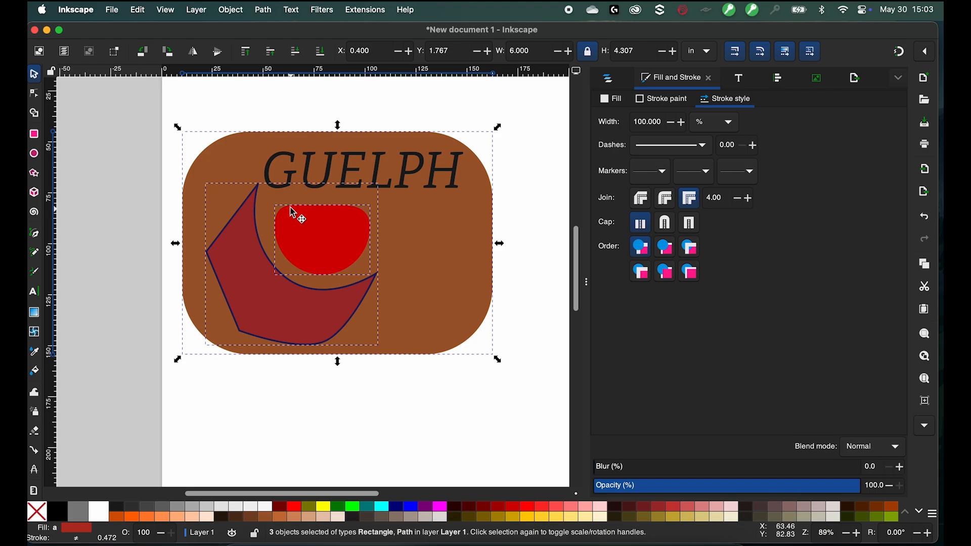
pyautogui.keyDown('shift'); pyautogui.click(273, 167); pyautogui.keyUp('shift')
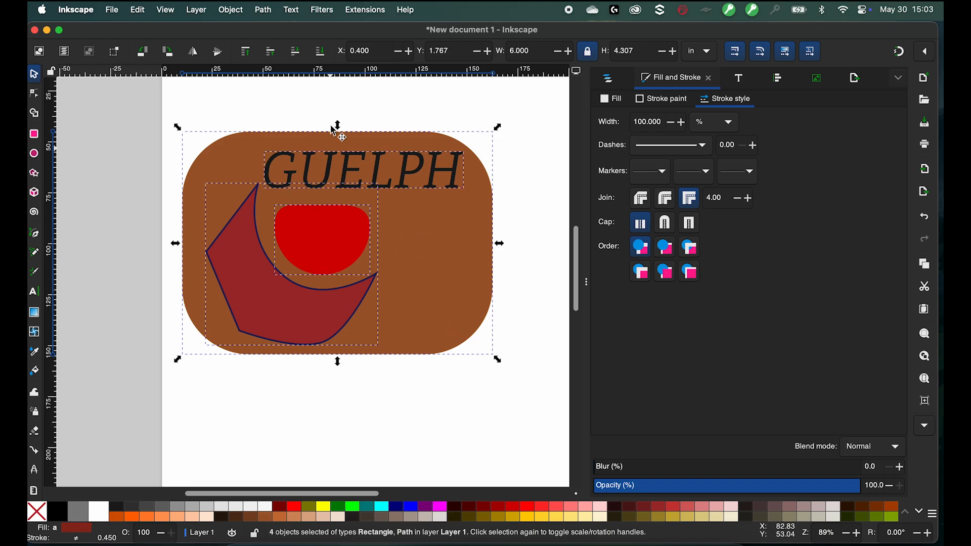
pyautogui.keyDown('shift'); pyautogui.click(348, 165); pyautogui.keyUp('shift')
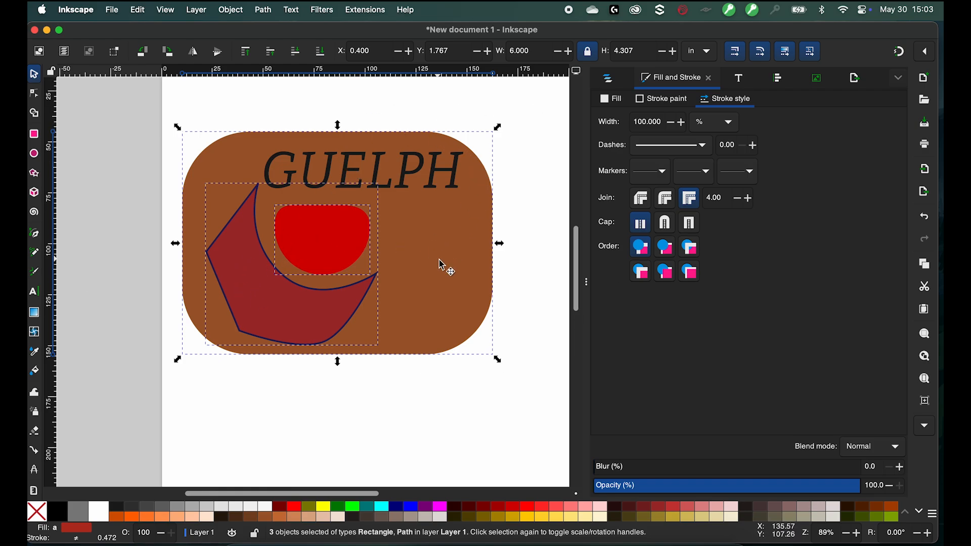
pyautogui.click(231, 9)
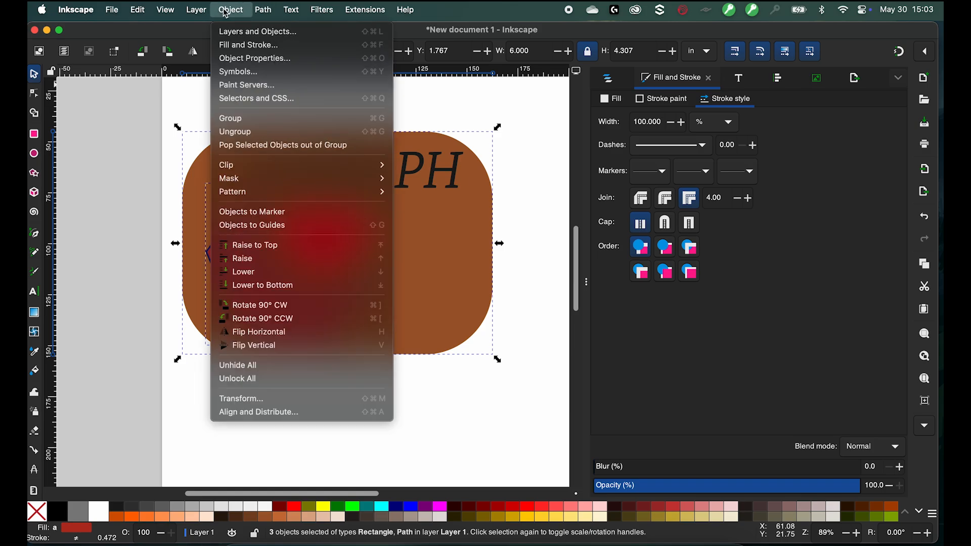
pyautogui.click(259, 122)
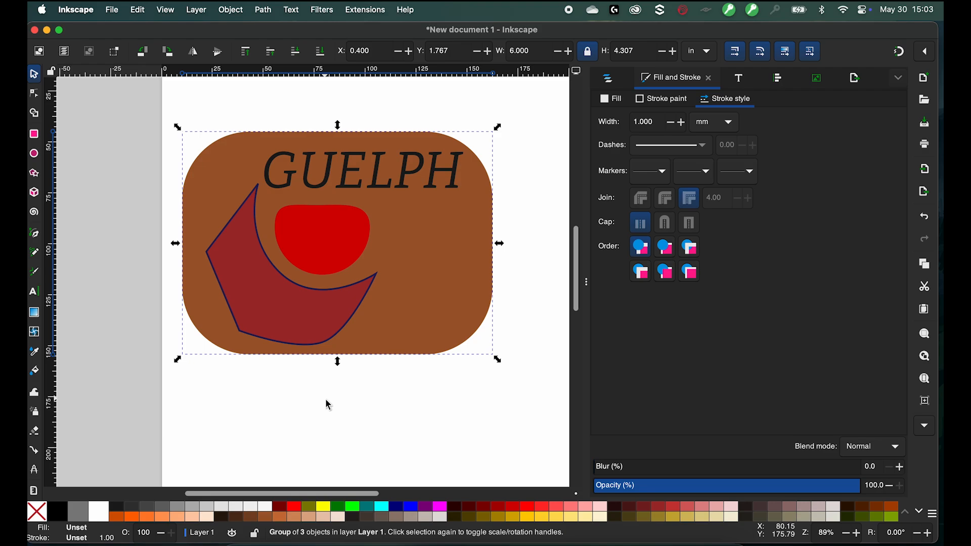
# - Move the grouped shapes down and left, away from the GUELPH text
pyautogui.click(328, 405)
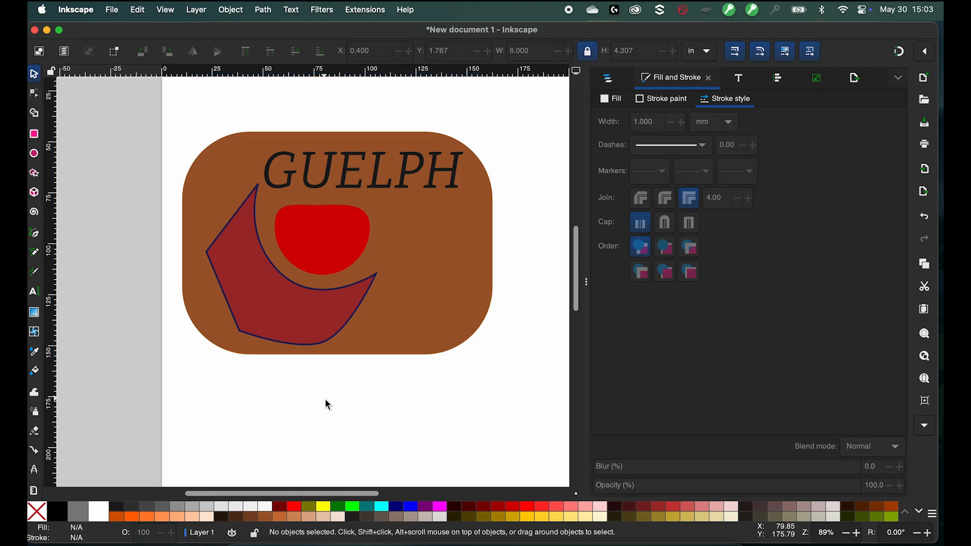
pyautogui.click(267, 305)
pyautogui.moveTo(338, 241)
pyautogui.mouseDown()
pyautogui.moveTo(397, 286)
pyautogui.moveTo(373, 281)
pyautogui.moveTo(278, 310)
pyautogui.mouseUp()
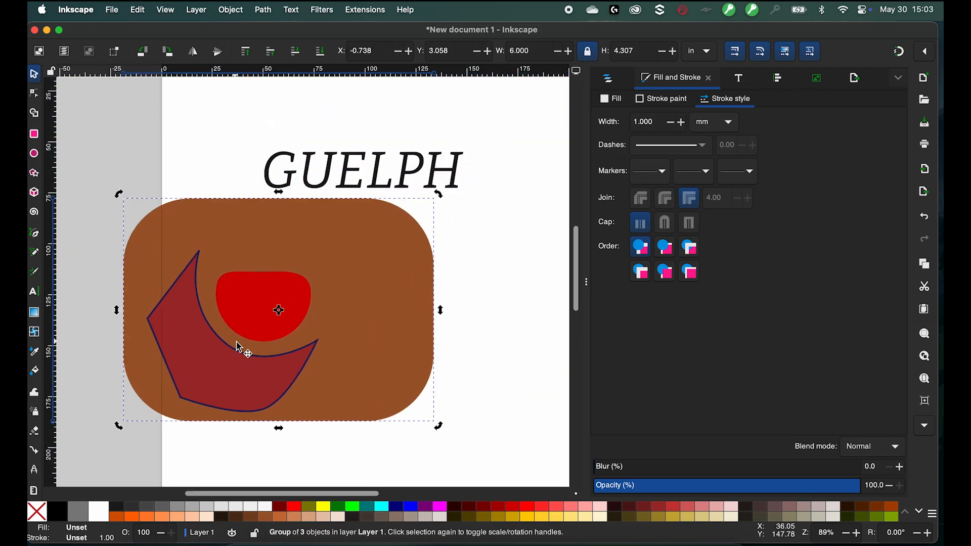
# - Ungroup the three logo shapes
pyautogui.click(626, 101)
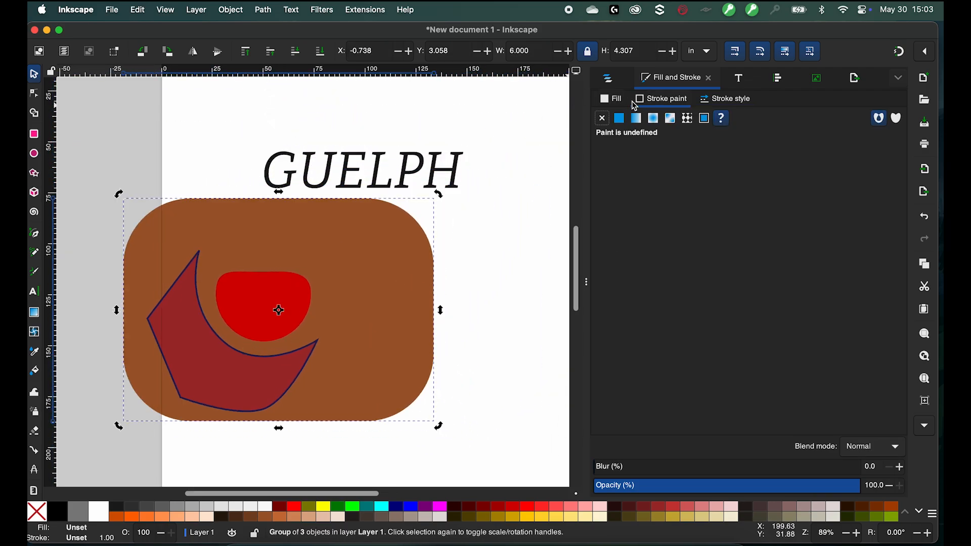
pyautogui.click(510, 278)
pyautogui.click(169, 314)
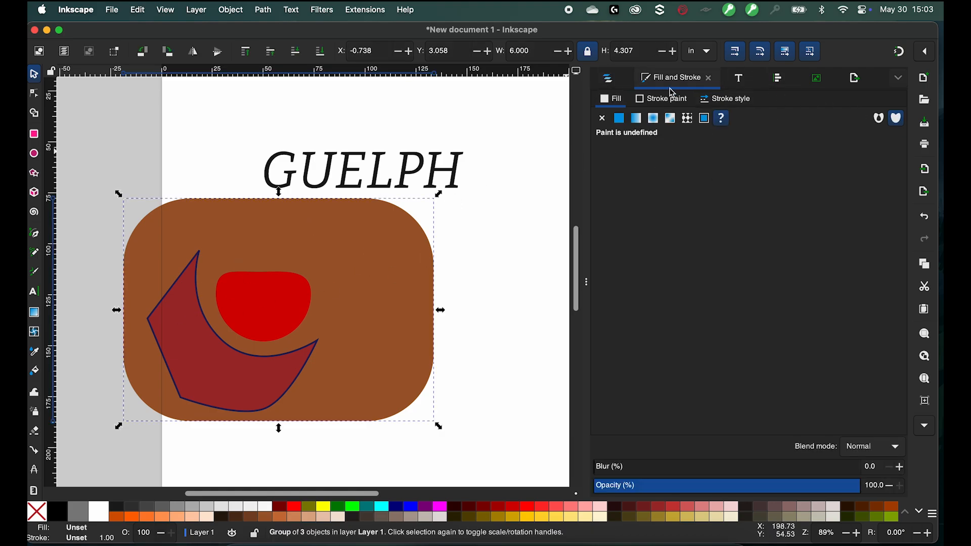
pyautogui.click(232, 246)
pyautogui.click(524, 254)
pyautogui.click(277, 283)
pyautogui.click(277, 283)
pyautogui.rightClick(280, 288)
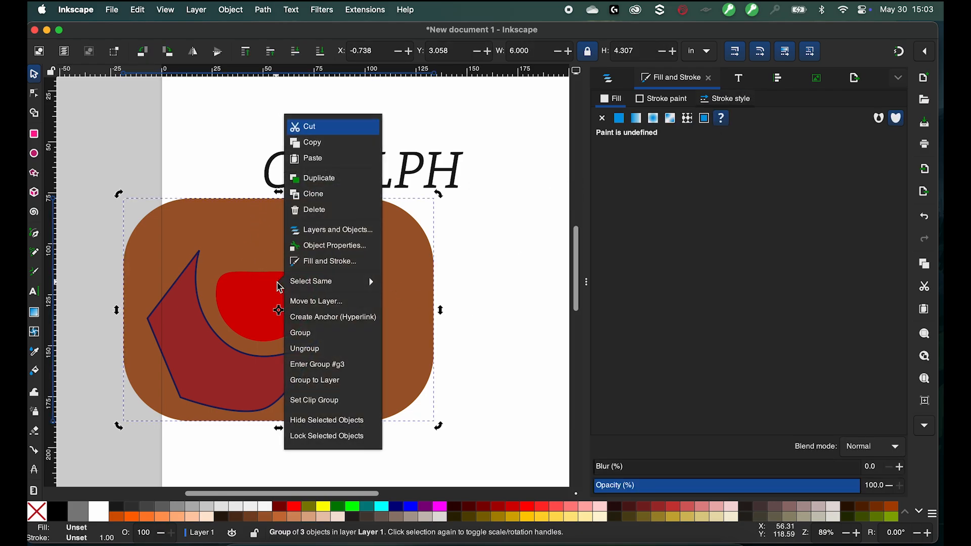
pyautogui.click(319, 350)
# - Group the red shape and the crescent together
pyautogui.click(513, 324)
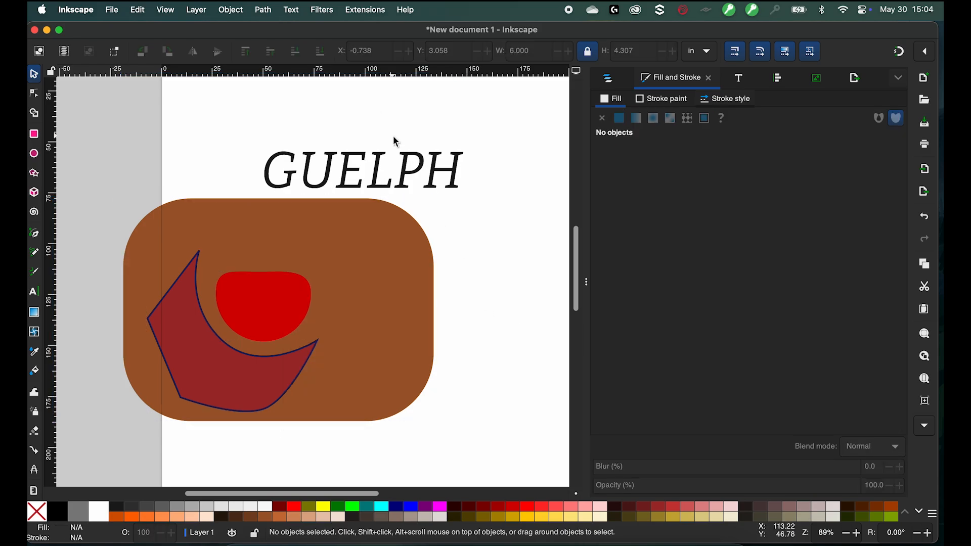
pyautogui.click(414, 187)
pyautogui.click(290, 308)
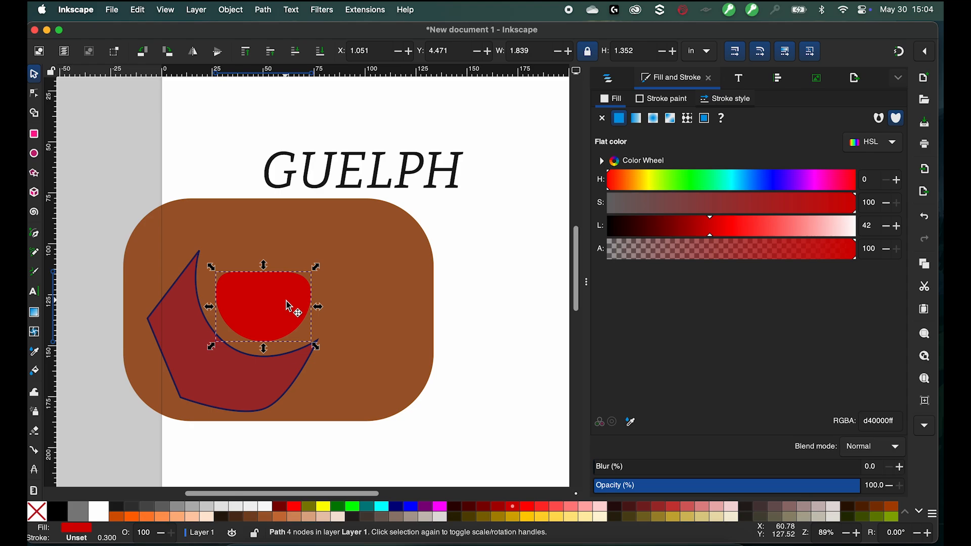
pyautogui.keyDown('shift'); pyautogui.click(238, 369); pyautogui.keyUp('shift')
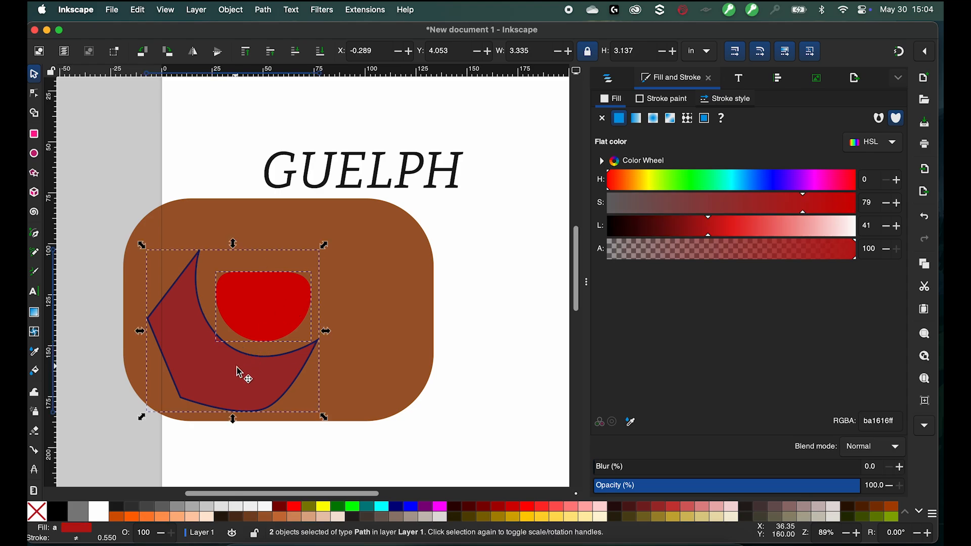
pyautogui.rightClick(237, 369)
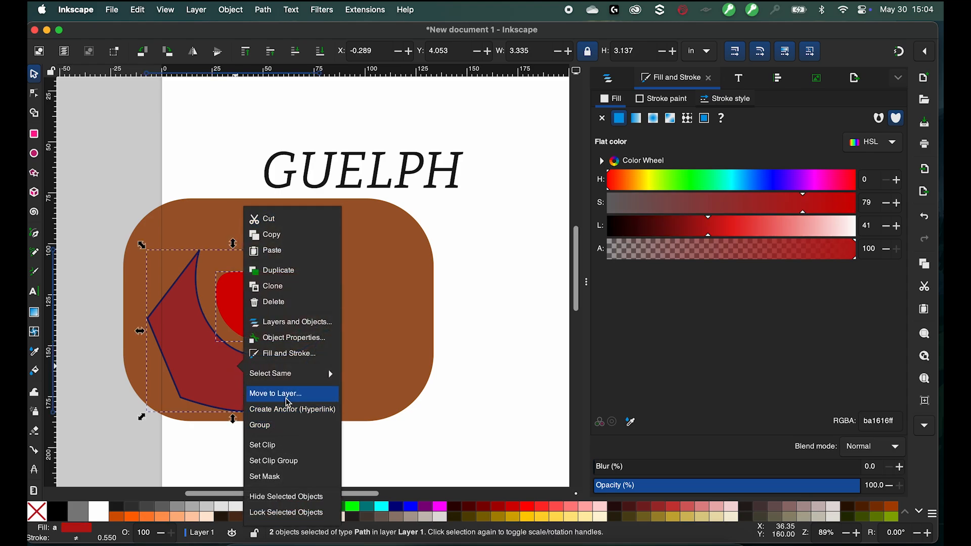
pyautogui.click(274, 425)
pyautogui.click(477, 438)
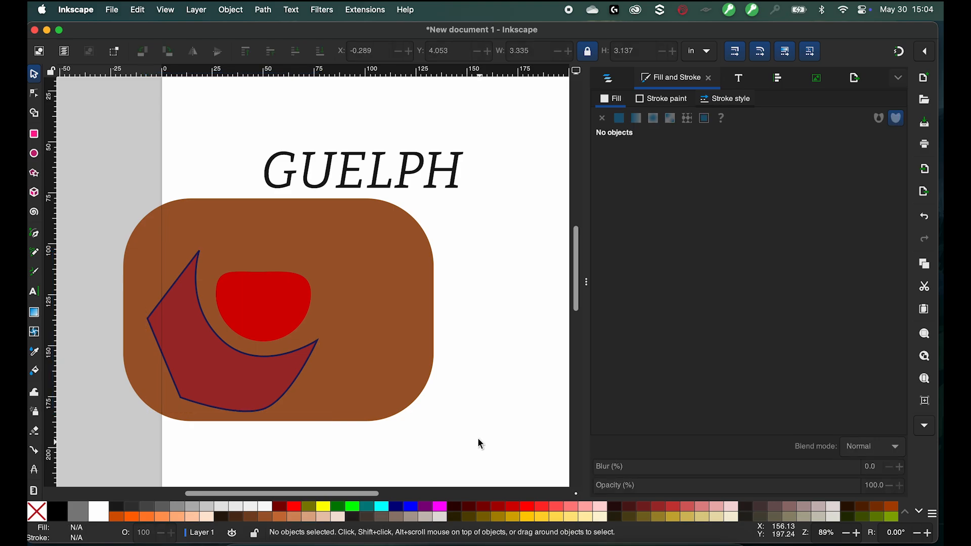
# - Group the red shape and crescent group with the rounded rectangle
pyautogui.moveTo(223, 314)
pyautogui.mouseDown()
pyautogui.moveTo(252, 306)
pyautogui.moveTo(216, 319)
pyautogui.mouseUp()
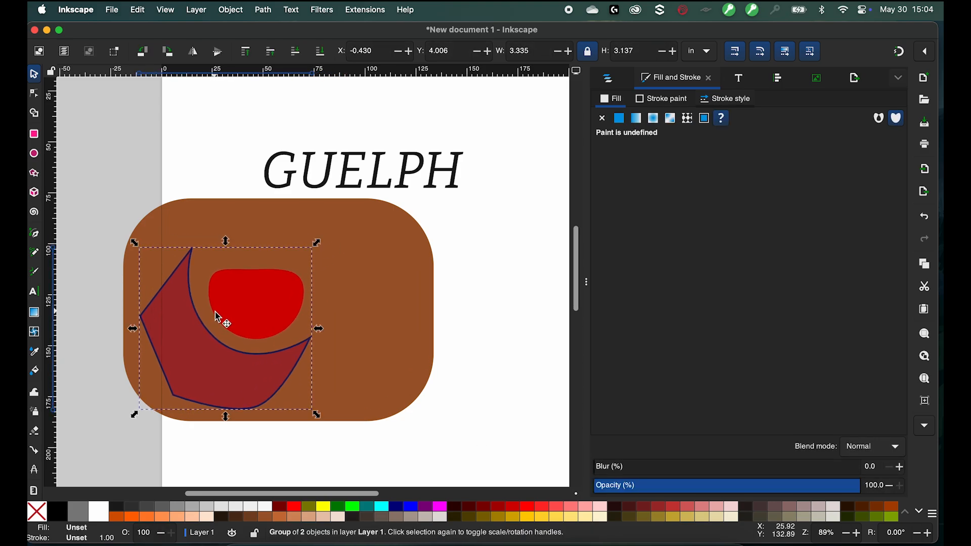
pyautogui.moveTo(468, 446); pyautogui.dragTo(119, 192)
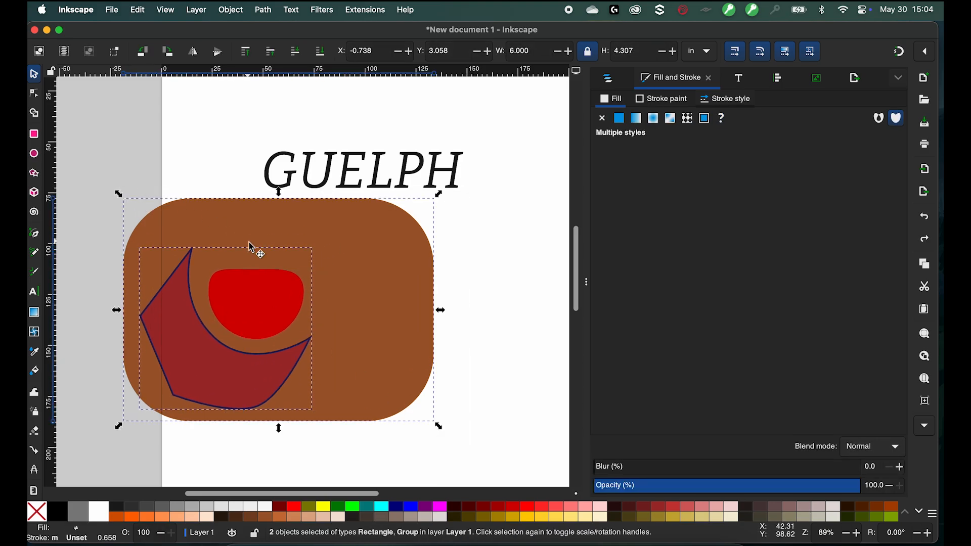
pyautogui.rightClick(311, 318)
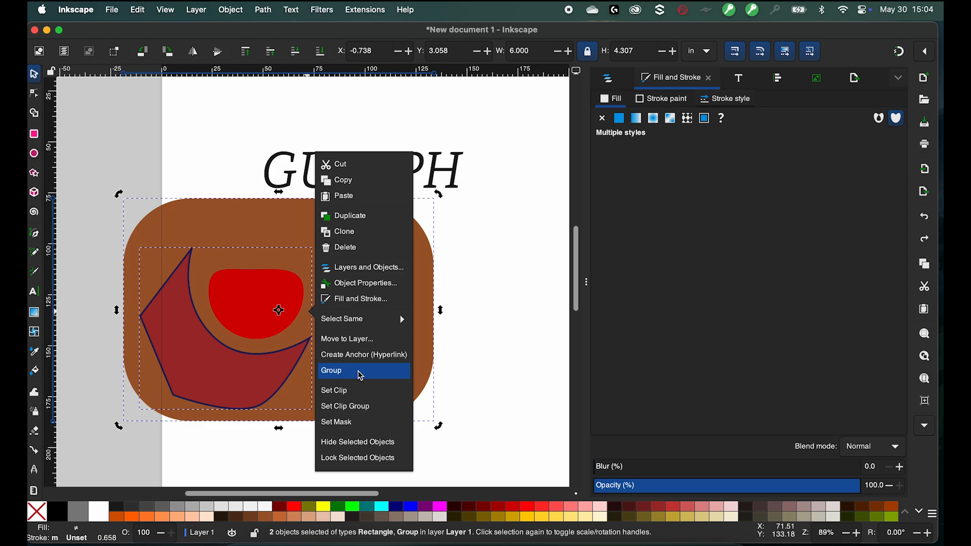
pyautogui.click(361, 377)
pyautogui.click(484, 402)
# - Move the GUELPH text onto the rounded rectangle and group it with the logo shapes
pyautogui.moveTo(336, 186); pyautogui.dragTo(298, 240)
pyautogui.moveTo(449, 453); pyautogui.dragTo(64, 157)
pyautogui.rightClick(312, 336)
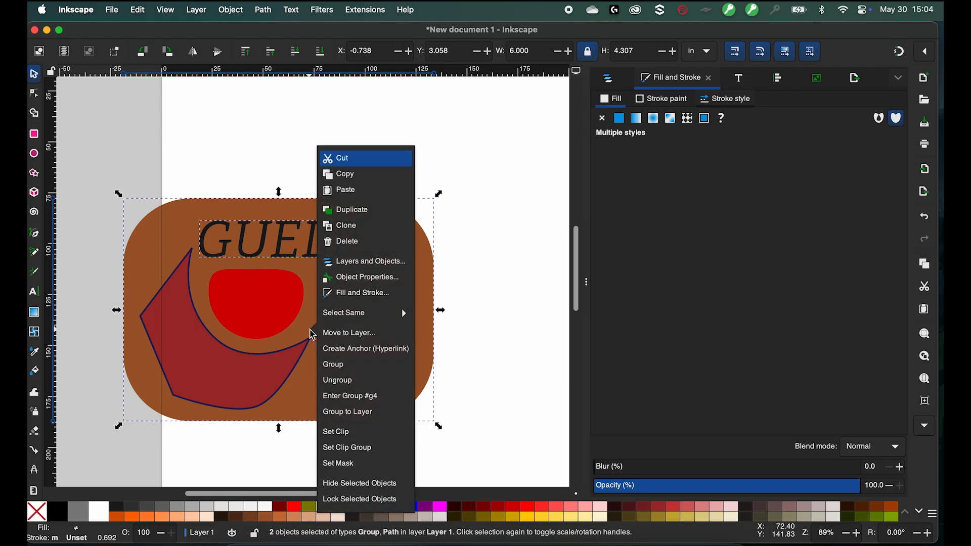
pyautogui.click(347, 366)
pyautogui.click(461, 318)
# - Move the combined logo group up and right, then ungroup it
pyautogui.moveTo(260, 297); pyautogui.dragTo(322, 225)
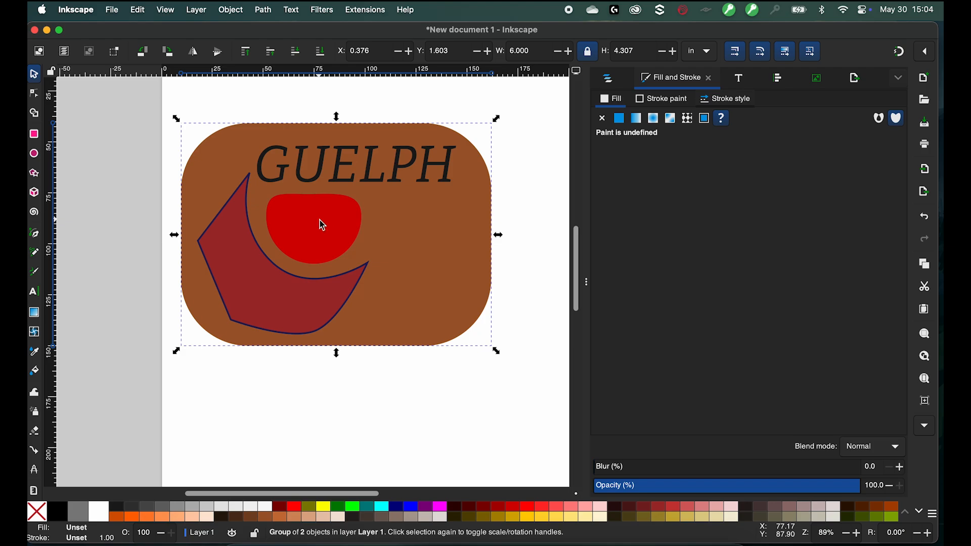
pyautogui.rightClick(323, 225)
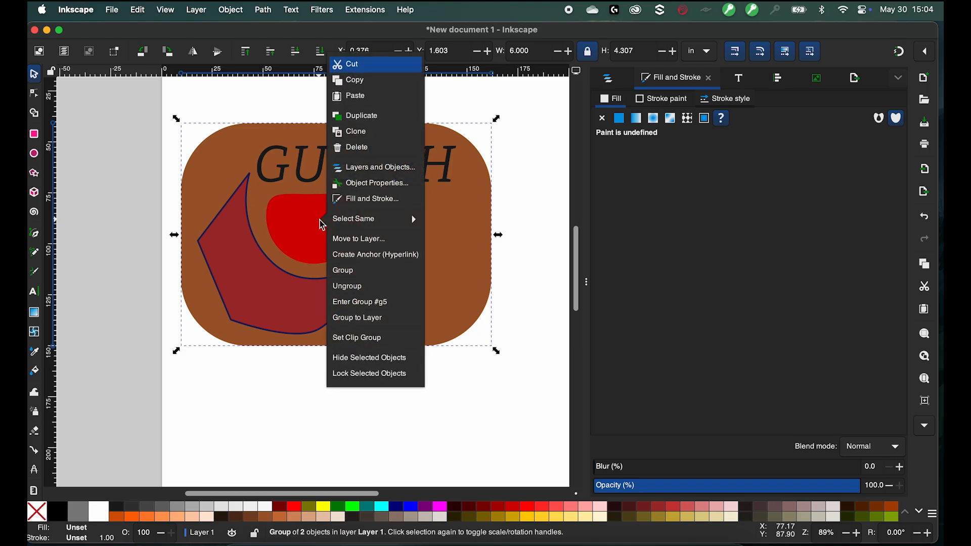
pyautogui.click(390, 287)
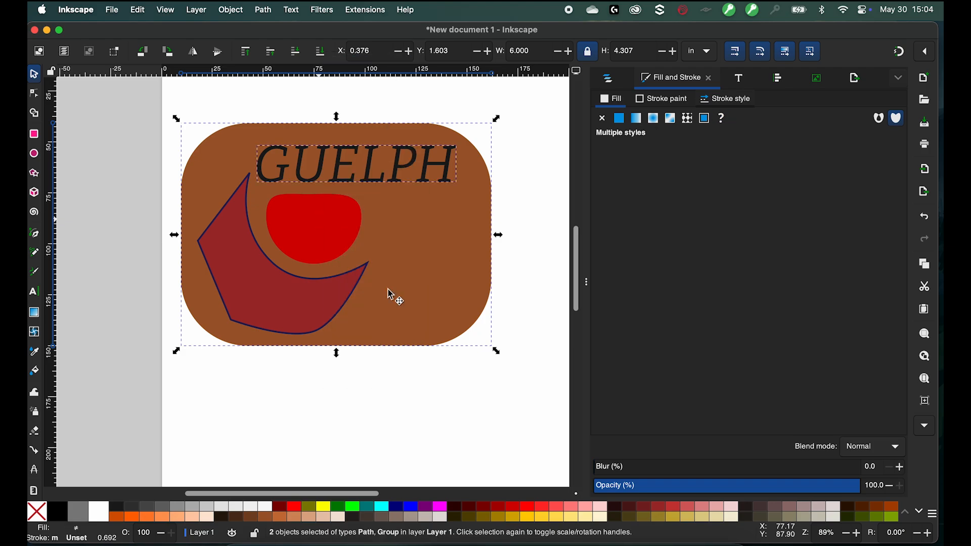
pyautogui.click(523, 317)
# - Move the shapes group down below the GUELPH text and ungroup it
pyautogui.click(379, 166)
pyautogui.click(277, 243)
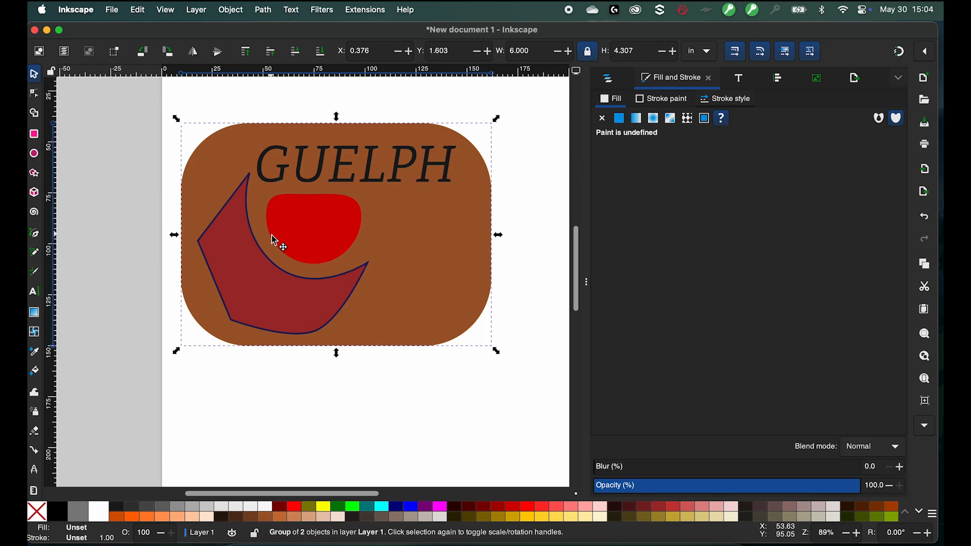
pyautogui.moveTo(278, 243); pyautogui.dragTo(274, 317)
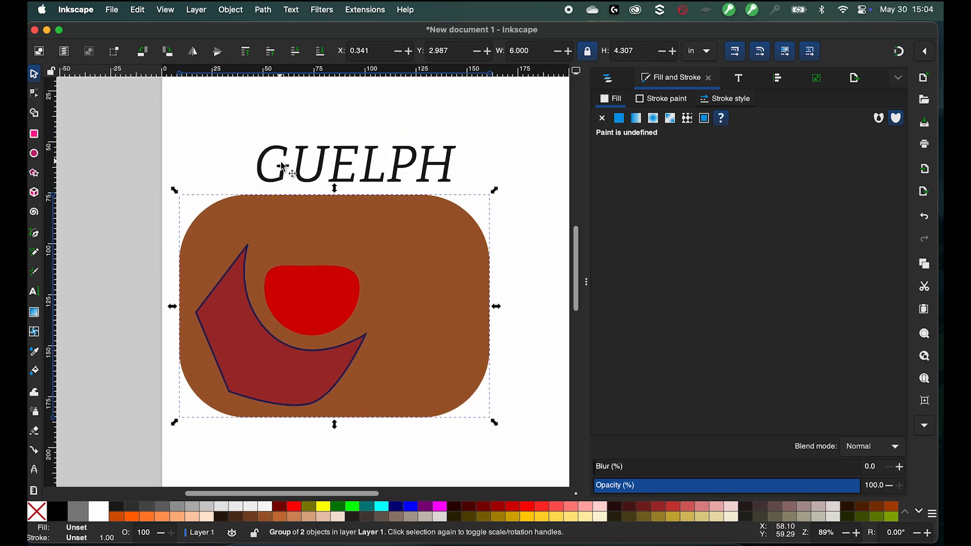
pyautogui.rightClick(327, 292)
pyautogui.click(381, 356)
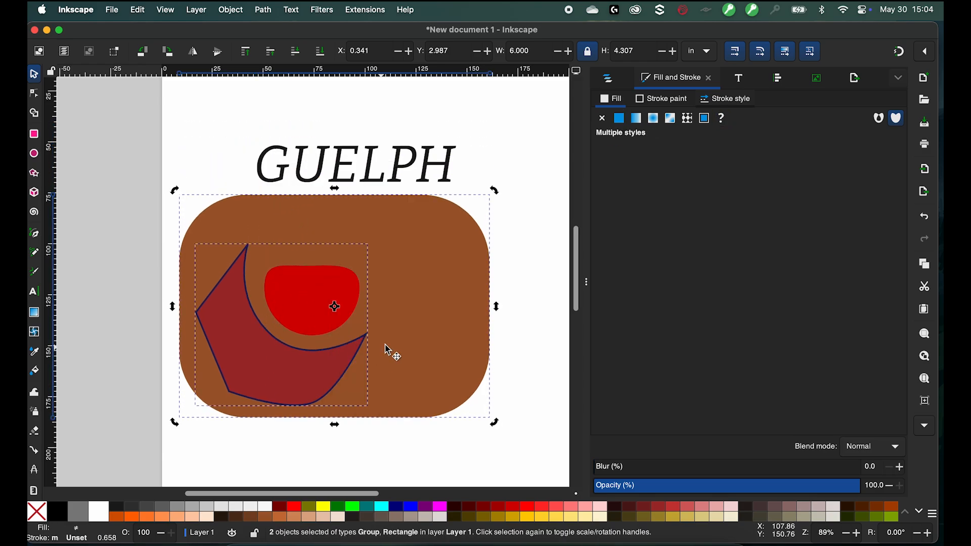
pyautogui.click(205, 149)
# - Move the red shape and crescent group right and down, then ungroup them
pyautogui.click(308, 296)
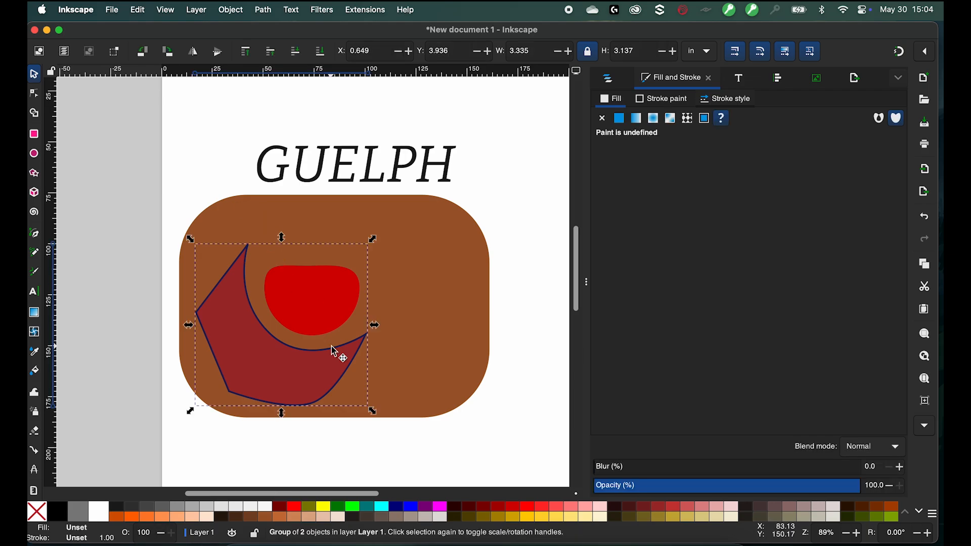
pyautogui.moveTo(310, 298); pyautogui.dragTo(347, 305)
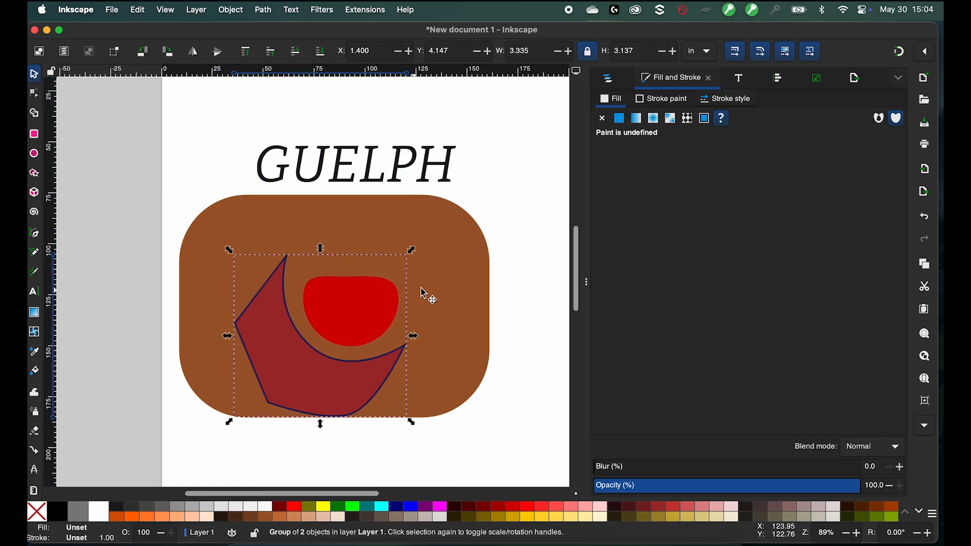
pyautogui.click(310, 284)
pyautogui.click(318, 290)
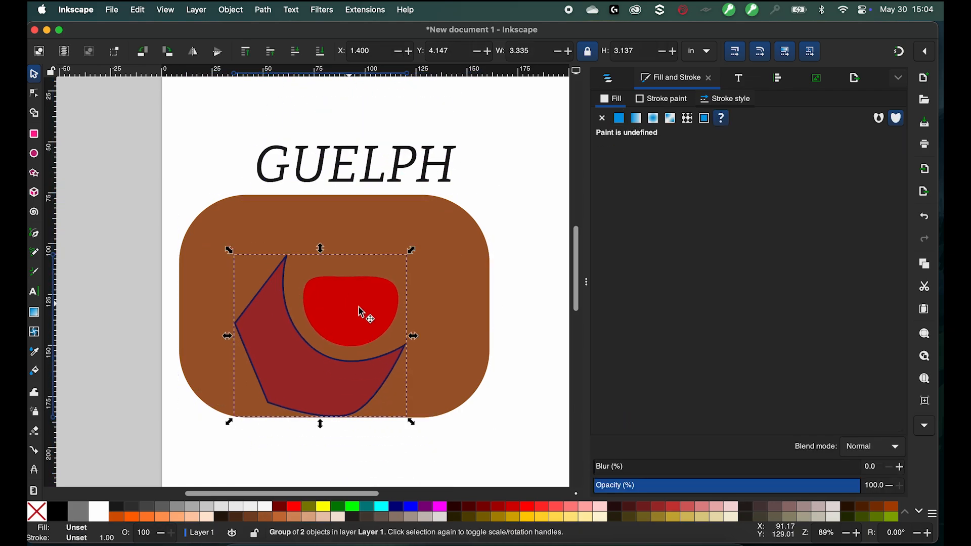
pyautogui.rightClick(321, 304)
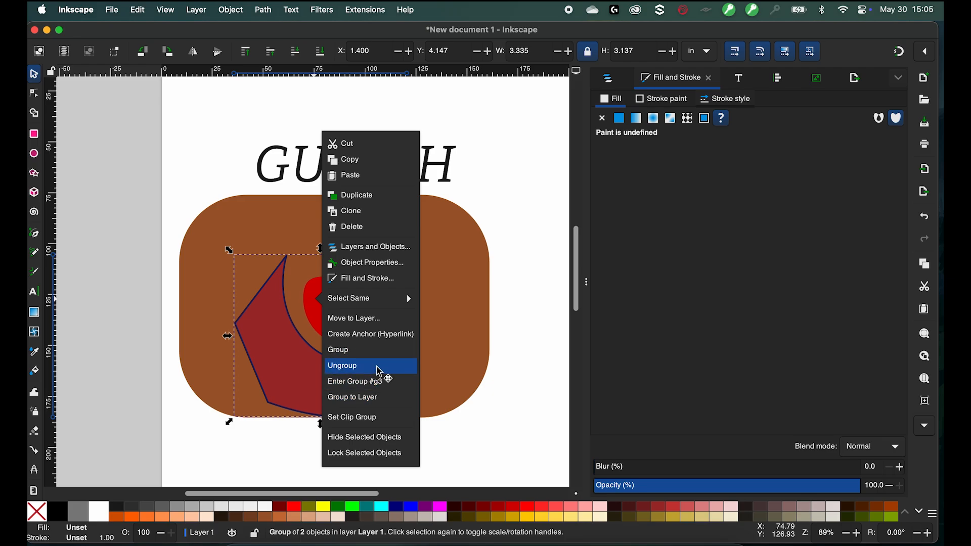
pyautogui.click(379, 366)
pyautogui.click(526, 344)
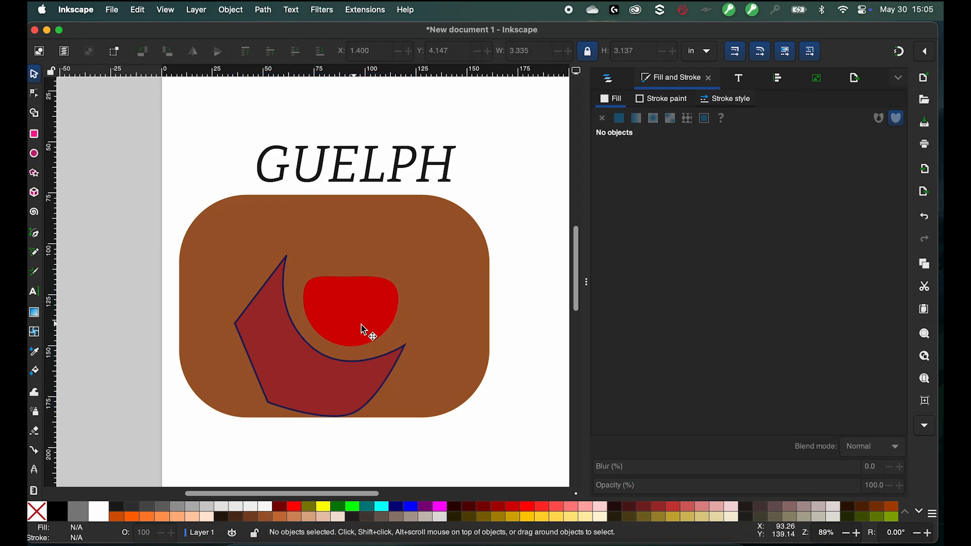
# - Move the red shape into the rectangle's upper right corner and the crescent further left
pyautogui.moveTo(365, 330); pyautogui.dragTo(427, 271)
pyautogui.moveTo(283, 368); pyautogui.dragTo(239, 358)
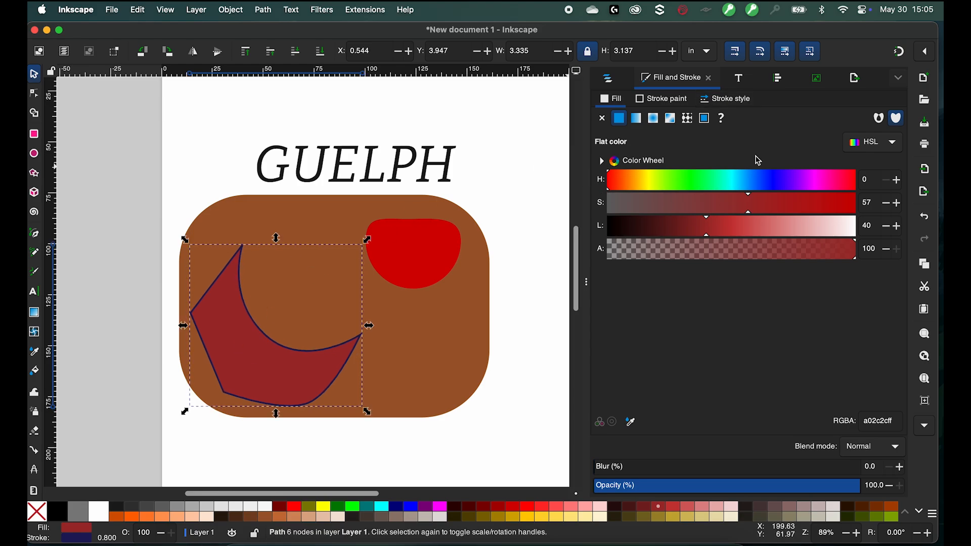
pyautogui.click(505, 198)
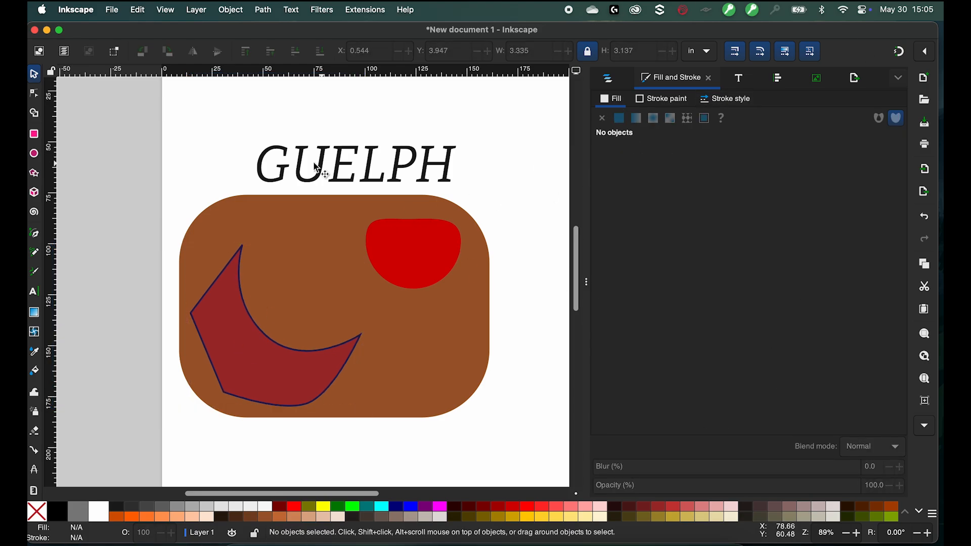
# - Inspect the GUELPH path's nodes, then move the text down into the rounded rectangle
pyautogui.press('n')
pyautogui.click(304, 225)
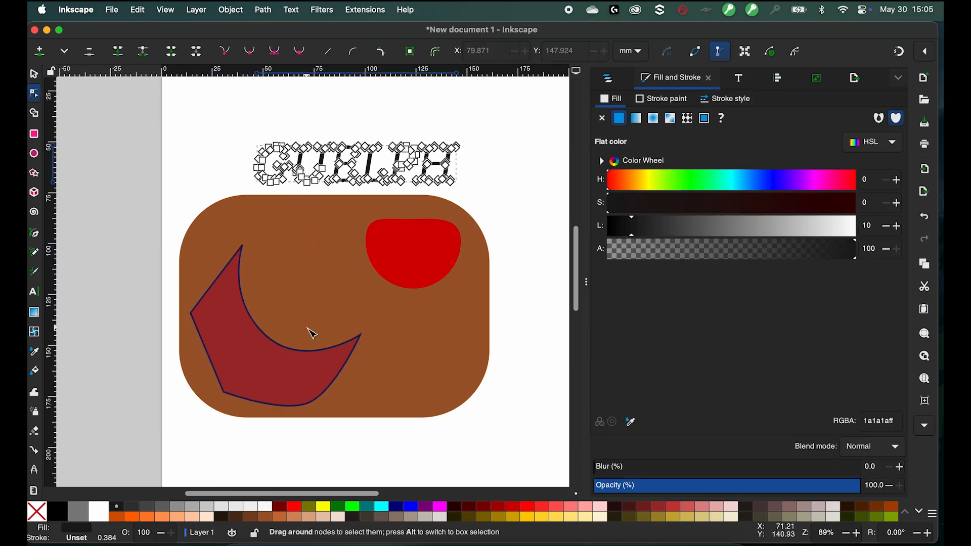
pyautogui.click(269, 150)
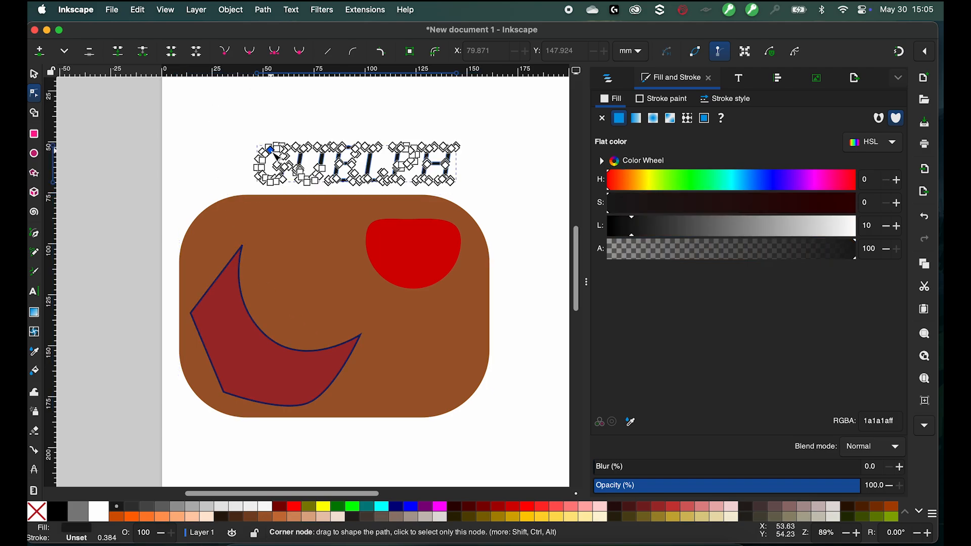
pyautogui.click(44, 74)
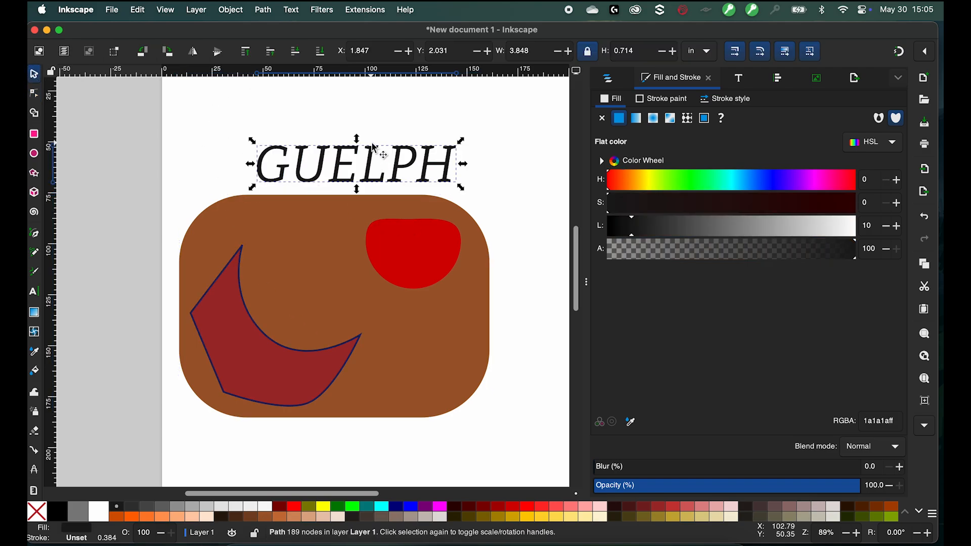
pyautogui.moveTo(374, 157); pyautogui.dragTo(380, 281)
# - Union the red shape with the GUELPH text and zoom in to inspect the combined path's nodes
pyautogui.click(408, 253)
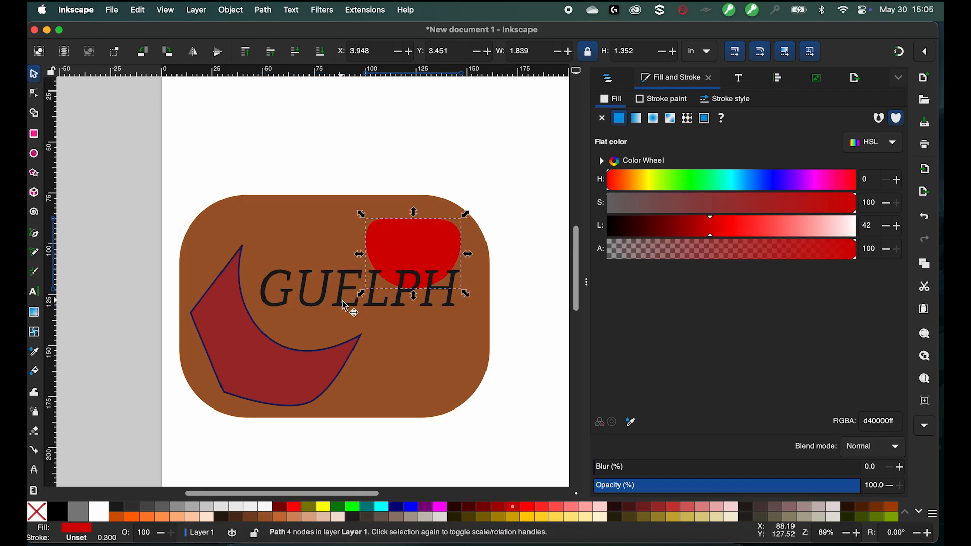
pyautogui.keyDown('shift'); pyautogui.click(307, 309); pyautogui.keyUp('shift')
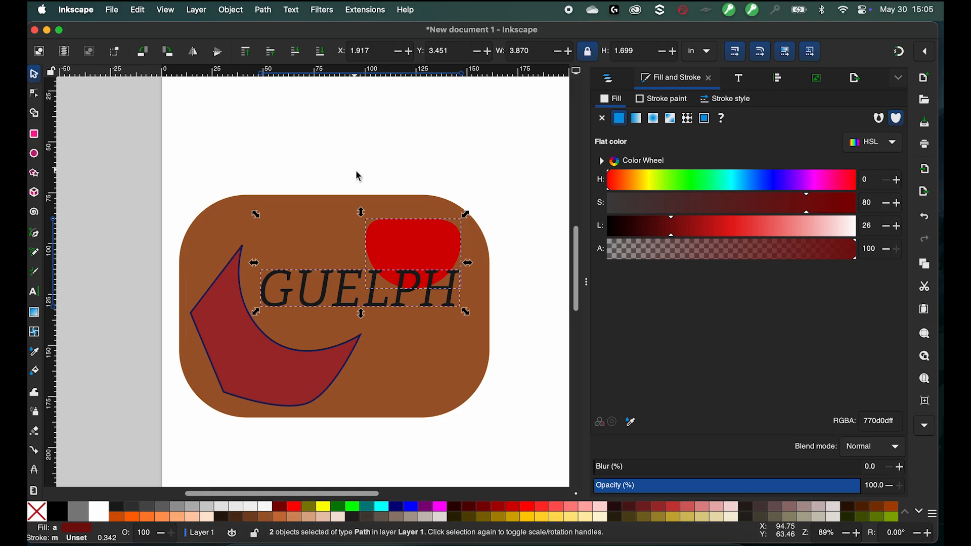
pyautogui.click(263, 9)
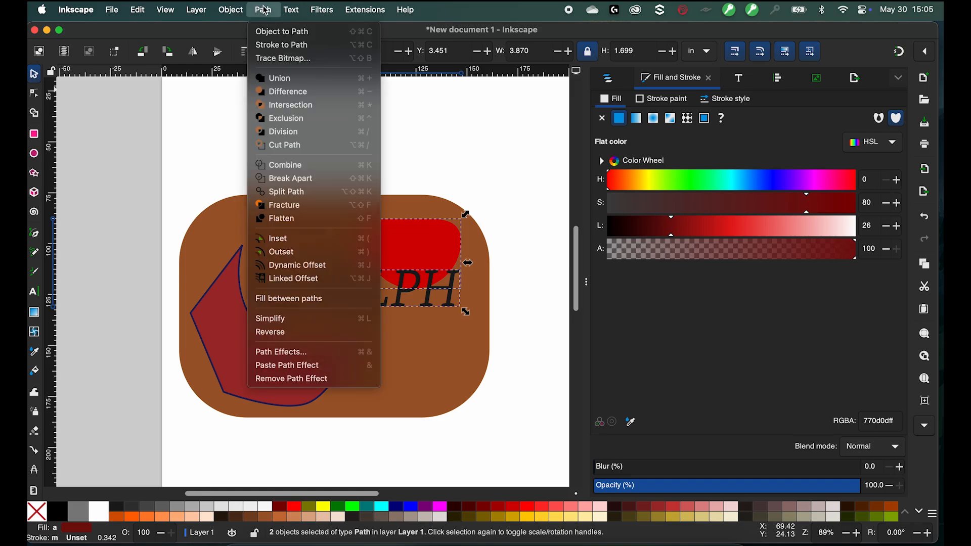
pyautogui.click(287, 79)
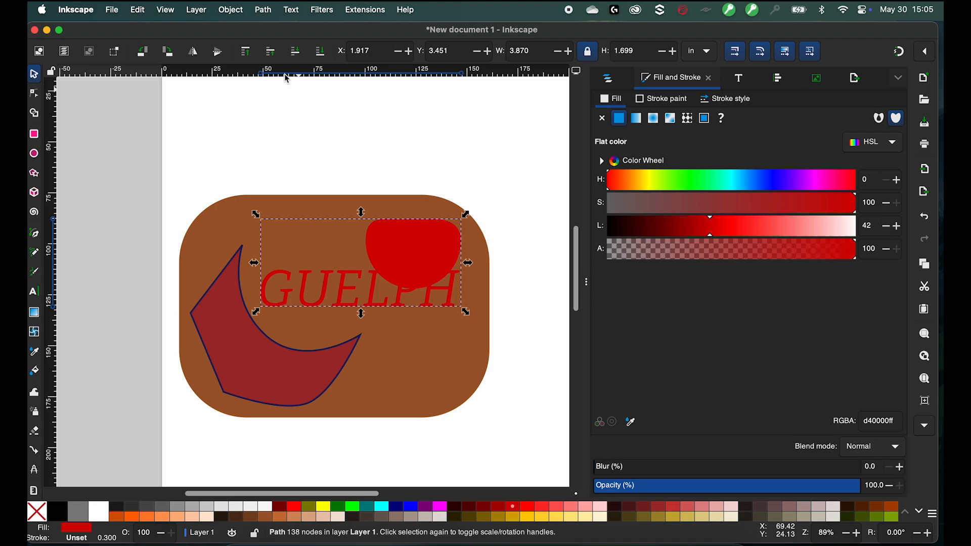
pyautogui.click(34, 93)
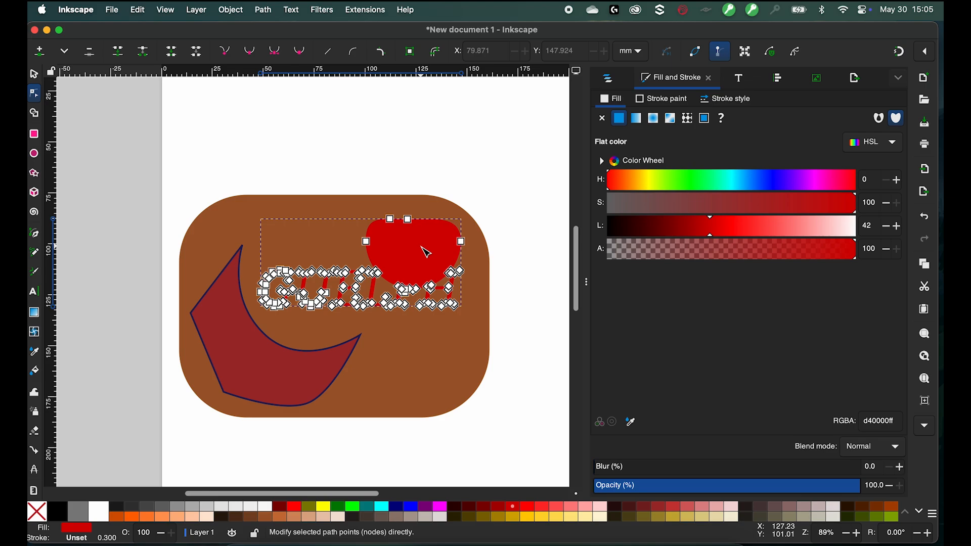
pyautogui.scroll(5, 427, 252)
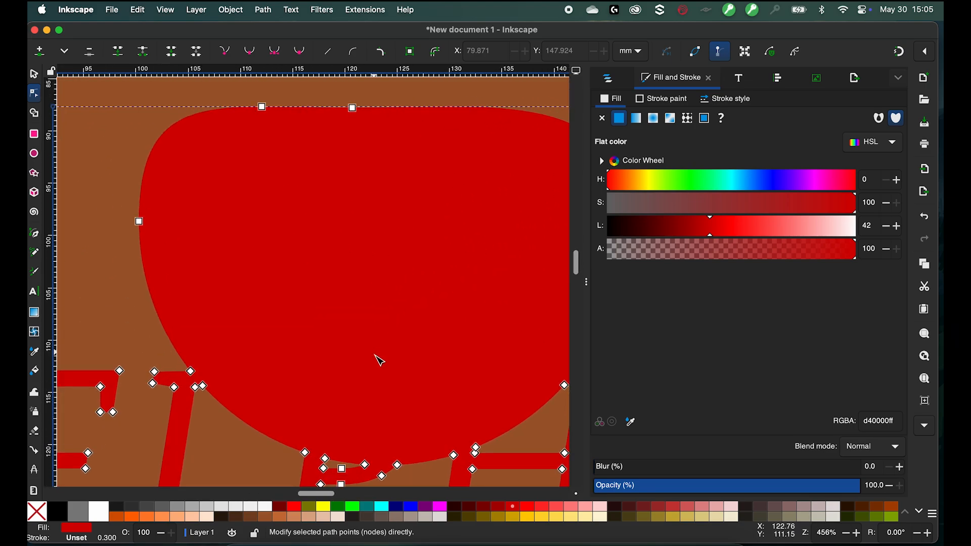
pyautogui.scroll(-2, 384, 383)
pyautogui.scroll(-3, 397, 316)
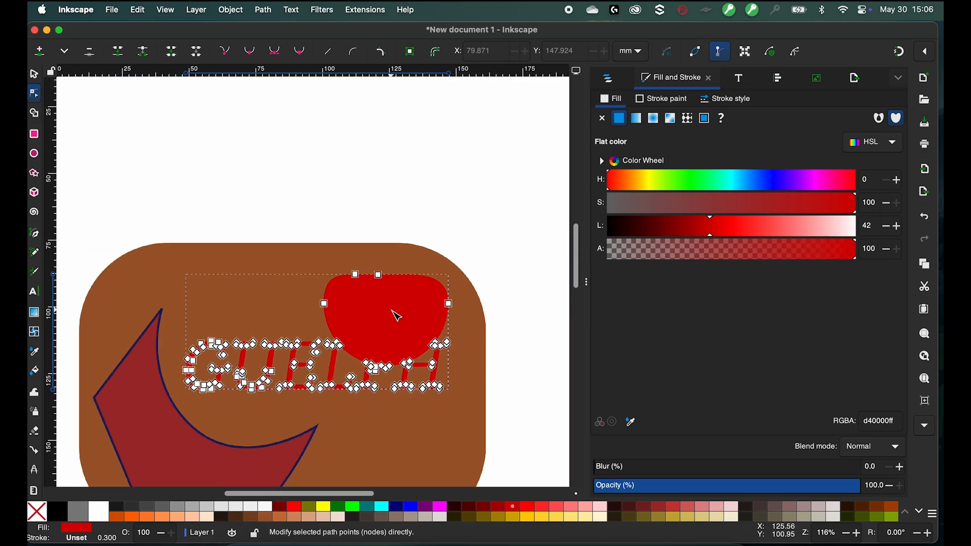
pyautogui.press('Escape')
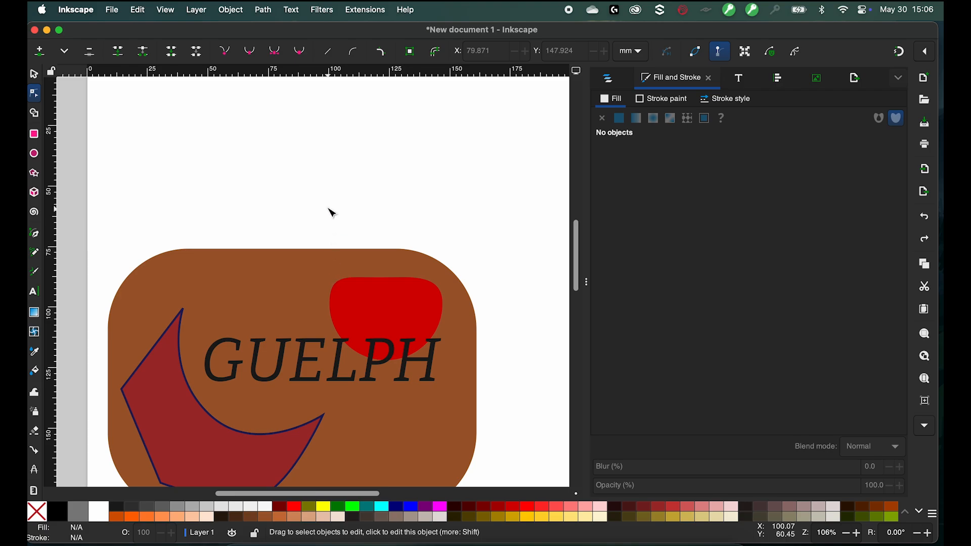
pyautogui.click(36, 73)
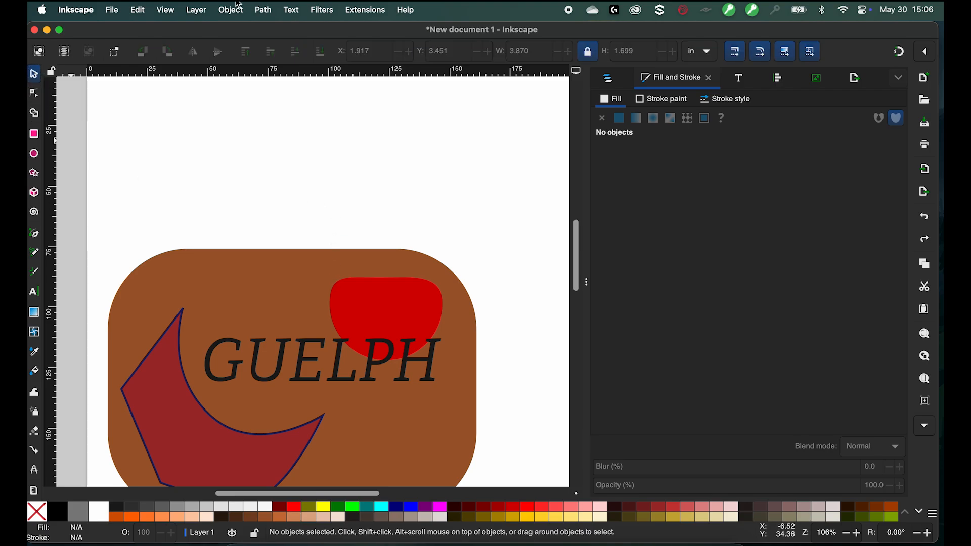
pyautogui.click(271, 7)
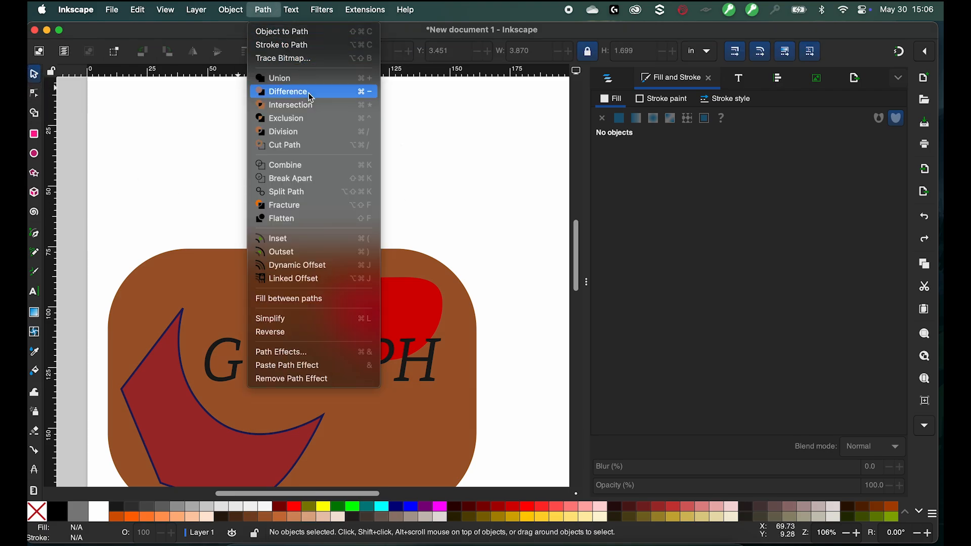
pyautogui.click(495, 200)
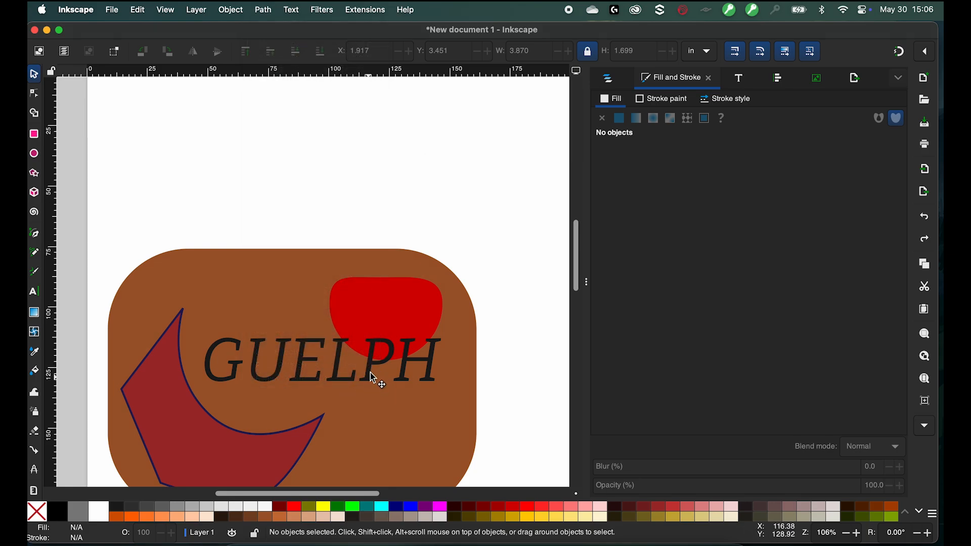
# - Move the GUELPH text up so its last letters overlap the red shape
pyautogui.moveTo(374, 382); pyautogui.dragTo(359, 340)
pyautogui.click(359, 340)
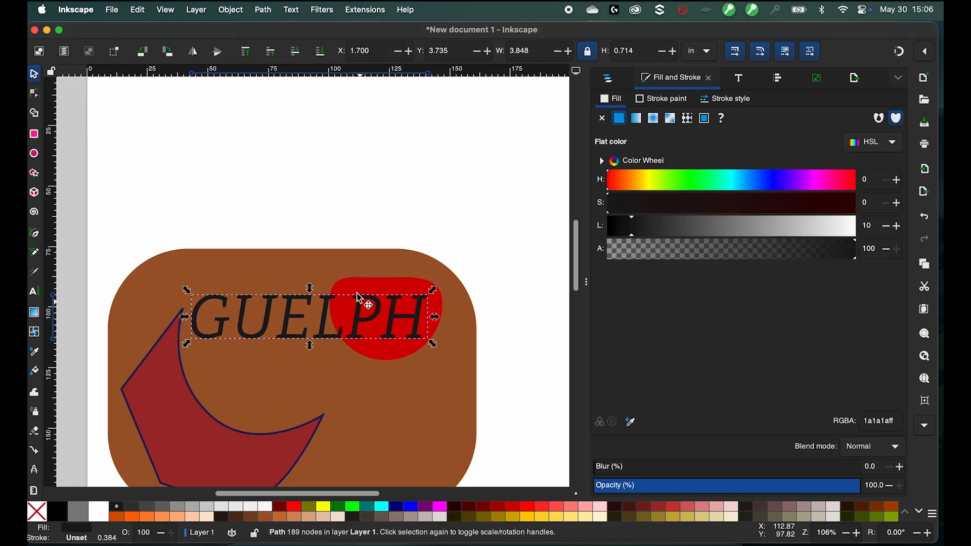
# - Apply Difference to the GUELPH text and the red shape
pyautogui.keyDown('shift'); pyautogui.click(381, 317); pyautogui.keyUp('shift')
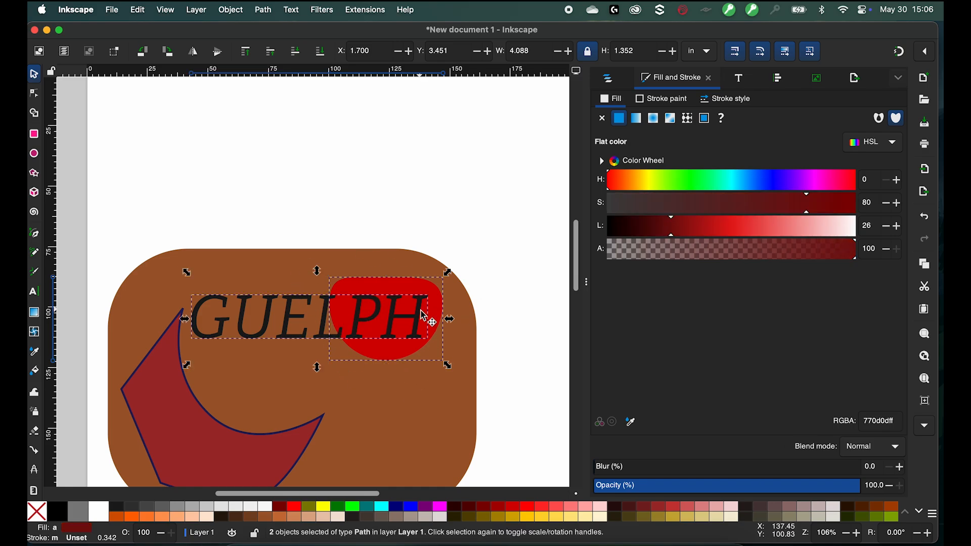
pyautogui.click(266, 9)
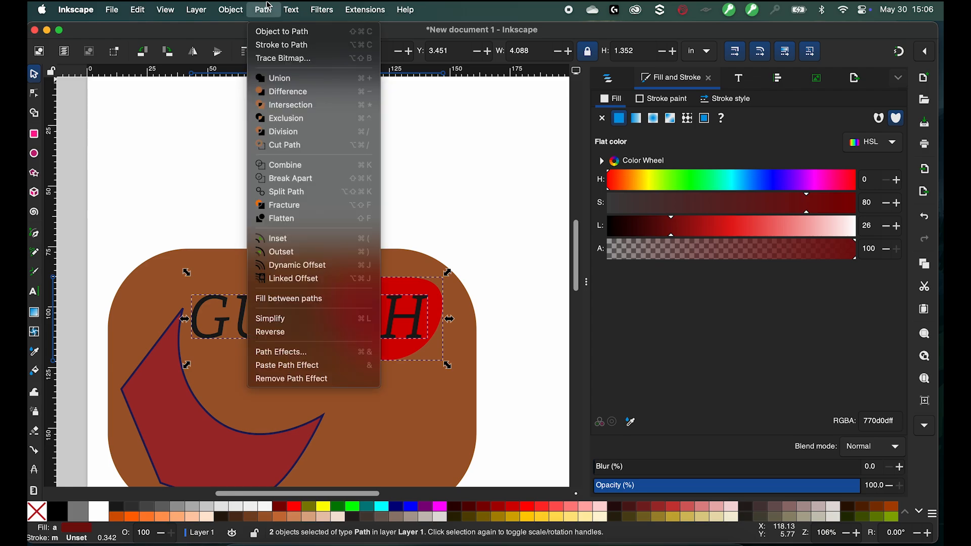
pyautogui.click(303, 92)
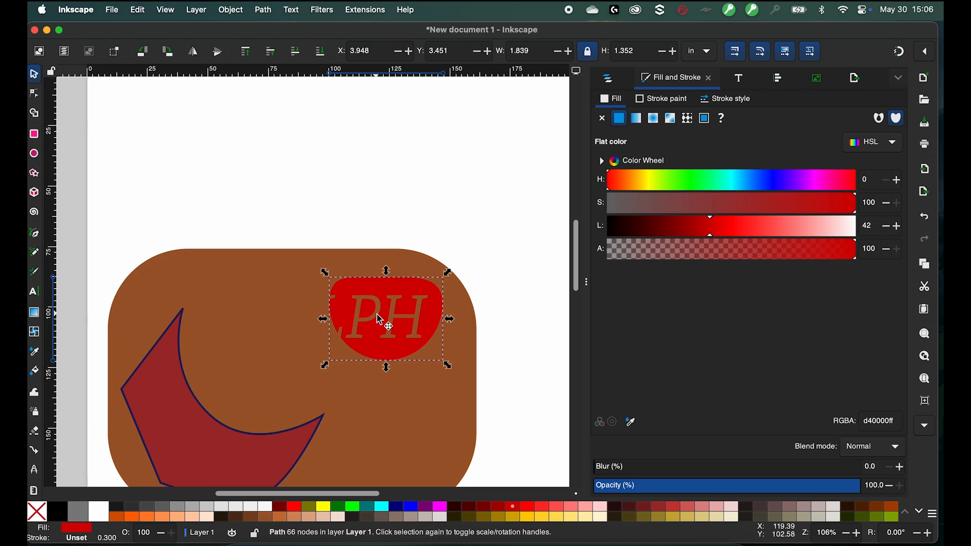
# - Inspect the difference result's nodes up close, then undo the Difference
pyautogui.click(378, 317)
pyautogui.moveTo(386, 289); pyautogui.dragTo(371, 304)
pyautogui.click(40, 98)
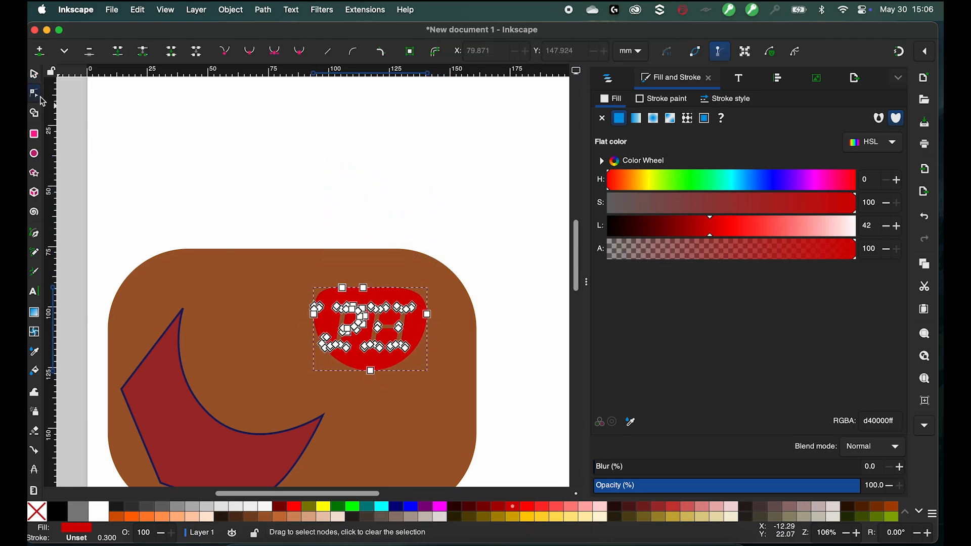
pyautogui.scroll(3, 278, 336)
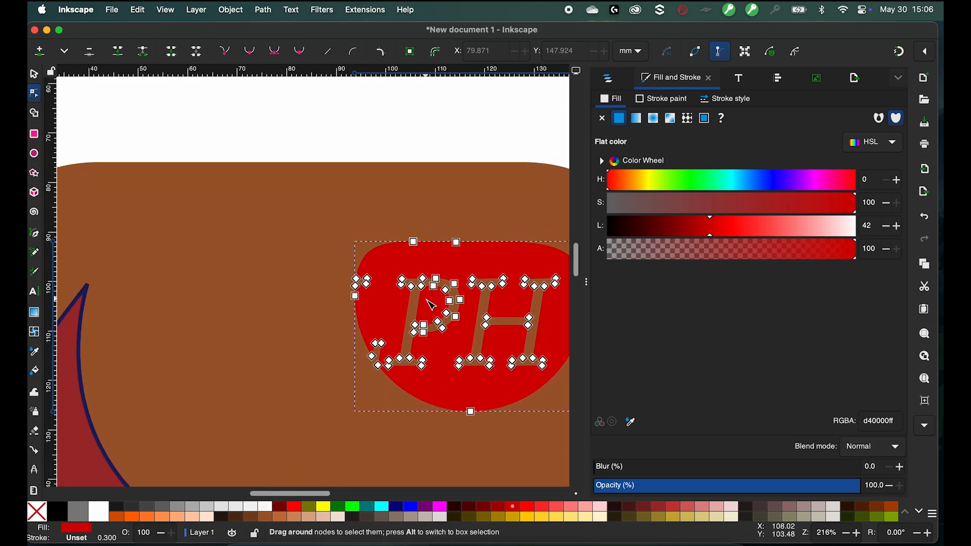
pyautogui.hotkey('ctrl', 'z')
pyautogui.scroll(-3, 314, 264)
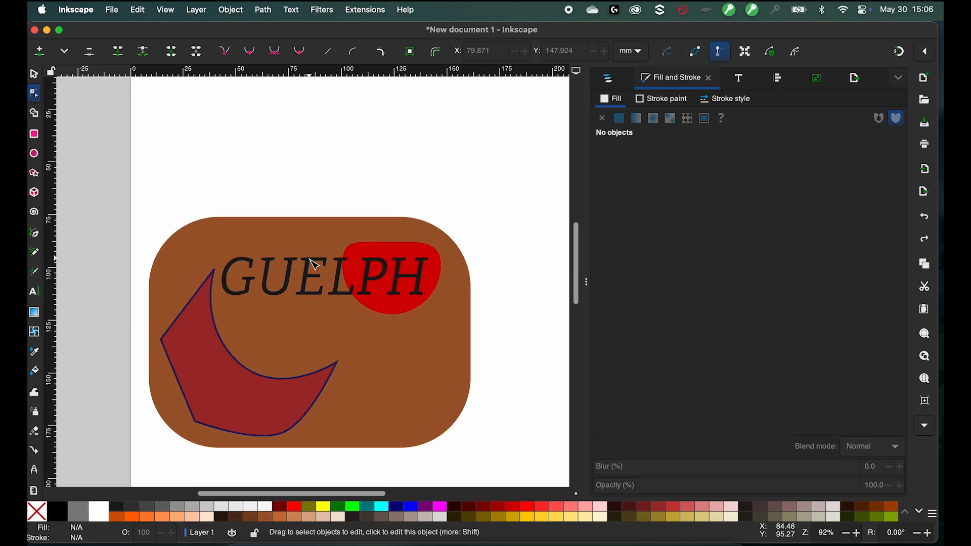
pyautogui.press('s')
pyautogui.click(262, 10)
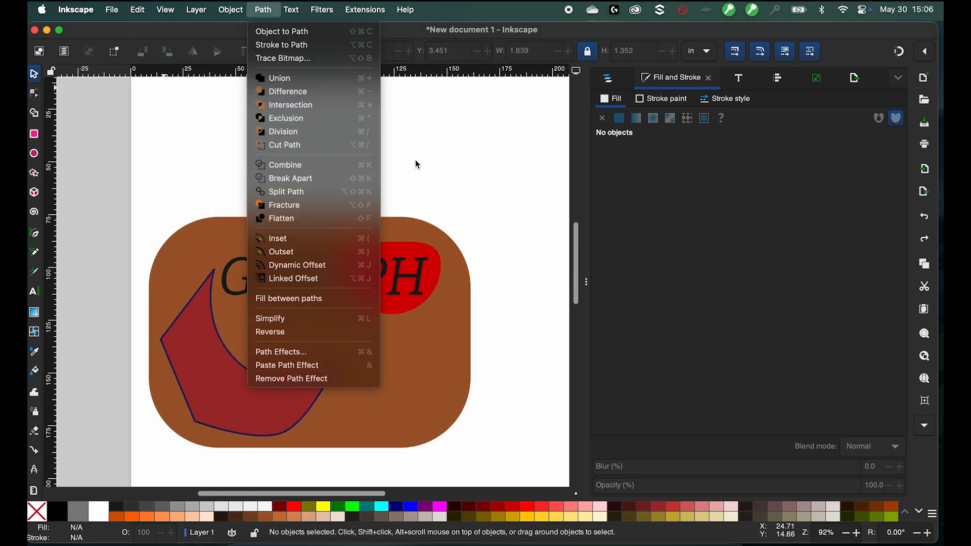
pyautogui.click(429, 155)
# - Try Intersection on the GUELPH text and the red shape, then undo it
pyautogui.scroll(2, 412, 291)
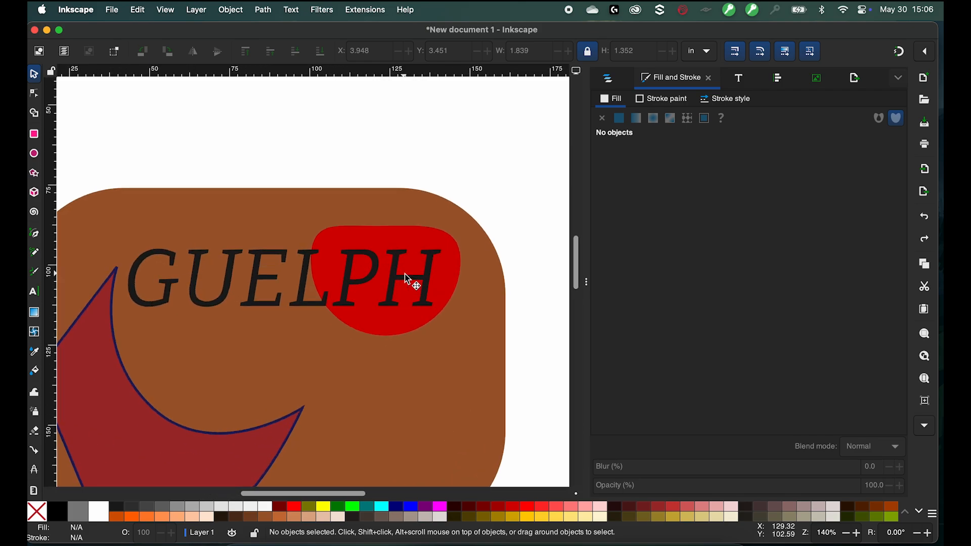
pyautogui.click(263, 273)
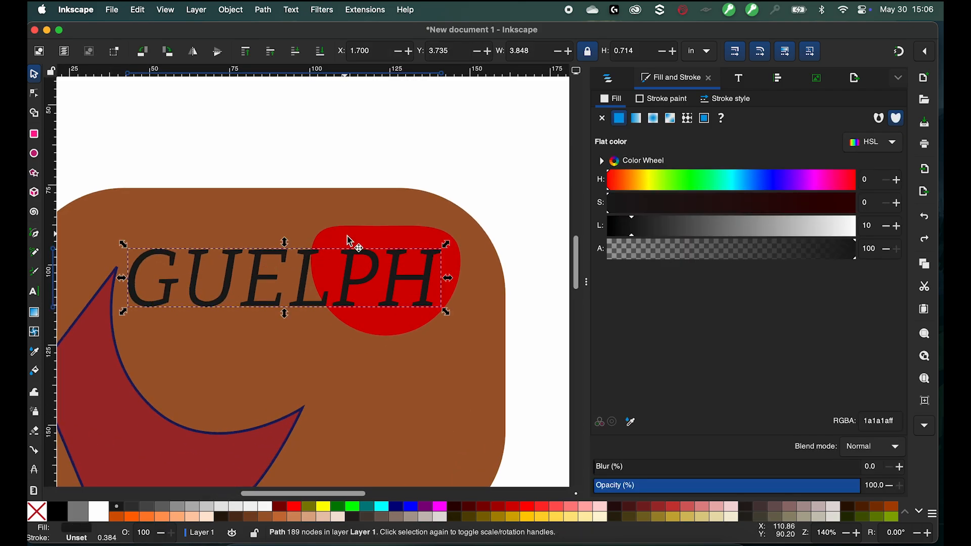
pyautogui.keyDown('shift'); pyautogui.click(386, 241); pyautogui.keyUp('shift')
pyautogui.click(262, 10)
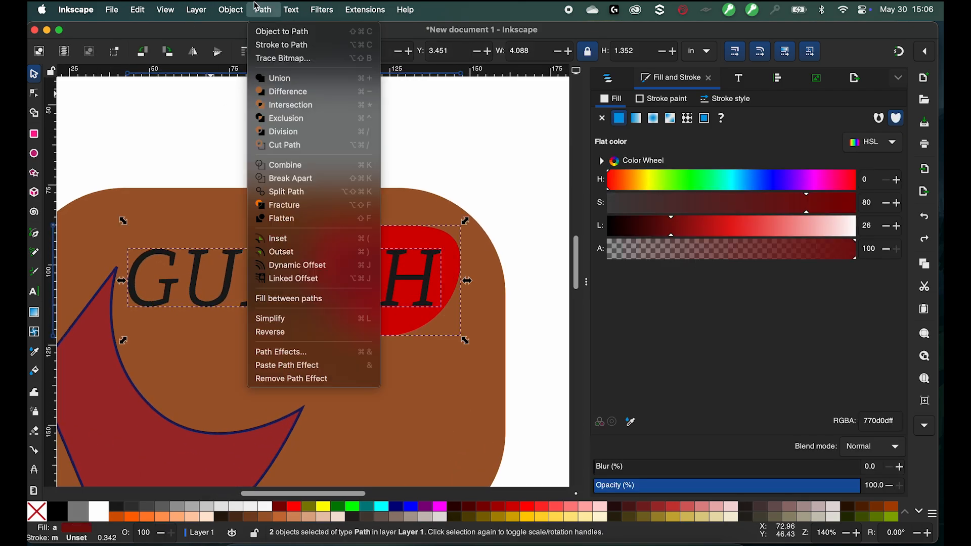
pyautogui.click(303, 107)
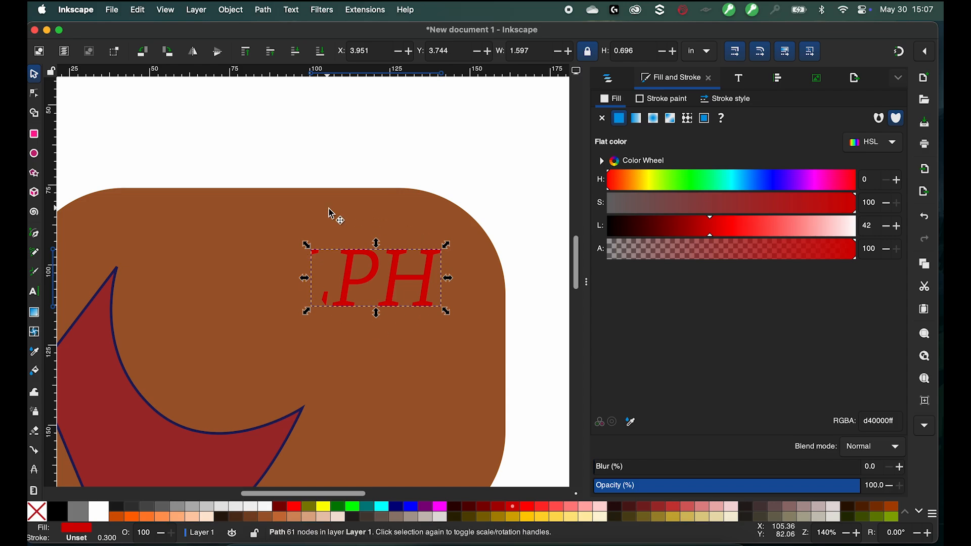
pyautogui.hotkey('ctrl', 'z')
# - Try Exclusion on the GUELPH text and the red shape, then undo it
pyautogui.click(316, 273)
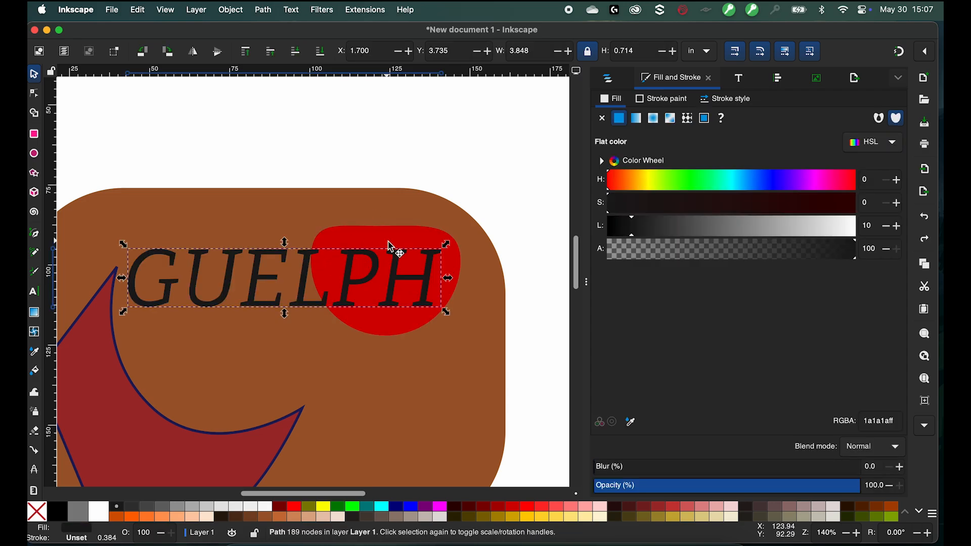
pyautogui.keyDown('shift'); pyautogui.click(388, 241); pyautogui.keyUp('shift')
pyautogui.click(291, 10)
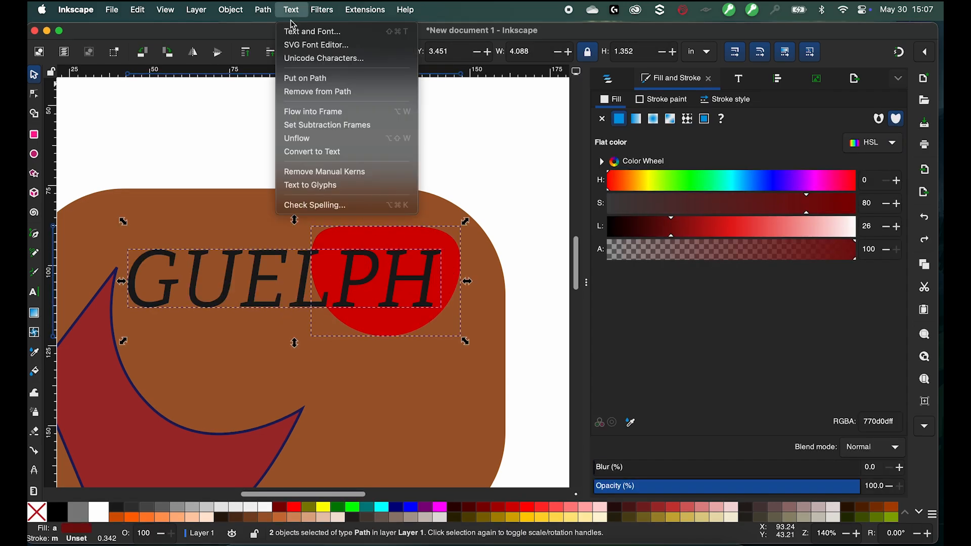
pyautogui.moveTo(263, 10)
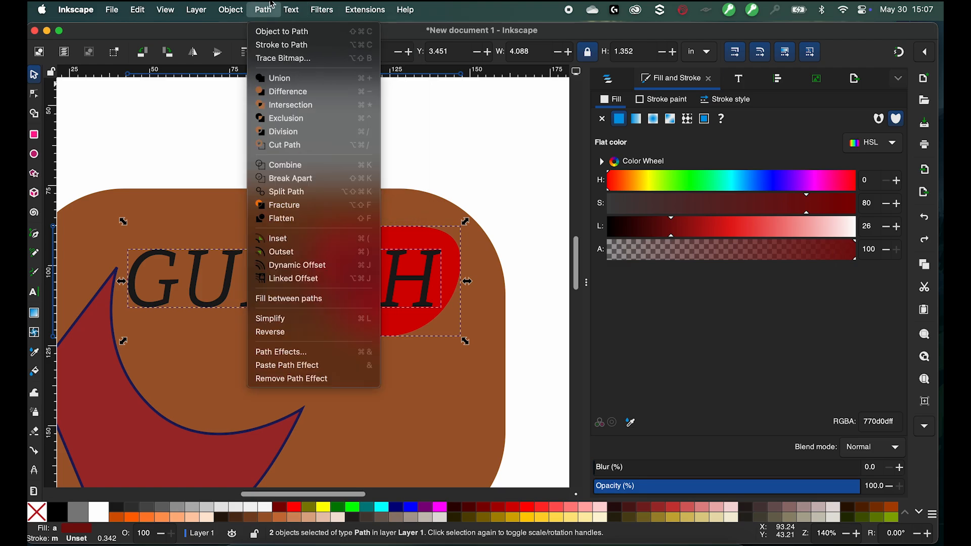
pyautogui.click(307, 125)
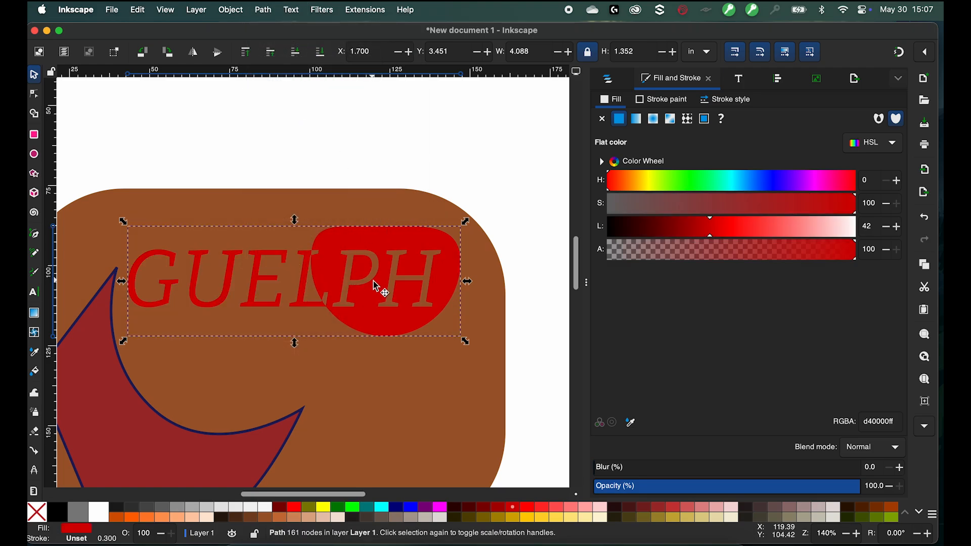
pyautogui.press('super+z')
pyautogui.click(291, 10)
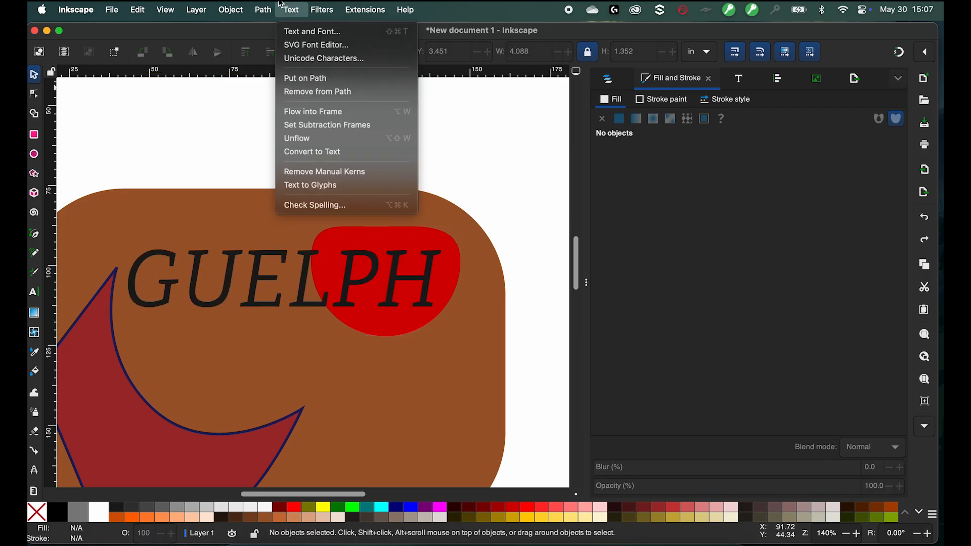
pyautogui.moveTo(263, 9)
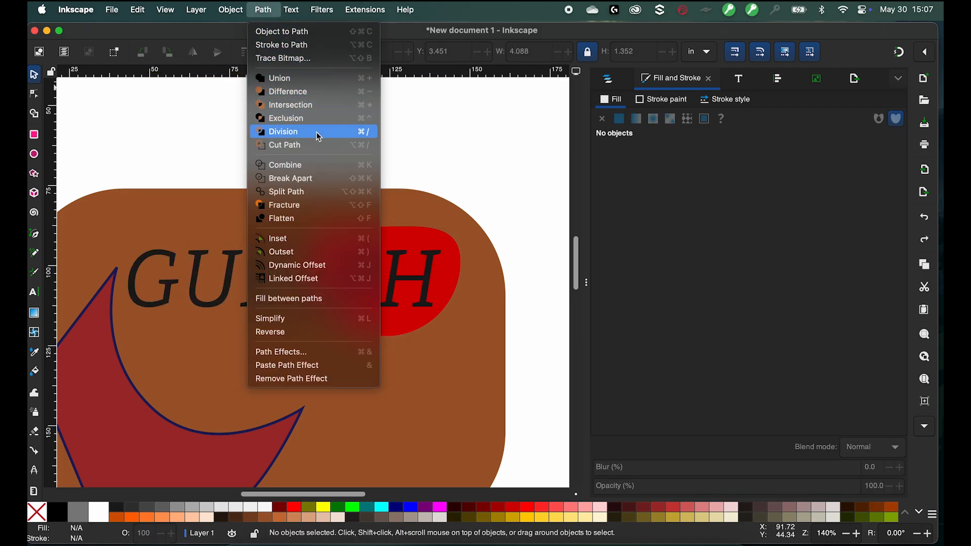
pyautogui.click(526, 195)
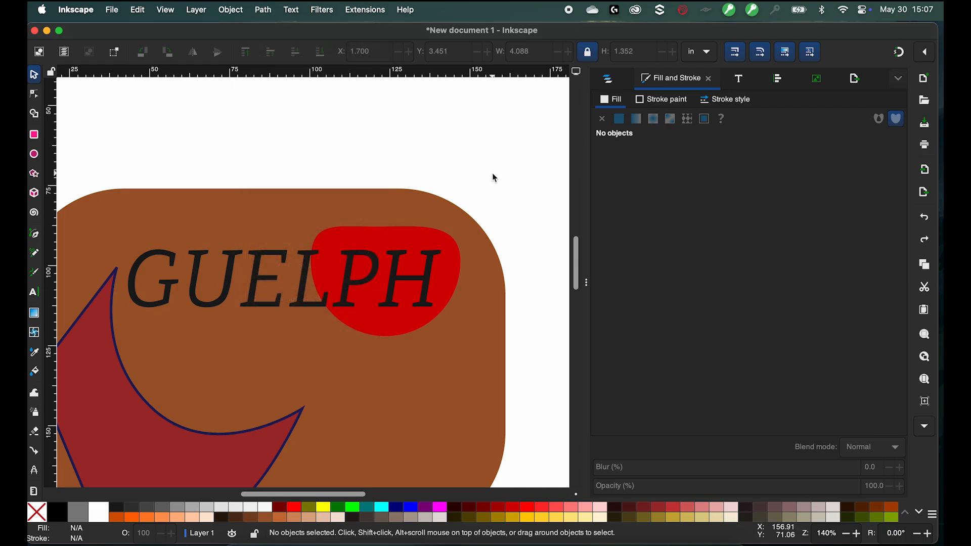
# - Nudge the red shape slightly upward within the rounded rectangle
pyautogui.click(343, 247)
pyautogui.moveTo(340, 244)
pyautogui.mouseDown()
pyautogui.moveTo(335, 177)
pyautogui.moveTo(338, 237)
pyautogui.mouseUp()
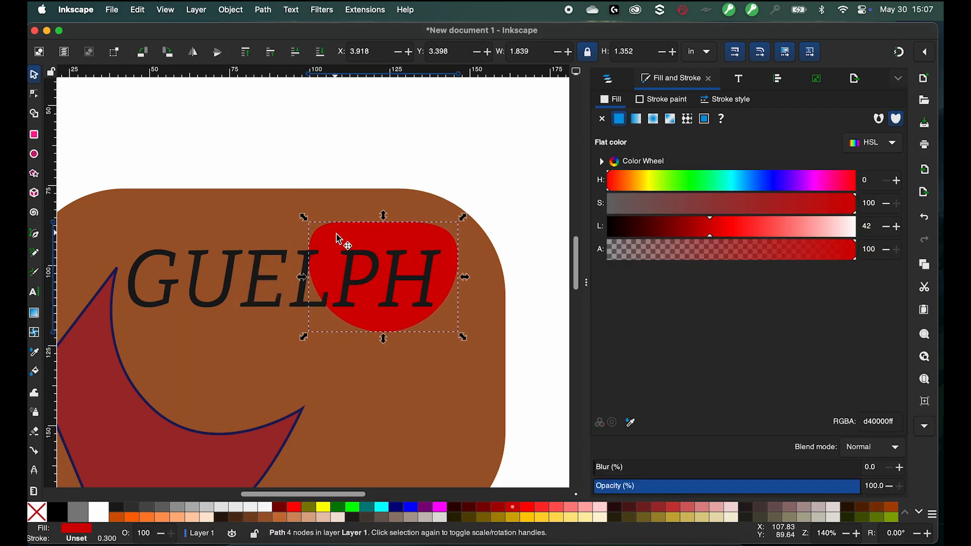
pyautogui.click(246, 218)
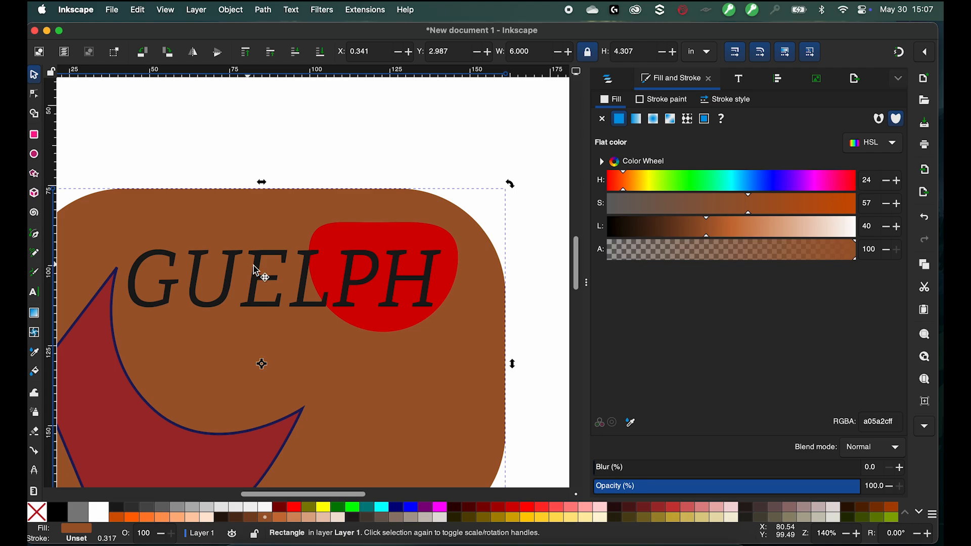
# - Cut the GUELPH text out of the red shape with Difference
pyautogui.click(261, 275)
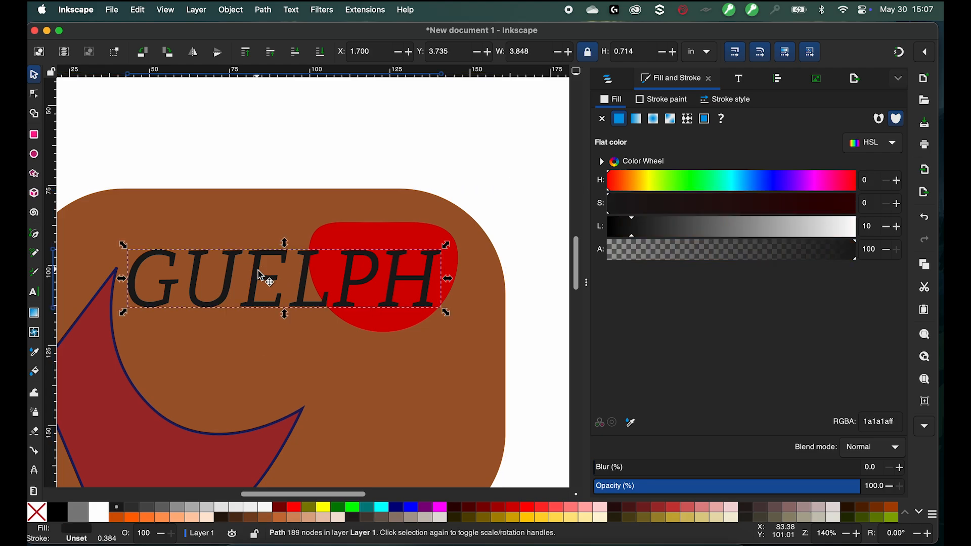
pyautogui.click(359, 233)
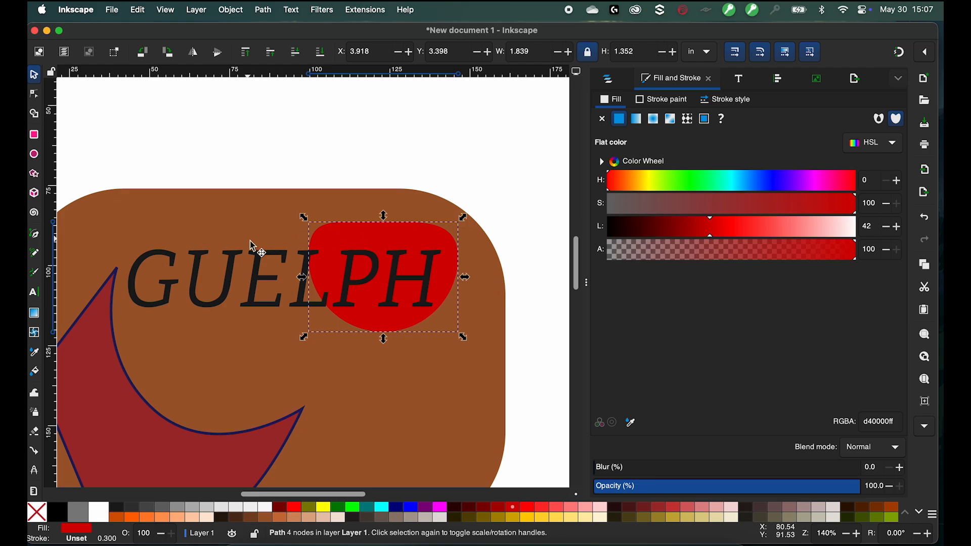
pyautogui.keyDown('shift'); pyautogui.click(267, 266); pyautogui.keyUp('shift')
pyautogui.click(262, 9)
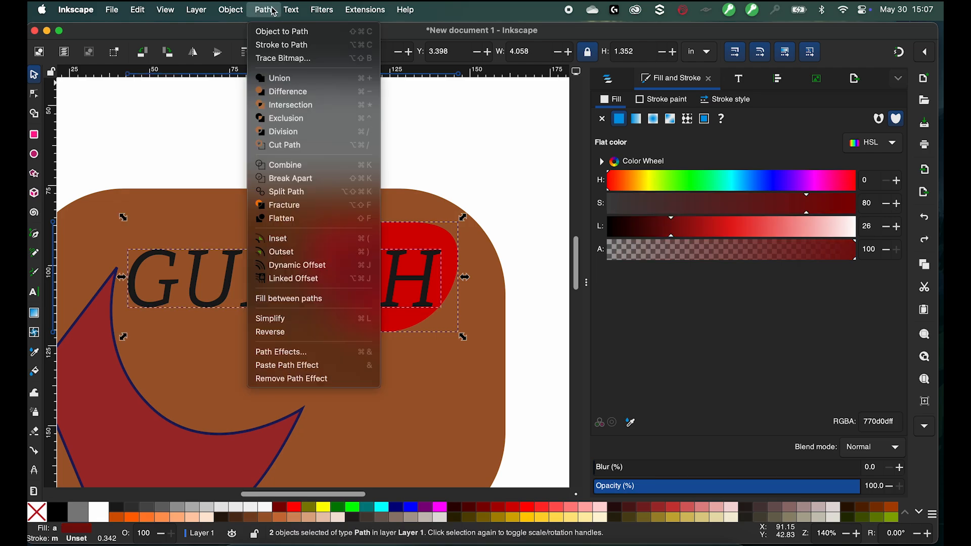
pyautogui.click(281, 91)
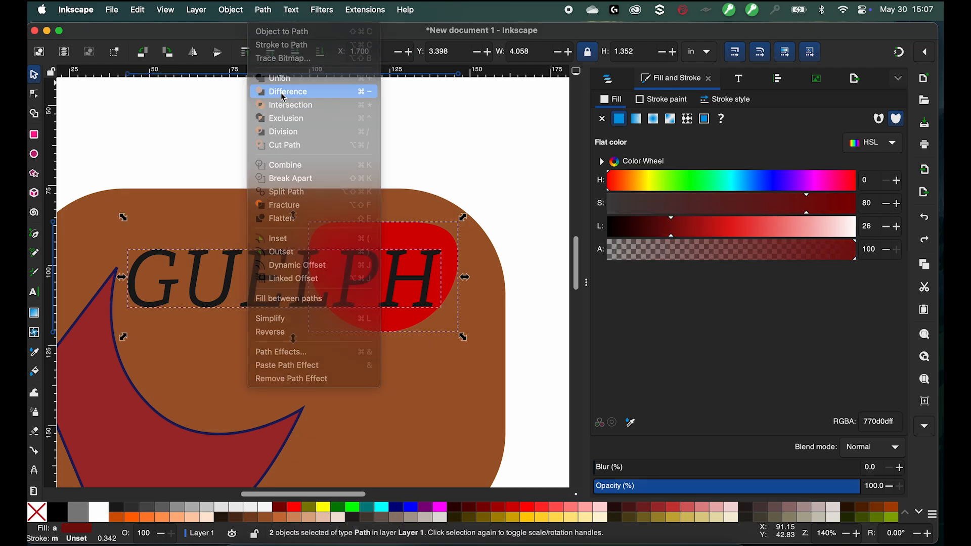
pyautogui.click(285, 171)
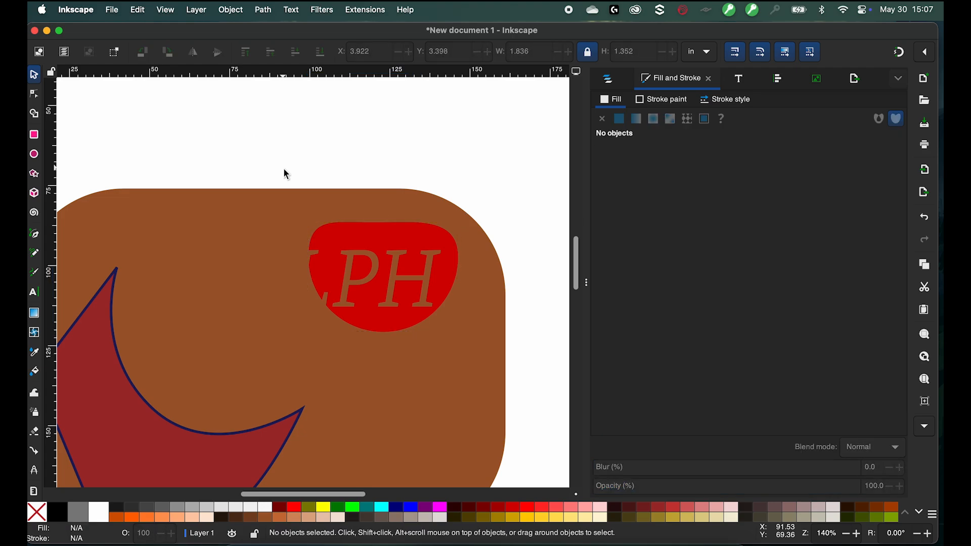
# - Open the special paste options
pyautogui.click(145, 15)
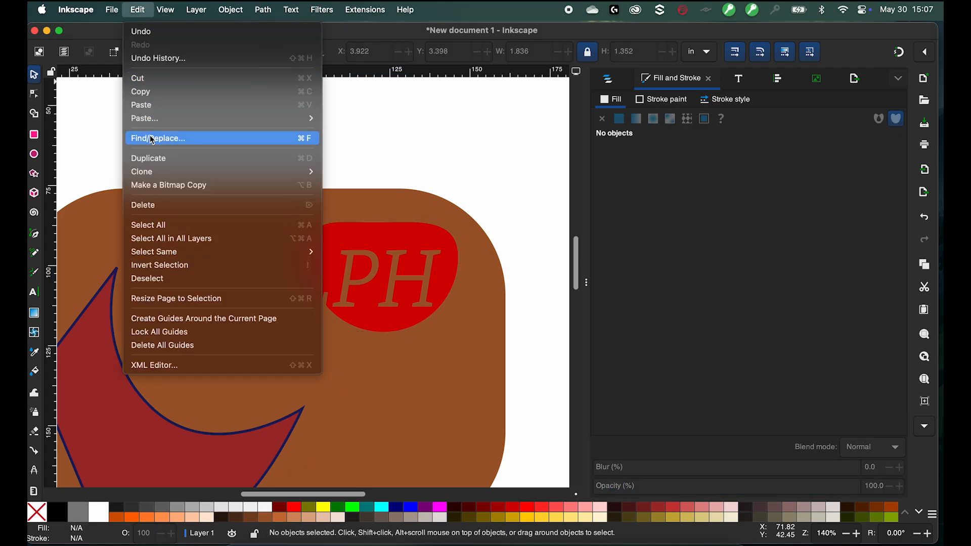
pyautogui.moveTo(160, 120)
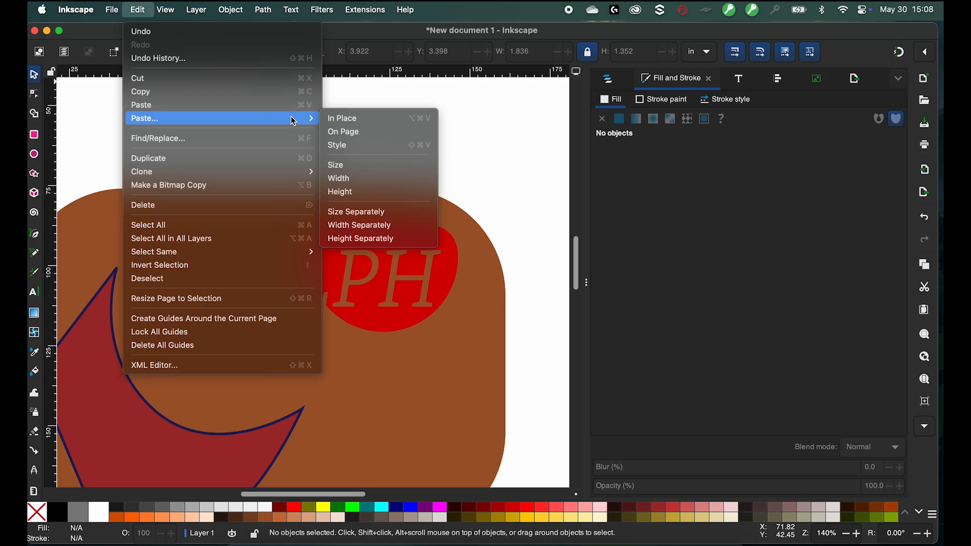
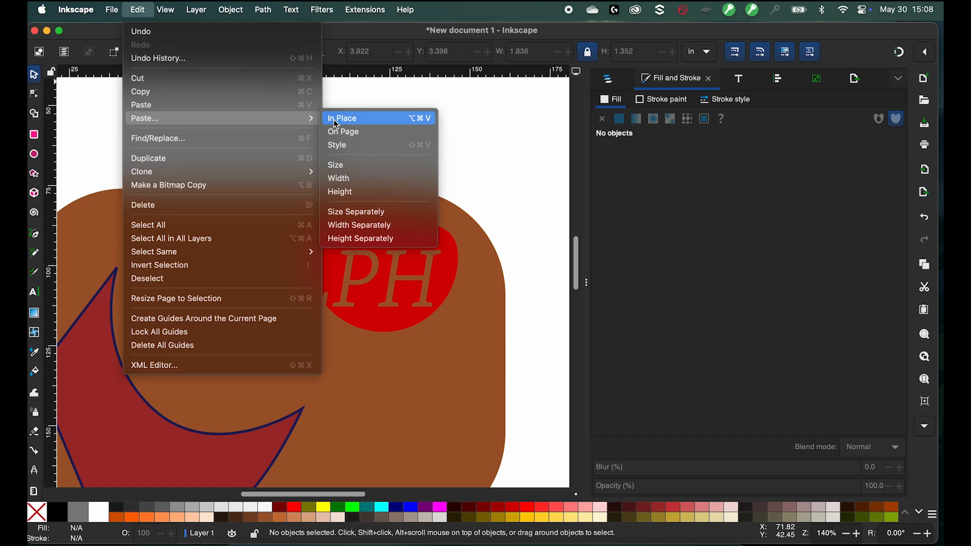
# - Paste the copied GUELPH text in place over the red shape
pyautogui.click(337, 122)
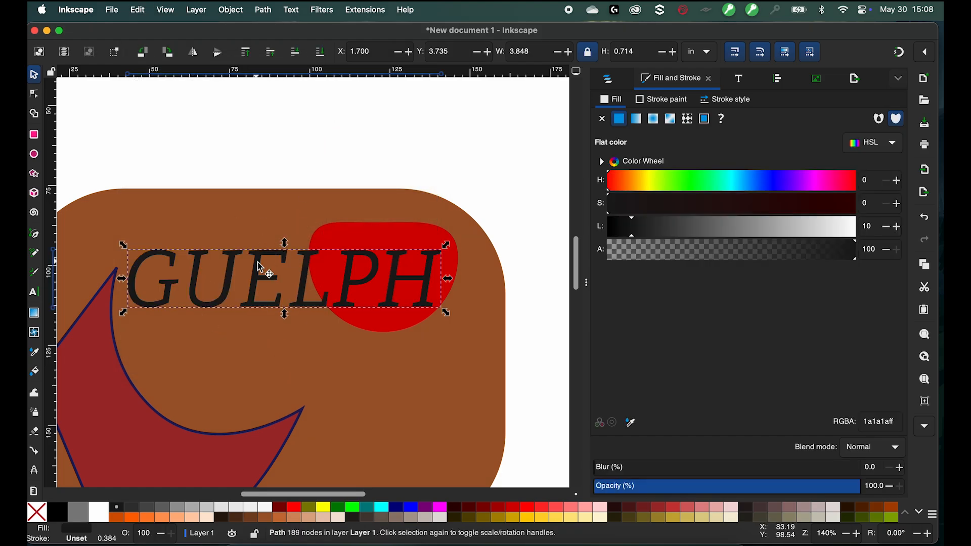
pyautogui.moveTo(260, 263); pyautogui.dragTo(256, 231)
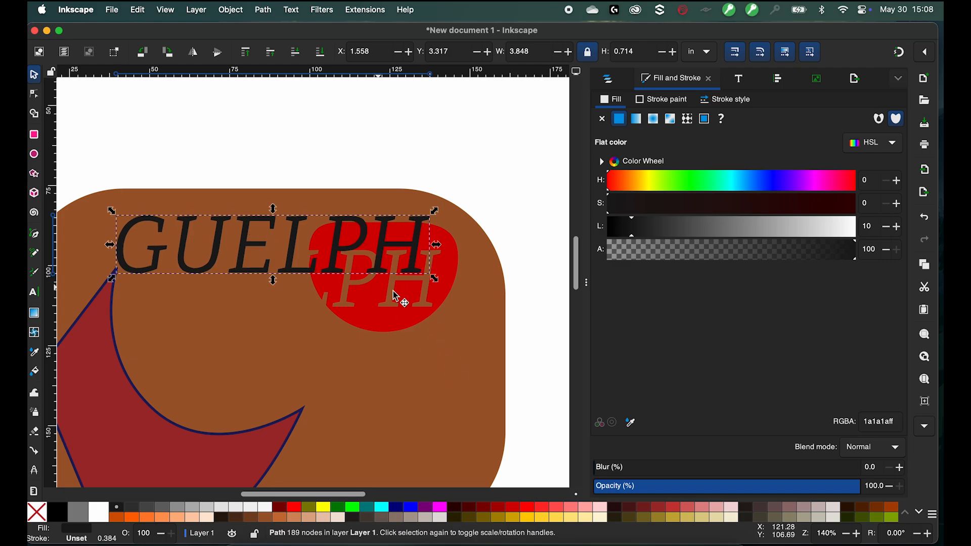
pyautogui.hotkey('ctrl', 'z')
pyautogui.click(427, 253)
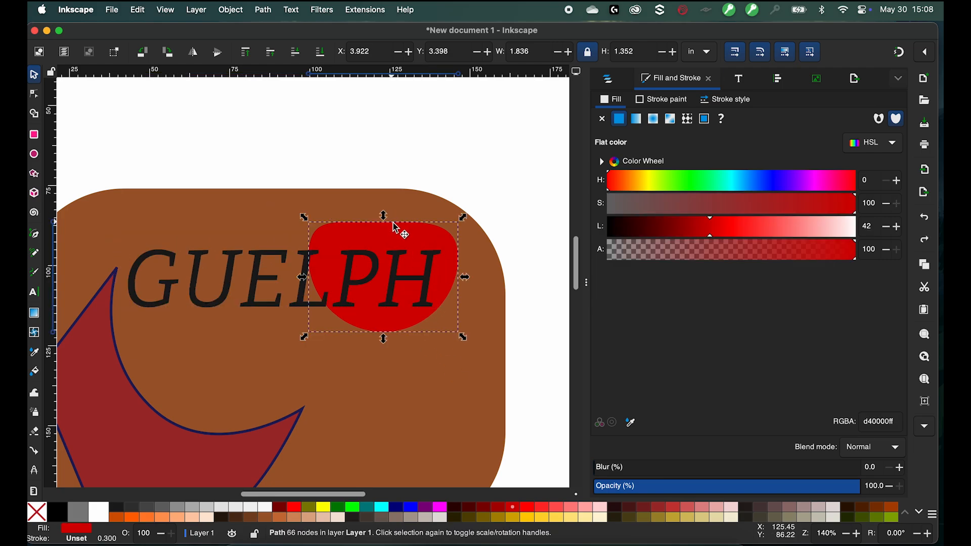
pyautogui.moveTo(399, 225); pyautogui.dragTo(391, 175)
pyautogui.hotkey('ctrl', 'z')
# - Select the GUELPH text together with the red shape and duplicate them
pyautogui.click(282, 234)
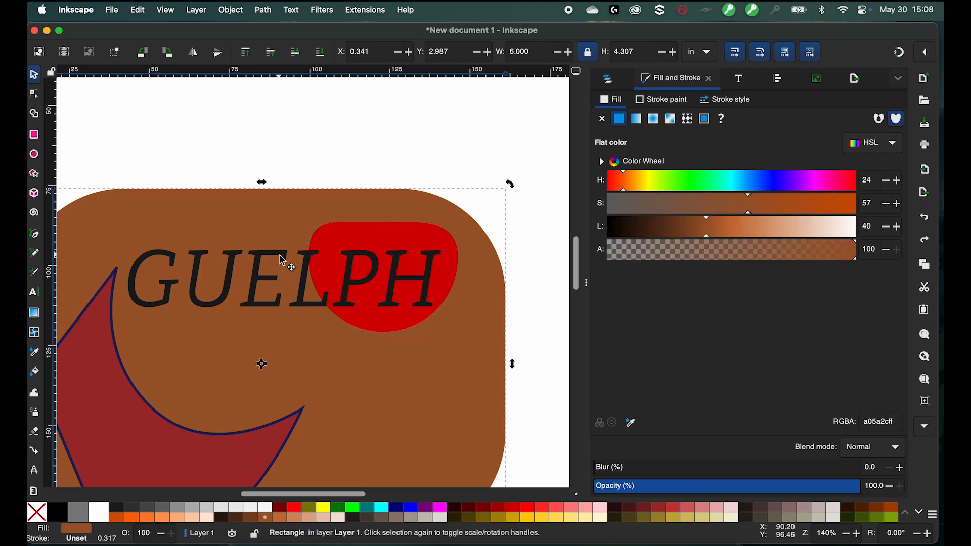
pyautogui.click(287, 273)
pyautogui.click(355, 240)
pyautogui.click(281, 234)
pyautogui.click(271, 223)
pyautogui.click(273, 262)
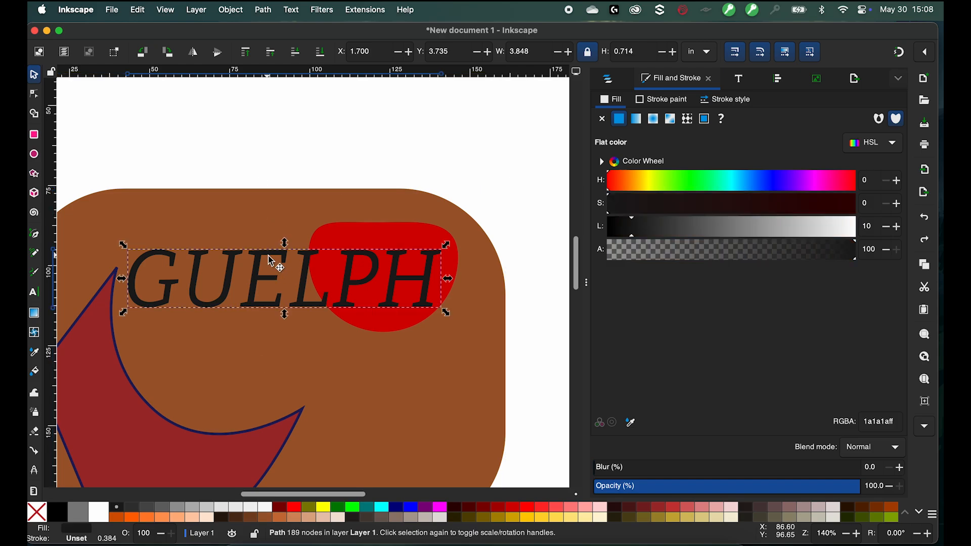
pyautogui.keyDown('shift'); pyautogui.click(355, 242); pyautogui.keyUp('shift')
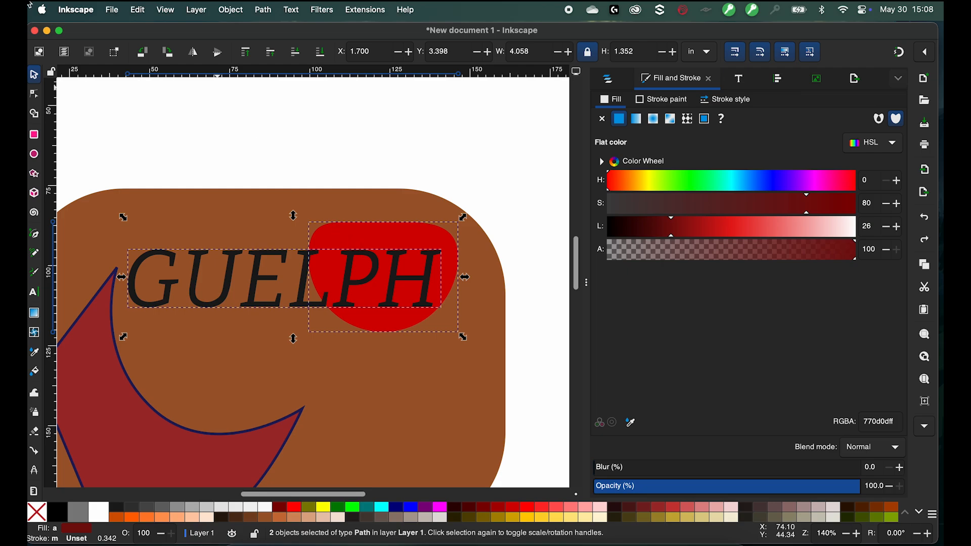
pyautogui.click(138, 9)
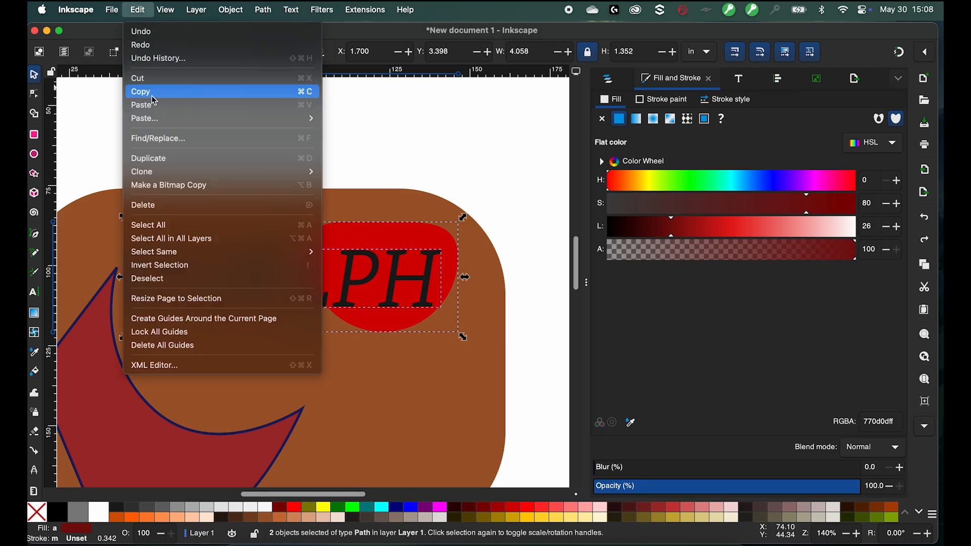
pyautogui.click(174, 159)
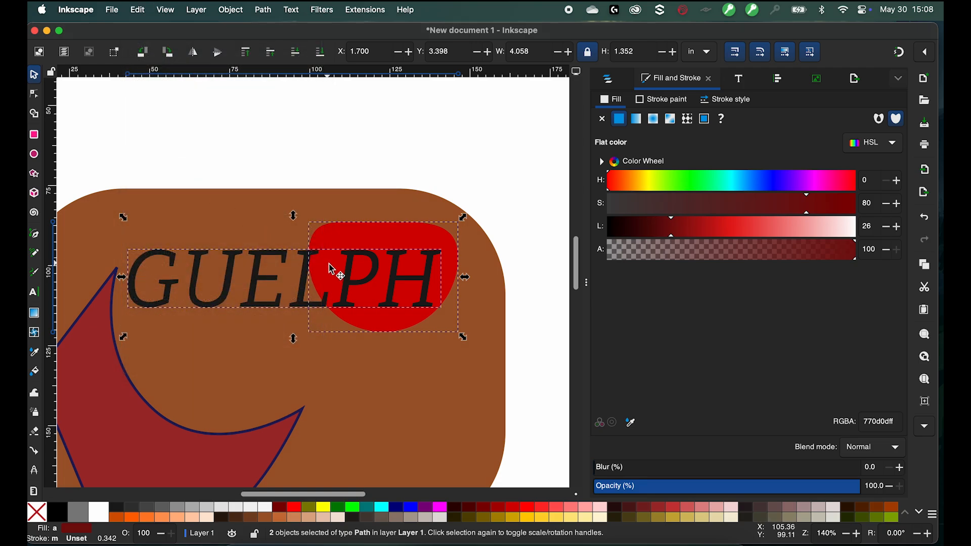
pyautogui.moveTo(330, 269); pyautogui.dragTo(330, 130)
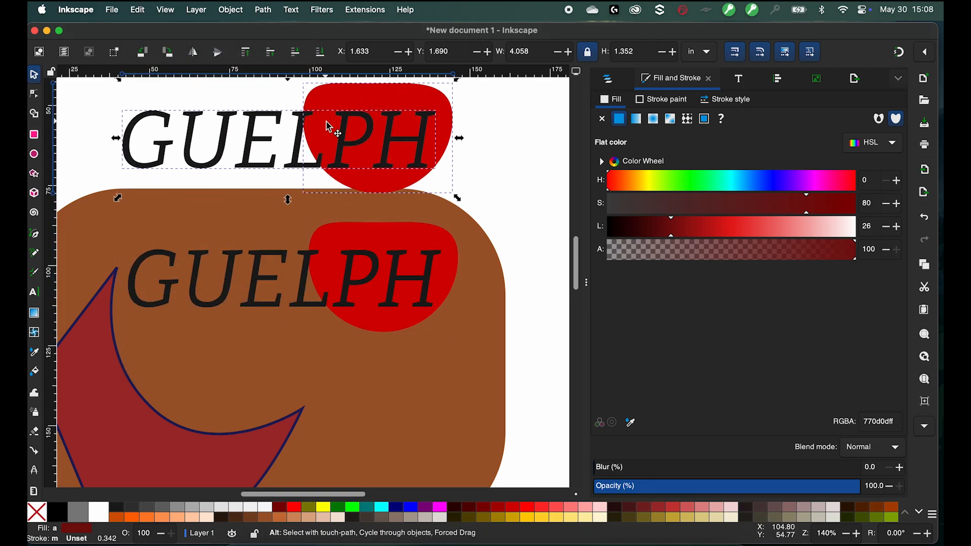
pyautogui.press('super+z')
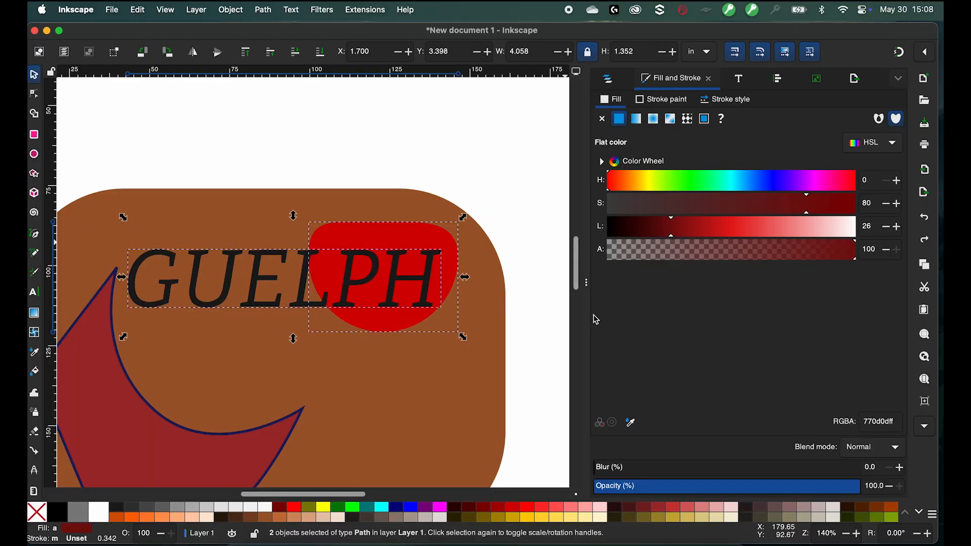
pyautogui.click(401, 510)
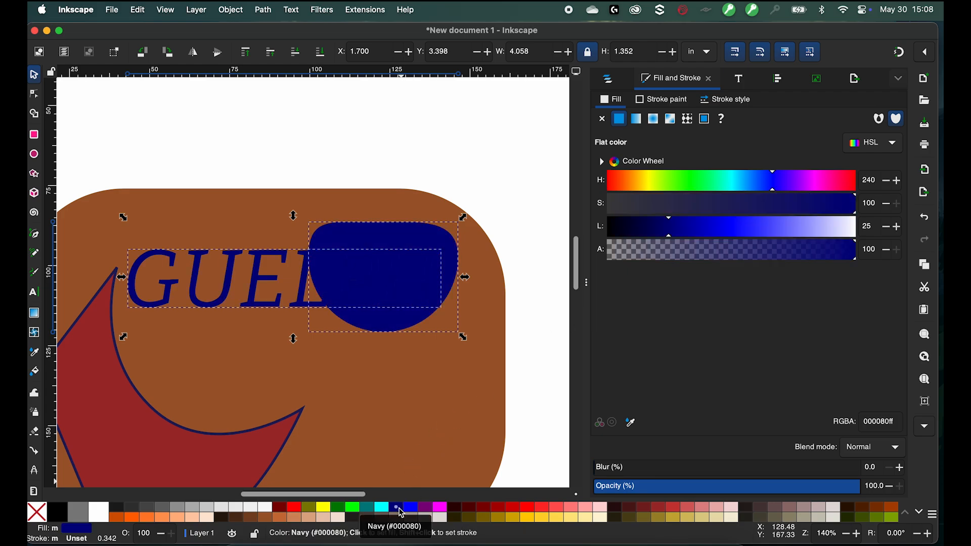
pyautogui.press('super+z')
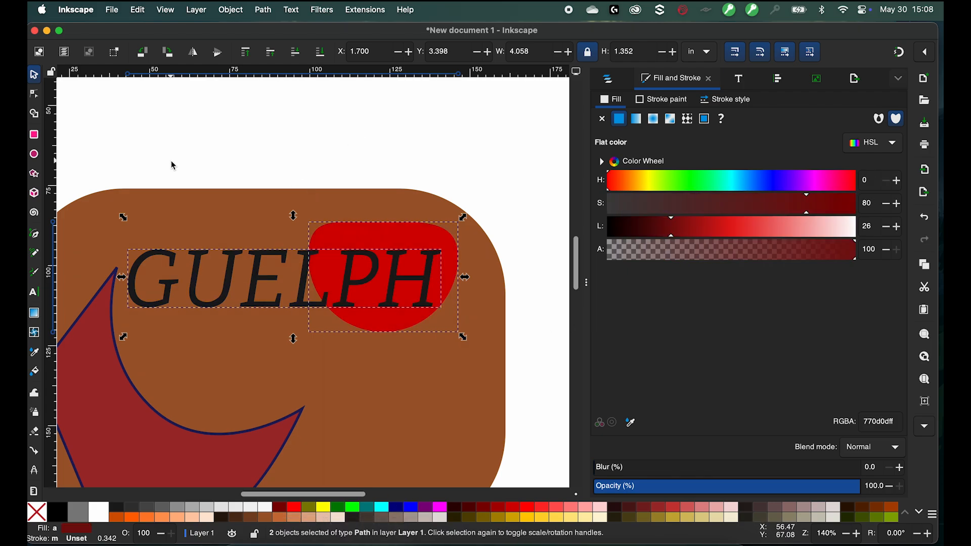
# - Duplicate the GUELPH text and red shape again and fill the copies navy
pyautogui.press('super+d')
pyautogui.moveTo(314, 277); pyautogui.dragTo(330, 128)
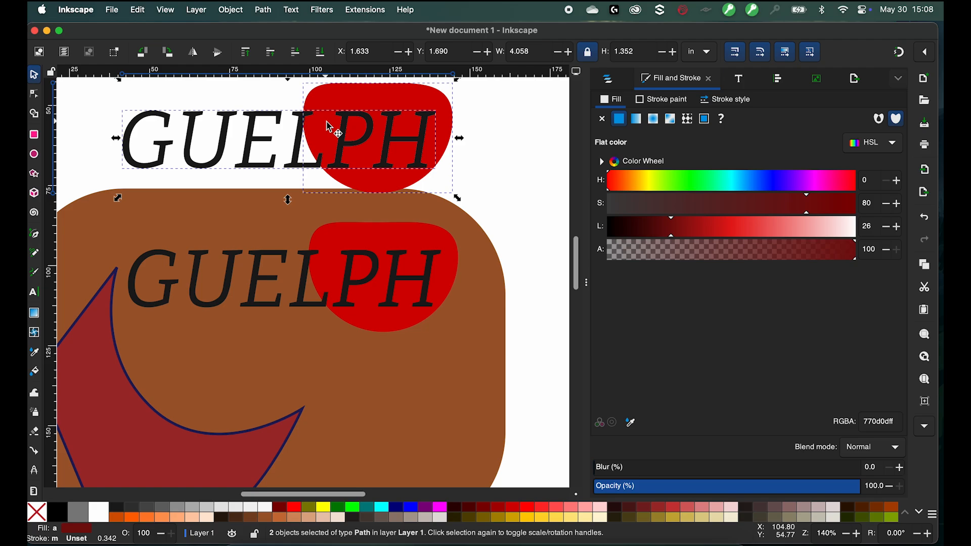
pyautogui.press('super+z')
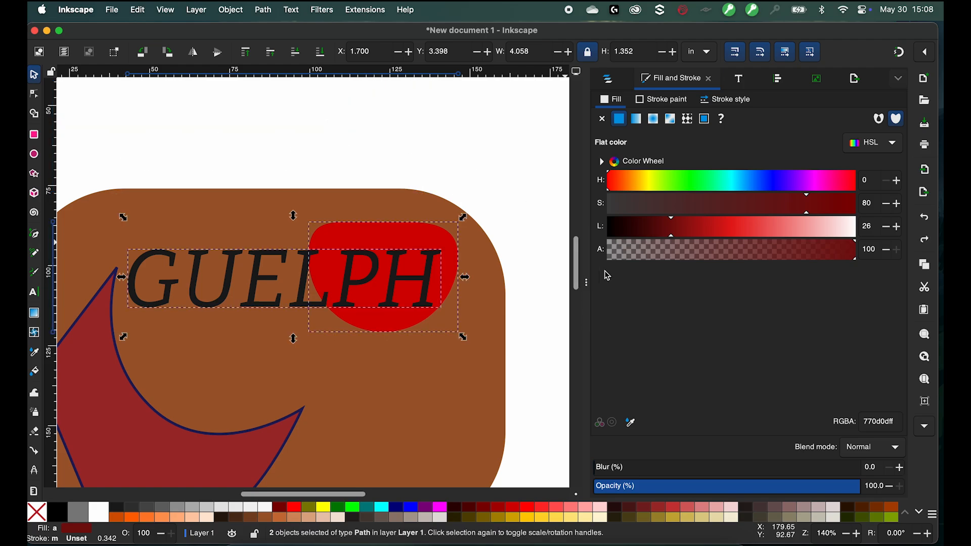
pyautogui.click(400, 511)
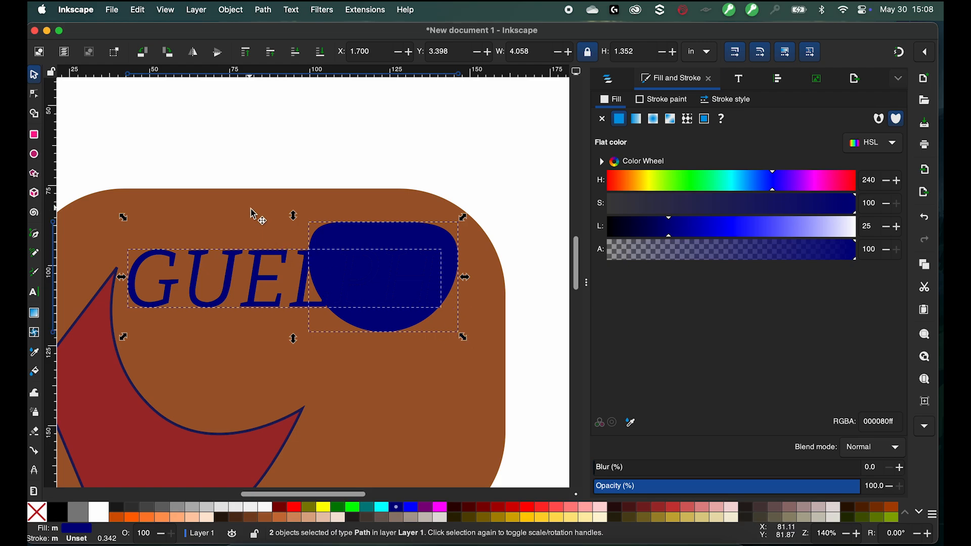
# - Unite the navy text and shape copies into one path with Union
pyautogui.click(263, 10)
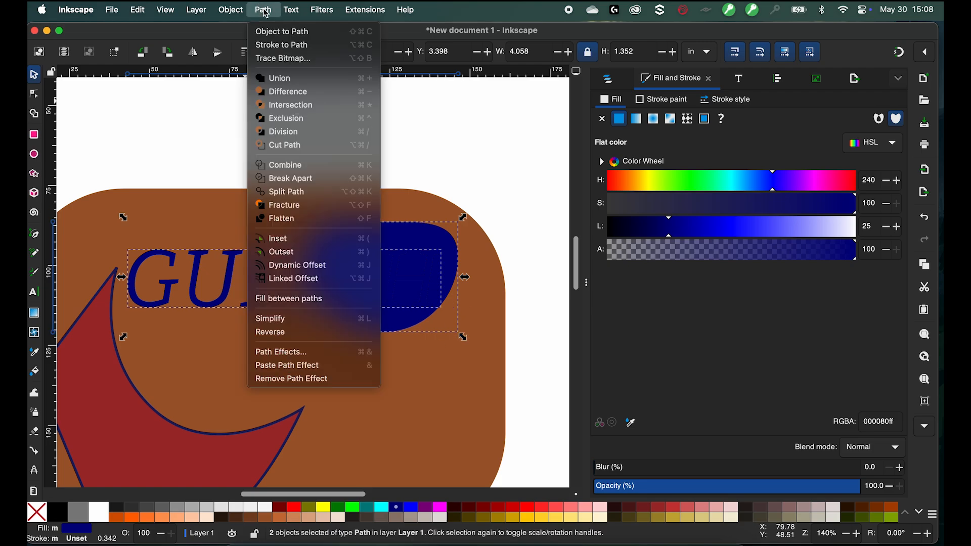
pyautogui.click(291, 80)
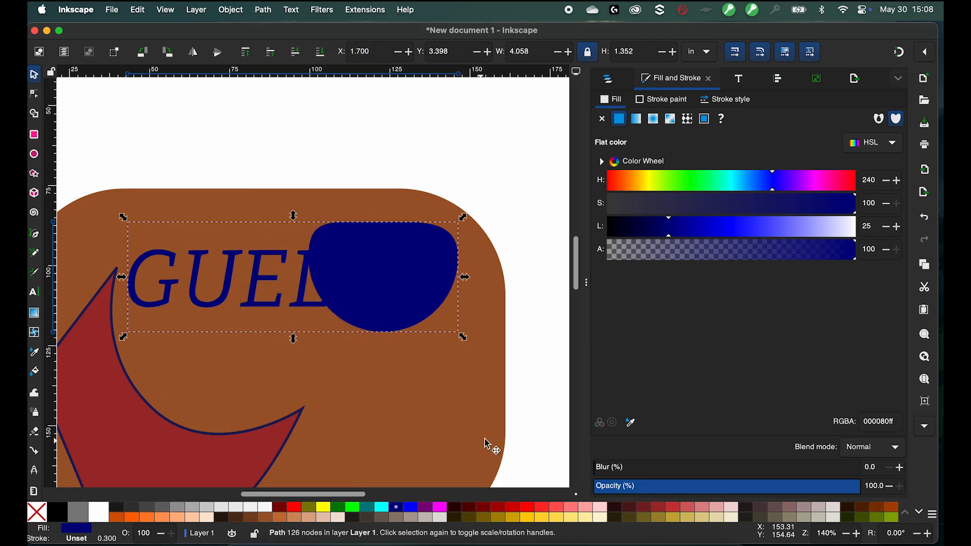
# - Add the rounded rectangle to the selection and cut the navy shape out of it with Difference
pyautogui.keyDown('shift'); pyautogui.click(416, 373); pyautogui.keyUp('shift')
pyautogui.click(293, 11)
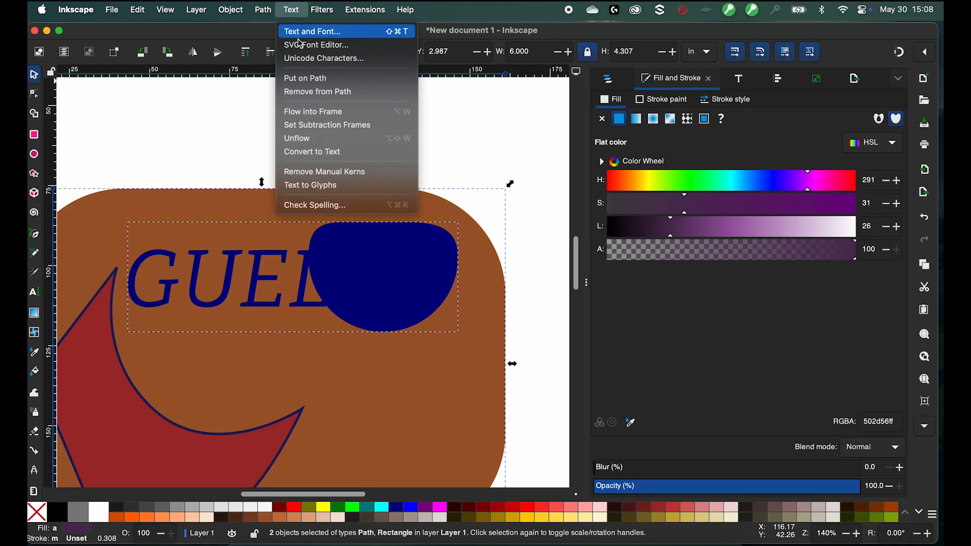
pyautogui.moveTo(263, 11)
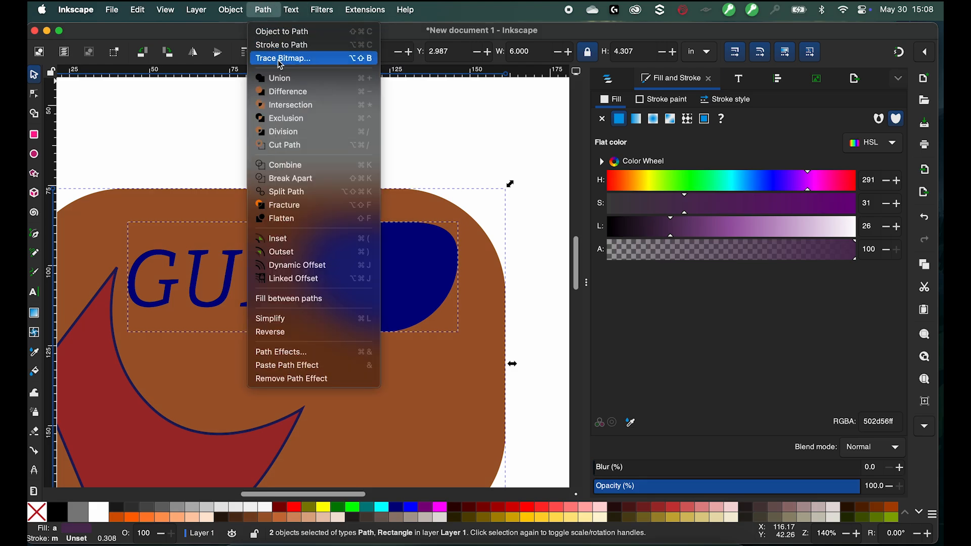
pyautogui.click(284, 92)
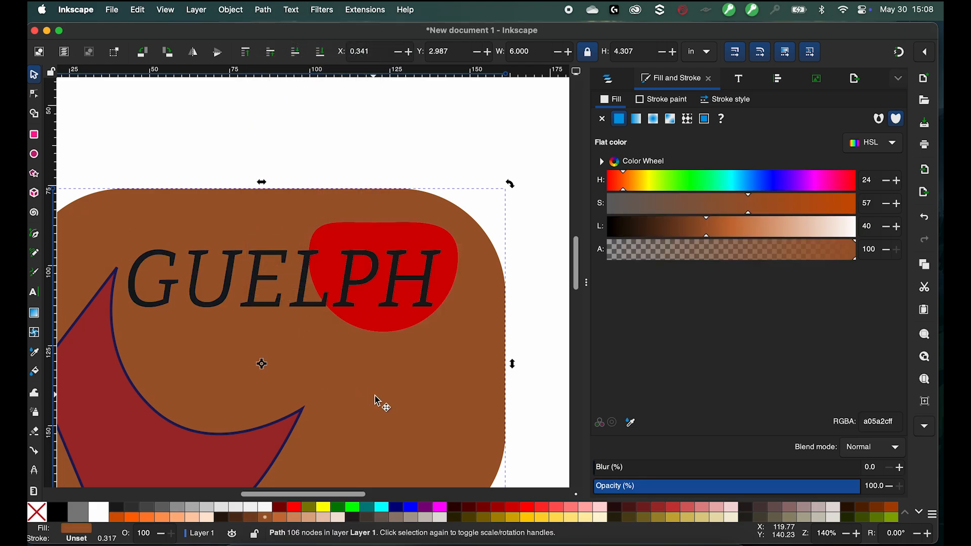
# - Move the red shape and GUELPH text aside to reveal the cutout, then undo both moves
pyautogui.moveTo(372, 249); pyautogui.dragTo(357, 81)
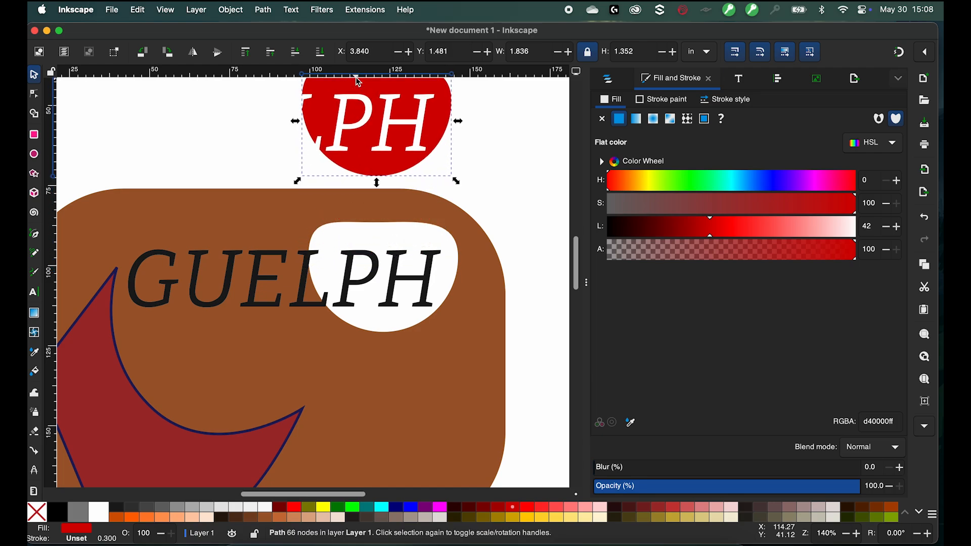
pyautogui.moveTo(306, 298); pyautogui.dragTo(293, 167)
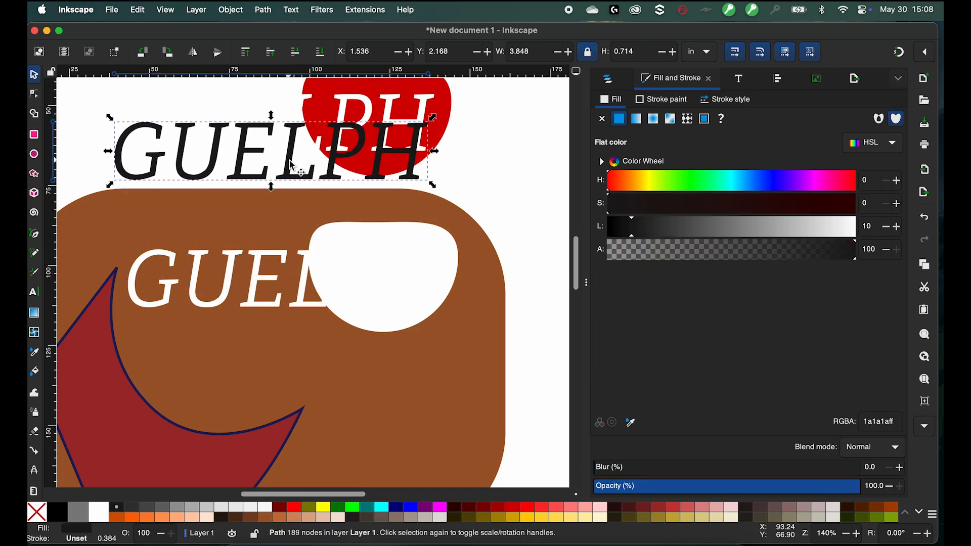
pyautogui.hotkey('ctrl', 'z')
pyautogui.hotkey('ctrl', 'z')
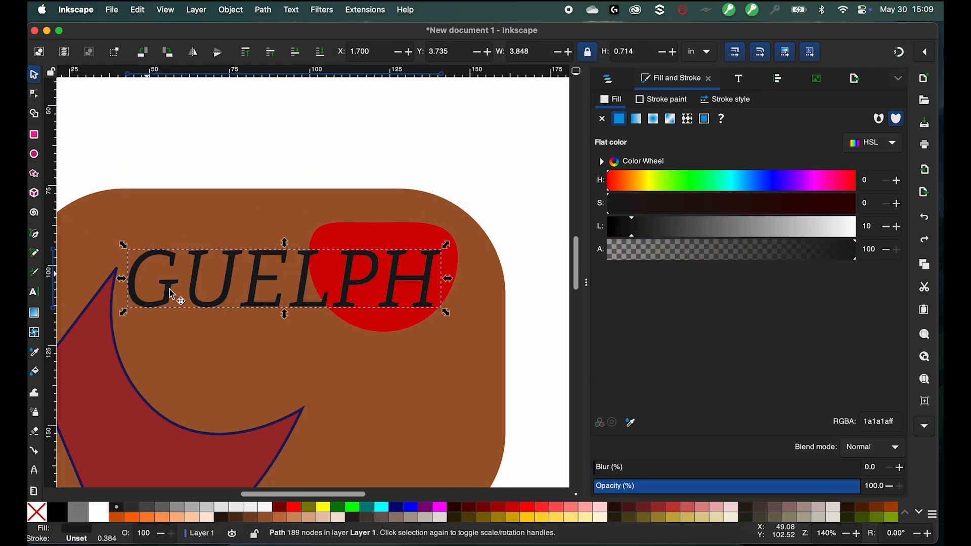
pyautogui.click(329, 152)
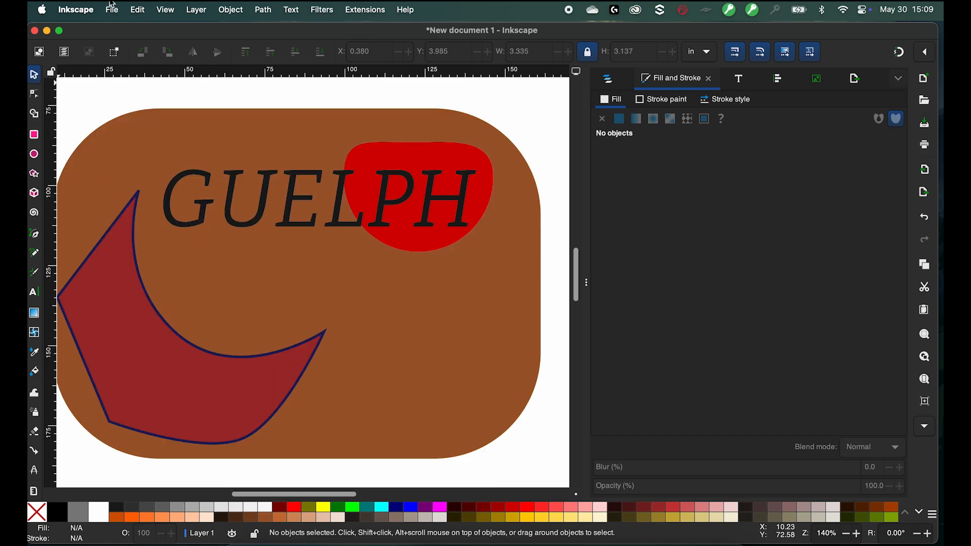
pyautogui.click(138, 10)
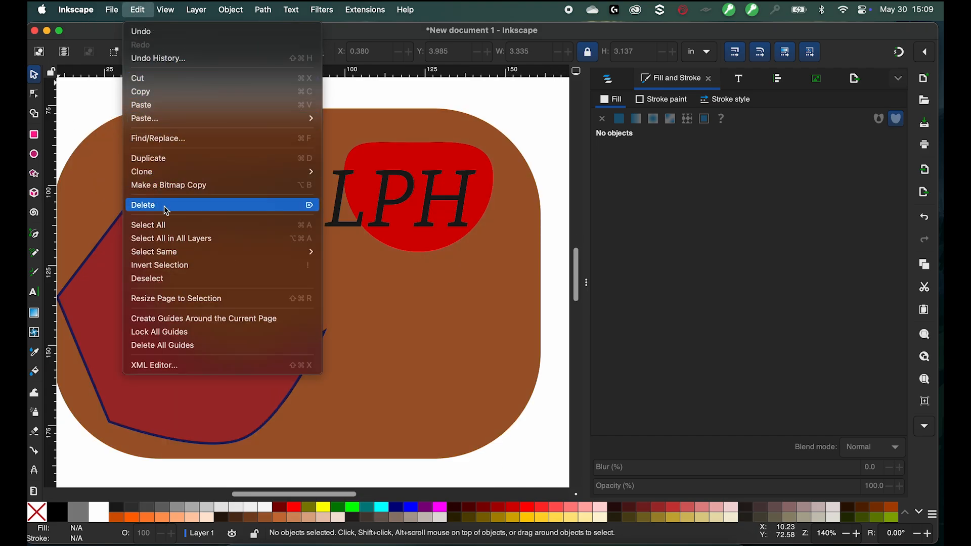
pyautogui.moveTo(174, 257)
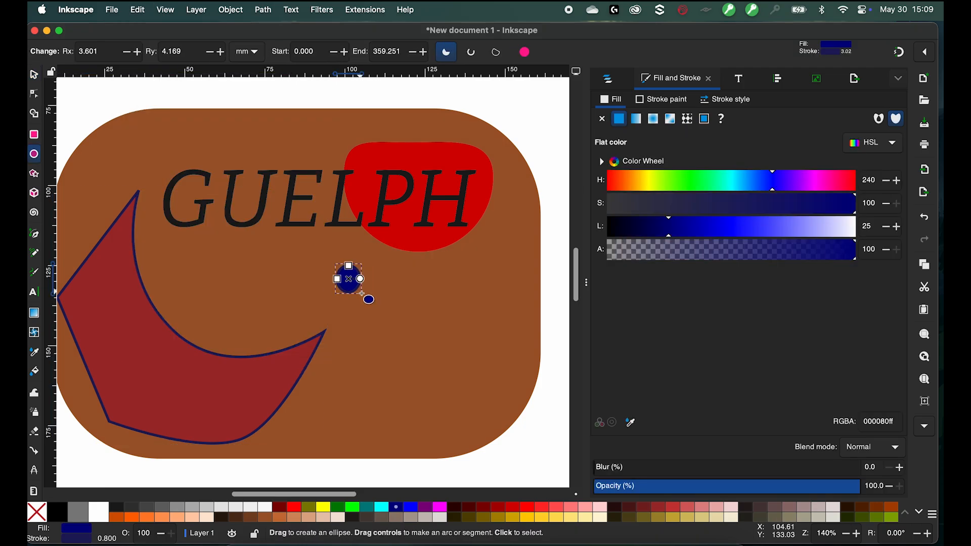
# - Draw four small navy circles with the Ellipse tool below the red shape
pyautogui.moveTo(388, 306); pyautogui.dragTo(415, 331)
pyautogui.moveTo(450, 251)
pyautogui.mouseDown()
pyautogui.moveTo(474, 275)
pyautogui.moveTo(483, 332)
pyautogui.mouseUp()
pyautogui.click(40, 76)
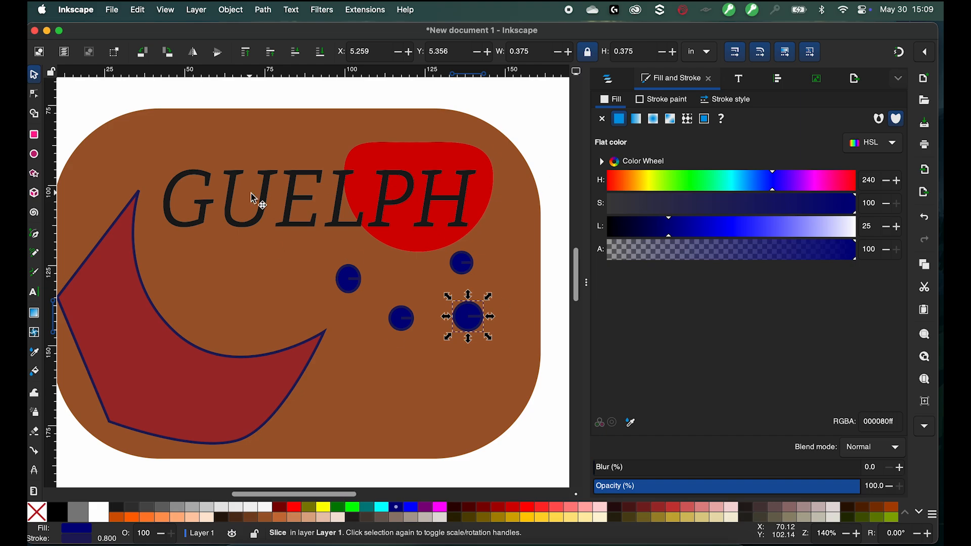
# - Select all four circles by matching fill colour and unite them into one path
pyautogui.click(111, 10)
pyautogui.moveTo(137, 10)
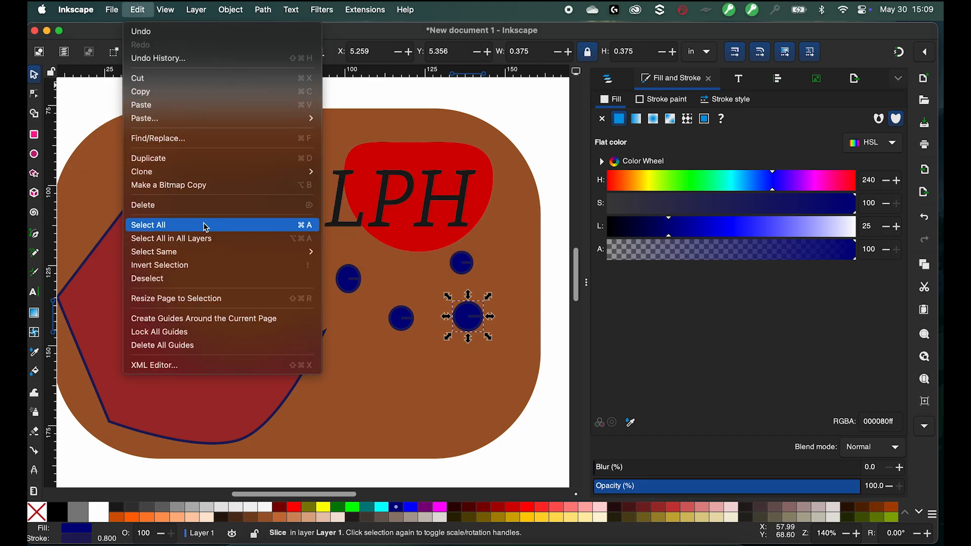
pyautogui.moveTo(299, 252)
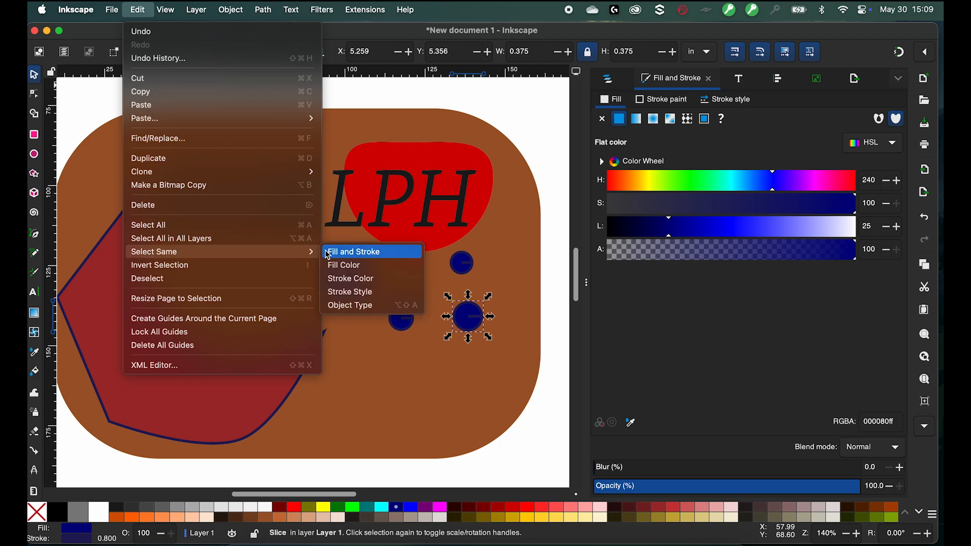
pyautogui.click(356, 264)
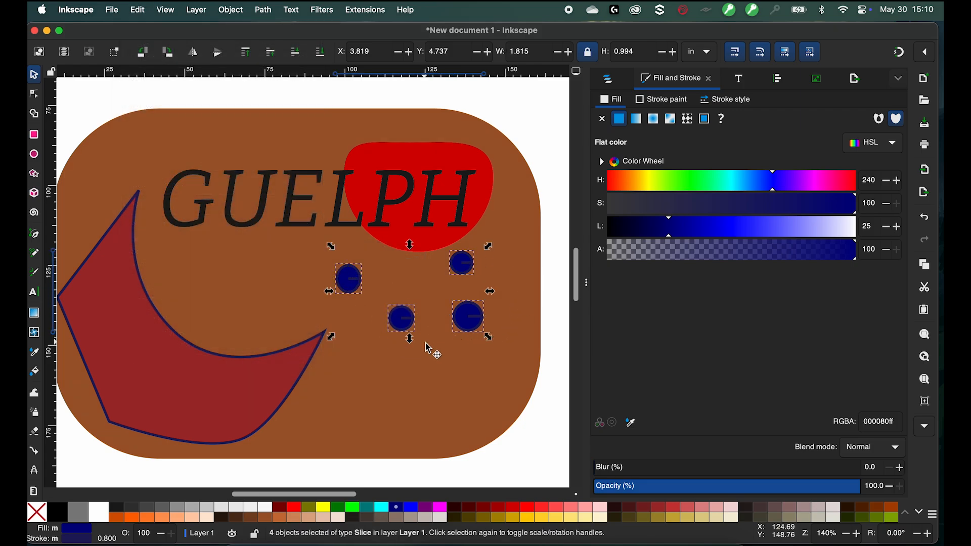
pyautogui.click(263, 10)
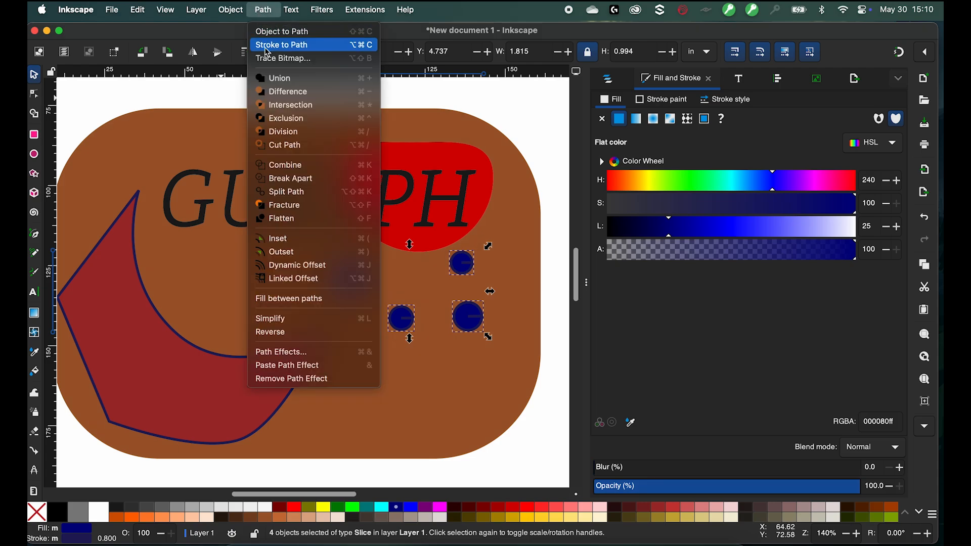
pyautogui.click(287, 85)
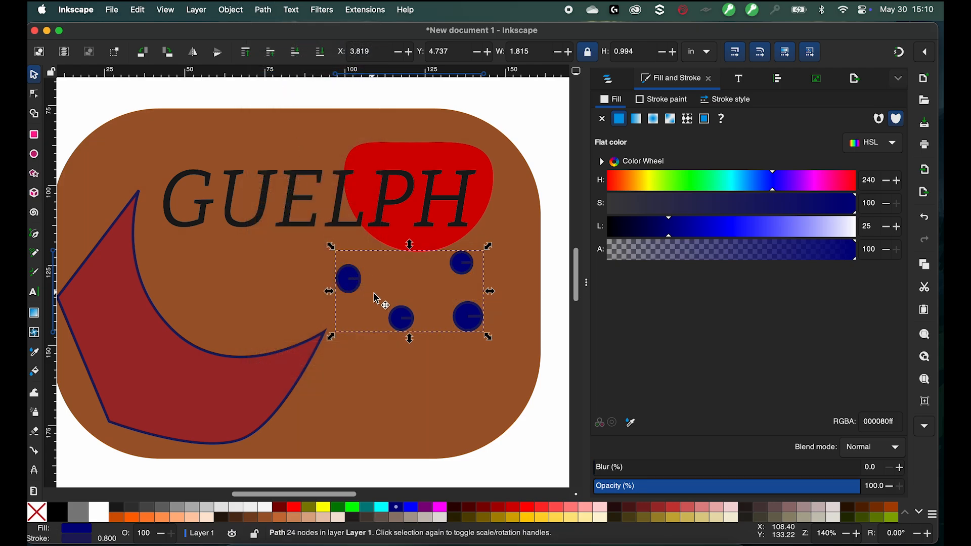
# - Move the united circles lower and slightly right within the rounded rectangle
pyautogui.moveTo(345, 283); pyautogui.dragTo(366, 346)
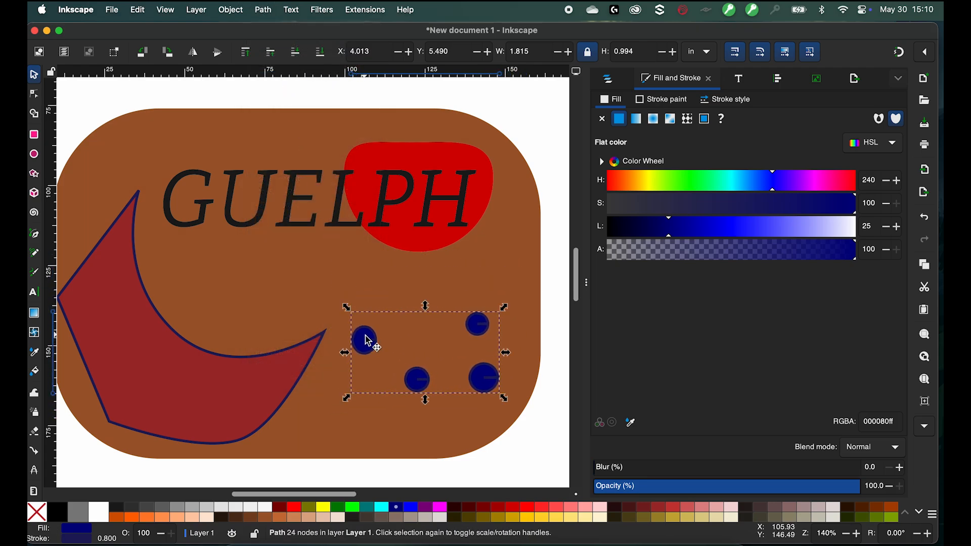
pyautogui.click(539, 138)
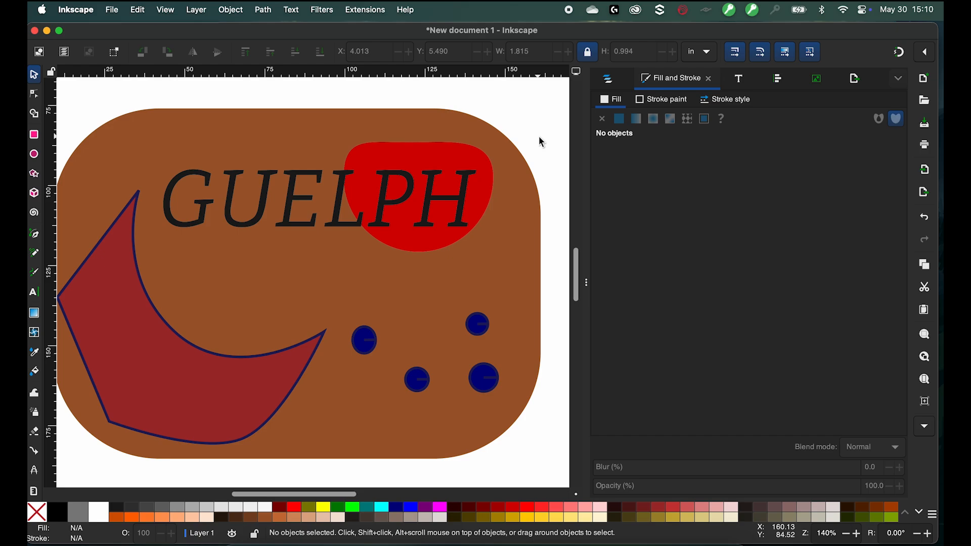
# - Undo the recent move and union of the navy circles
pyautogui.click(361, 348)
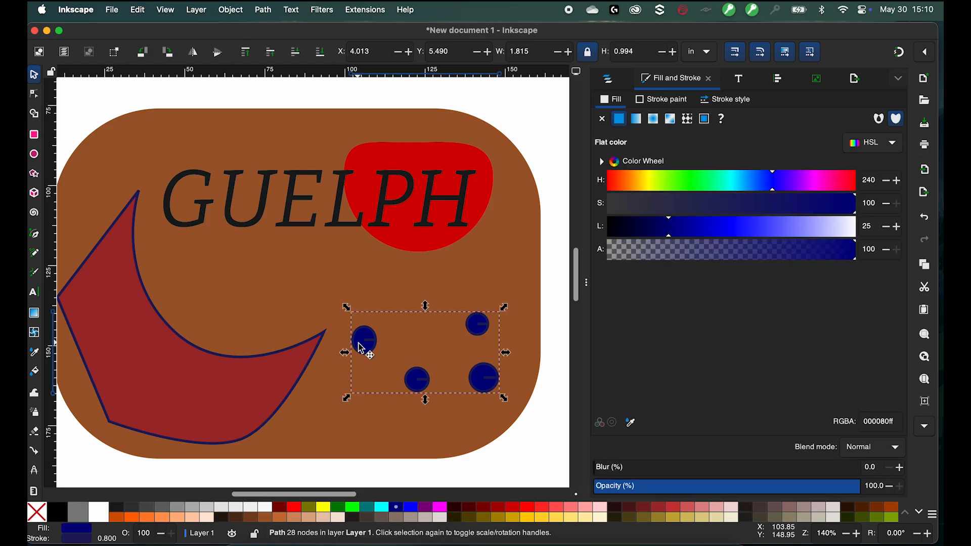
pyautogui.press('super+z')
pyautogui.press('super+z')
pyautogui.press('super+z')
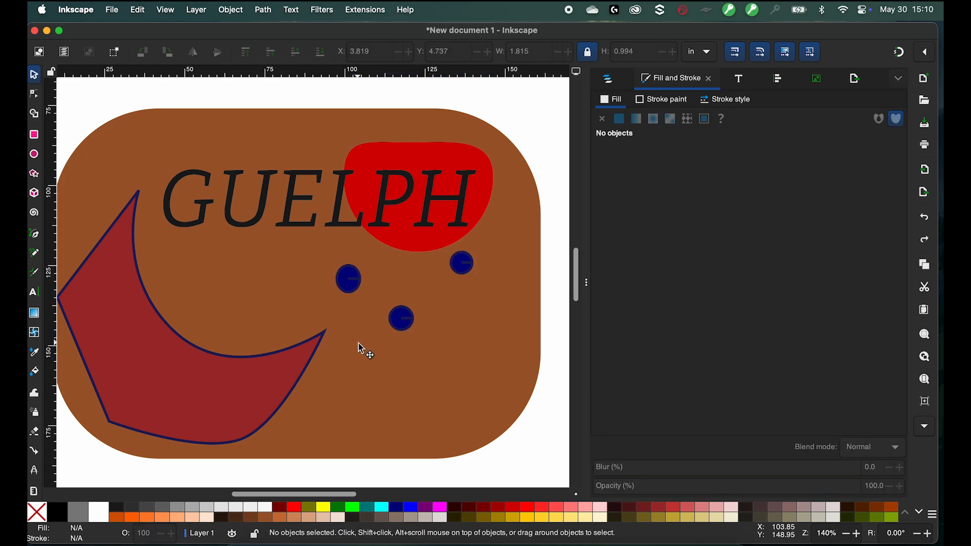
# - Select the three navy circles and open Align and Distribute, aligning relative to the last selected object
pyautogui.click(396, 324)
pyautogui.click(357, 284)
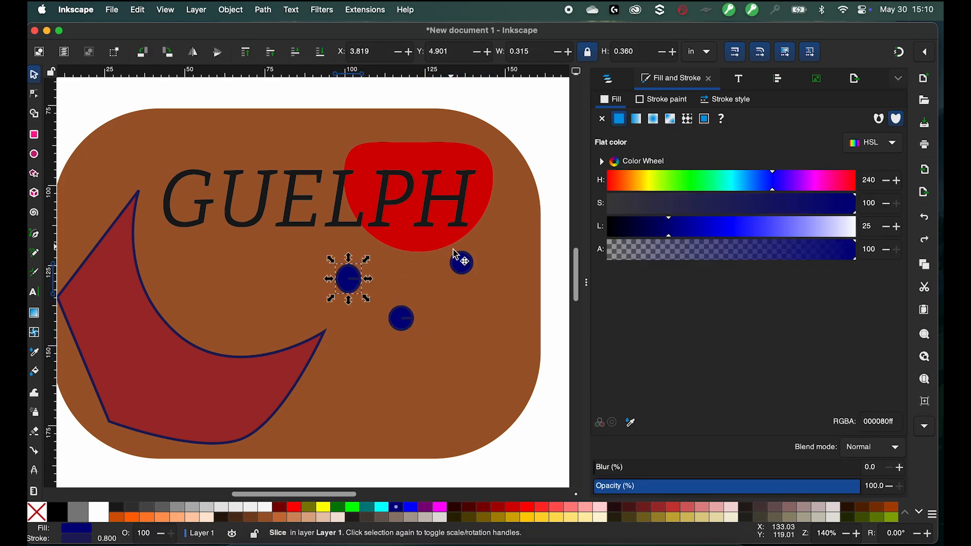
pyautogui.keyDown('shift'); pyautogui.click(462, 263); pyautogui.keyUp('shift')
pyautogui.keyDown('shift'); pyautogui.click(407, 321); pyautogui.keyUp('shift')
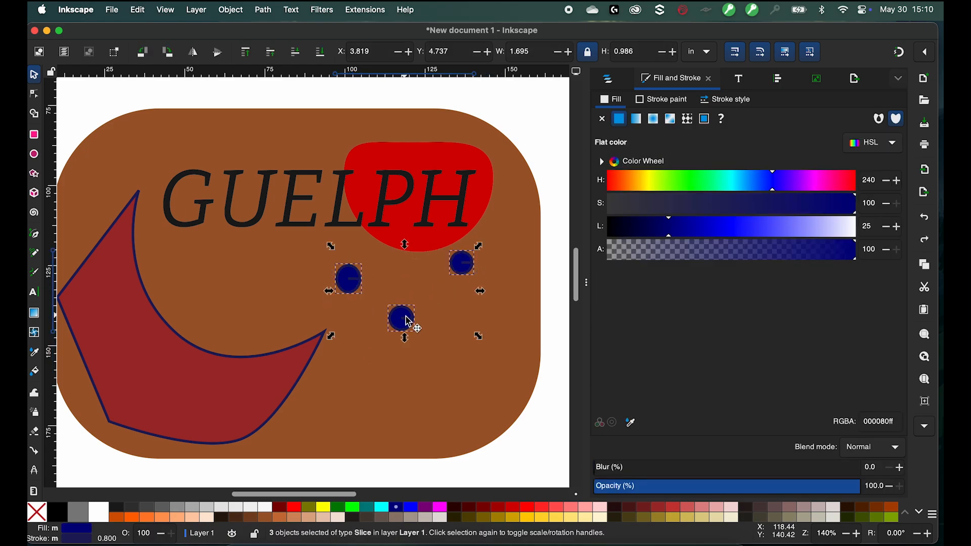
pyautogui.click(251, 15)
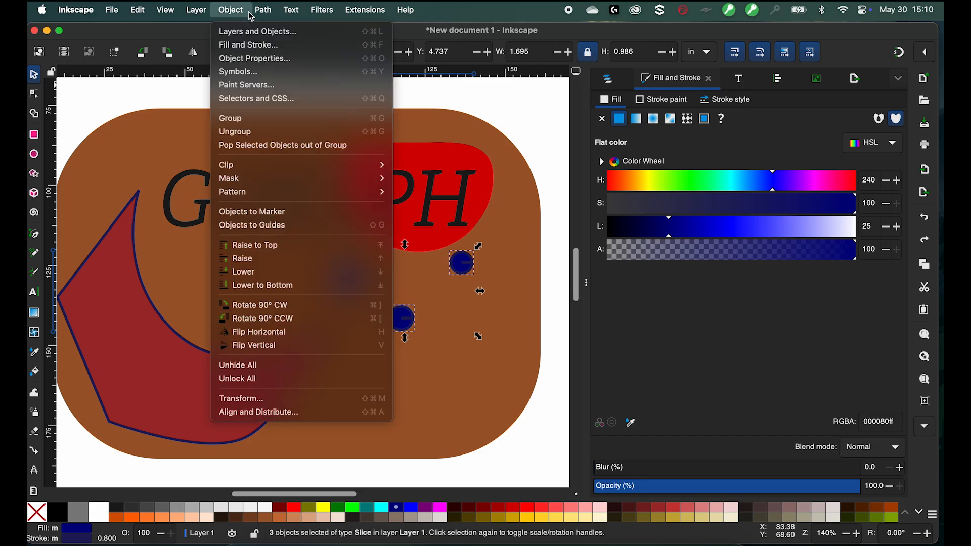
pyautogui.click(271, 413)
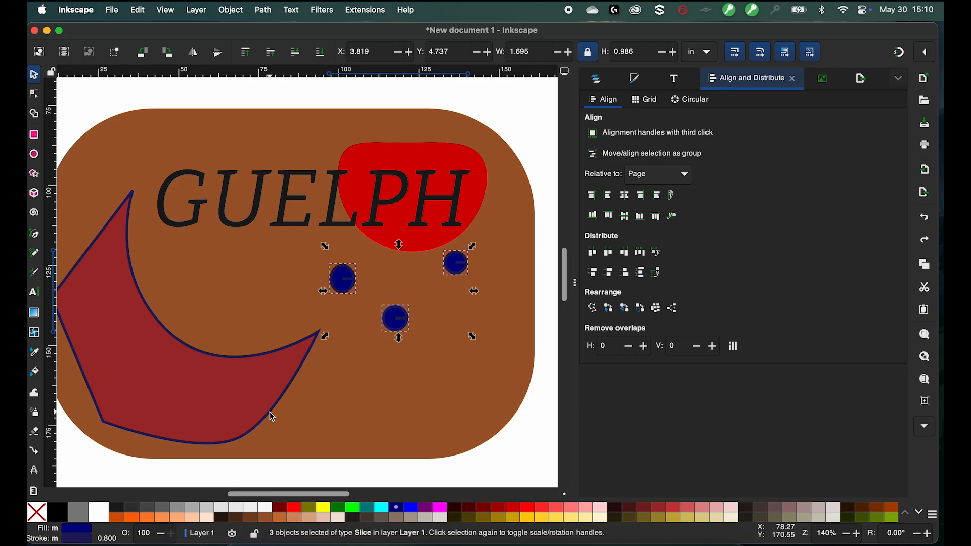
pyautogui.click(666, 175)
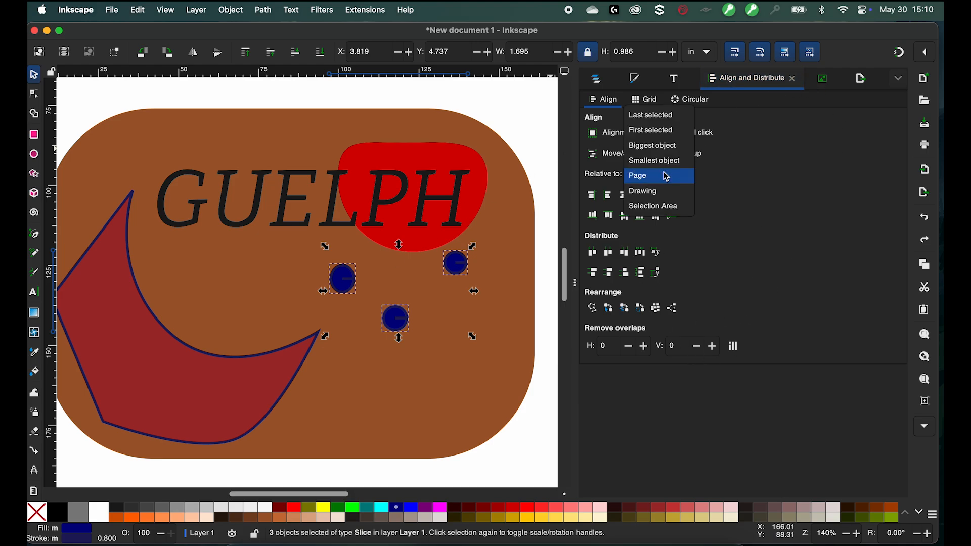
pyautogui.click(660, 116)
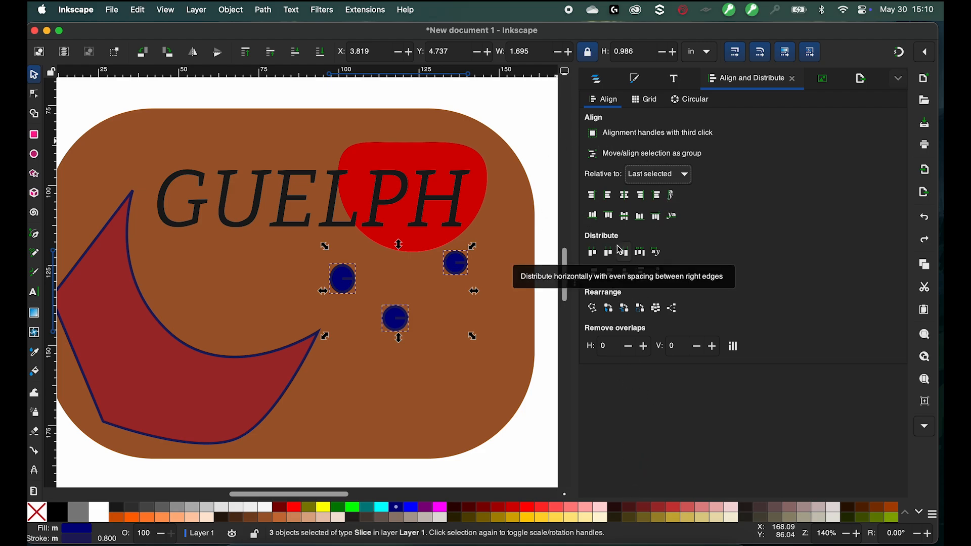
# - Try centring the circles on the vertical axis and on the horizontal axis, undoing each attempt
pyautogui.click(627, 204)
pyautogui.hotkey('ctrl', 'z')
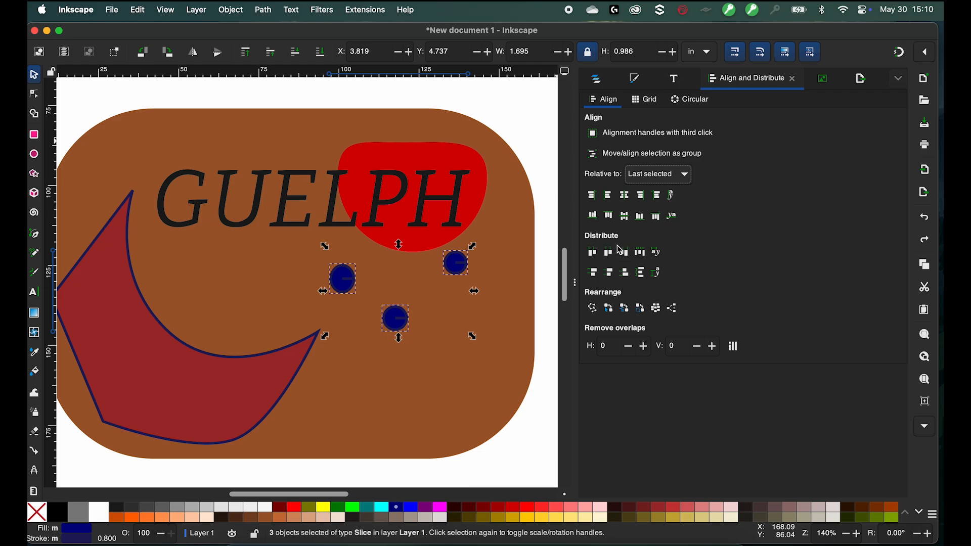
pyautogui.click(625, 197)
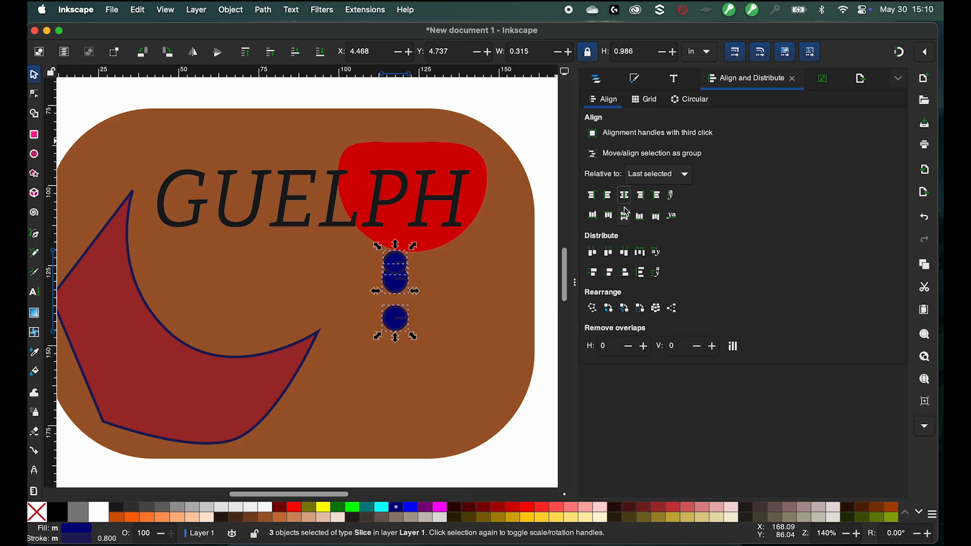
pyautogui.press('super+z')
pyautogui.click(625, 217)
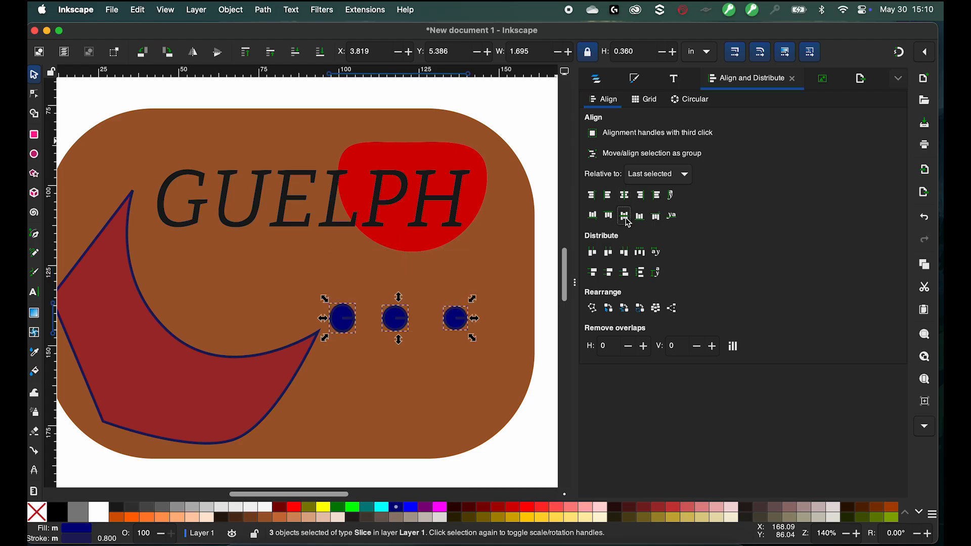
pyautogui.press('super+z')
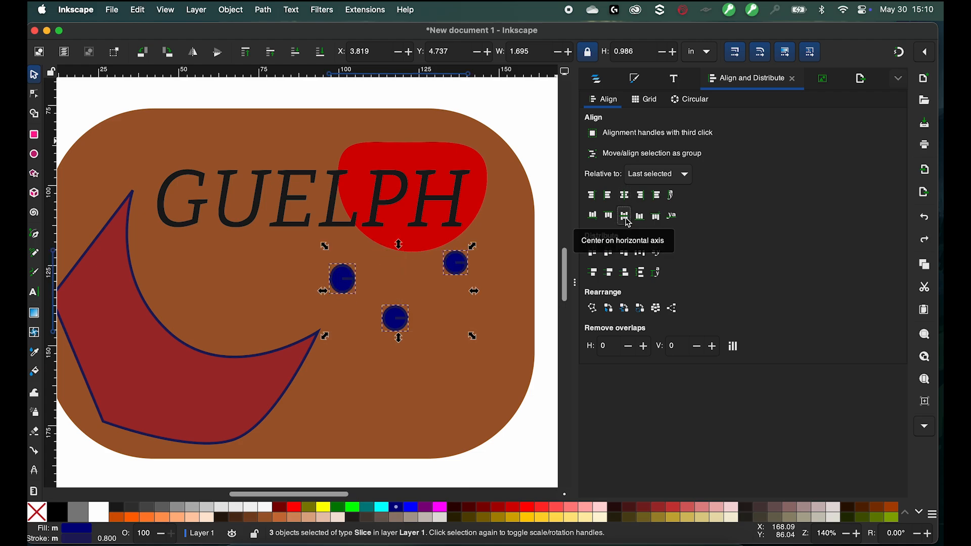
# - Align the three circles' bottom edges into a row and distribute them with equal horizontal spacing
pyautogui.click(646, 223)
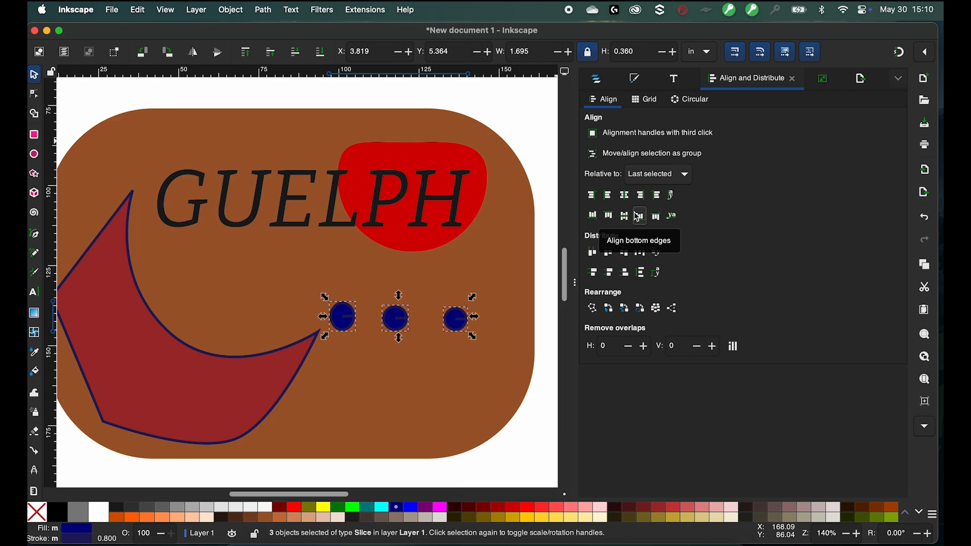
pyautogui.click(646, 196)
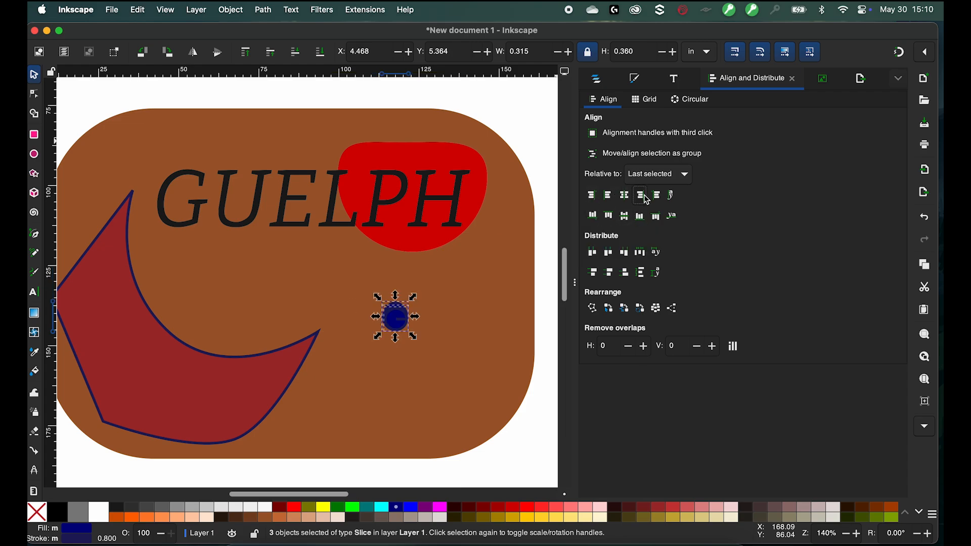
pyautogui.click(657, 198)
pyautogui.press('super+z')
pyautogui.press('super+z')
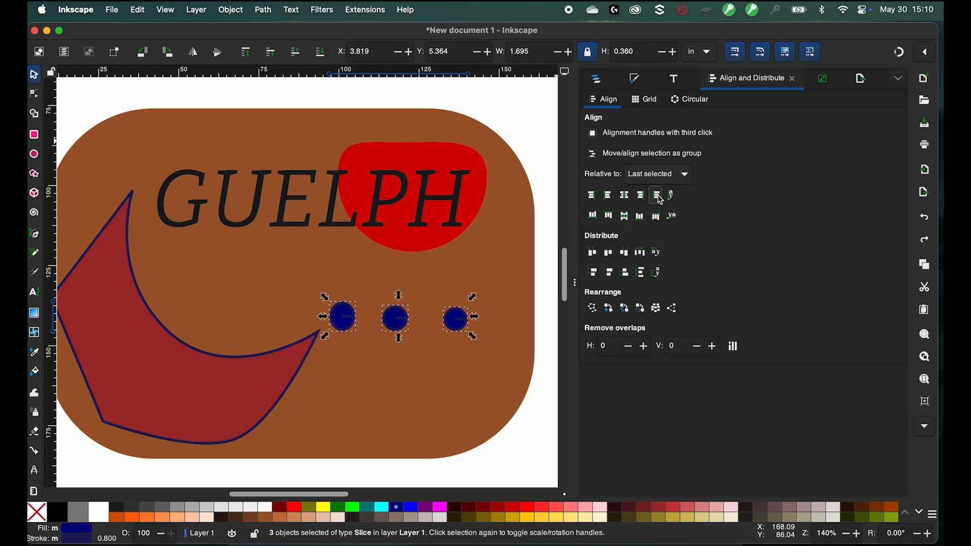
pyautogui.click(610, 257)
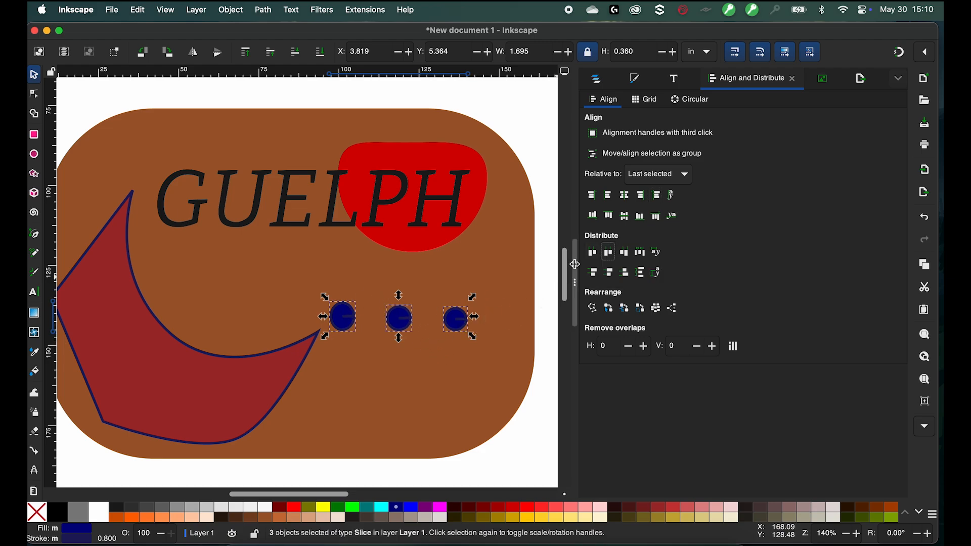
# - Reselect the three circles, group them, and move the group up toward the GUELPH text
pyautogui.click(496, 275)
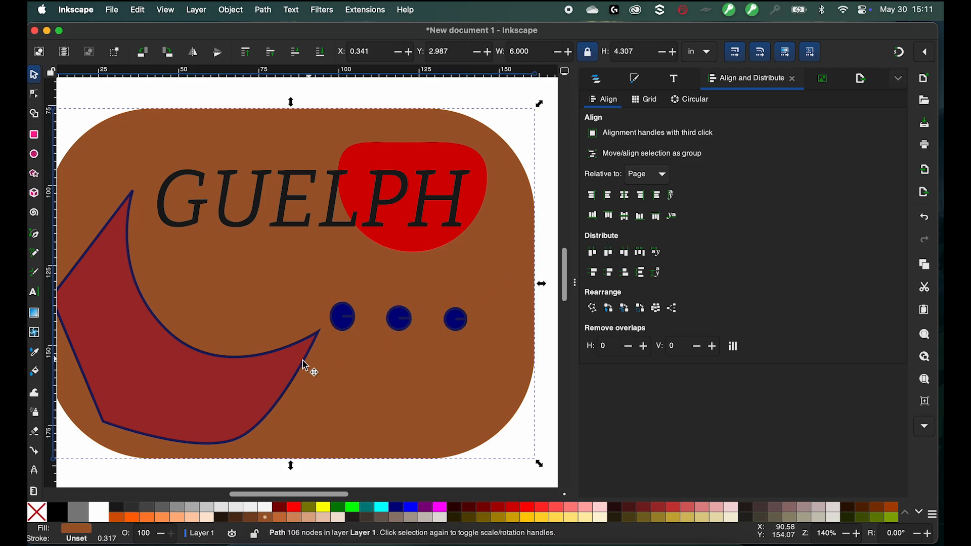
pyautogui.click(343, 316)
pyautogui.click(404, 320)
pyautogui.keyDown('shift'); pyautogui.click(456, 318); pyautogui.keyUp('shift')
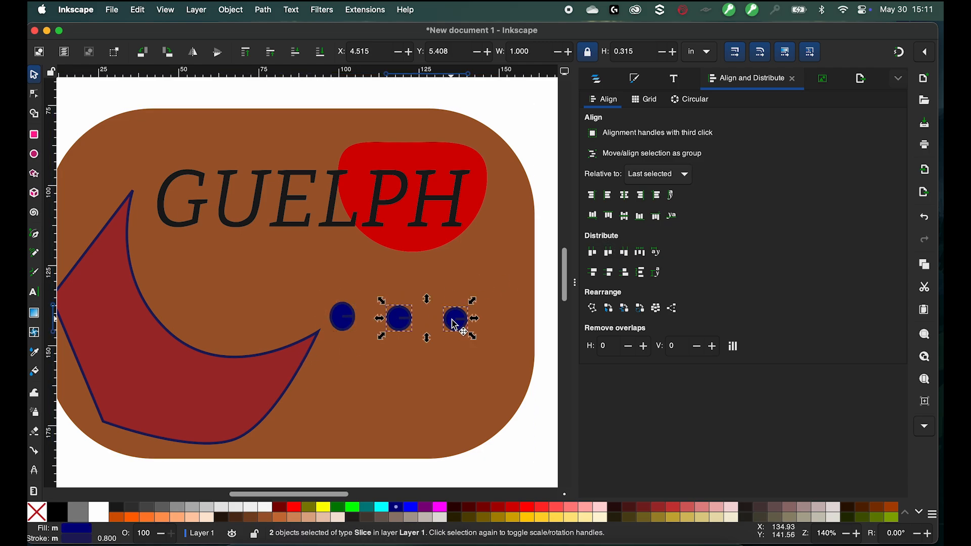
pyautogui.keyDown('shift'); pyautogui.click(342, 321); pyautogui.keyUp('shift')
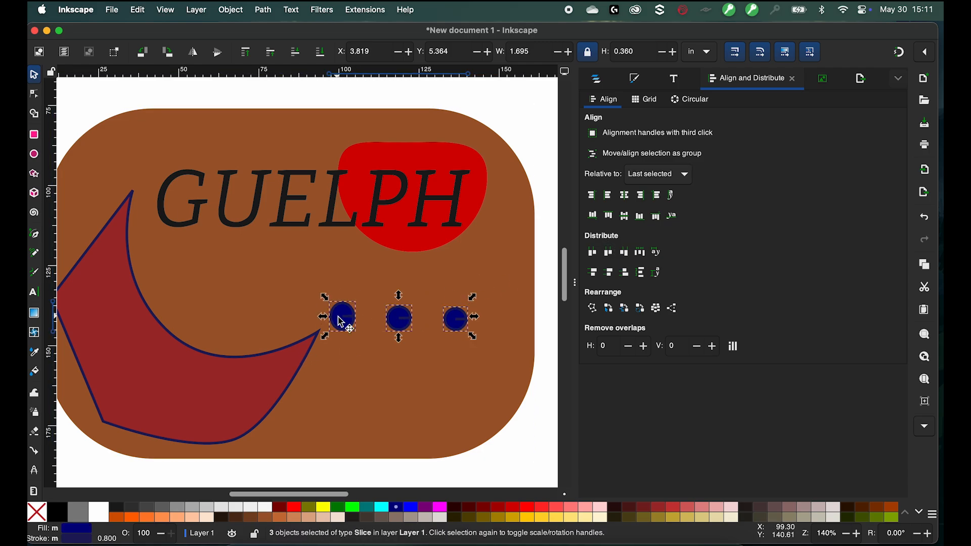
pyautogui.rightClick(342, 323)
pyautogui.click(385, 377)
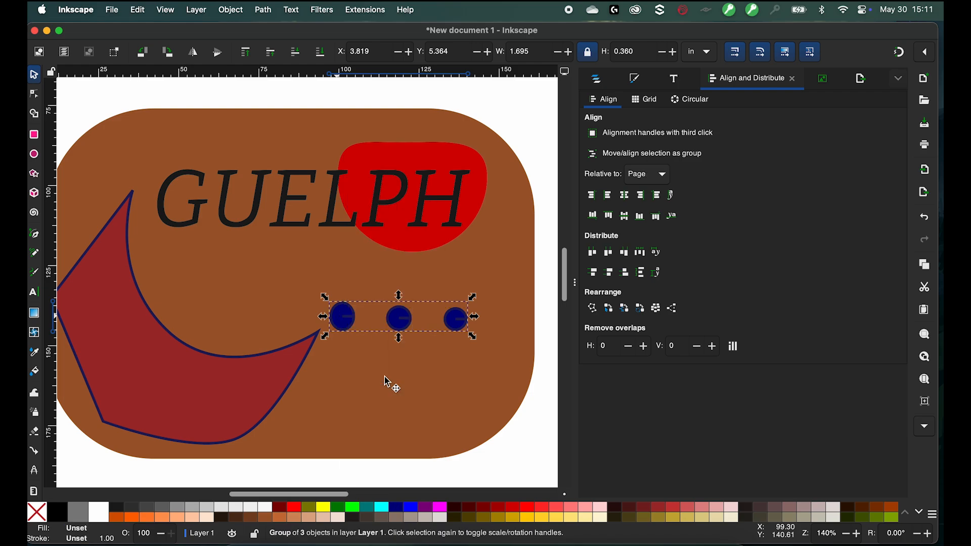
pyautogui.moveTo(399, 319); pyautogui.dragTo(396, 278)
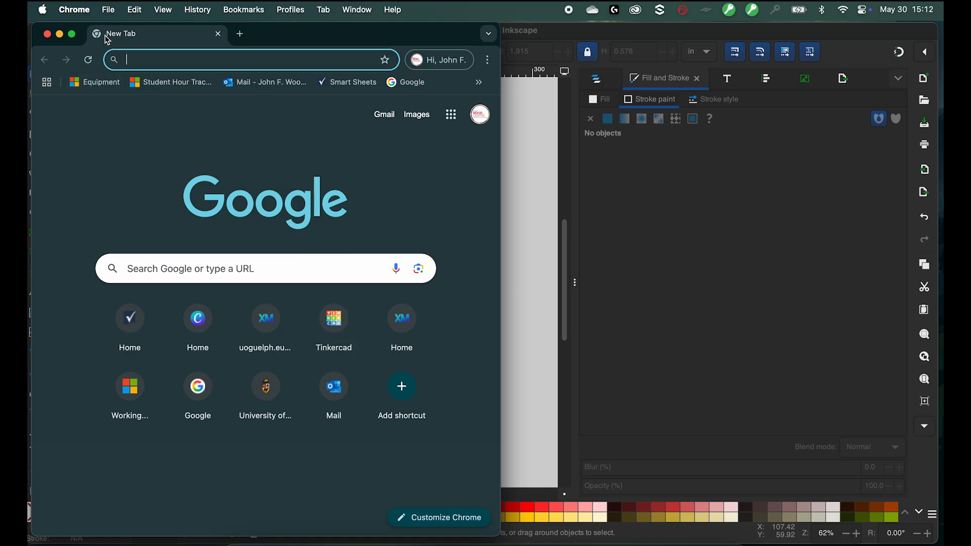
# - Switch to Chrome, open YouTube and search for inkscape
pyautogui.write('youtube')
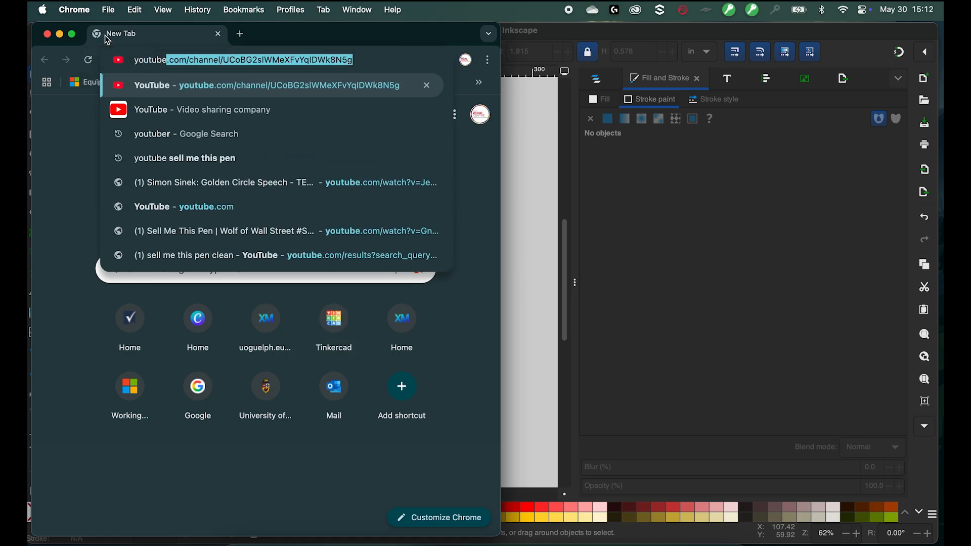
pyautogui.press('Return')
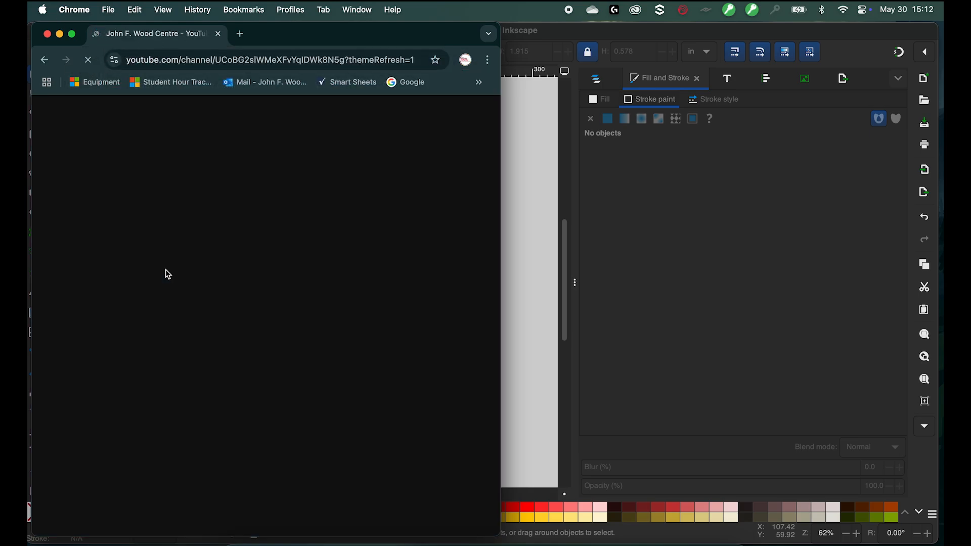
pyautogui.press('/')
pyautogui.write('inkscap')
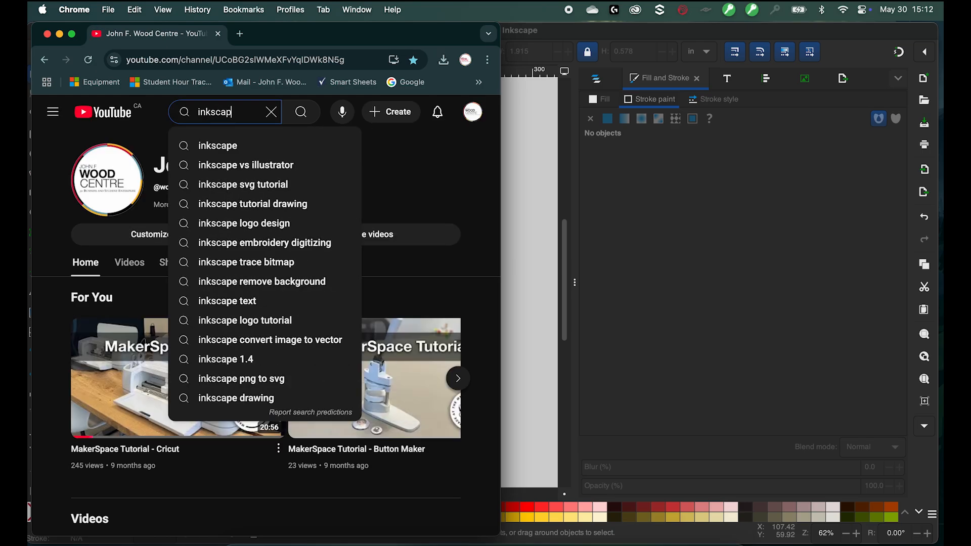
pyautogui.write('e')
pyautogui.press('Return')
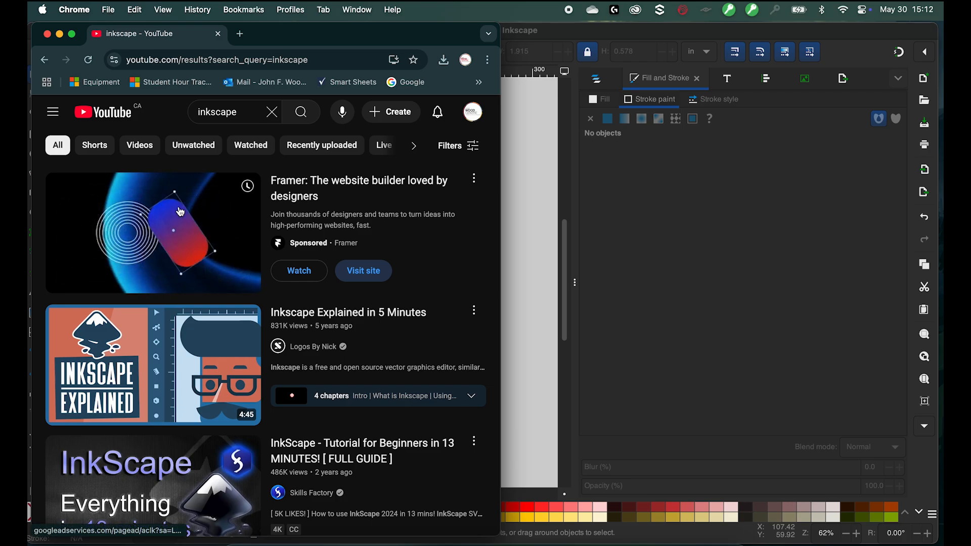
# - Scroll through the Inkscape video search results
pyautogui.scroll(-2, 181, 212)
pyautogui.scroll(-6, 180, 212)
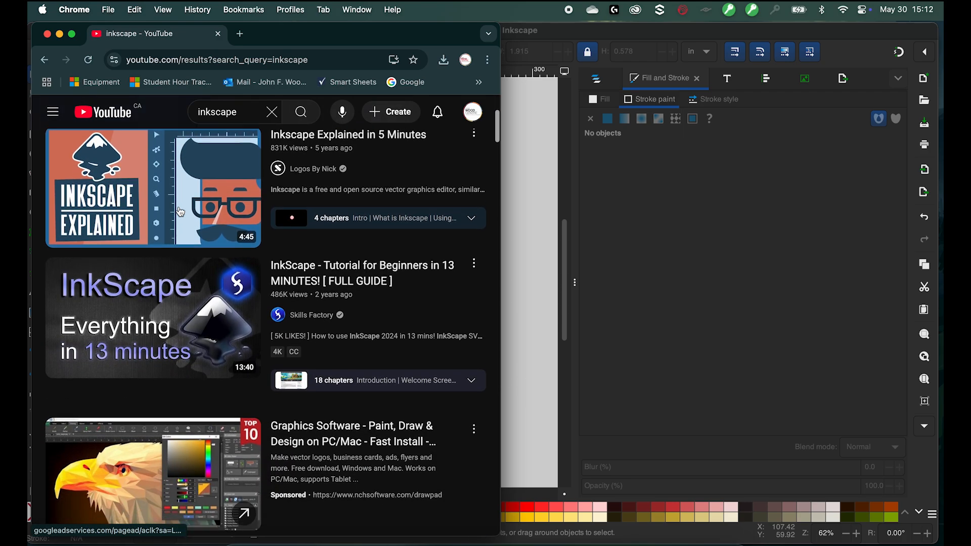
pyautogui.scroll(-4, 180, 213)
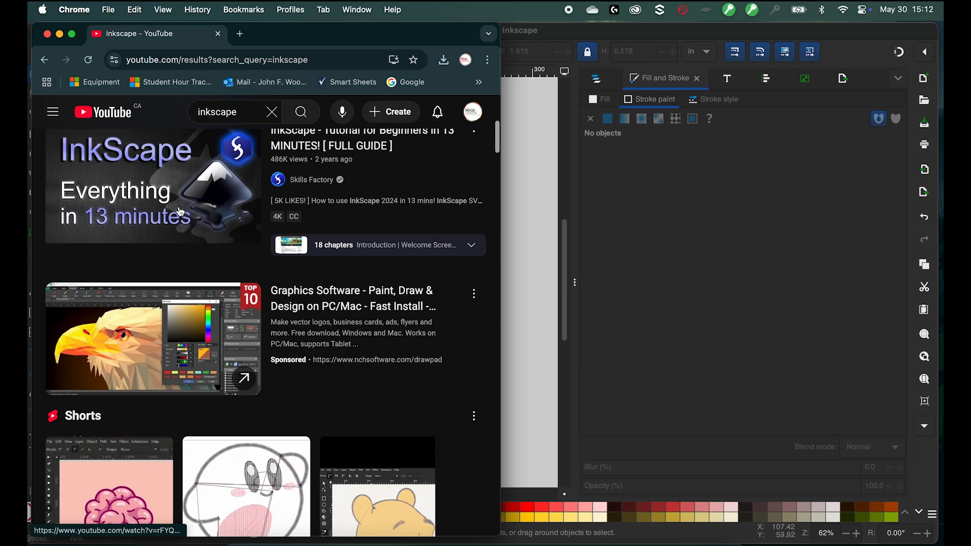
pyautogui.scroll(-5, 181, 213)
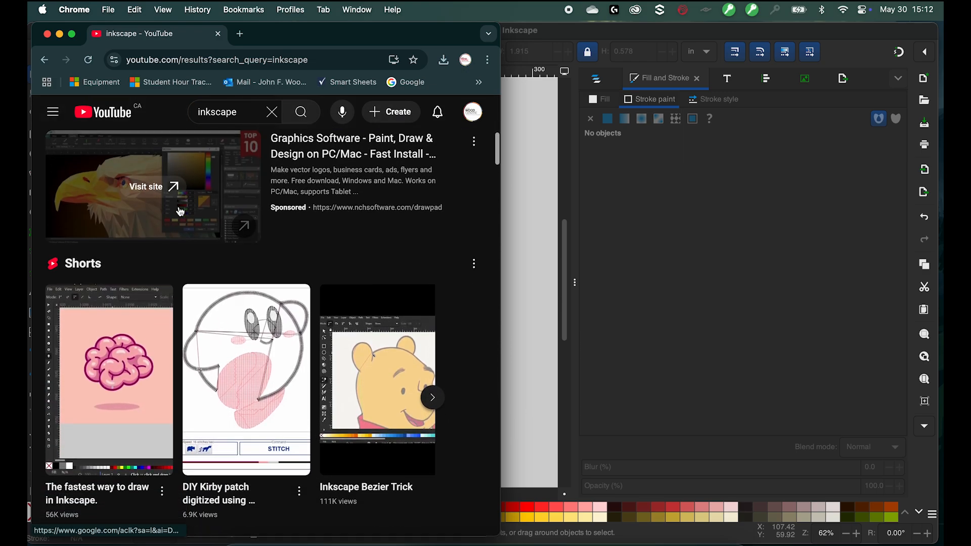
pyautogui.scroll(-4, 181, 212)
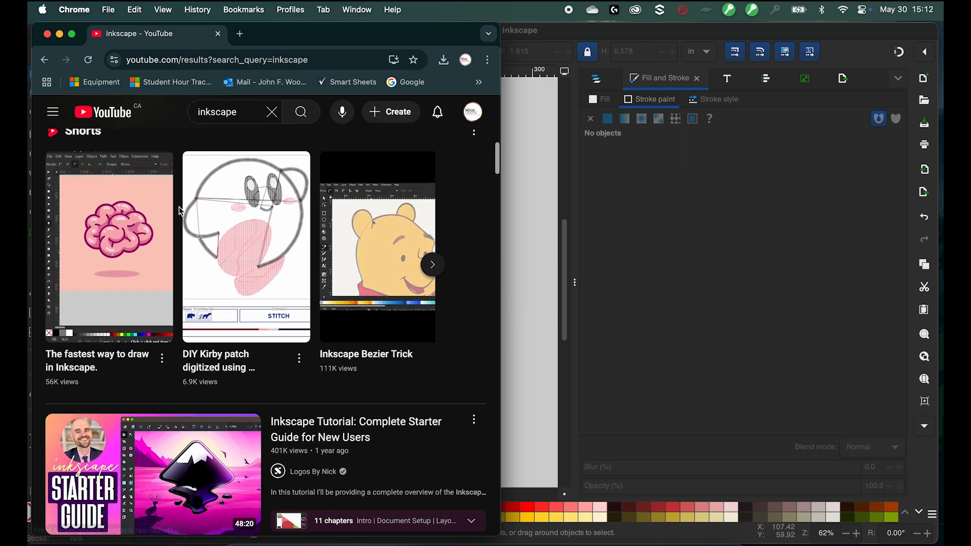
pyautogui.scroll(-6, 181, 211)
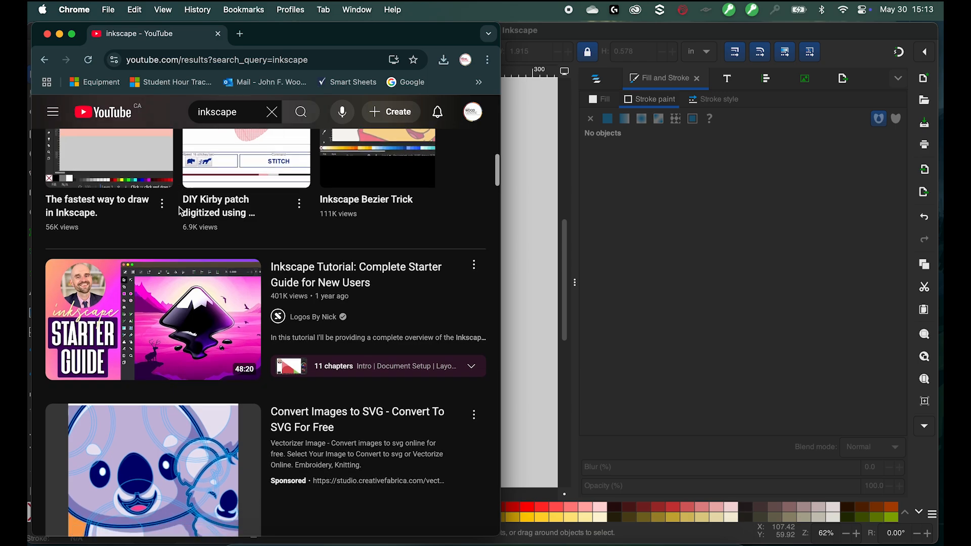
pyautogui.scroll(-6, 180, 212)
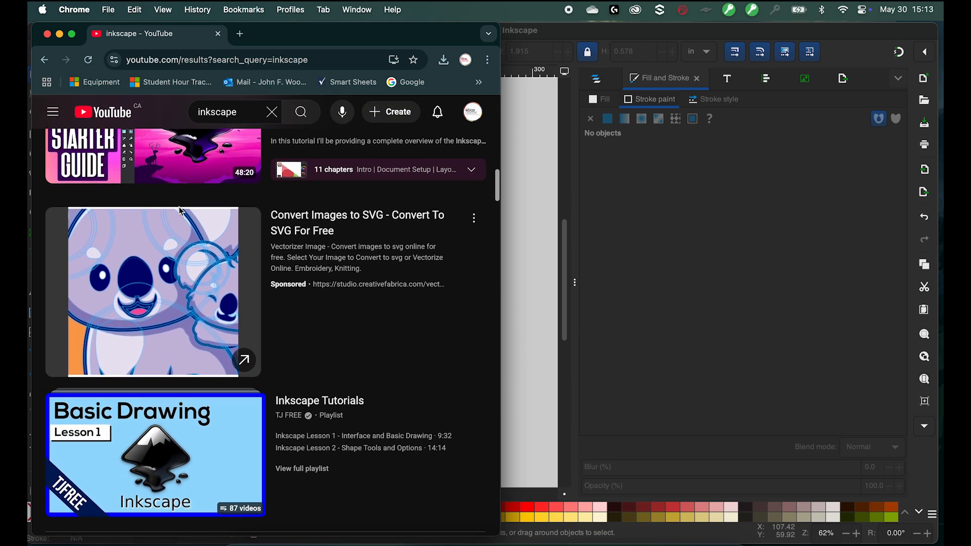
pyautogui.scroll(-4, 181, 212)
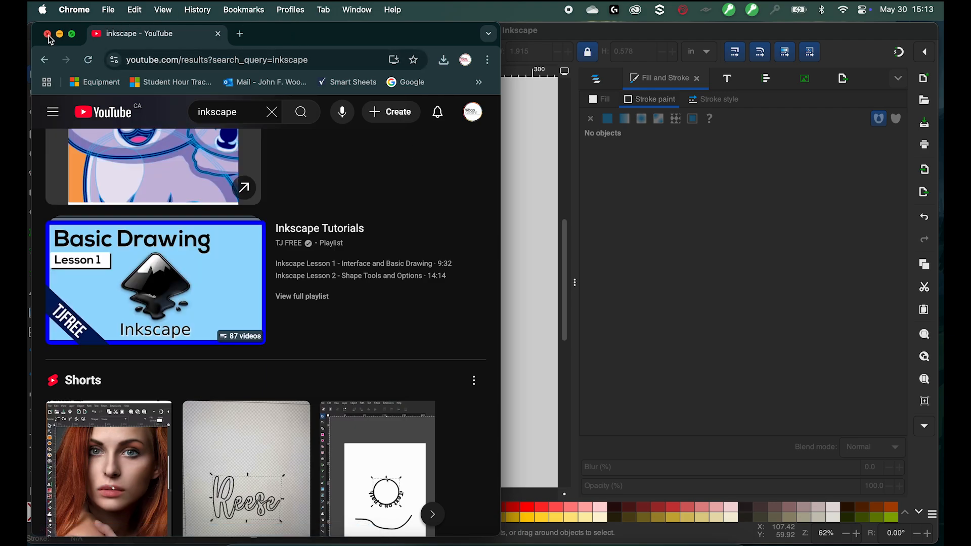
# - Open a new browser tab and search for google images
pyautogui.click(239, 35)
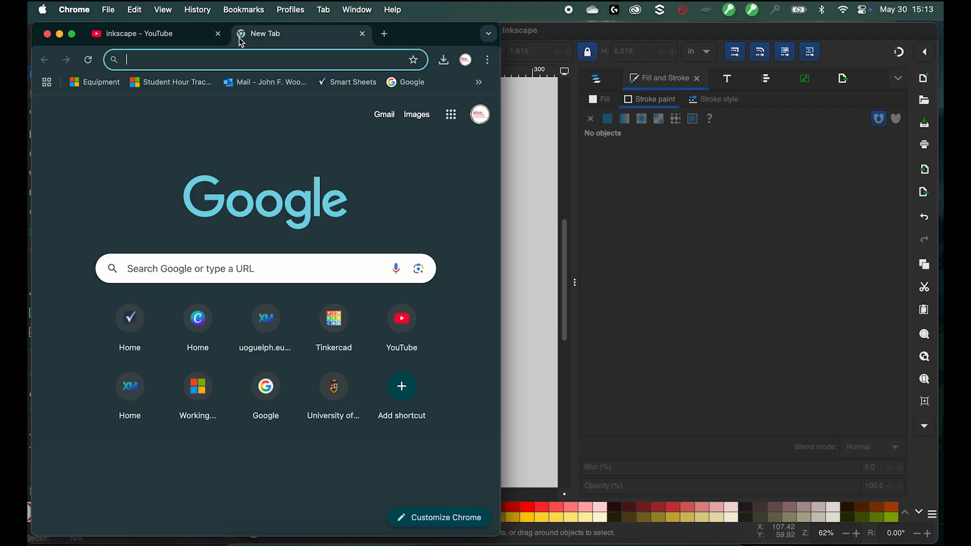
pyautogui.write('go')
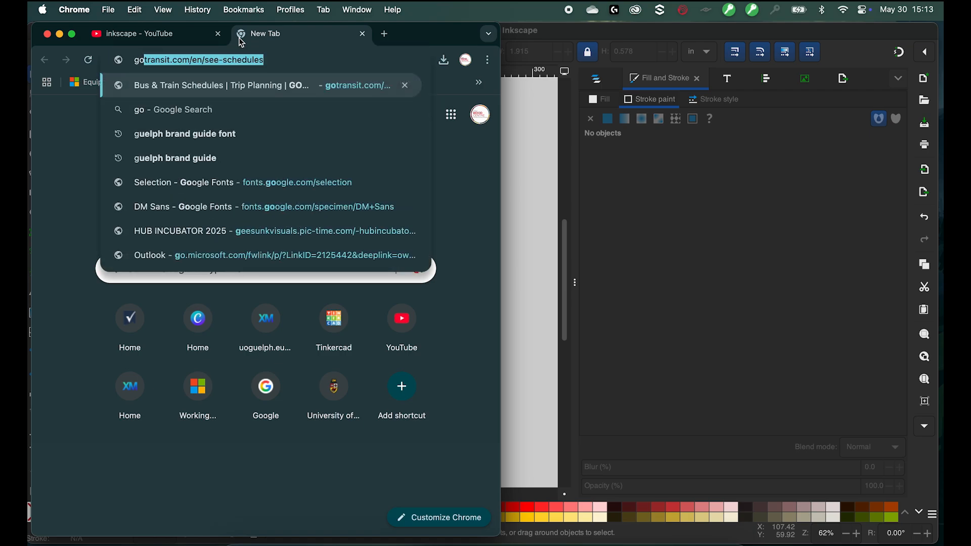
pyautogui.write('ogle imahg')
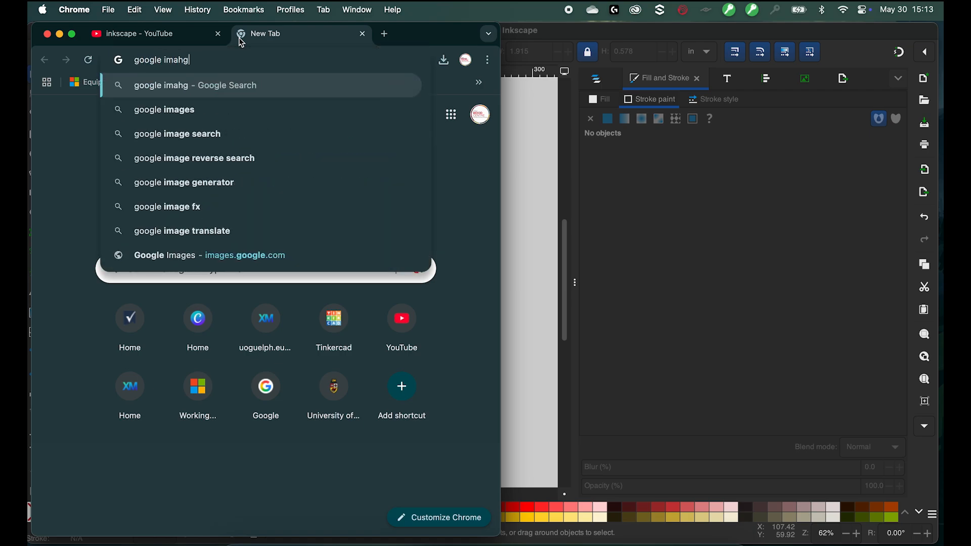
pyautogui.press('BackSpace')
pyautogui.press('BackSpace')
pyautogui.write('ges')
pyautogui.press('Return')
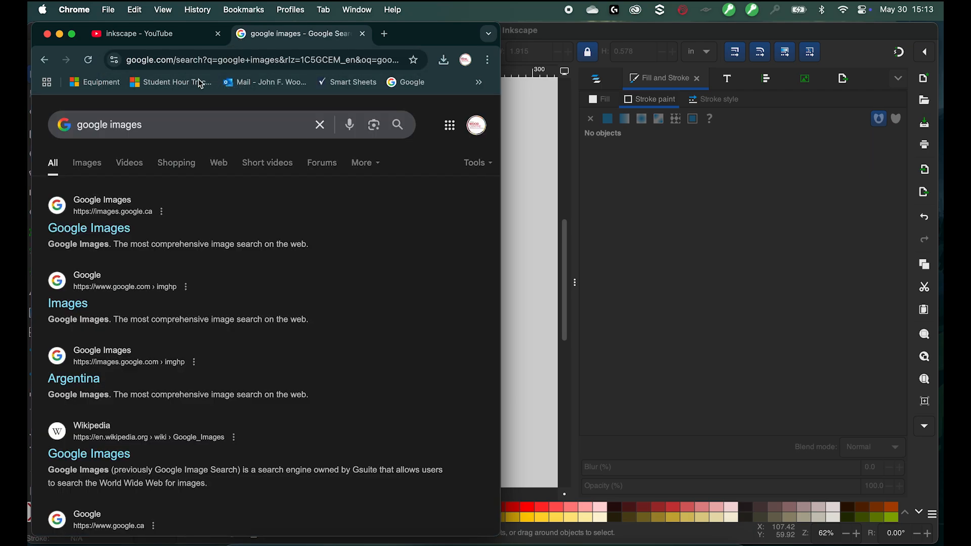
# - Open Google Images, widen the browser window, and search for Gryphon
pyautogui.click(66, 226)
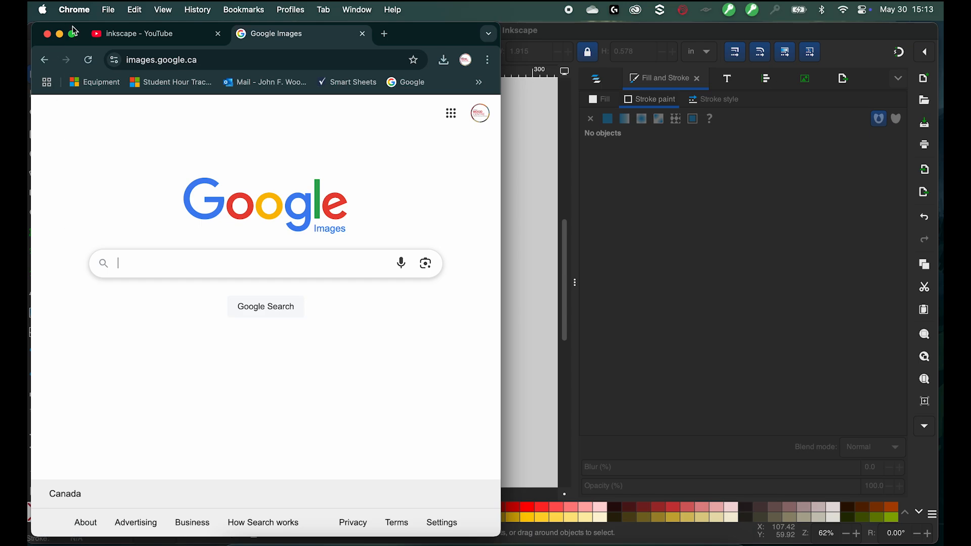
pyautogui.moveTo(504, 230); pyautogui.dragTo(901, 208)
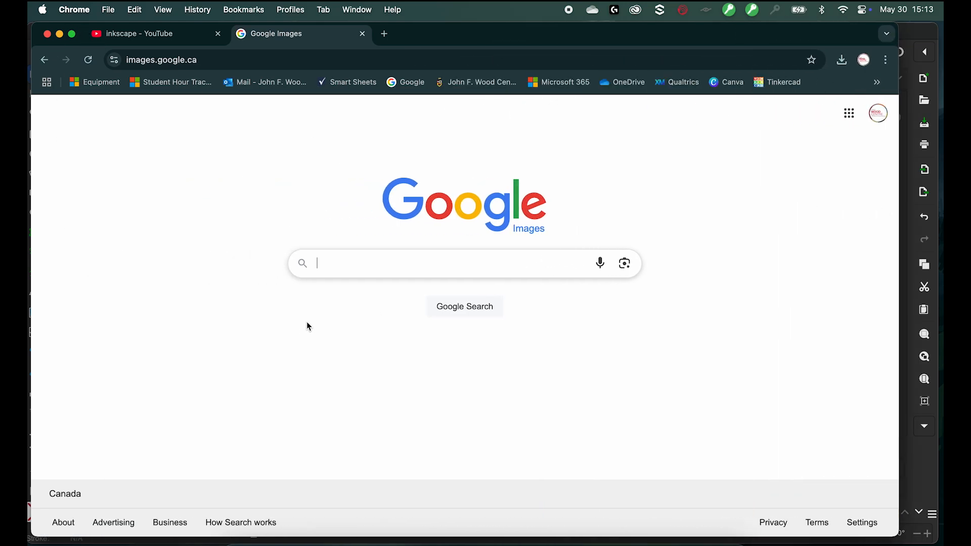
pyautogui.click(362, 263)
pyautogui.write('Gryp')
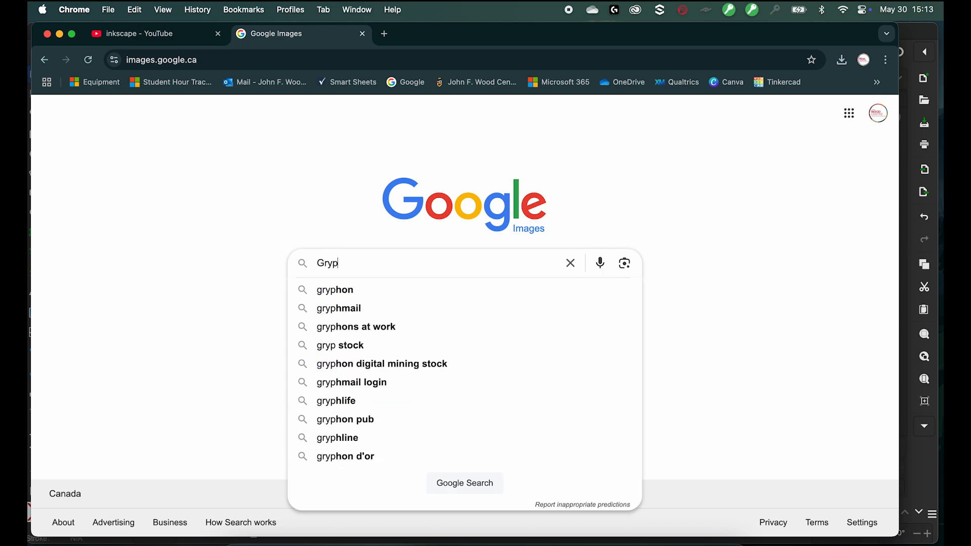
pyautogui.write('hon')
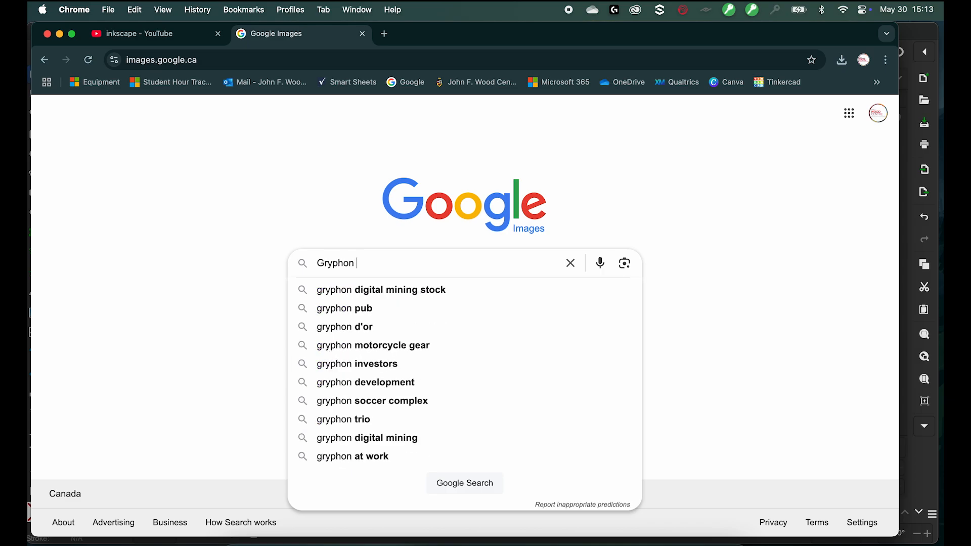
pyautogui.press('Return')
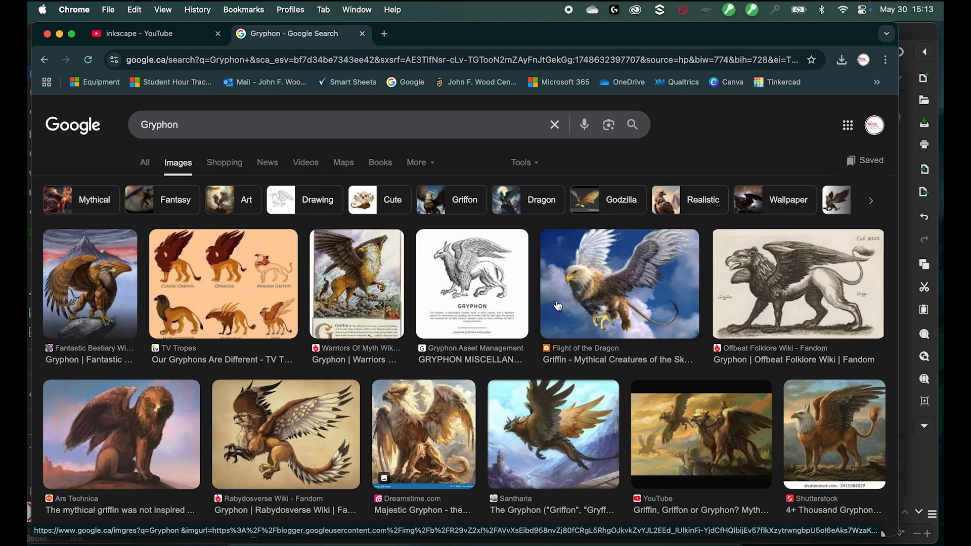
# - Refine the image search to Gryphon svg and scroll through the results
pyautogui.click(295, 124)
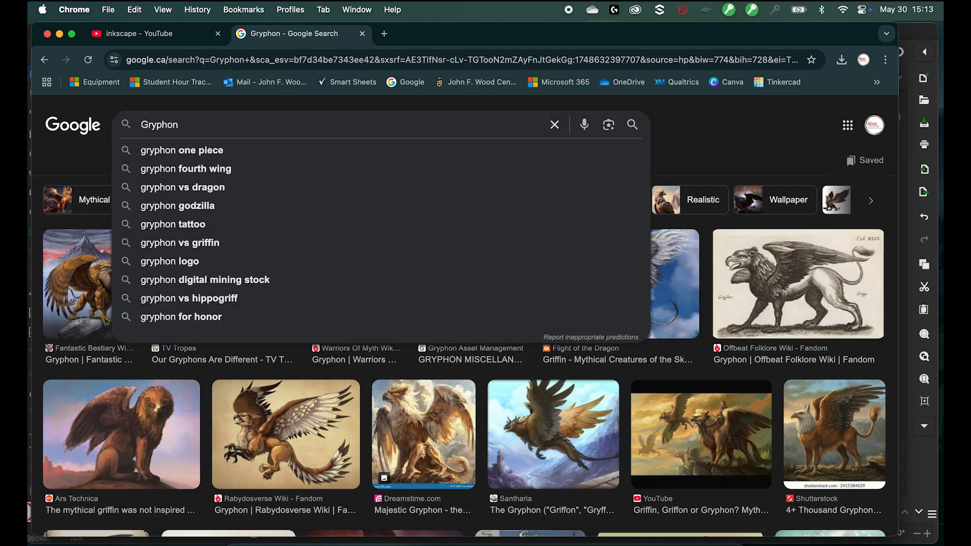
pyautogui.write('svg')
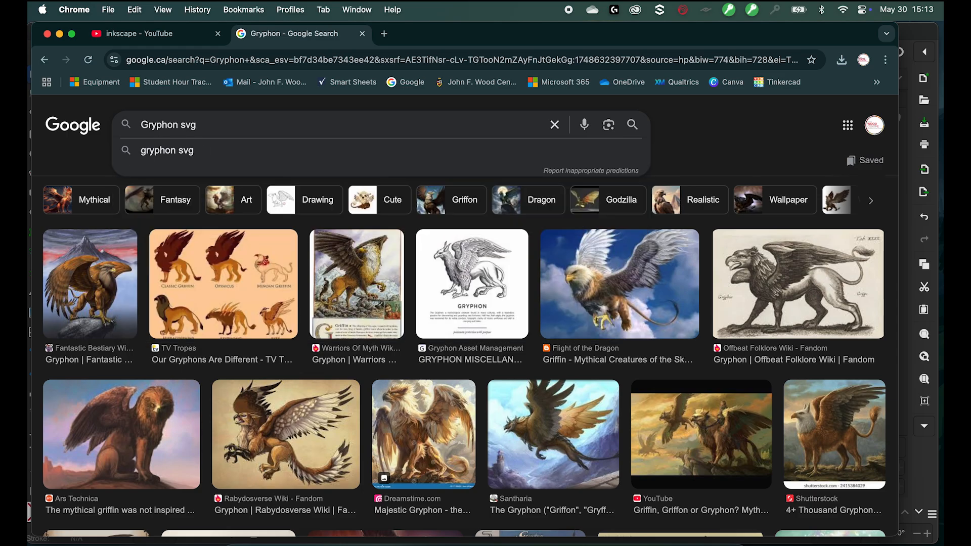
pyautogui.press('Return')
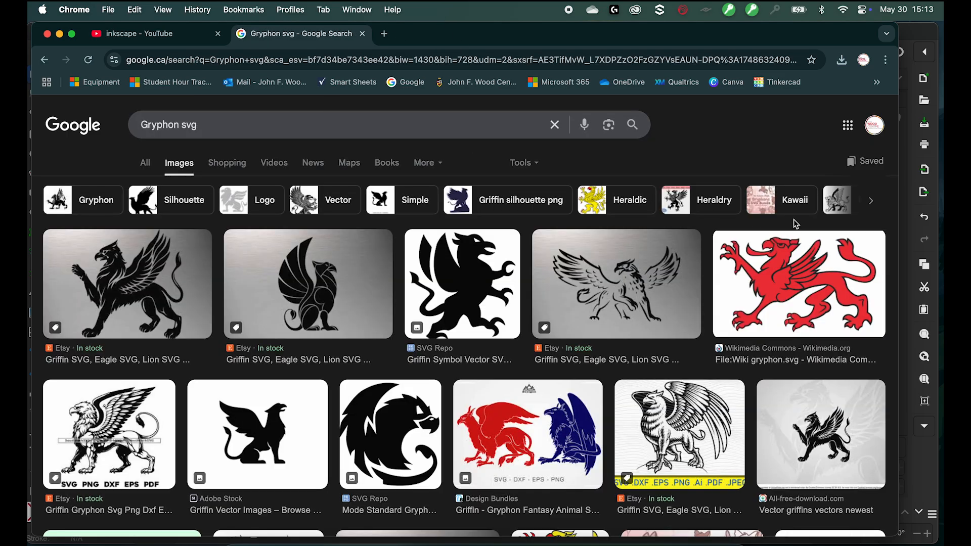
pyautogui.scroll(-10, 729, 135)
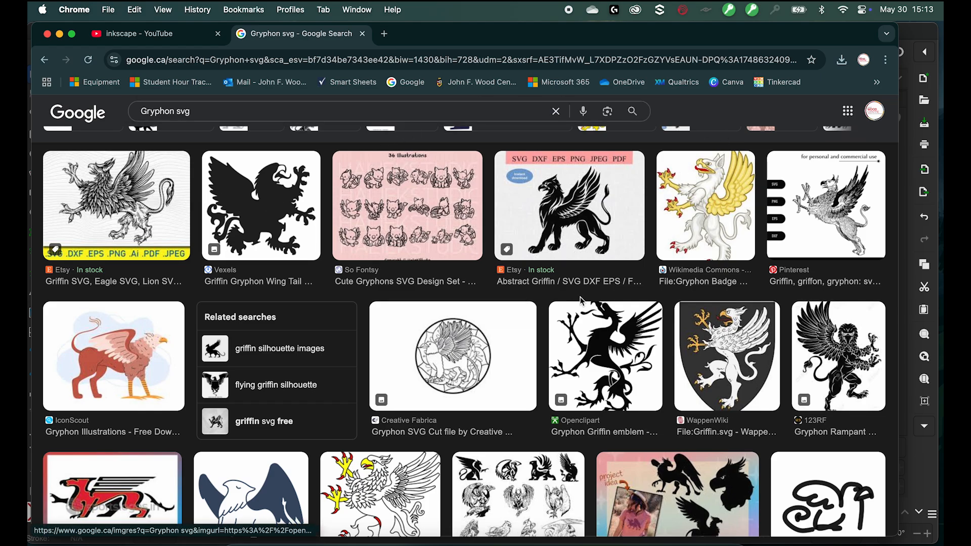
pyautogui.scroll(10, 528, 306)
pyautogui.scroll(3, 581, 302)
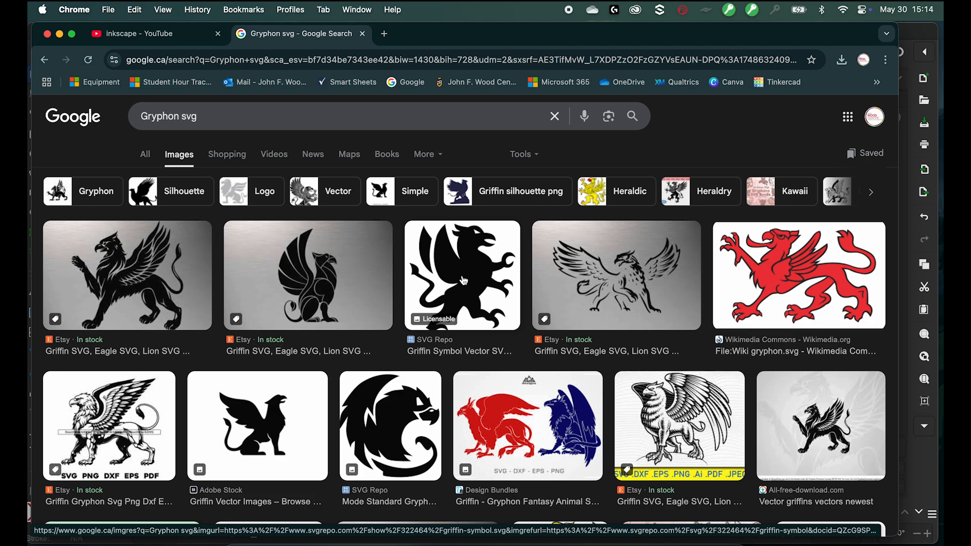
# - Filter the image results by usage rights to Creative Commons licenses
pyautogui.click(534, 157)
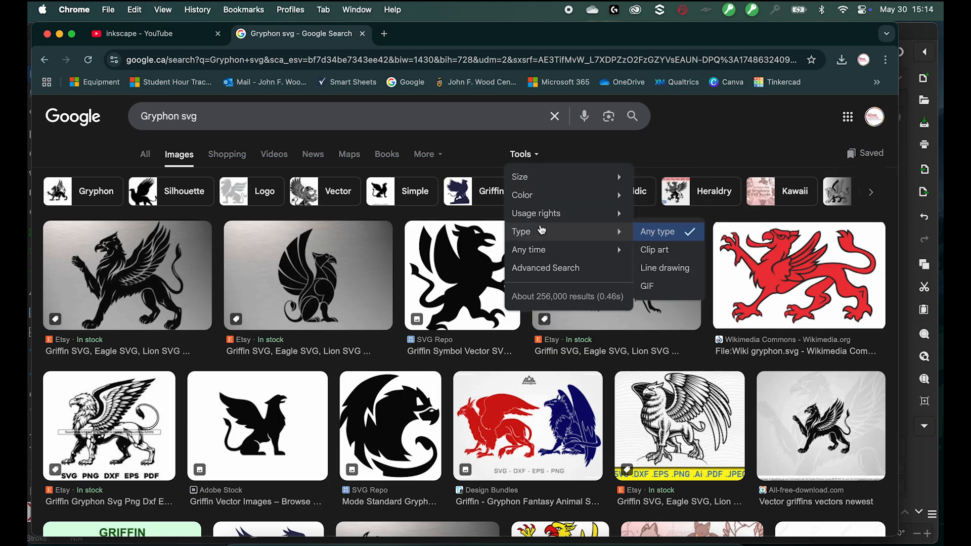
pyautogui.moveTo(550, 221)
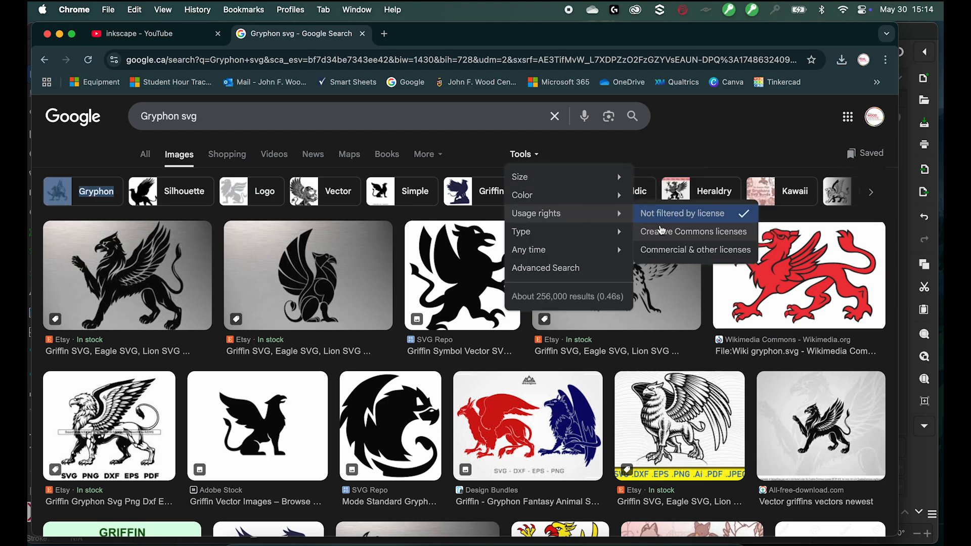
pyautogui.click(667, 234)
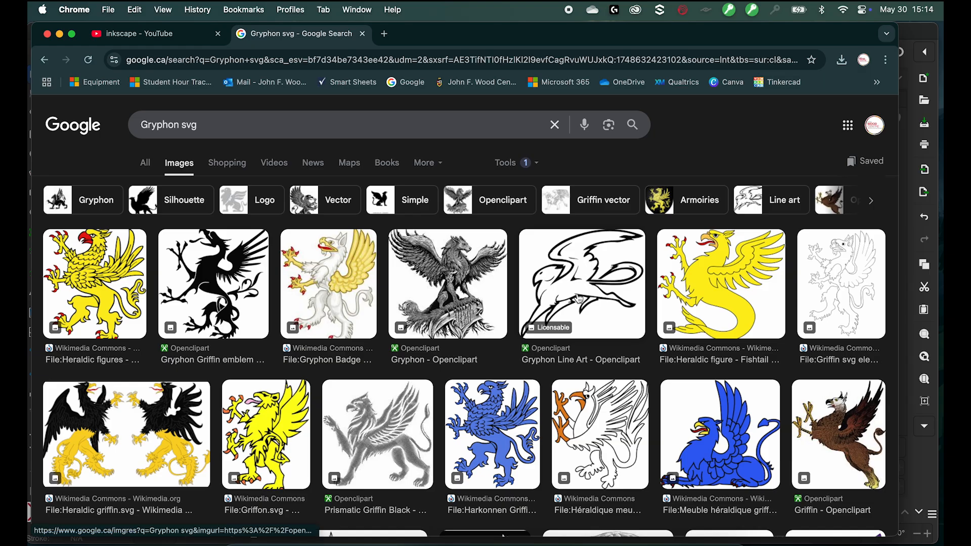
# - Scroll the filtered results, open the Gryphon Line Art image and copy it
pyautogui.scroll(-10, 577, 299)
pyautogui.scroll(-10, 577, 299)
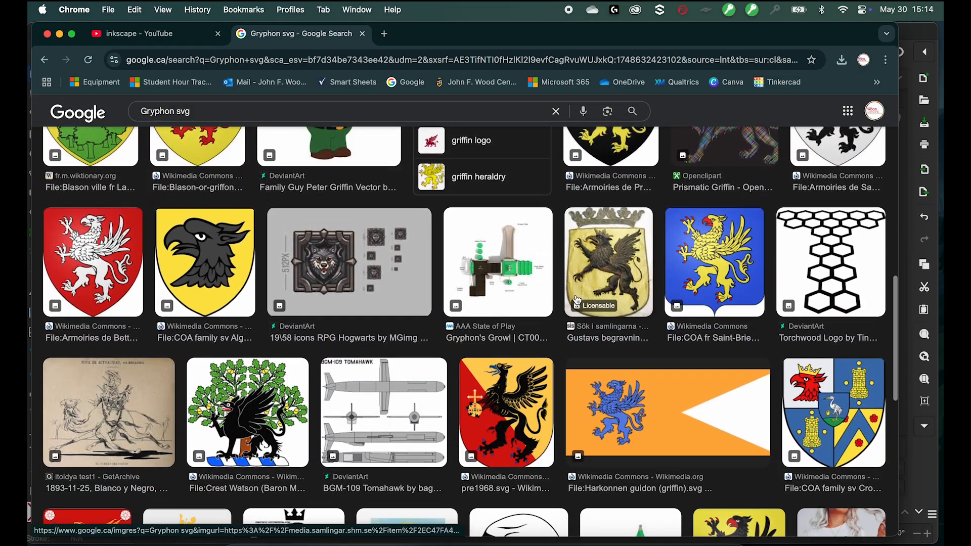
pyautogui.scroll(20, 577, 299)
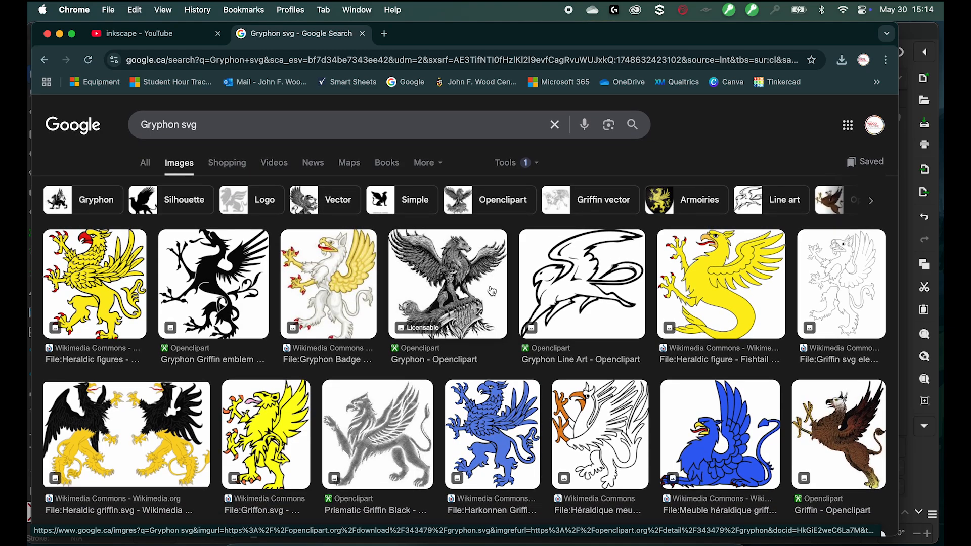
pyautogui.click(574, 286)
pyautogui.rightClick(723, 336)
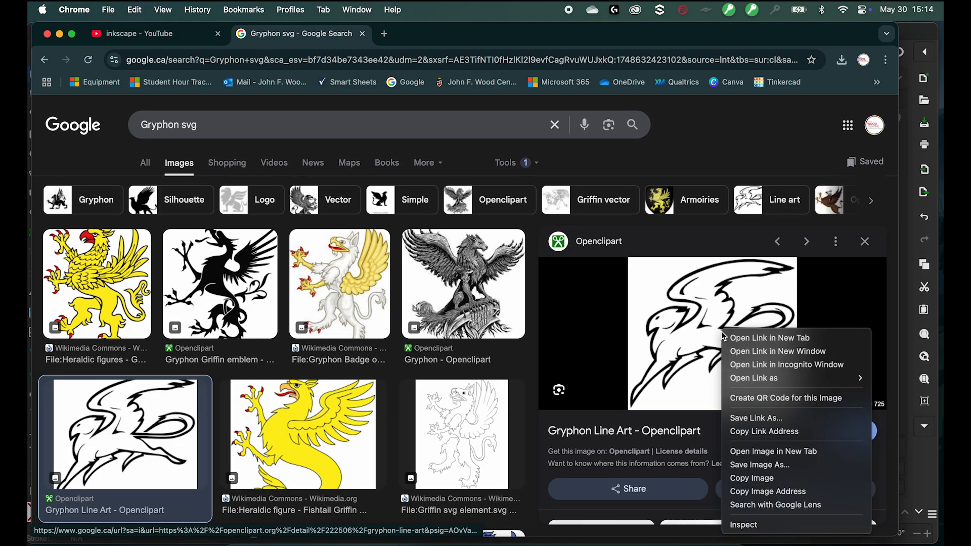
pyautogui.click(767, 480)
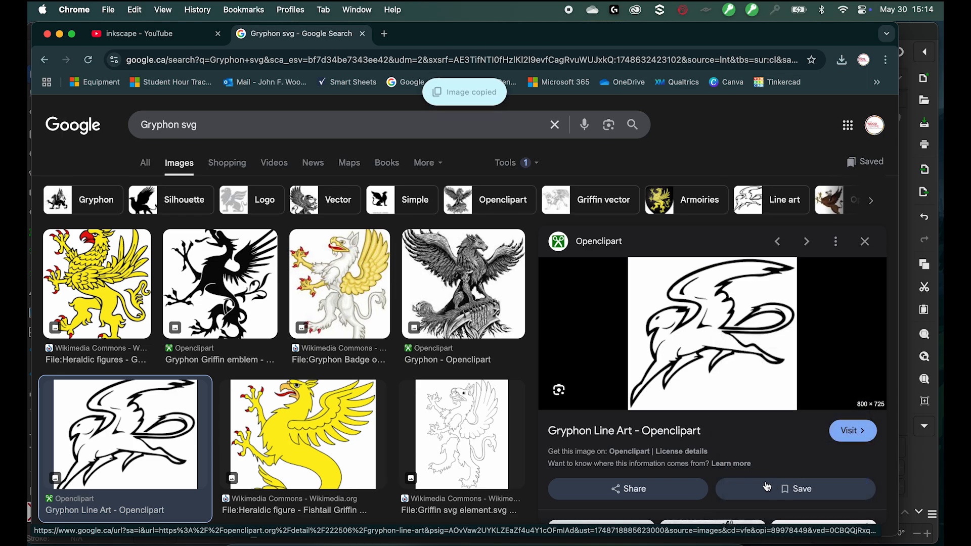
# - Switch to Inkscape and delete the objects selected across the page
pyautogui.rightClick(738, 307)
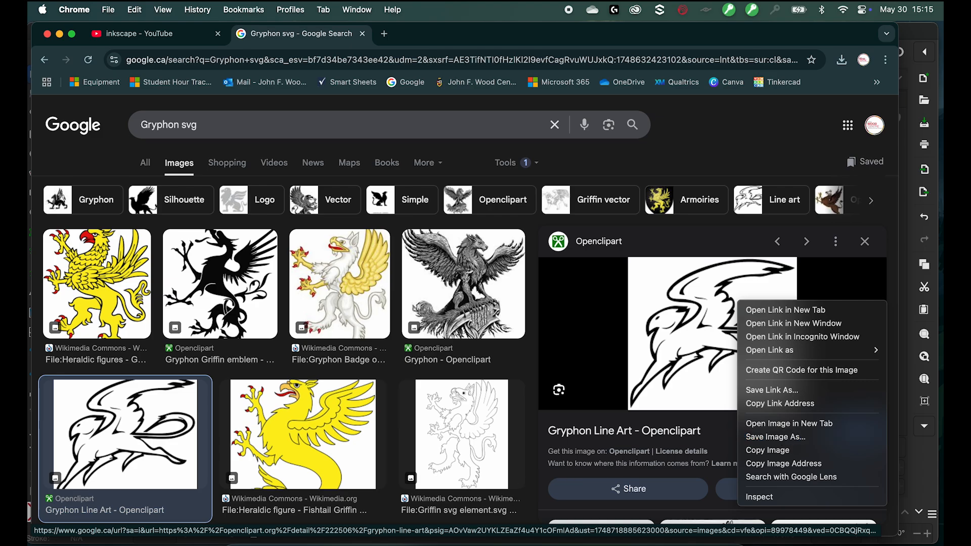
pyautogui.click(551, 544)
pyautogui.moveTo(391, 429)
pyautogui.mouseDown()
pyautogui.moveTo(60, 152)
pyautogui.moveTo(143, 135)
pyautogui.mouseUp()
pyautogui.press('Delete')
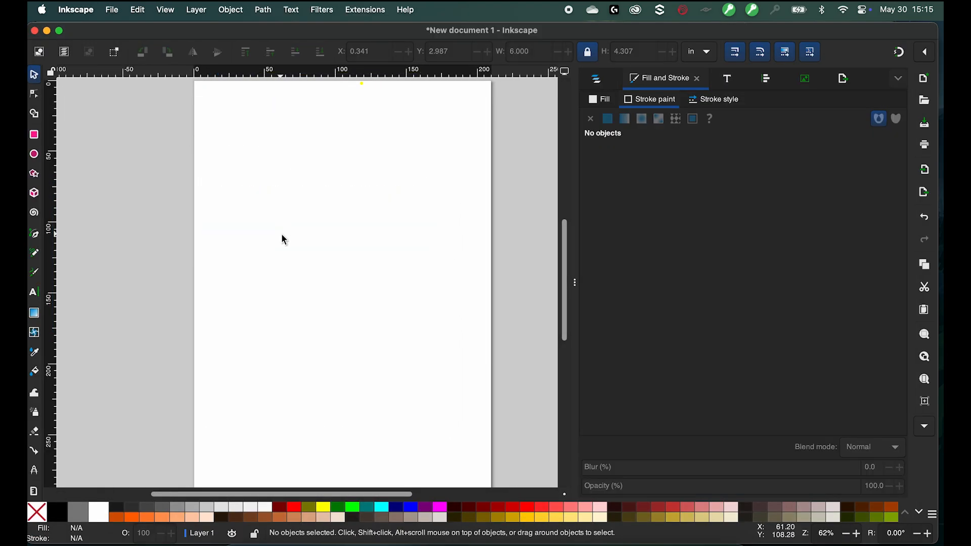
# - Paste the copied gryphon image onto the page
pyautogui.rightClick(281, 235)
pyautogui.click(283, 254)
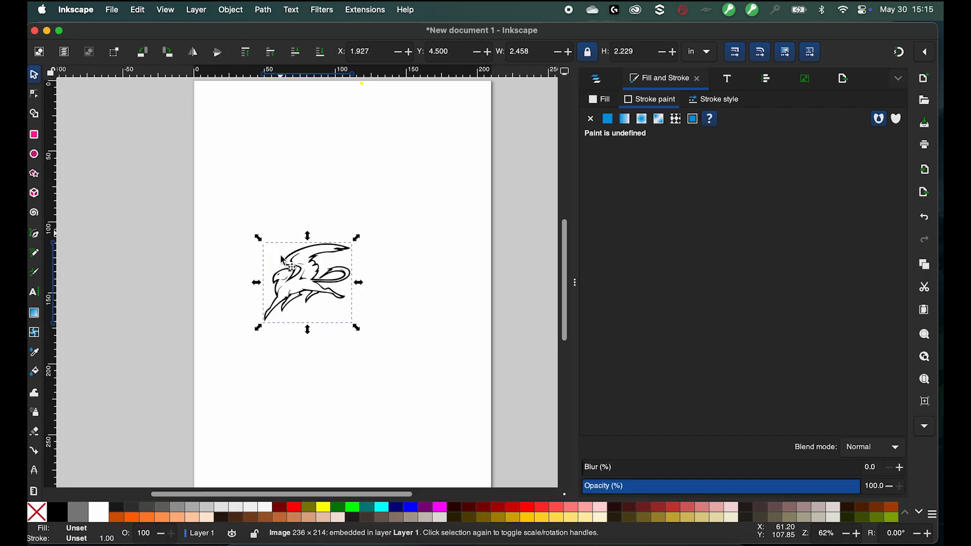
pyautogui.press('3')
pyautogui.scroll(4, 295, 275)
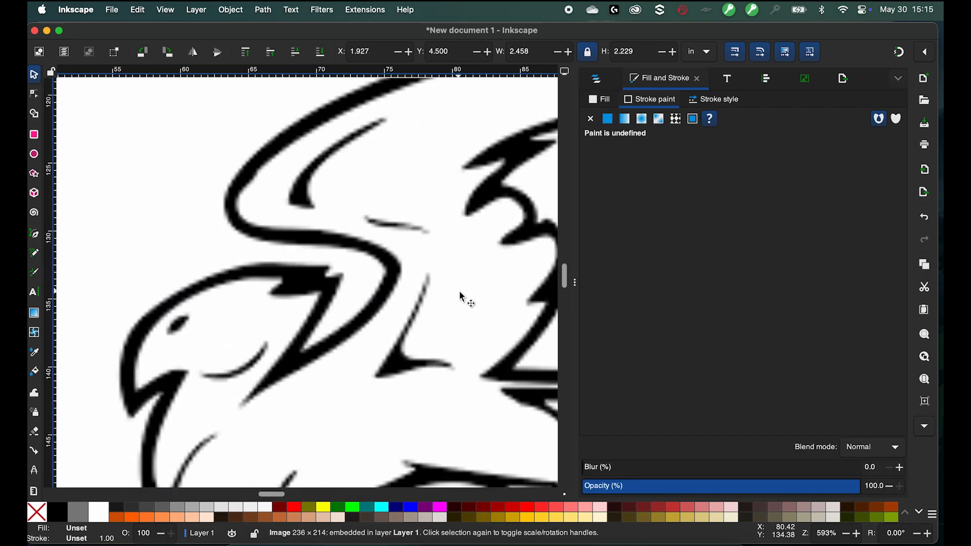
pyautogui.scroll(-5, 319, 272)
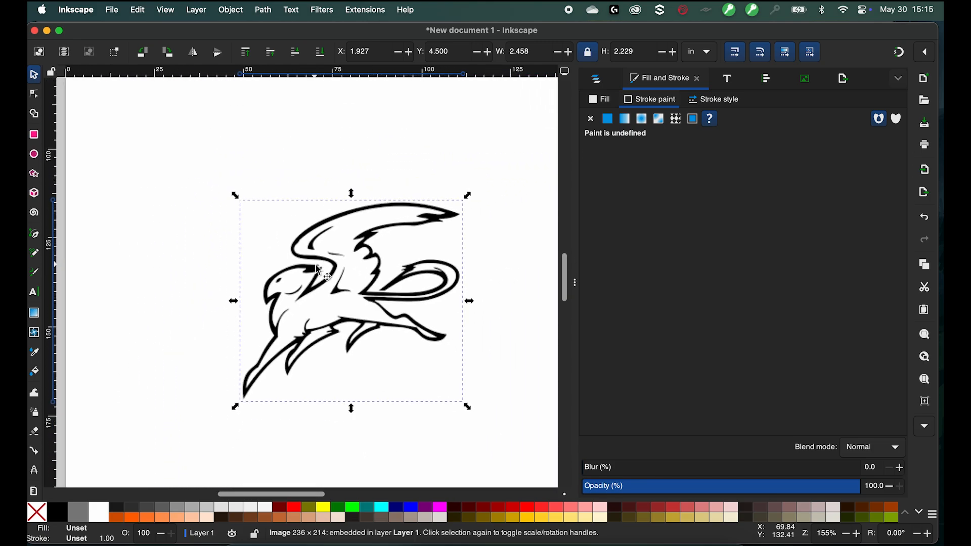
# - Trace the gryphon image with Trace Bitmap using Brightness cutoff at threshold 0.775
pyautogui.rightClick(336, 293)
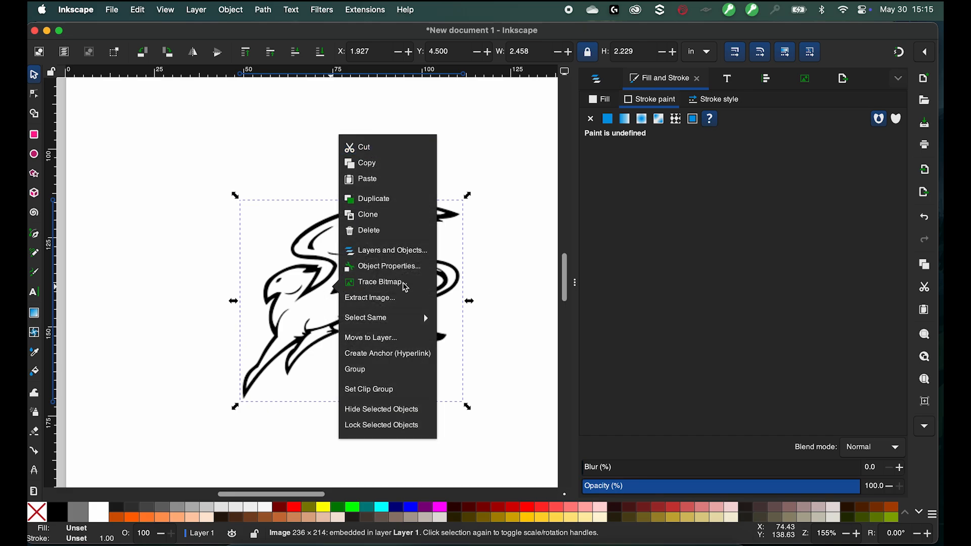
pyautogui.click(288, 307)
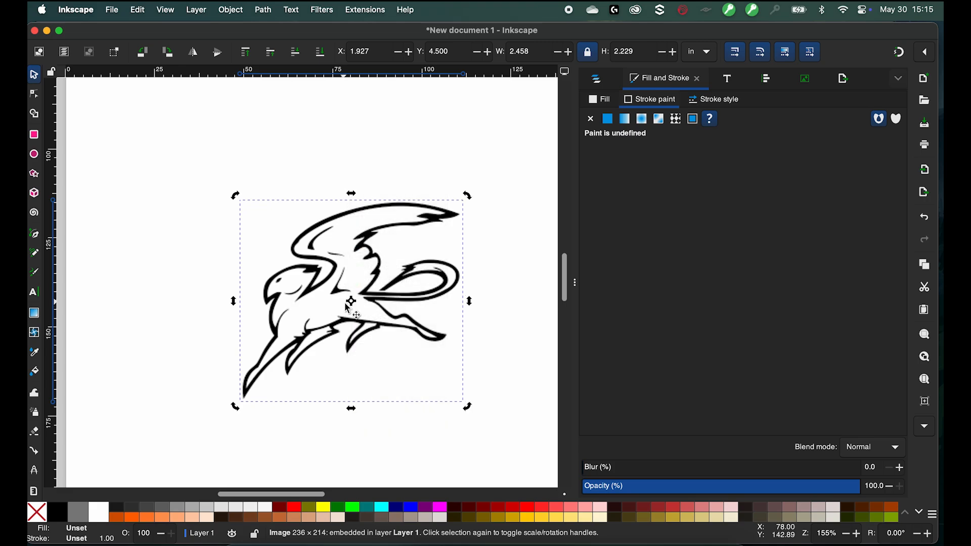
pyautogui.rightClick(358, 282)
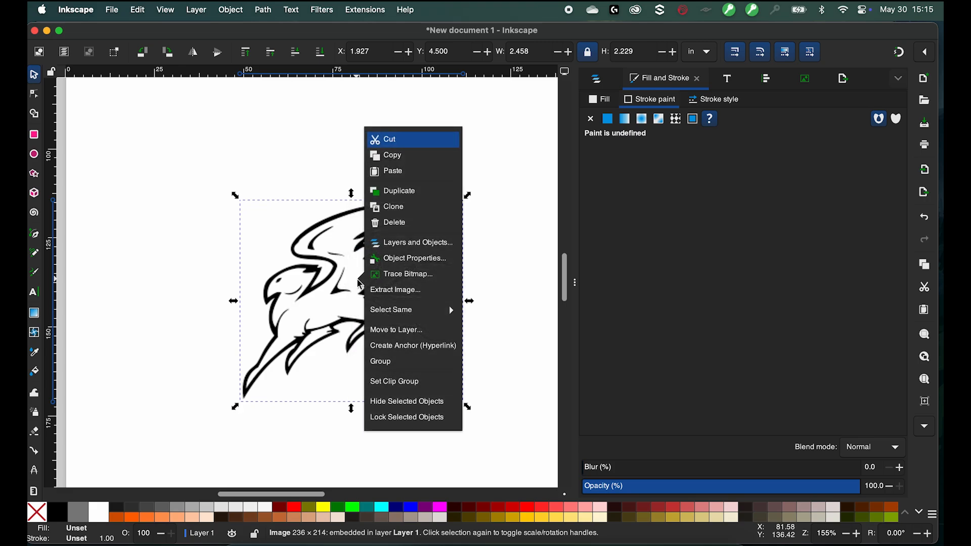
pyautogui.click(416, 276)
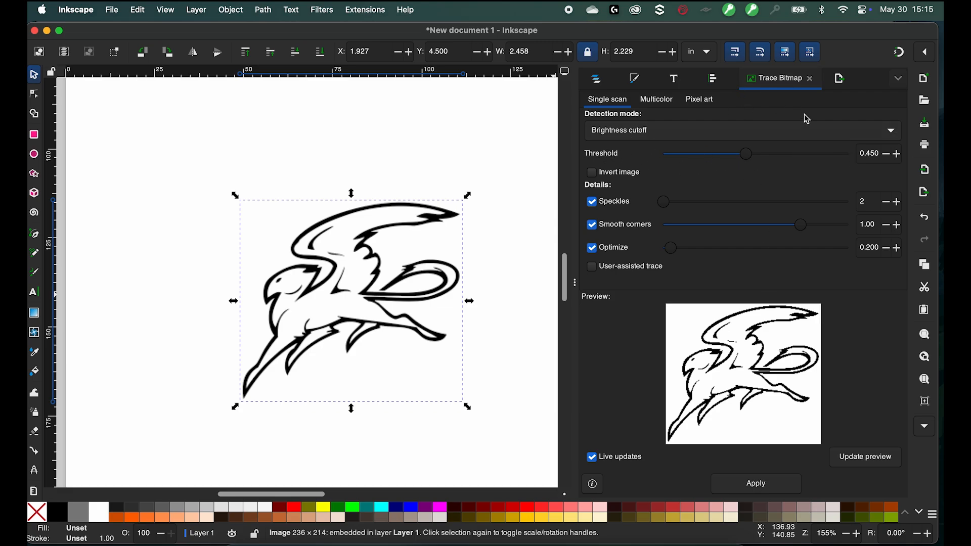
pyautogui.moveTo(748, 154)
pyautogui.mouseDown()
pyautogui.moveTo(711, 157)
pyautogui.moveTo(814, 148)
pyautogui.moveTo(741, 156)
pyautogui.moveTo(638, 146)
pyautogui.moveTo(732, 160)
pyautogui.moveTo(826, 151)
pyautogui.moveTo(872, 164)
pyautogui.moveTo(769, 147)
pyautogui.moveTo(721, 170)
pyautogui.moveTo(791, 162)
pyautogui.moveTo(787, 154)
pyautogui.moveTo(708, 162)
pyautogui.moveTo(812, 157)
pyautogui.mouseUp()
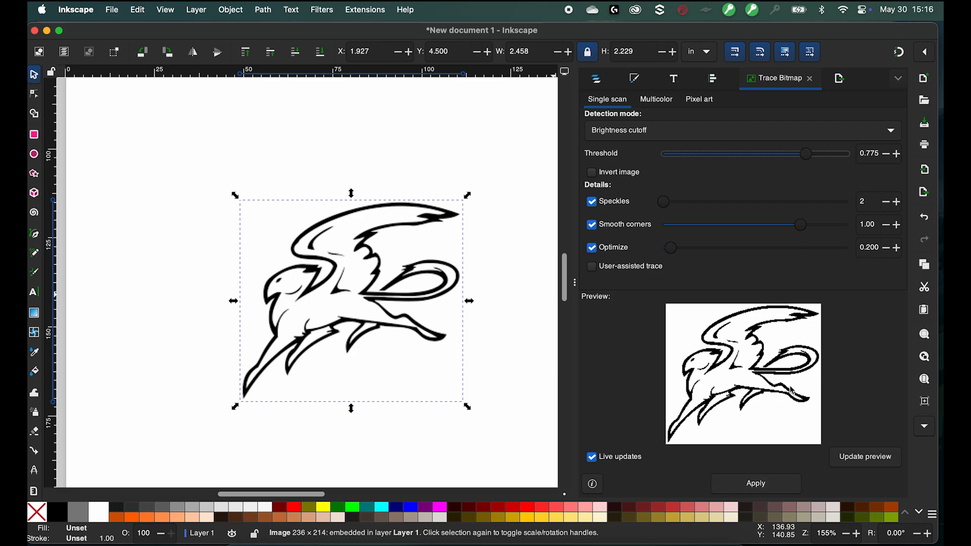
pyautogui.click(769, 486)
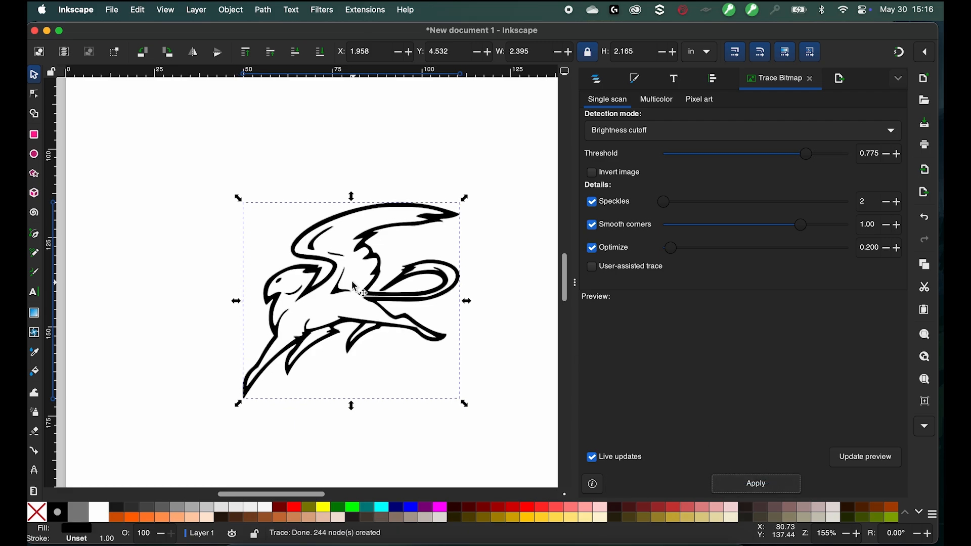
# - Move the traced gryphon path beside the original image
pyautogui.moveTo(346, 288); pyautogui.dragTo(153, 303)
pyautogui.hscroll(-5, 394, 373)
pyautogui.hscroll(3, 394, 373)
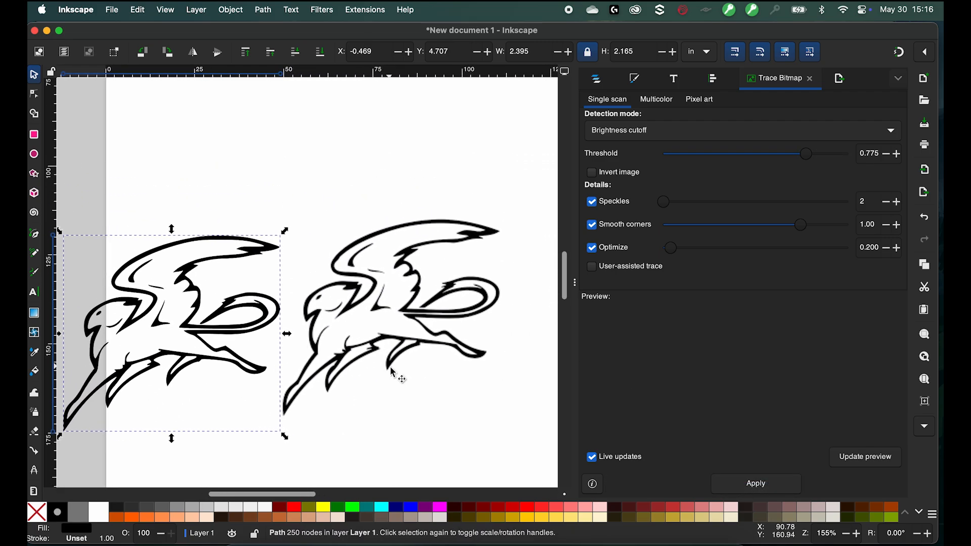
# - Zoom in and examine the traced path's edges and nodes with the Node tool
pyautogui.scroll(6, 393, 373)
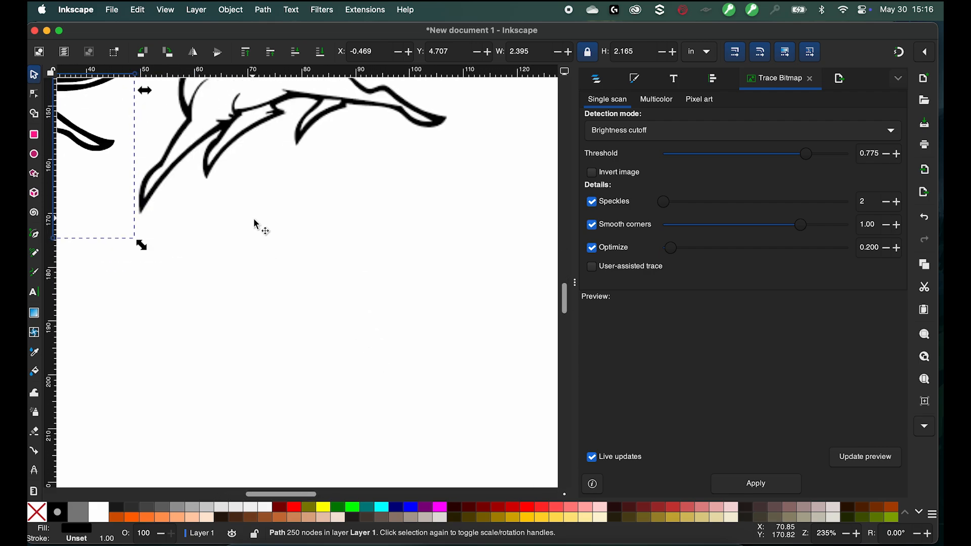
pyautogui.scroll(10, 248, 218)
pyautogui.hscroll(-8, 248, 218)
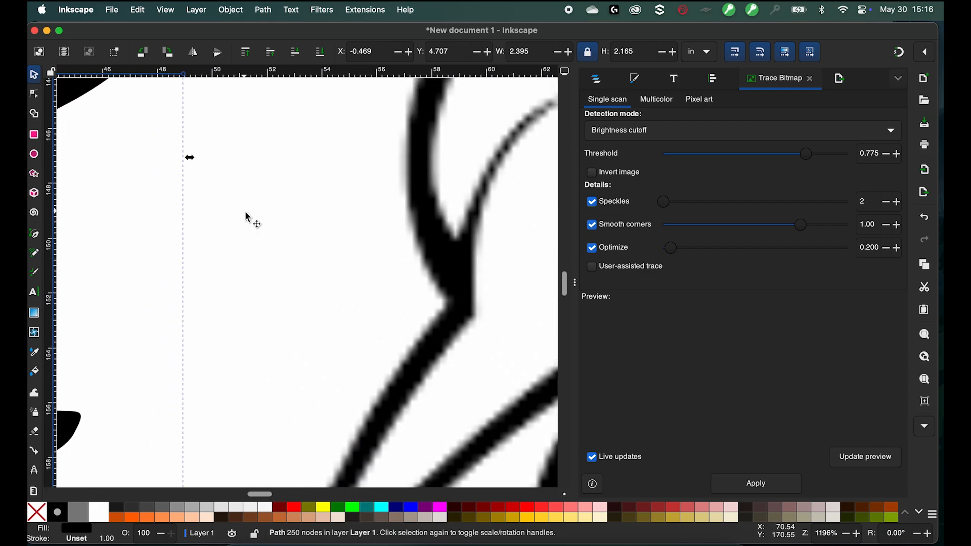
pyautogui.hscroll(-20, 245, 211)
pyautogui.scroll(-2, 244, 212)
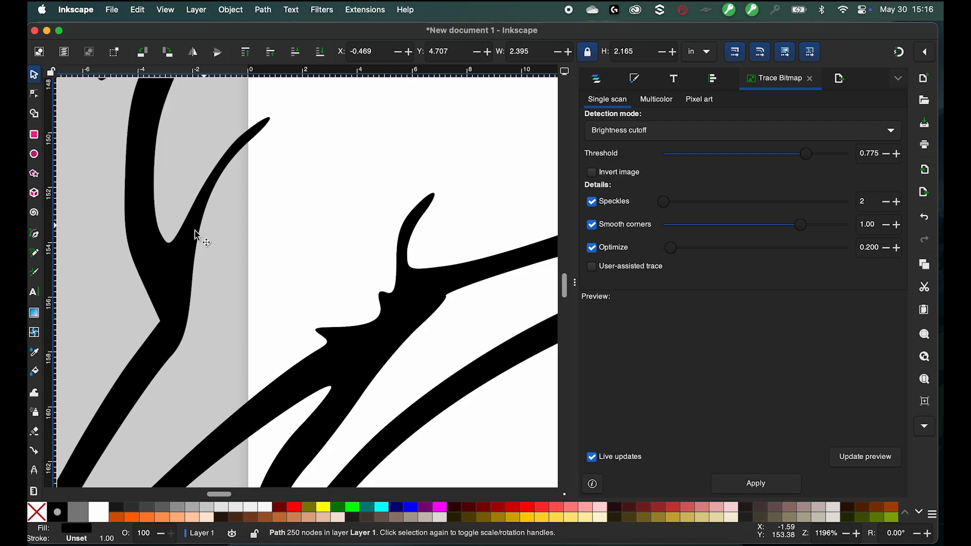
pyautogui.click(34, 93)
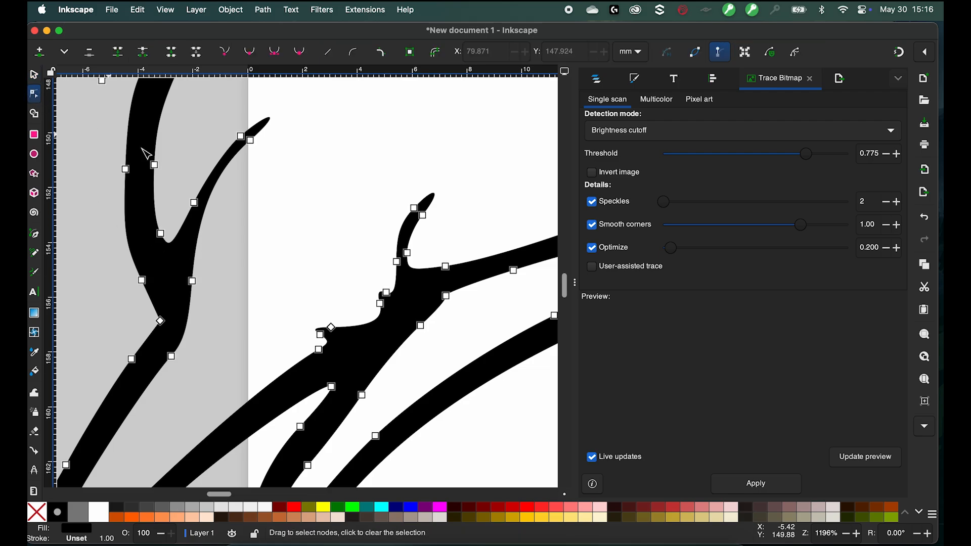
pyautogui.scroll(-8, 281, 224)
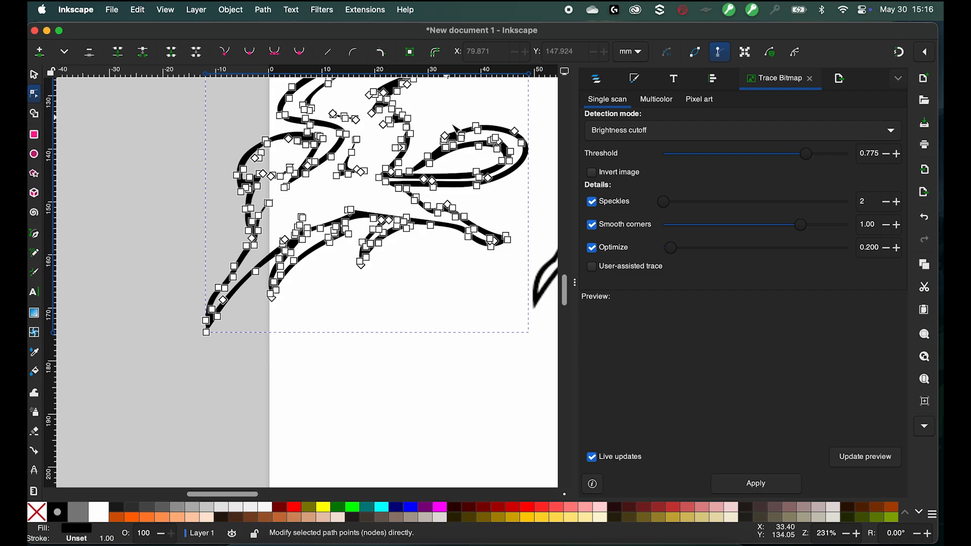
pyautogui.hscroll(6, 384, 252)
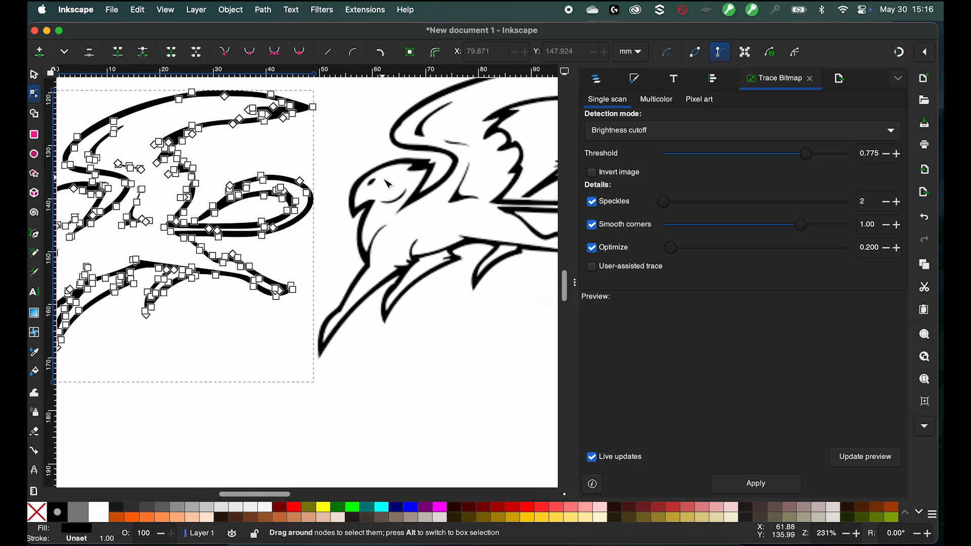
# - Delete the original gryphon bitmap image, keeping only the traced path
pyautogui.click(317, 221)
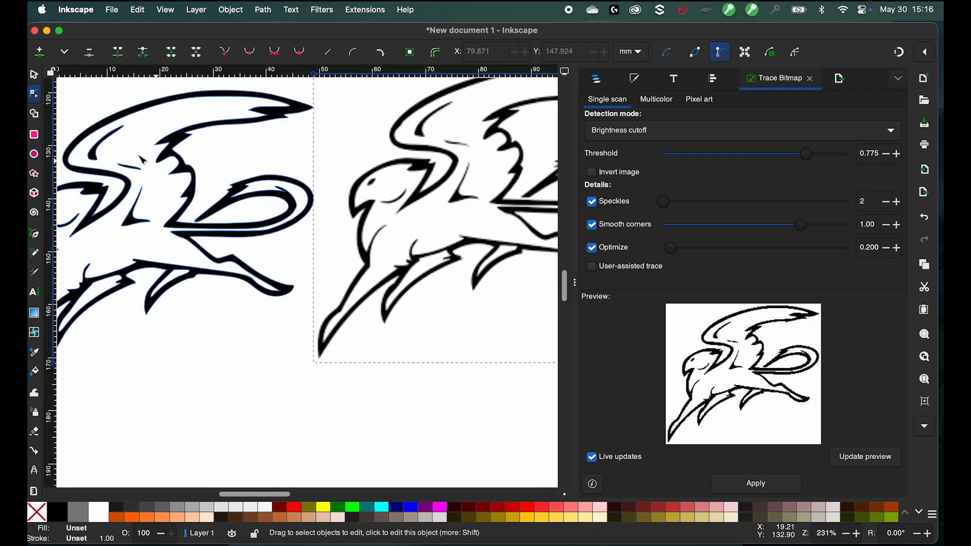
pyautogui.click(165, 154)
pyautogui.click(418, 175)
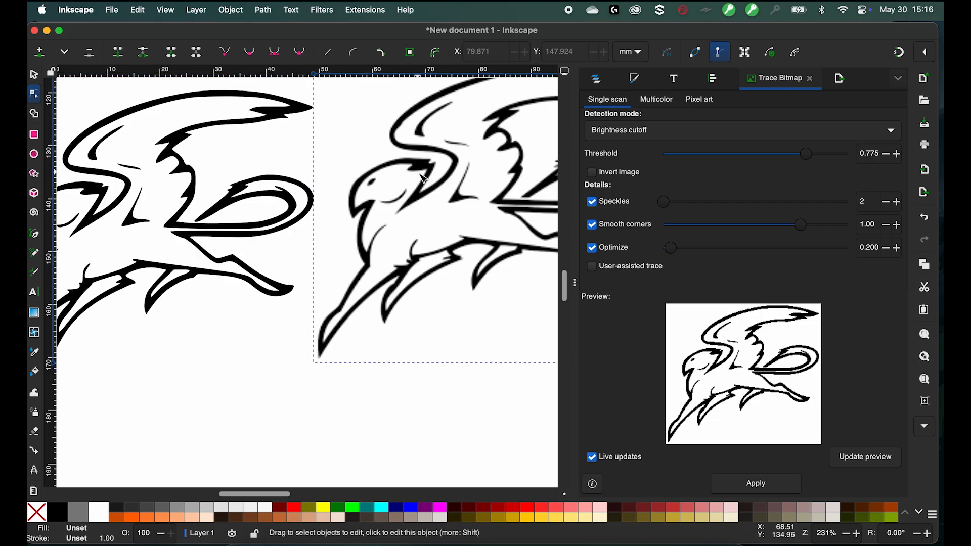
pyautogui.click(218, 232)
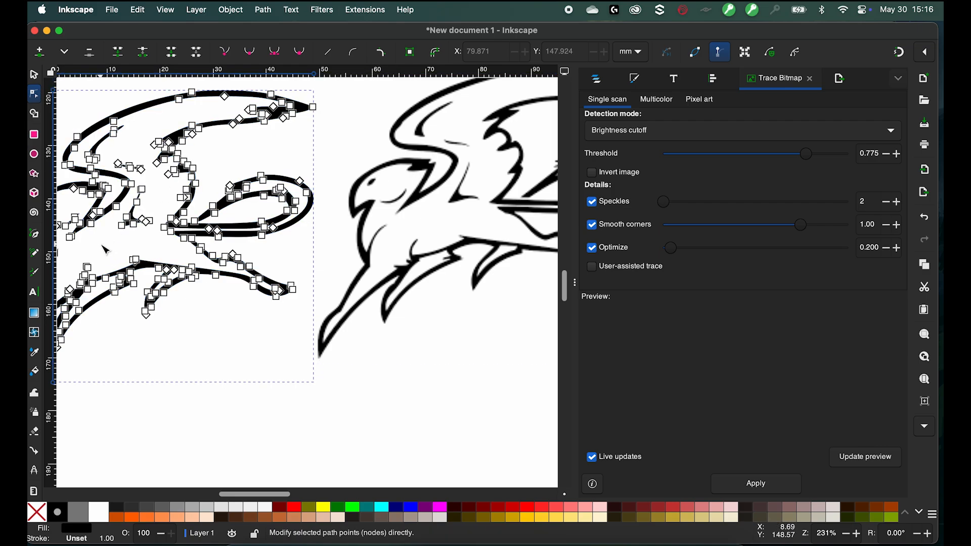
pyautogui.click(34, 76)
pyautogui.click(372, 204)
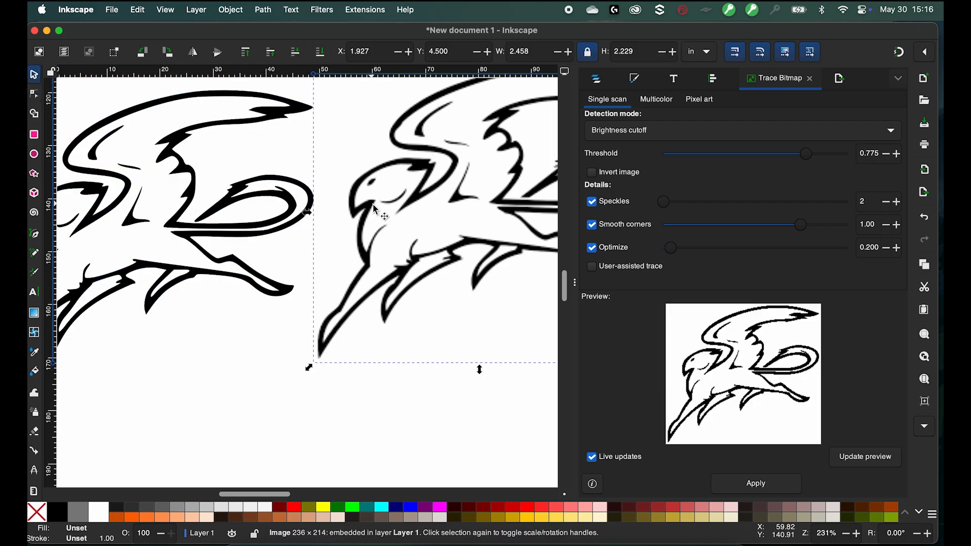
pyautogui.press('Delete')
# - Move the traced gryphon onto the page and scale it up to about 5.7 × 5.1 in
pyautogui.scroll(-3, 135, 233)
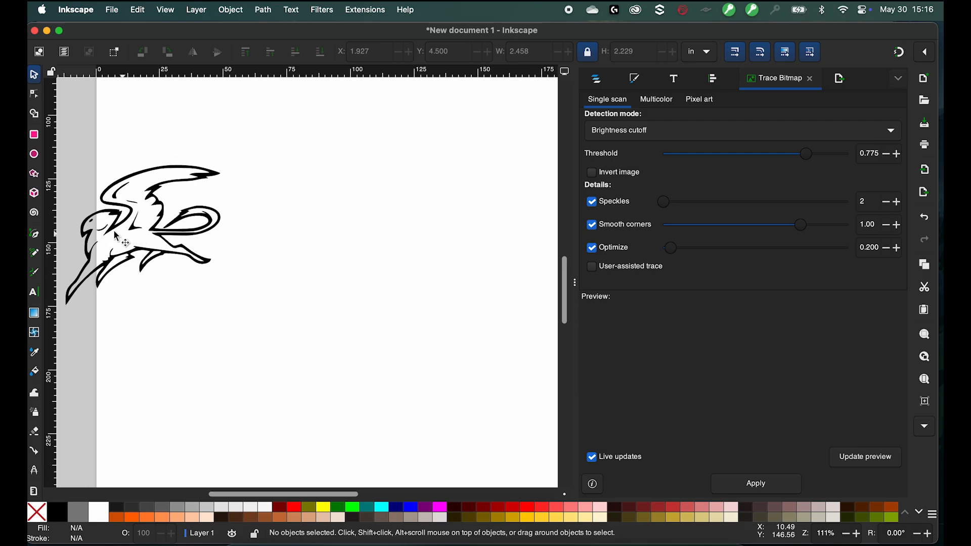
pyautogui.moveTo(118, 230)
pyautogui.mouseDown()
pyautogui.moveTo(219, 198)
pyautogui.moveTo(355, 174)
pyautogui.moveTo(316, 195)
pyautogui.mouseUp()
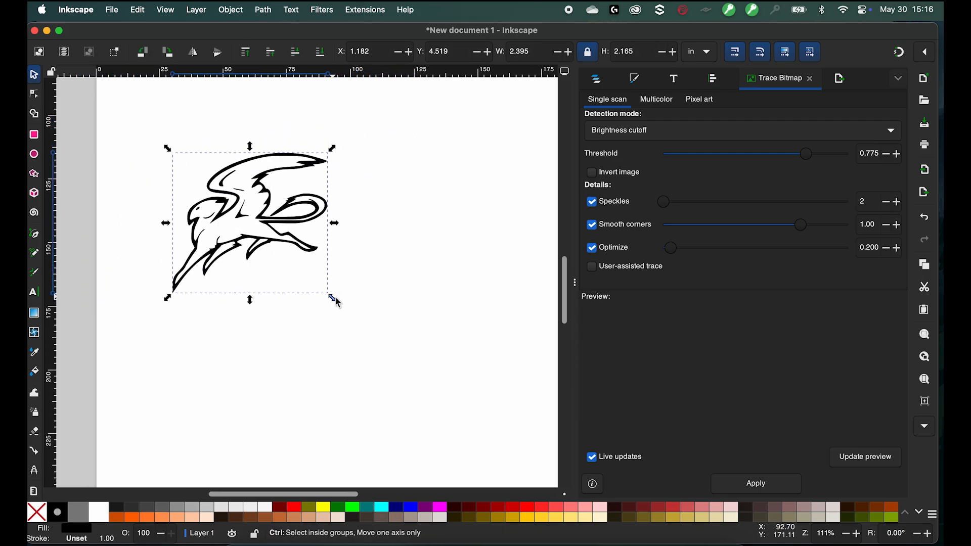
pyautogui.moveTo(334, 299)
pyautogui.mouseDown()
pyautogui.moveTo(526, 480)
pyautogui.moveTo(463, 484)
pyautogui.mouseUp()
pyautogui.scroll(-3, 344, 347)
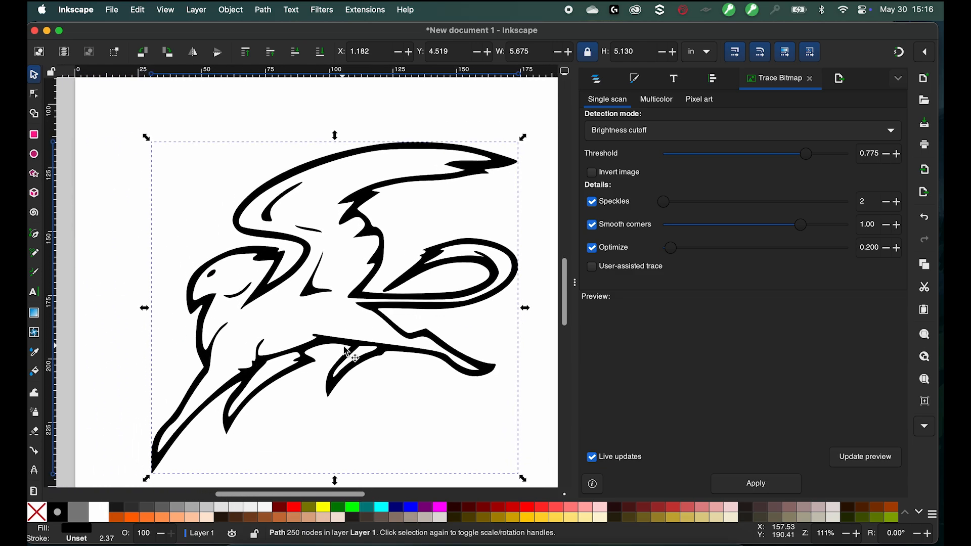
# - Fill the traced gryphon path with navy blue
pyautogui.click(36, 94)
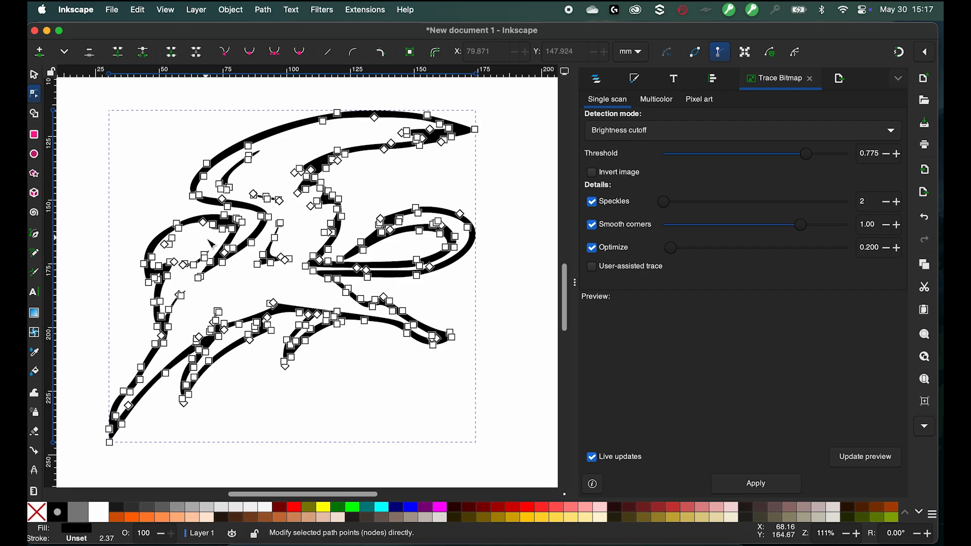
pyautogui.click(544, 292)
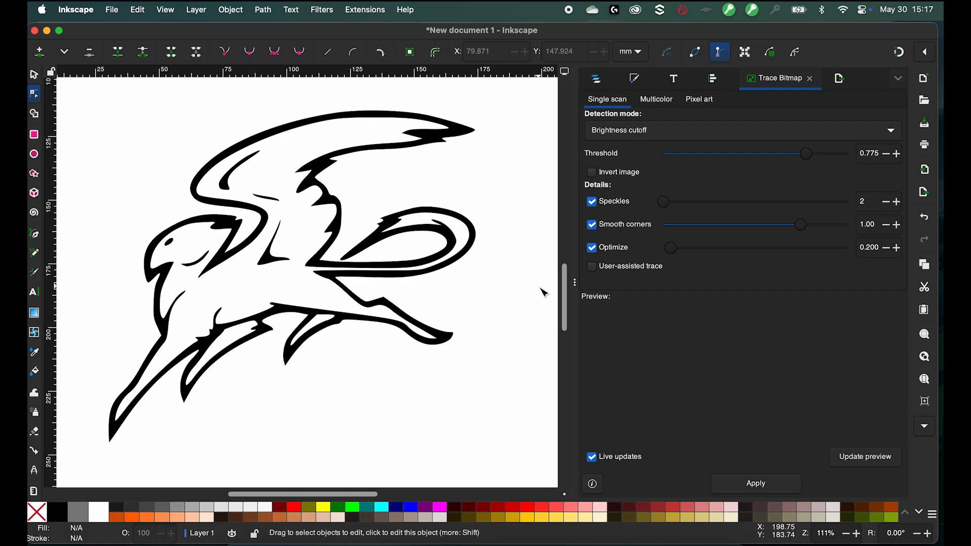
pyautogui.press('s')
pyautogui.click(225, 249)
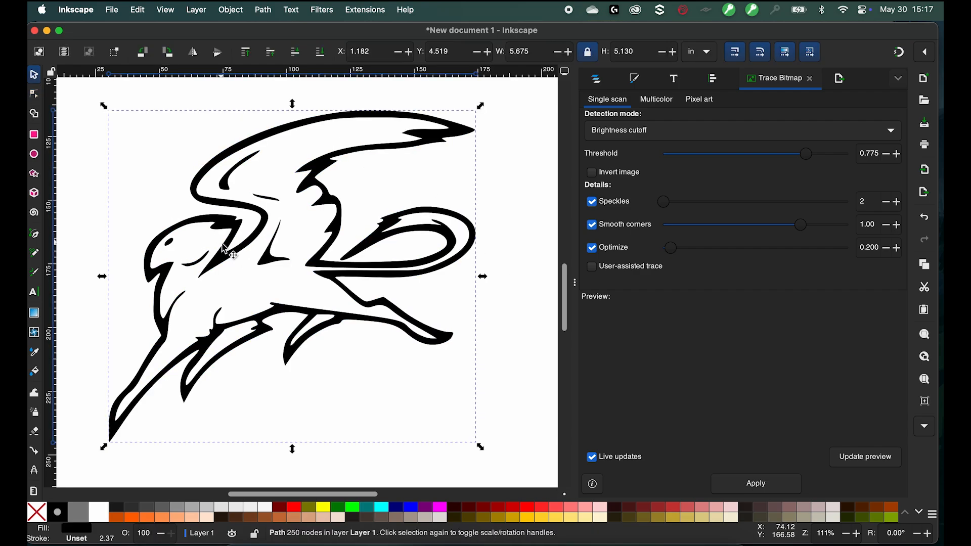
pyautogui.rightClick(225, 250)
pyautogui.click(398, 504)
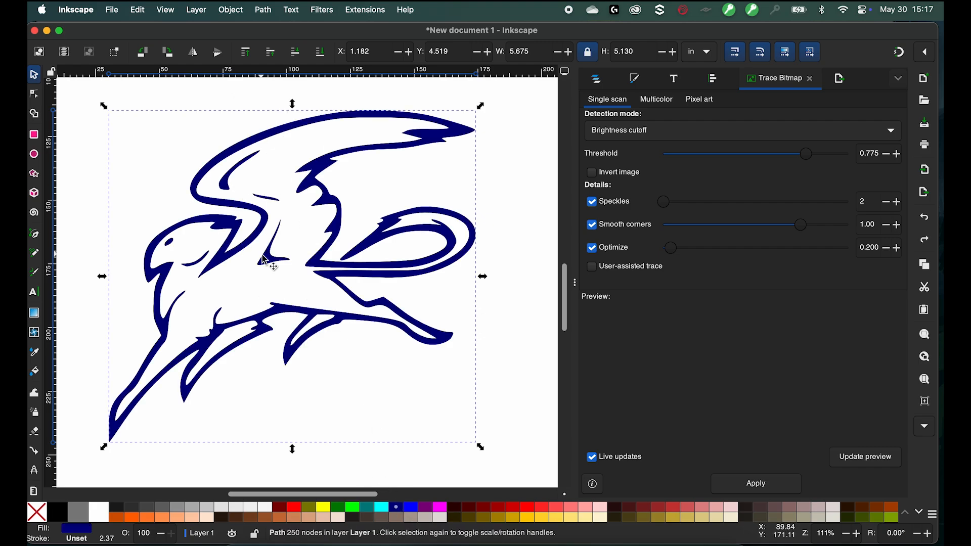
# - Break apart the gryphon path, then union all the pieces into a single solid shape
pyautogui.click(215, 11)
pyautogui.moveTo(263, 10)
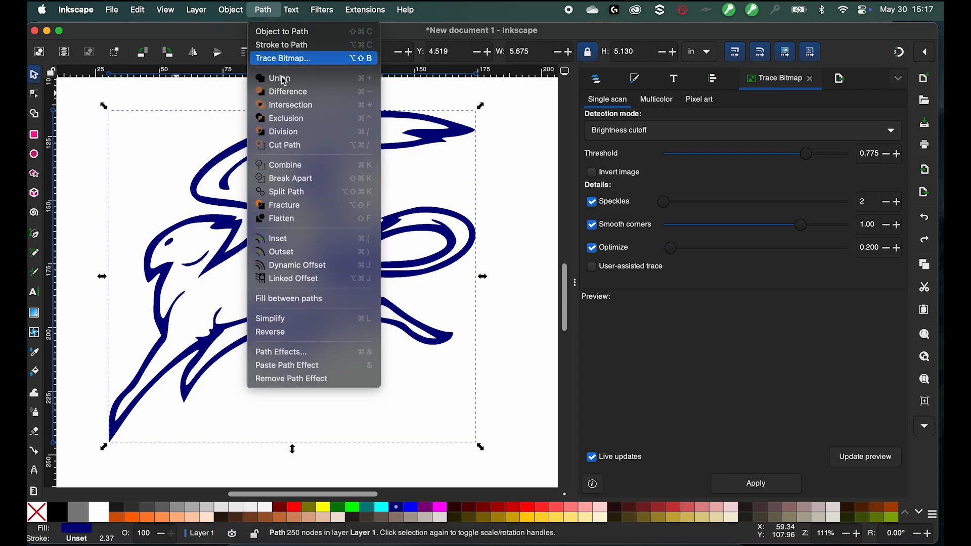
pyautogui.click(291, 180)
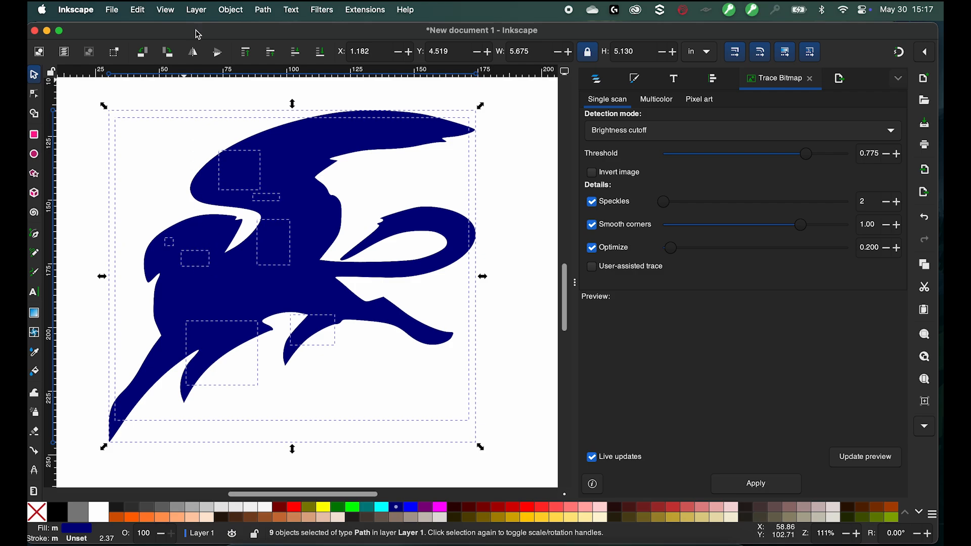
pyautogui.click(261, 10)
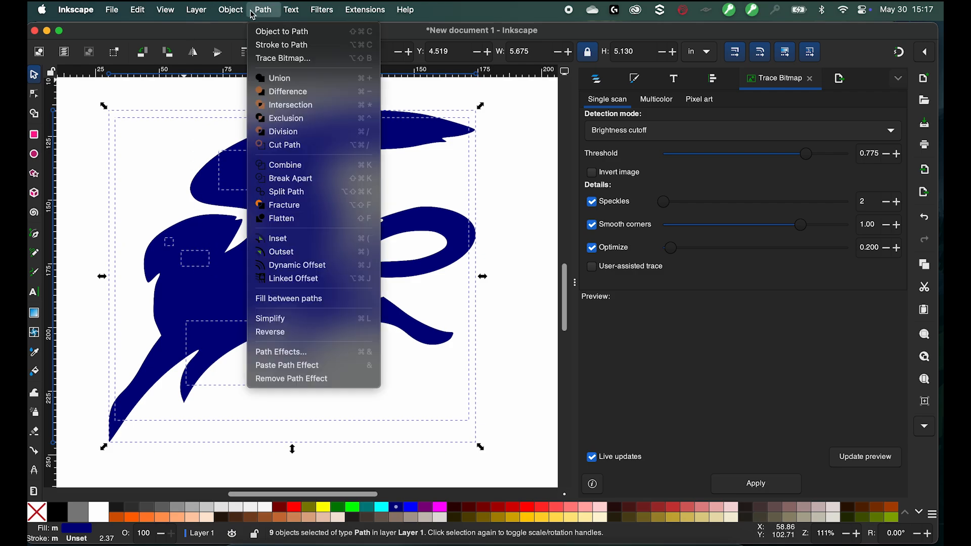
pyautogui.click(287, 78)
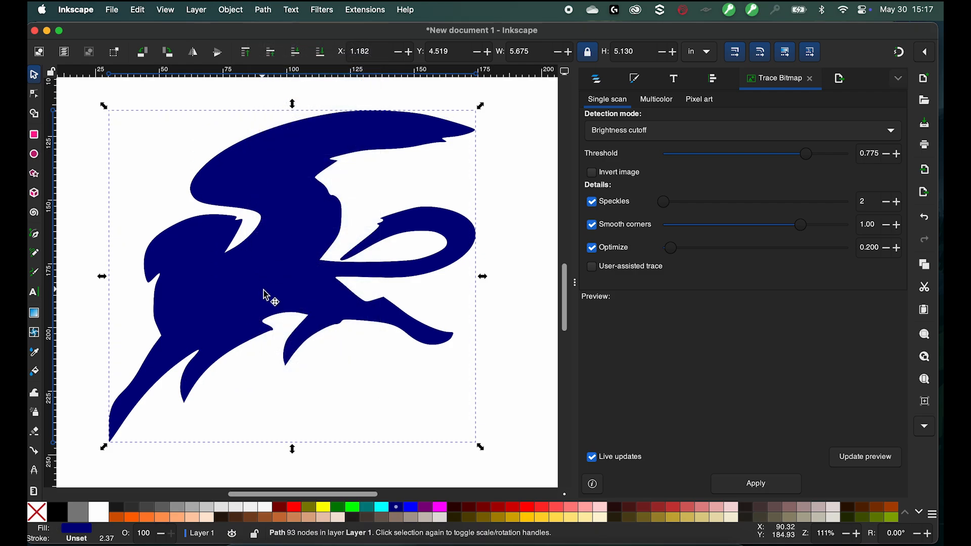
pyautogui.moveTo(267, 297); pyautogui.dragTo(208, 260)
pyautogui.press('super+z')
# - Remove the gryphon's fill and give it a flat-color stroke instead
pyautogui.click(635, 80)
pyautogui.click(599, 101)
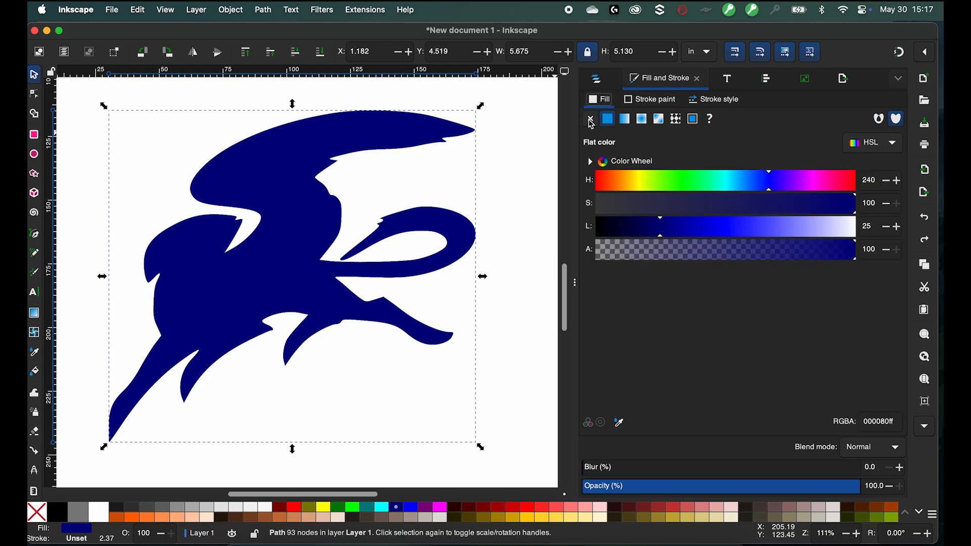
pyautogui.click(592, 121)
pyautogui.click(637, 107)
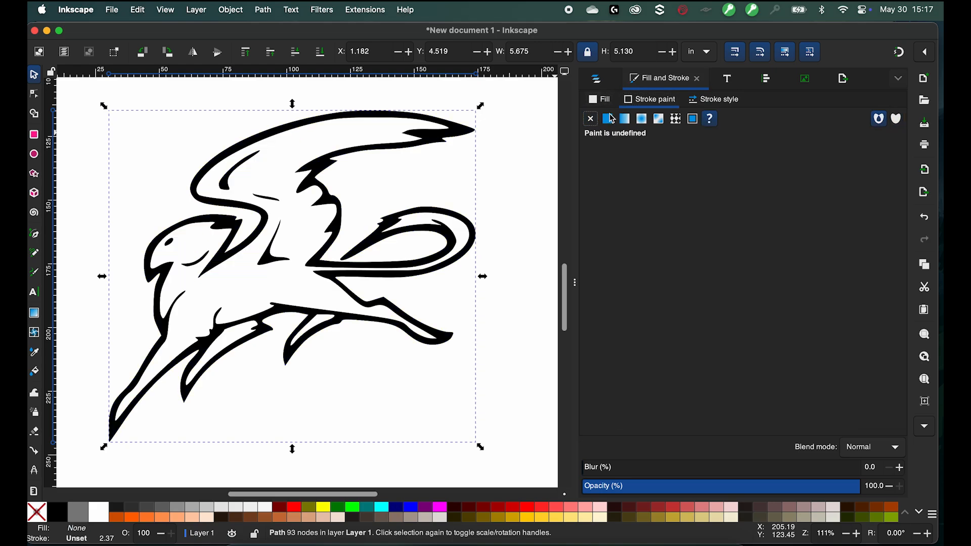
pyautogui.click(609, 120)
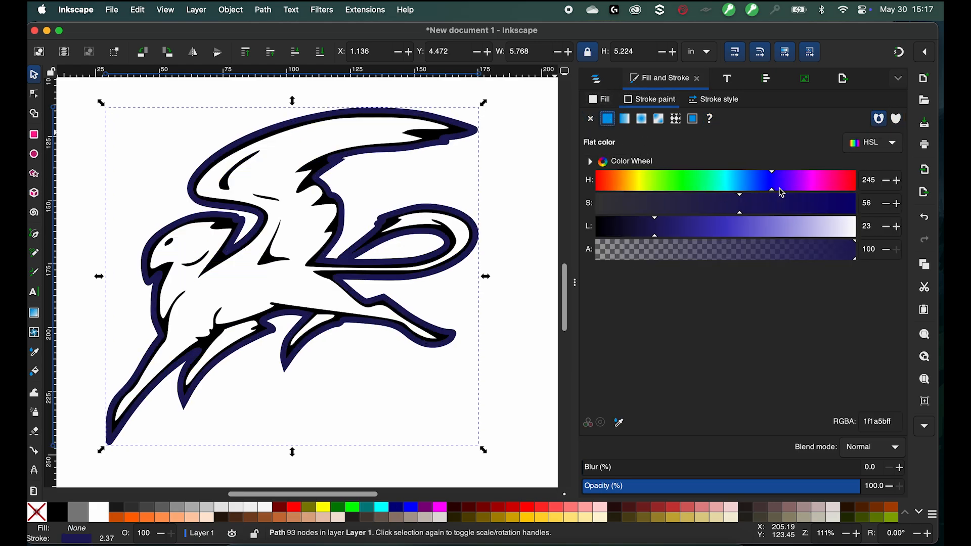
pyautogui.click(825, 184)
# - Set the stroke width to 0.469 mm and change the stroke color to dark red
pyautogui.click(718, 101)
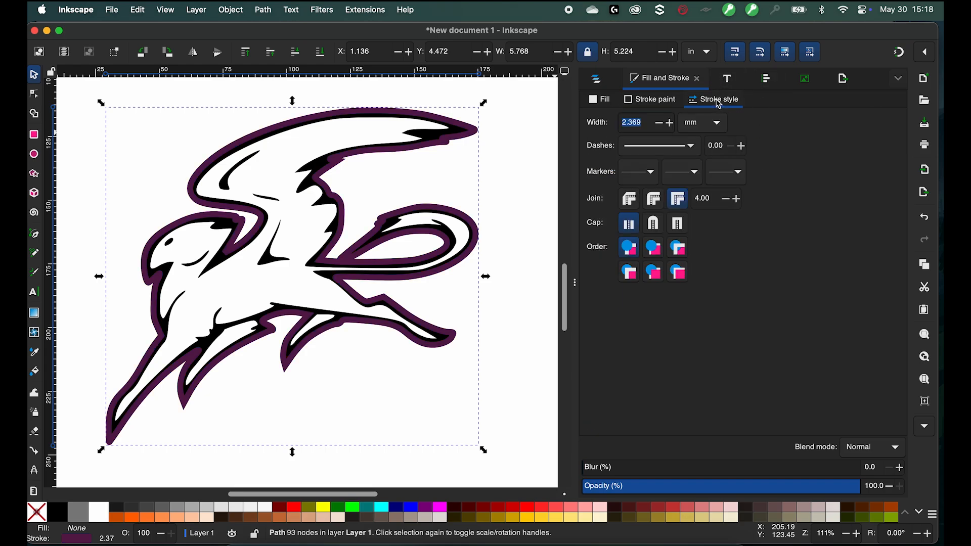
pyautogui.click(661, 127)
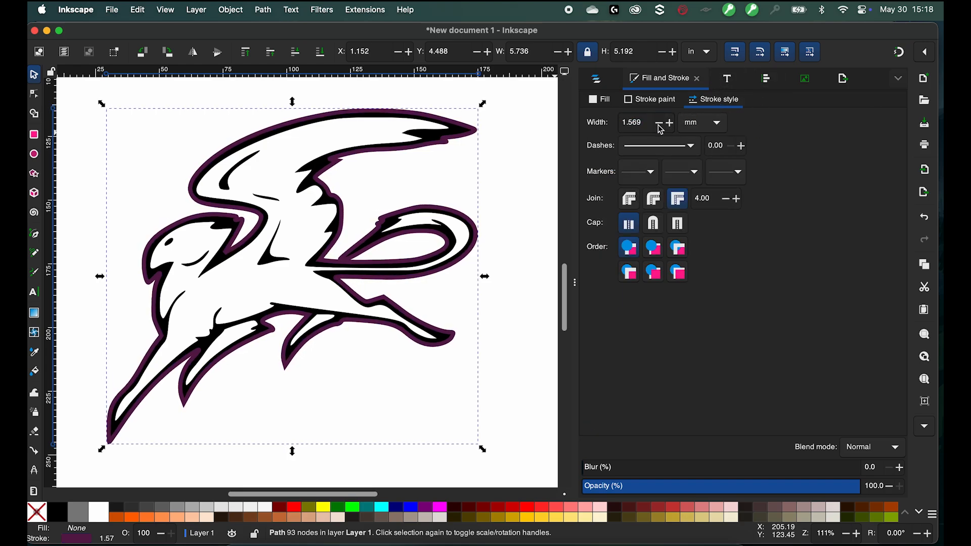
pyautogui.keyDown('shift'); pyautogui.click(496, 510); pyautogui.keyUp('shift')
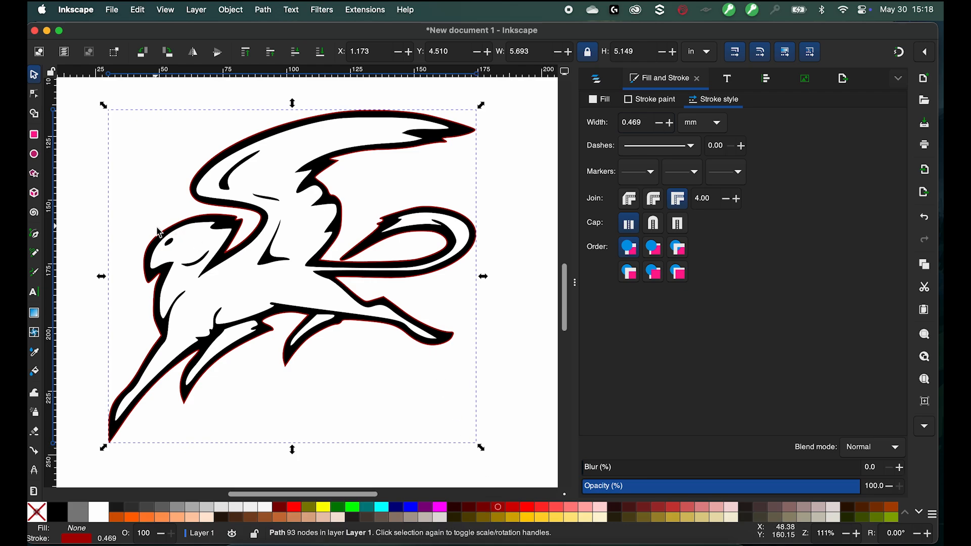
# - Zoom in and inspect the stroke outline along the gryphon's edges
pyautogui.scroll(2, 158, 230)
pyautogui.scroll(2, 158, 232)
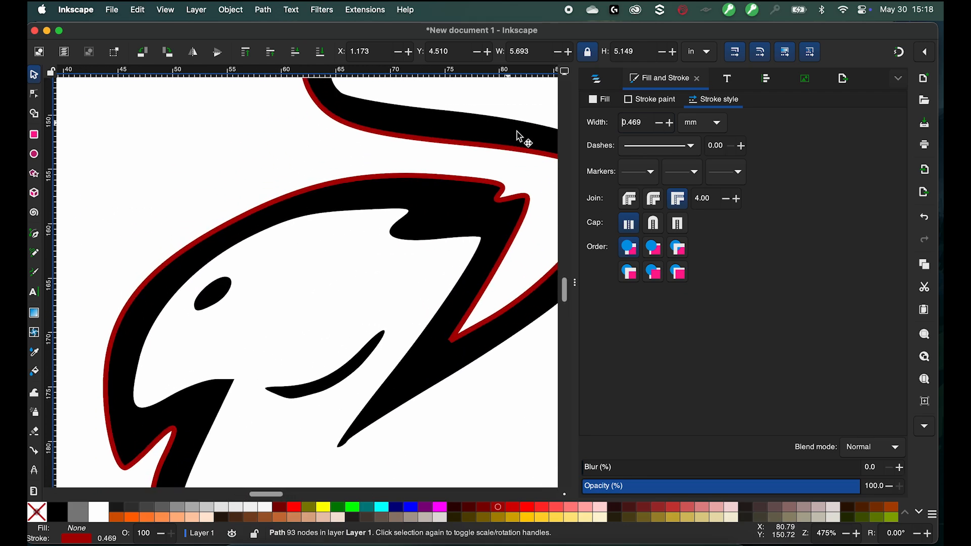
pyautogui.scroll(-3, 414, 332)
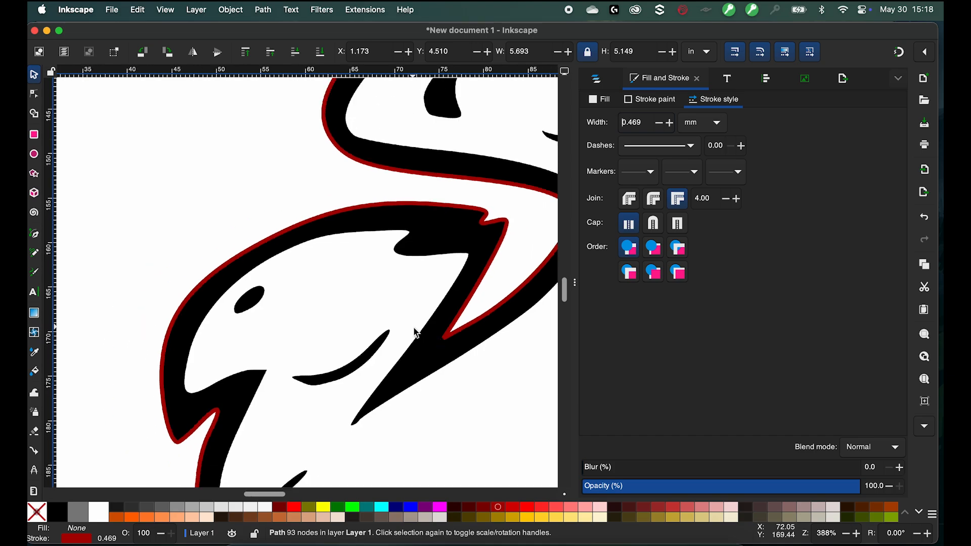
pyautogui.hscroll(6, 140, 307)
pyautogui.scroll(-3, 141, 307)
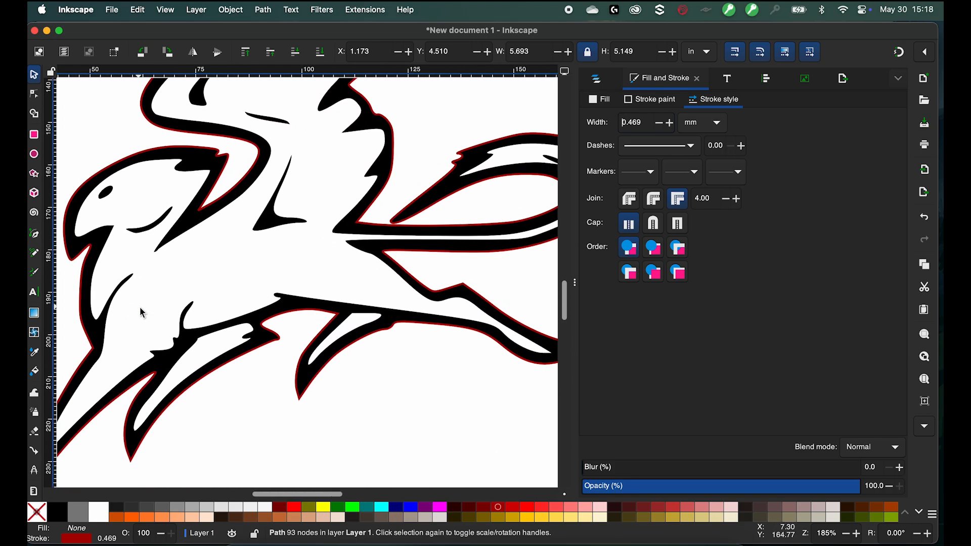
pyautogui.scroll(-1, 120, 336)
pyautogui.scroll(-2, 119, 337)
pyautogui.hscroll(-3, 231, 318)
pyautogui.scroll(2, 232, 318)
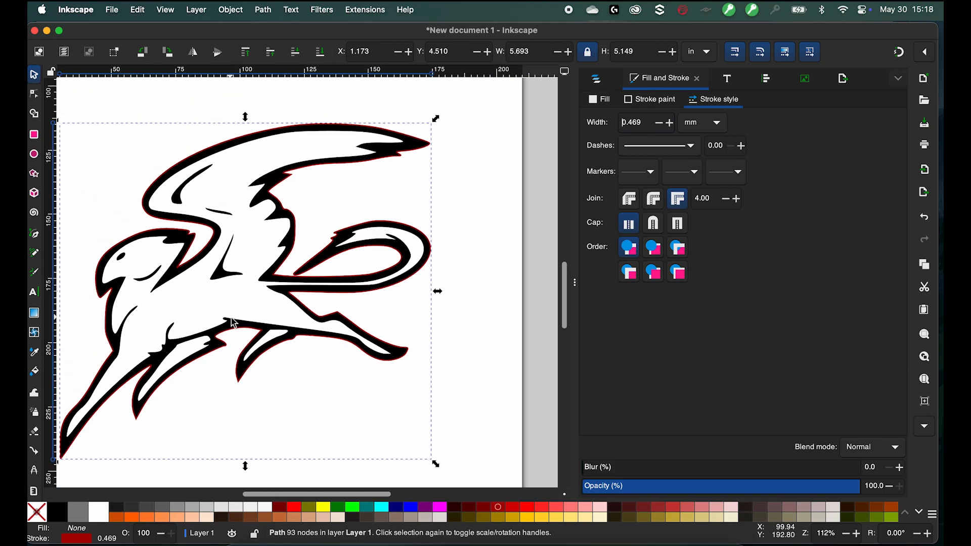
pyautogui.scroll(-1, 234, 322)
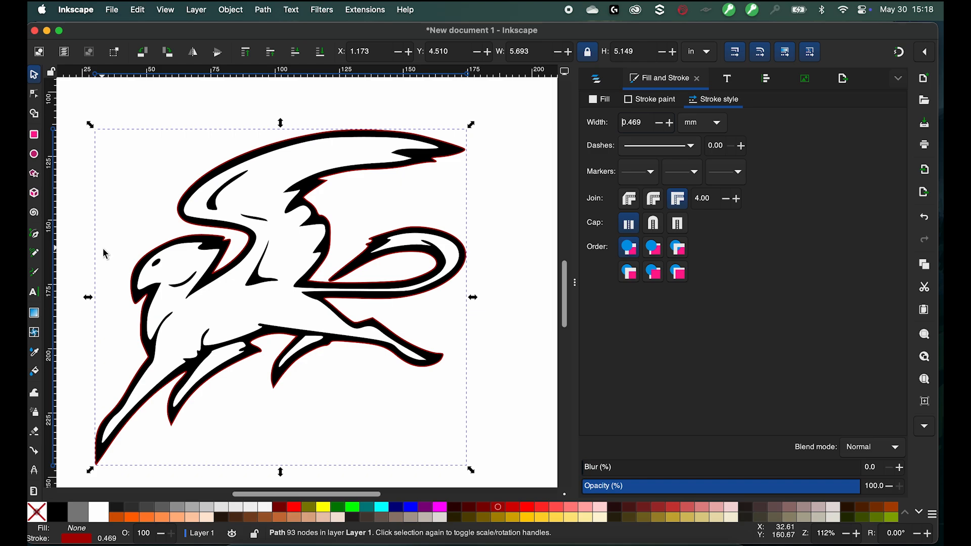
# - Outset the gryphon path seven times to push the outline out into a wider border
pyautogui.click(263, 8)
pyautogui.moveTo(221, 6)
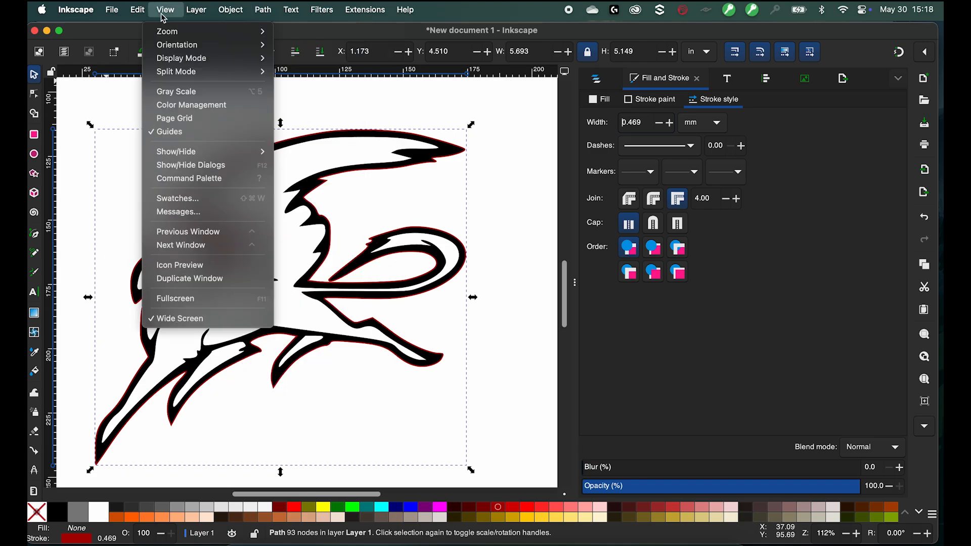
pyautogui.moveTo(292, 5)
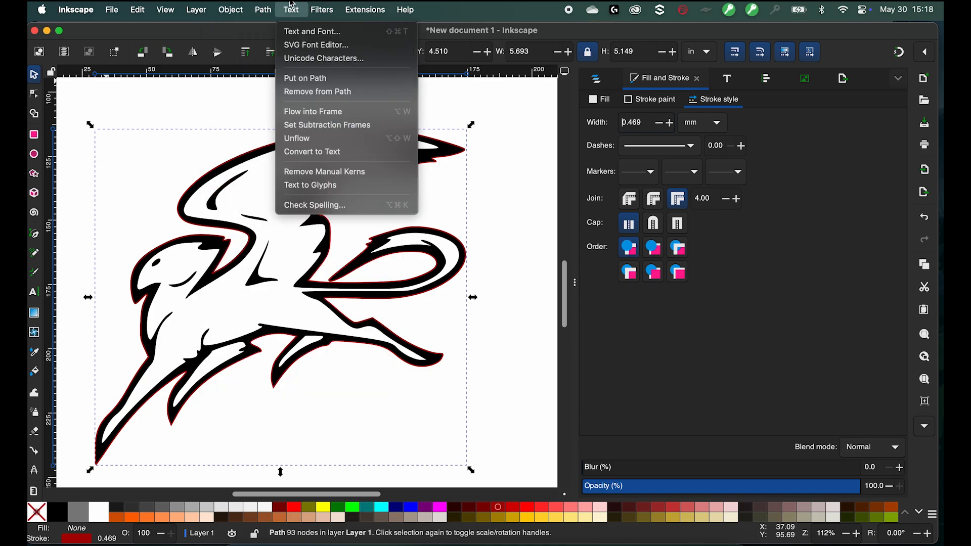
pyautogui.moveTo(263, 10)
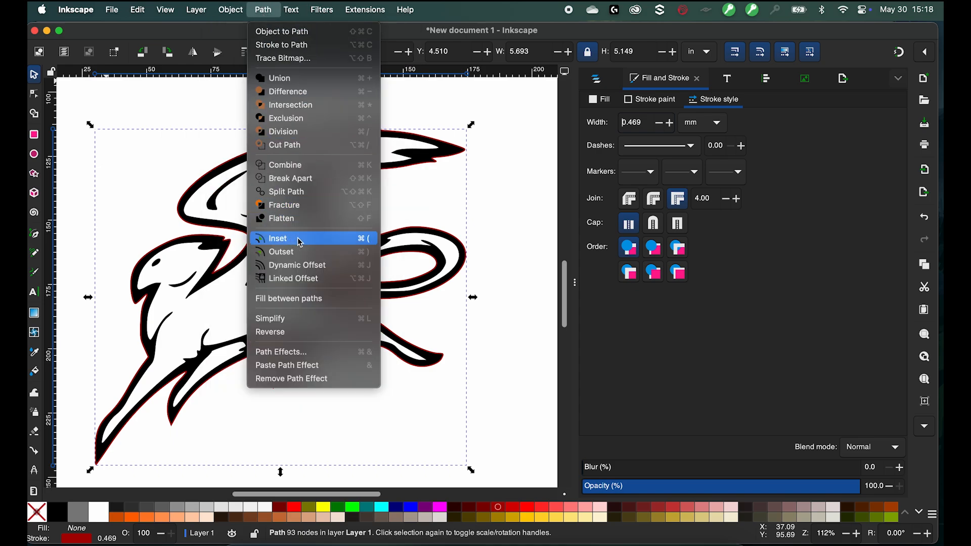
pyautogui.click(360, 255)
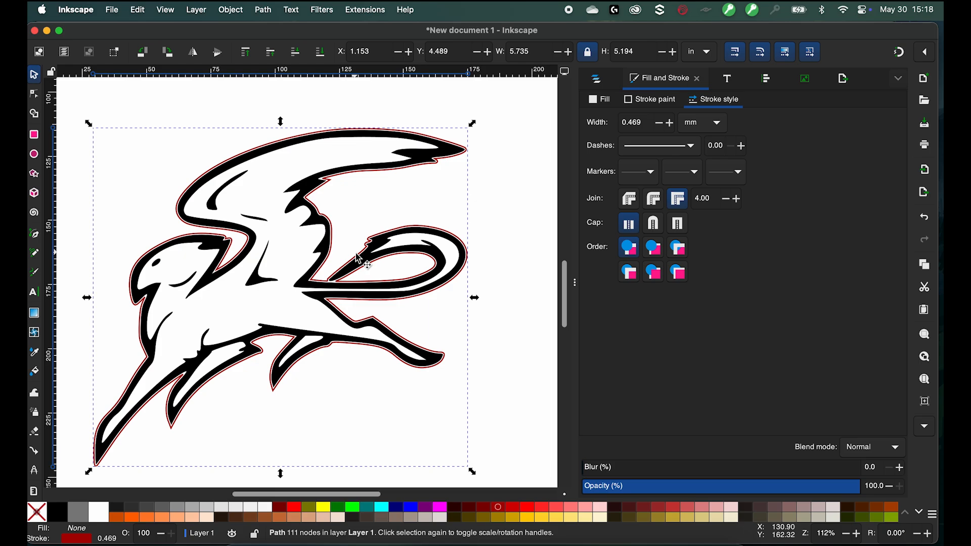
pyautogui.hotkey('ctrl', ')')
pyautogui.hotkey('ctrl', ')')
pyautogui.hotkey('ctrl', ')')
pyautogui.hotkey('ctrl', ')')
pyautogui.hotkey('ctrl', ')')
pyautogui.hotkey('ctrl', ')')
pyautogui.hotkey('ctrl', ')')
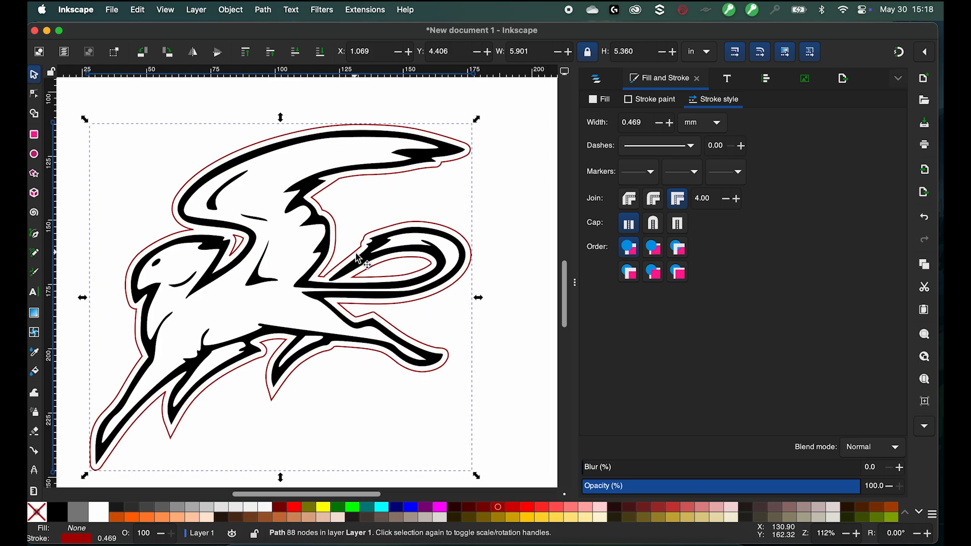
pyautogui.hotkey('ctrl', ')')
pyautogui.hotkey('ctrl', ')')
pyautogui.hotkey('ctrl', ')')
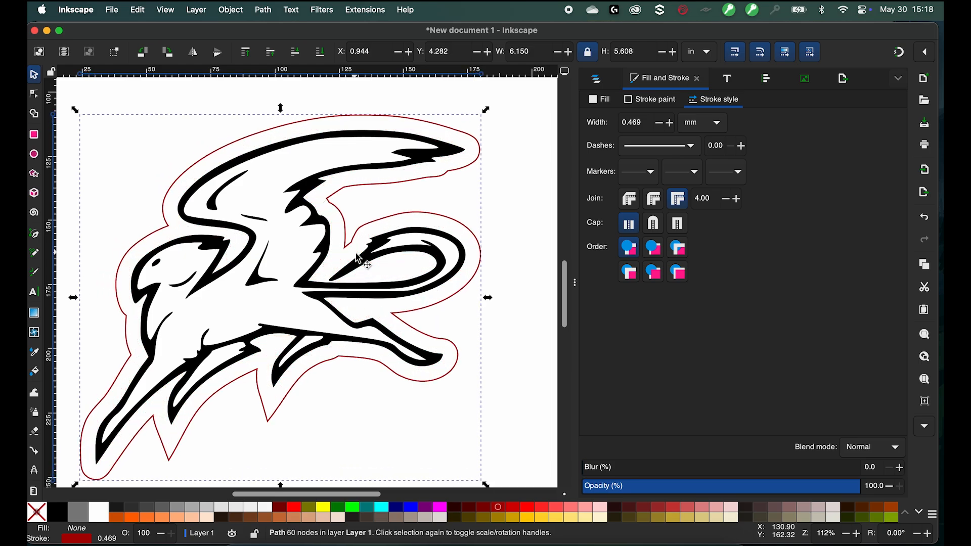
pyautogui.click(340, 212)
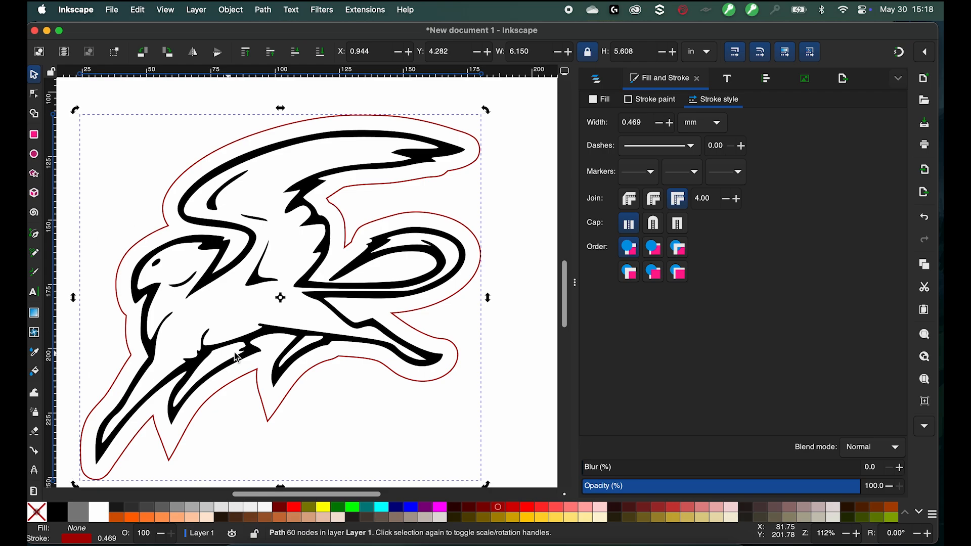
pyautogui.scroll(1, 167, 289)
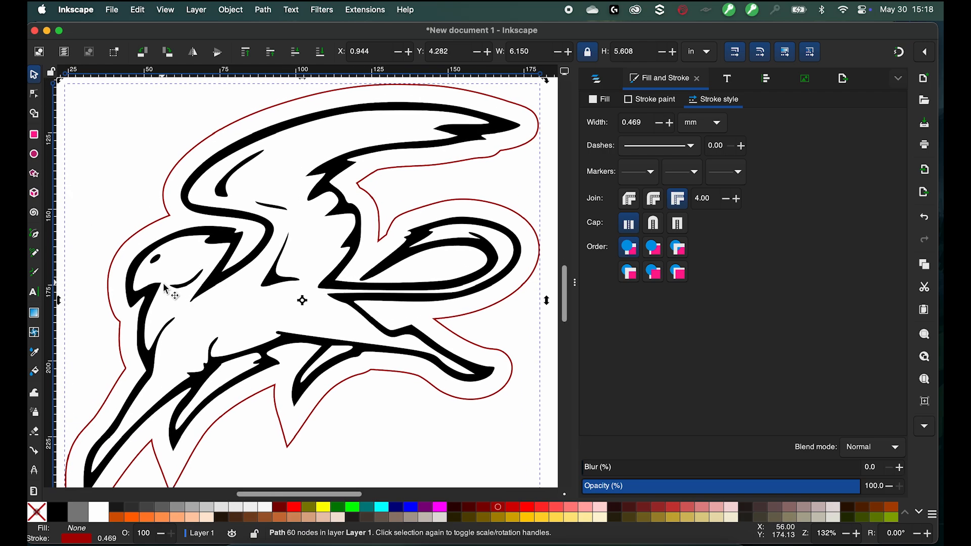
pyautogui.click(388, 245)
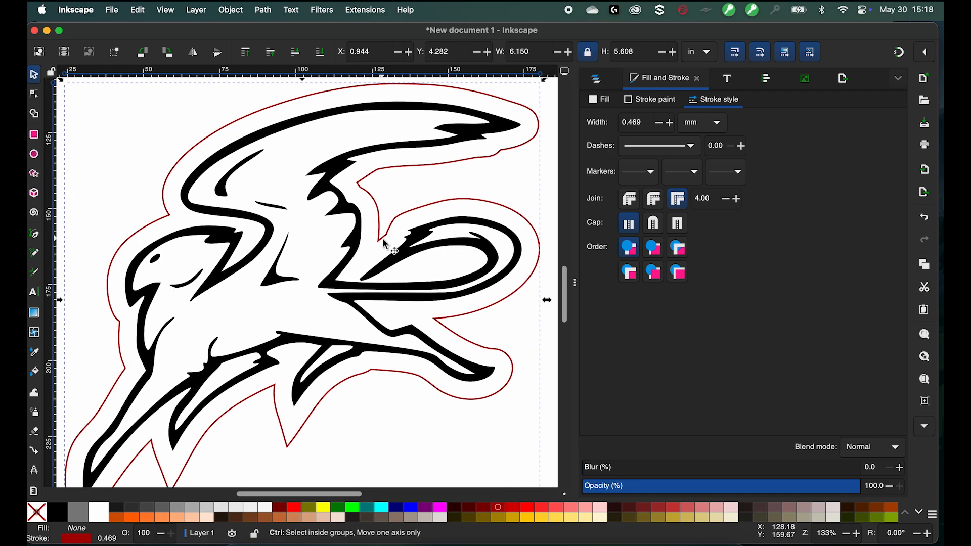
# - Inset the outline path three times to pull the border slightly closer to the gryphon
pyautogui.hotkey('ctrl', '(')
pyautogui.hotkey('ctrl', '(')
pyautogui.hotkey('ctrl', '(')
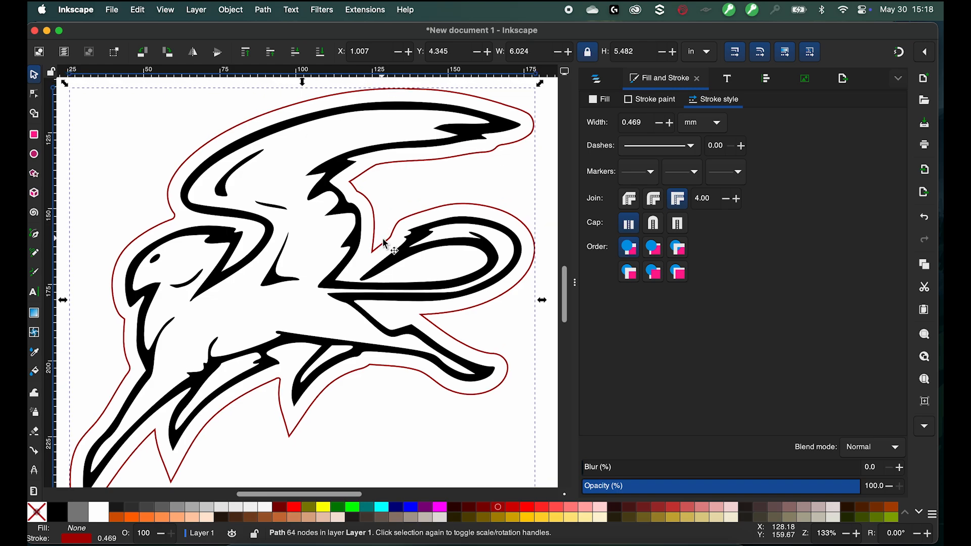
# - With the node tool, select the nodes of the outer contour subpaths of the gryphon's black path
pyautogui.scroll(-3, 234, 251)
pyautogui.scroll(2, 234, 251)
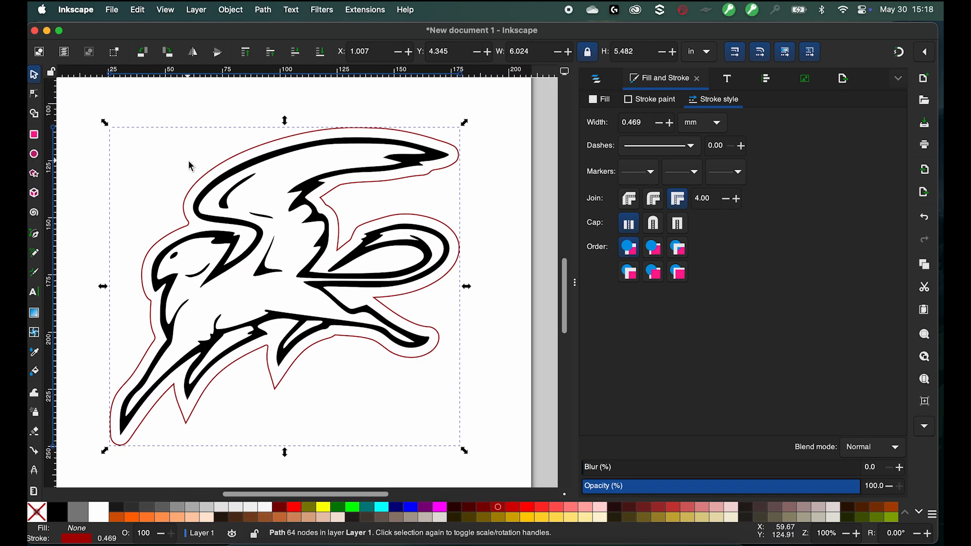
pyautogui.scroll(2, 194, 175)
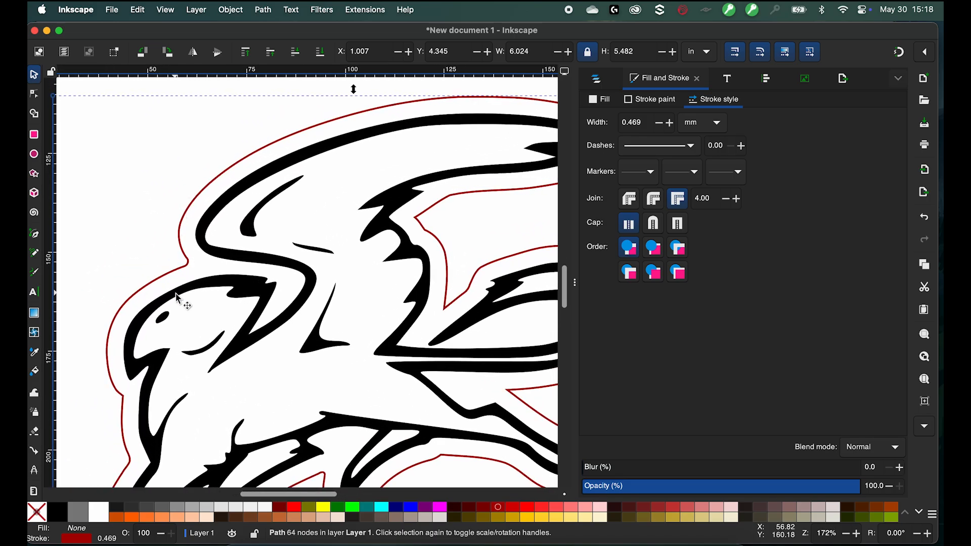
pyautogui.scroll(-5, 178, 298)
pyautogui.hscroll(2, 178, 298)
pyautogui.hscroll(-3, 182, 301)
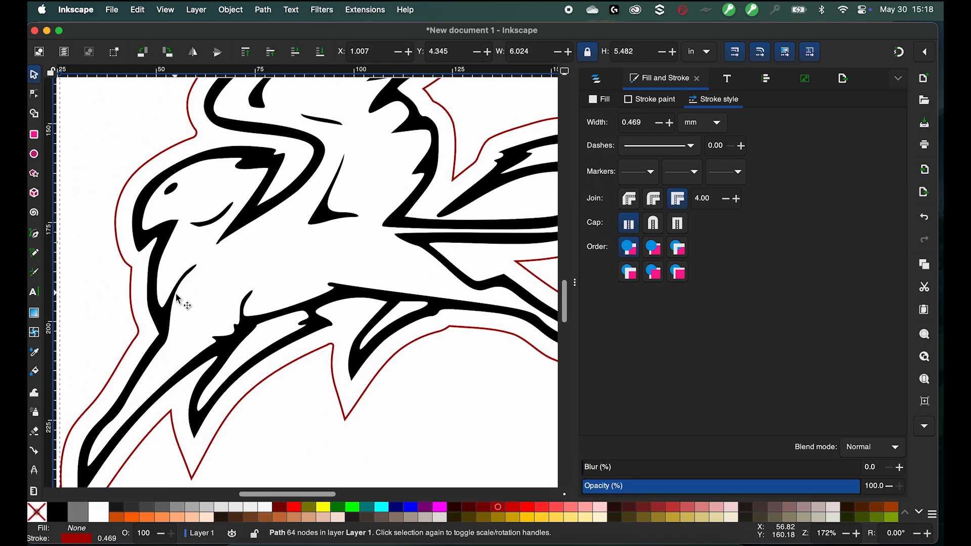
pyautogui.click(33, 93)
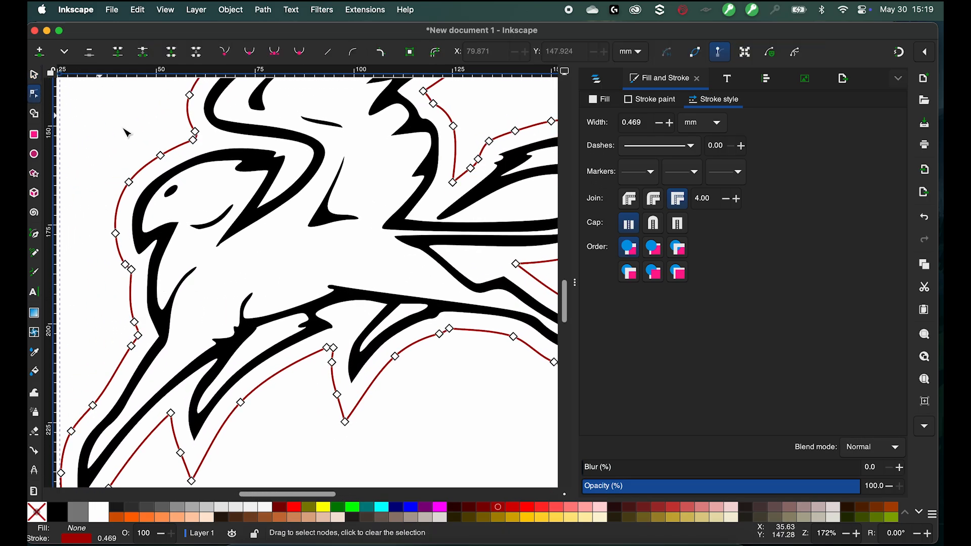
pyautogui.click(259, 172)
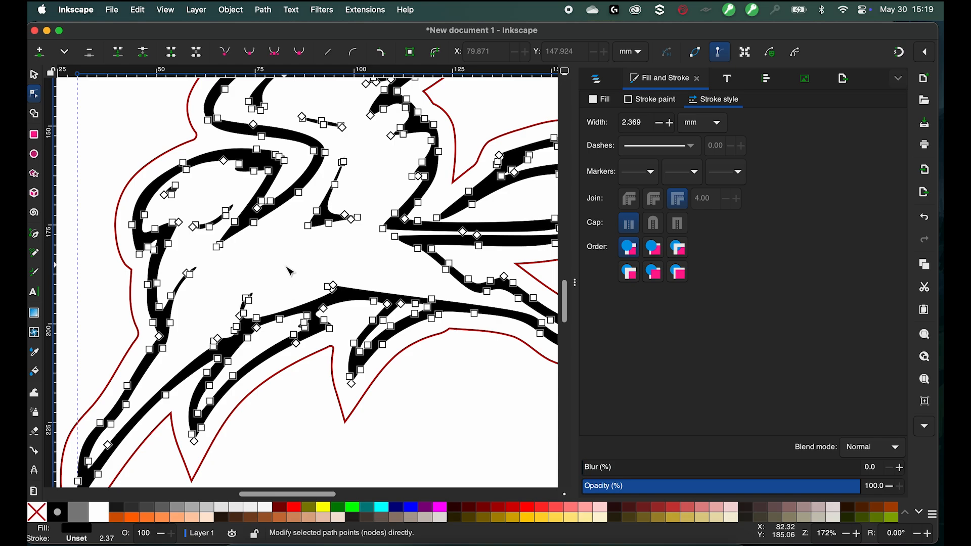
pyautogui.press('Escape')
pyautogui.click(162, 229)
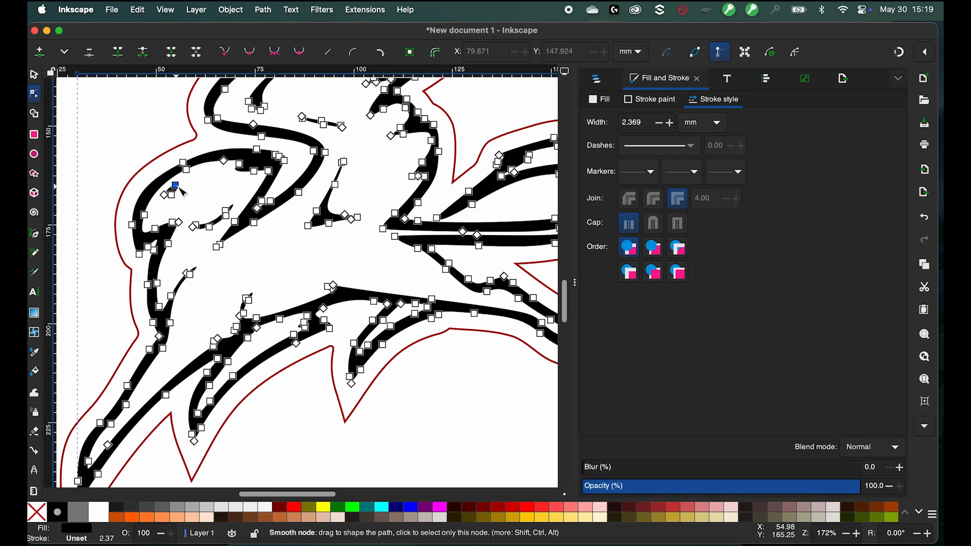
pyautogui.press('shift')
pyautogui.keyDown('shift'); pyautogui.click(175, 223); pyautogui.keyUp('shift')
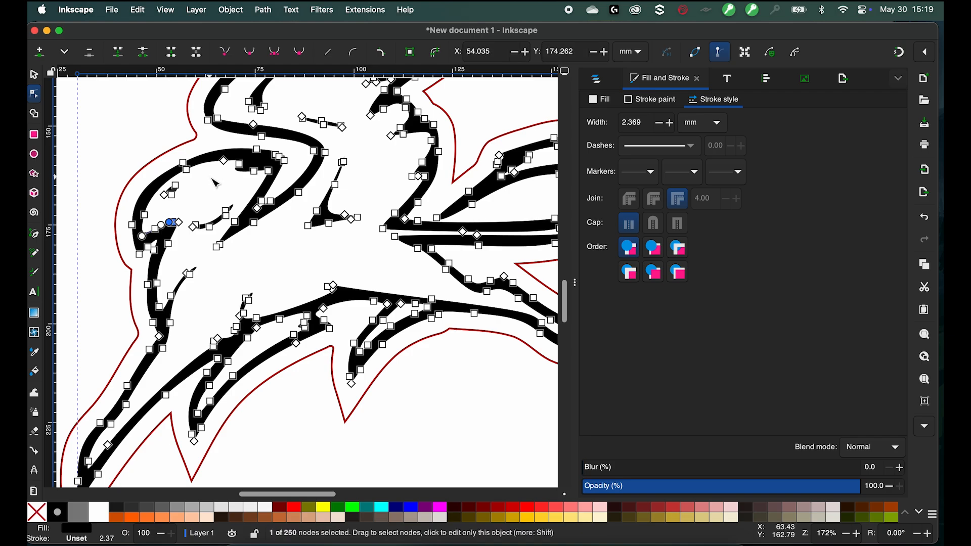
pyautogui.hotkey('ctrl', 'a')
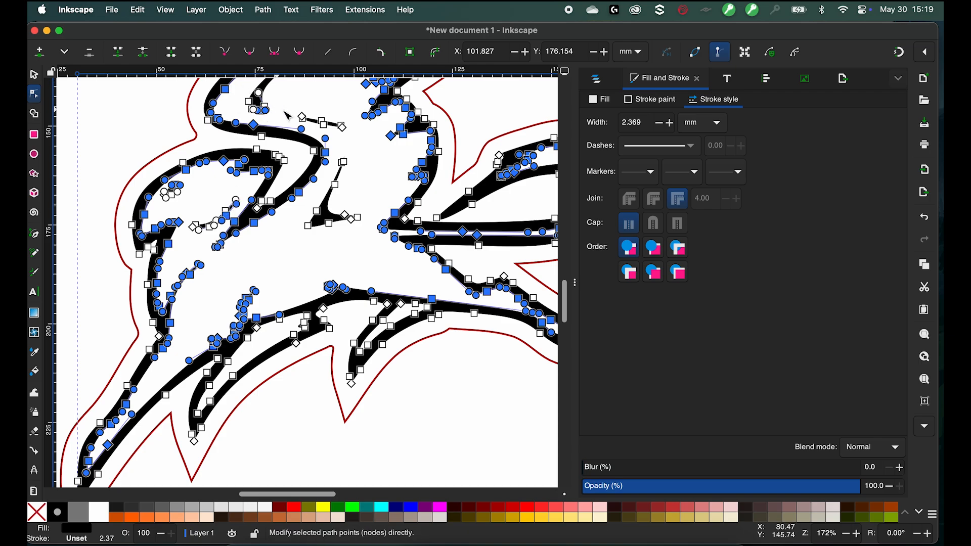
pyautogui.keyDown('shift'); pyautogui.click(348, 191); pyautogui.keyUp('shift')
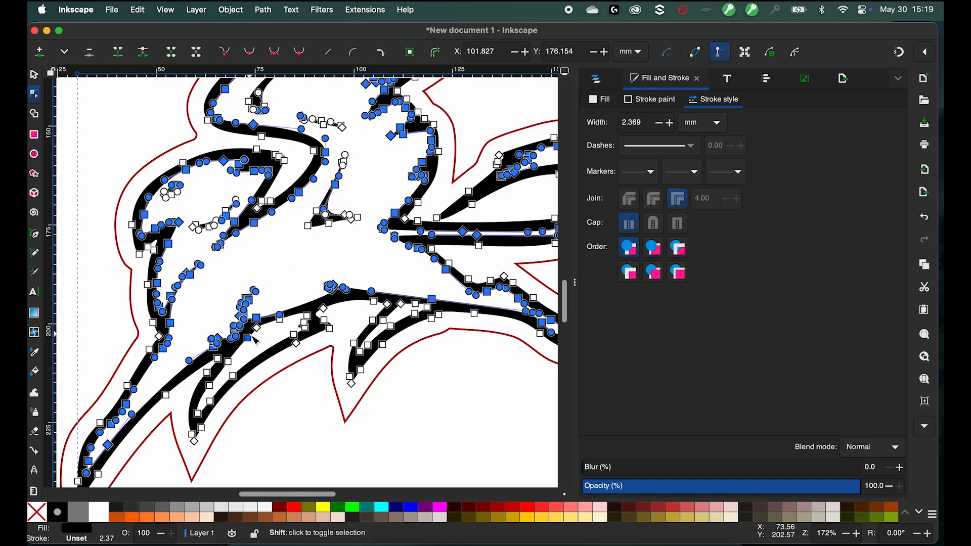
pyautogui.keyDown('shift'); pyautogui.click(385, 322); pyautogui.keyUp('shift')
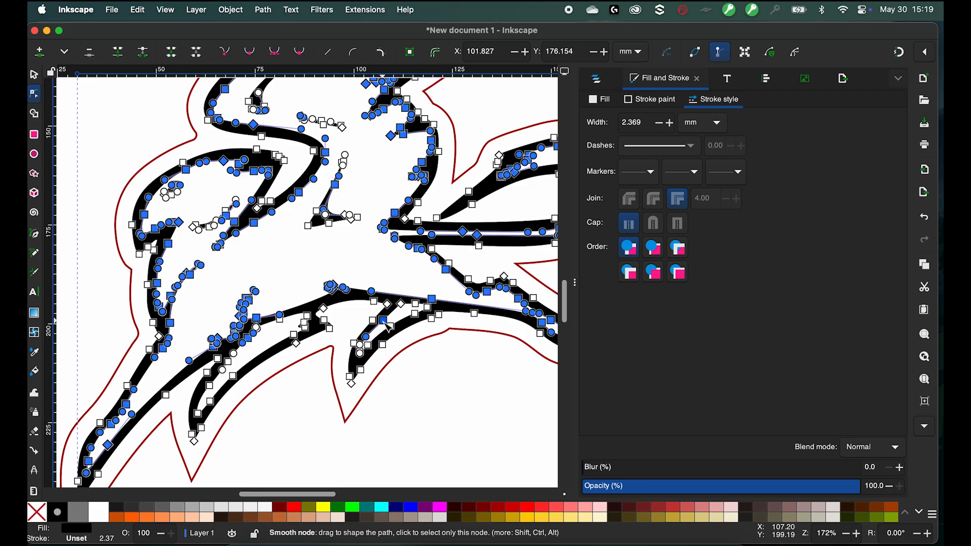
pyautogui.hotkey('ctrl', 'a')
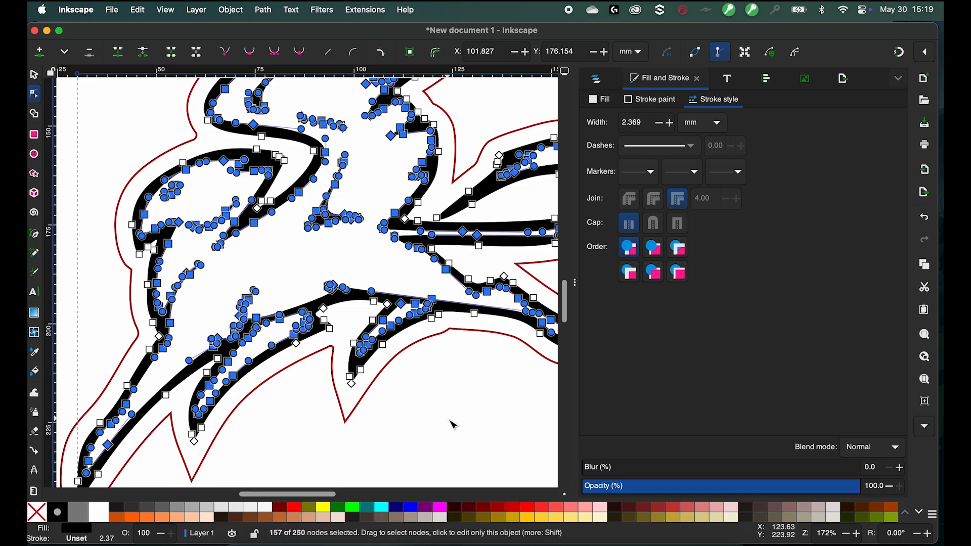
# - Copy the selected outer contour subpaths of the gryphon
pyautogui.scroll(-3, 451, 422)
pyautogui.hscroll(3, 453, 424)
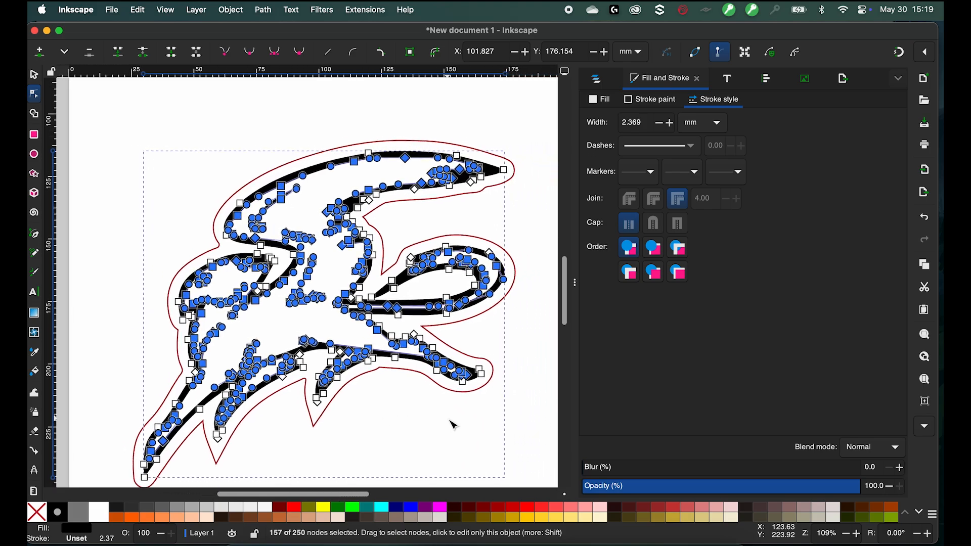
pyautogui.scroll(-3, 453, 425)
pyautogui.hscroll(-2, 453, 425)
pyautogui.scroll(2, 454, 425)
pyautogui.hscroll(1, 453, 425)
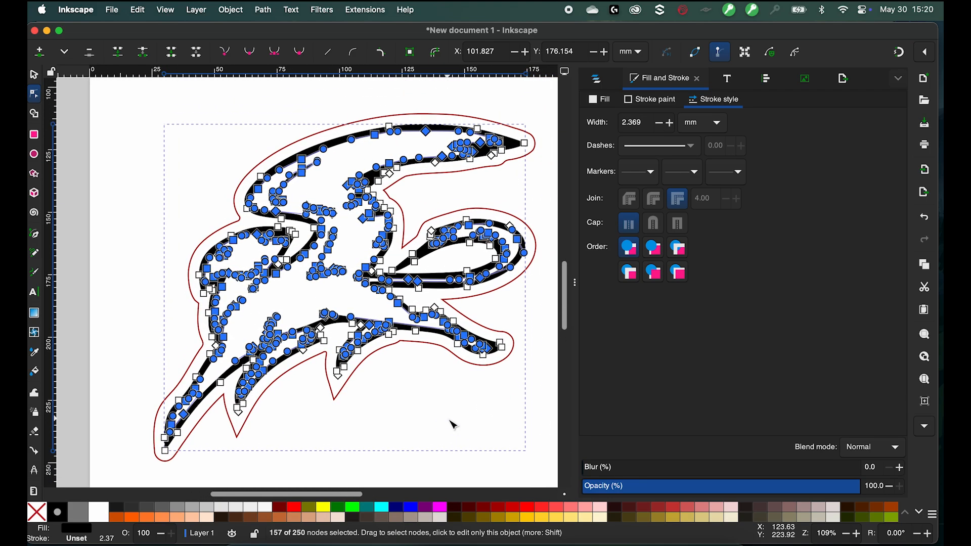
pyautogui.click(133, 9)
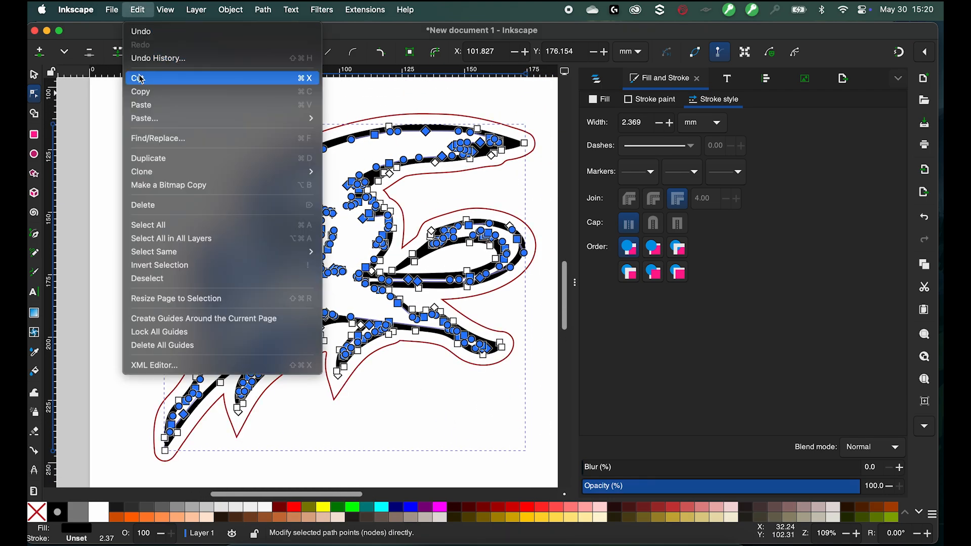
pyautogui.click(155, 96)
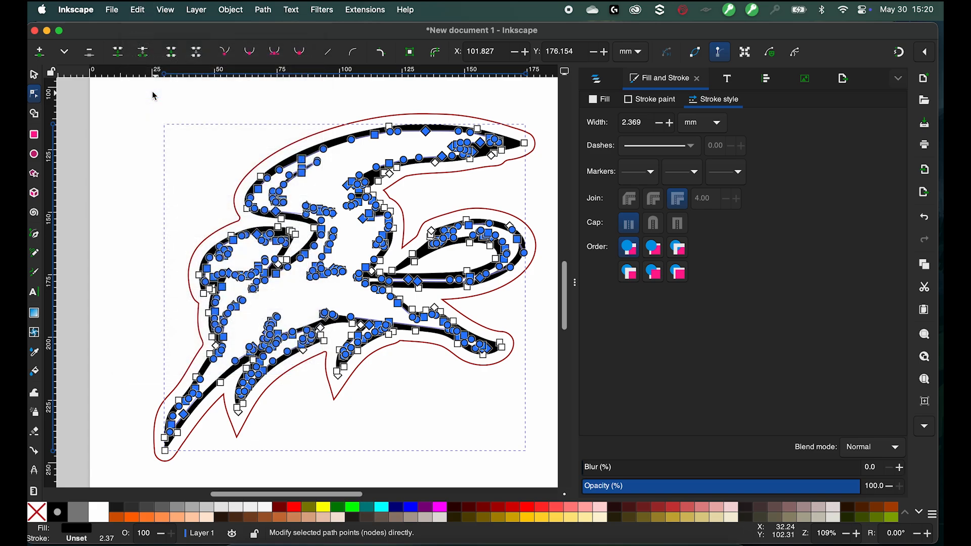
# - Paste the copied contour in place and fill it brown
pyautogui.click(118, 175)
pyautogui.click(117, 176)
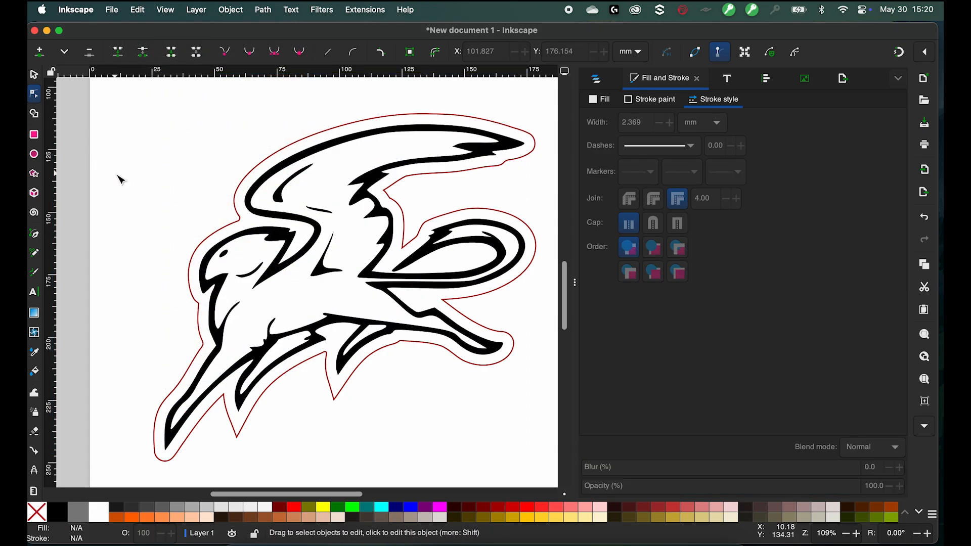
pyautogui.click(137, 10)
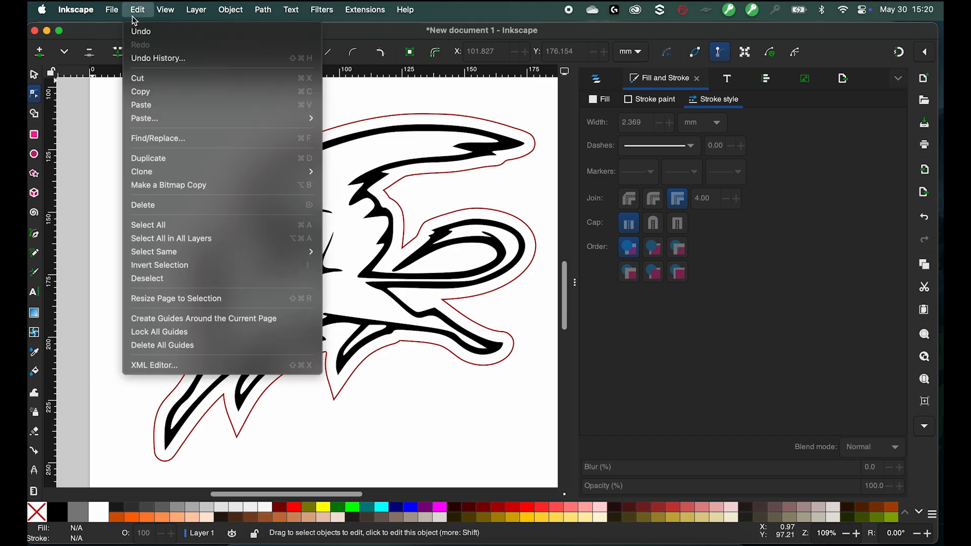
pyautogui.moveTo(193, 117)
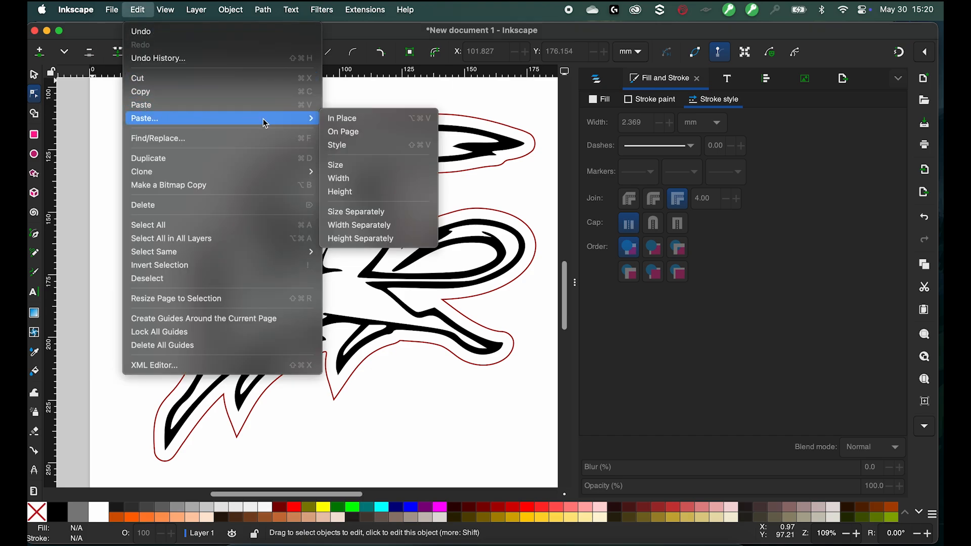
pyautogui.click(354, 118)
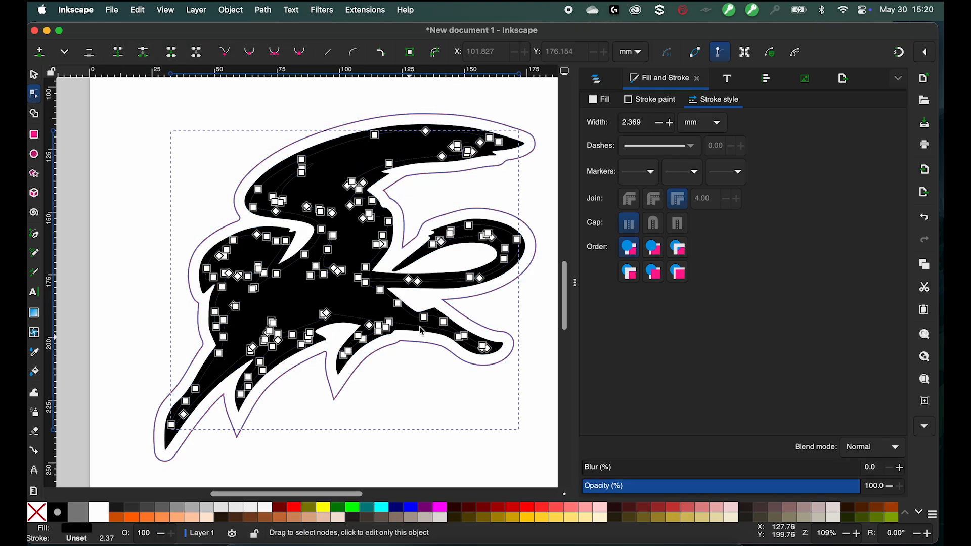
pyautogui.click(341, 515)
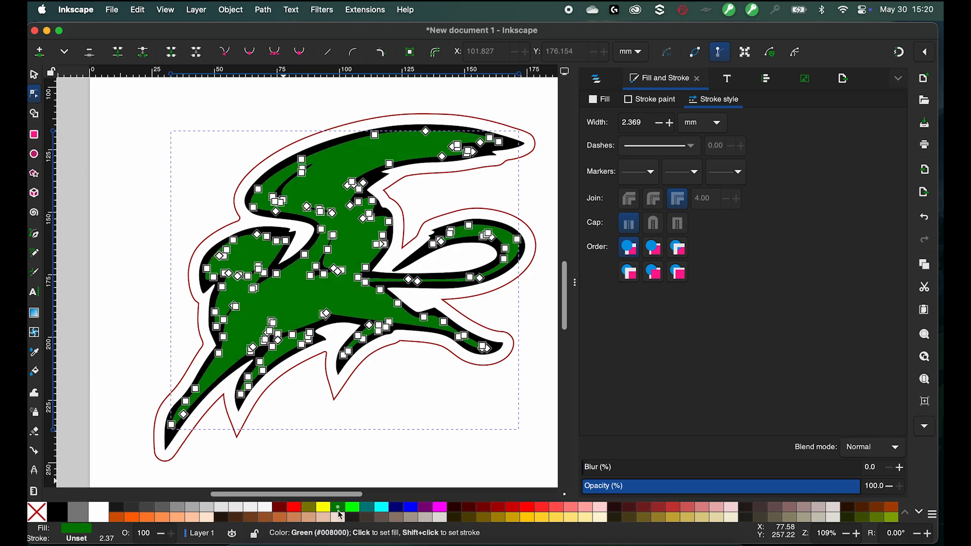
pyautogui.click(266, 517)
pyautogui.press('Escape')
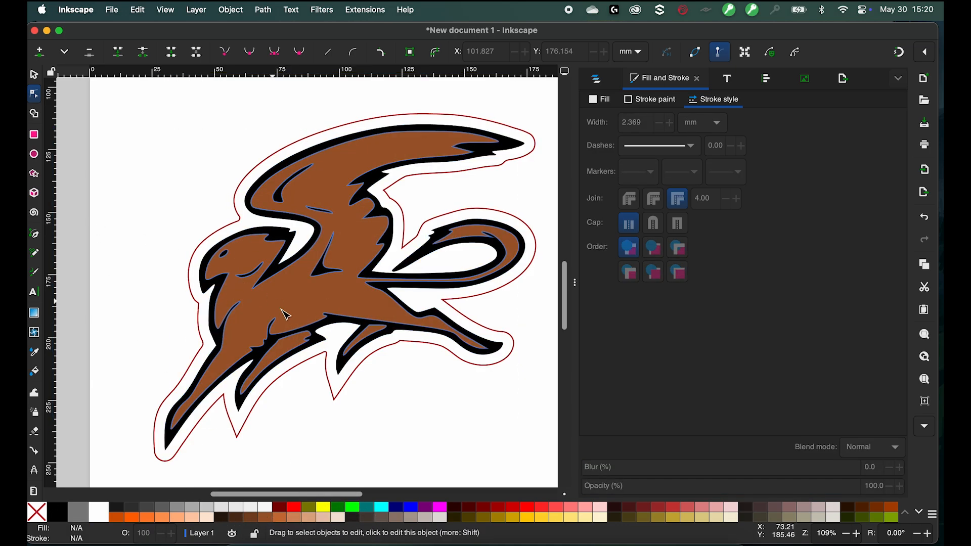
pyautogui.click(33, 76)
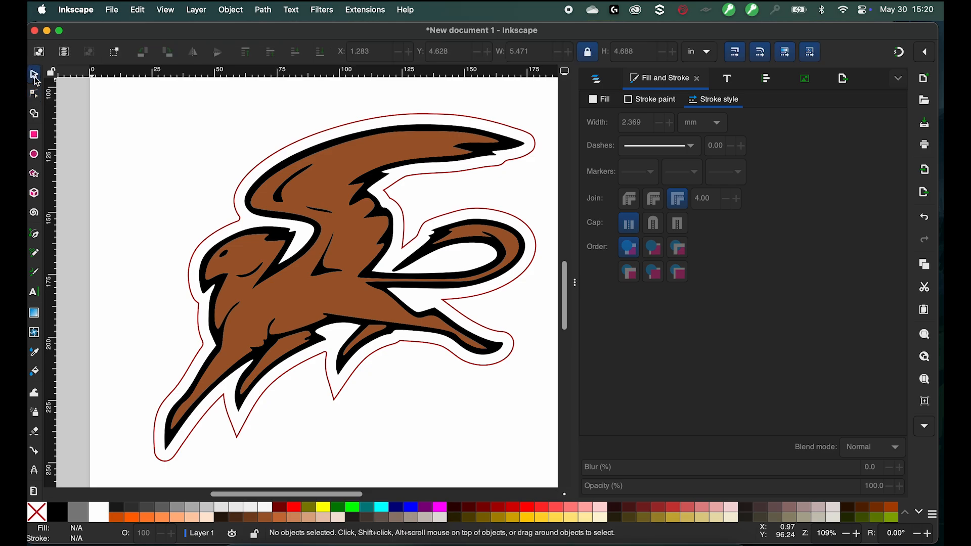
pyautogui.moveTo(302, 295); pyautogui.dragTo(226, 250)
pyautogui.hotkey('ctrl', 'z')
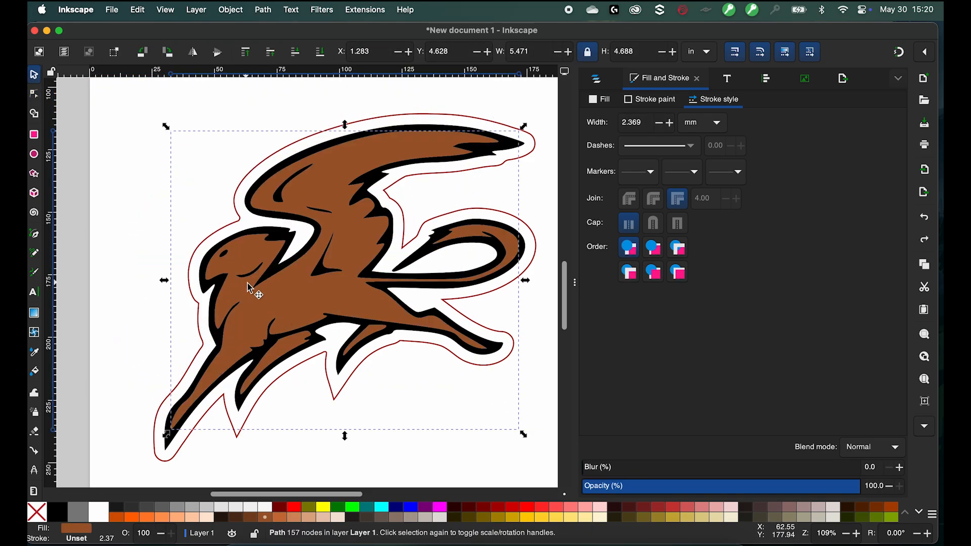
# - Draw an ellipse about 19 × 16 mm at the front of the gryphon's head and fill it orange
pyautogui.scroll(2, 248, 287)
pyautogui.scroll(-1, 248, 287)
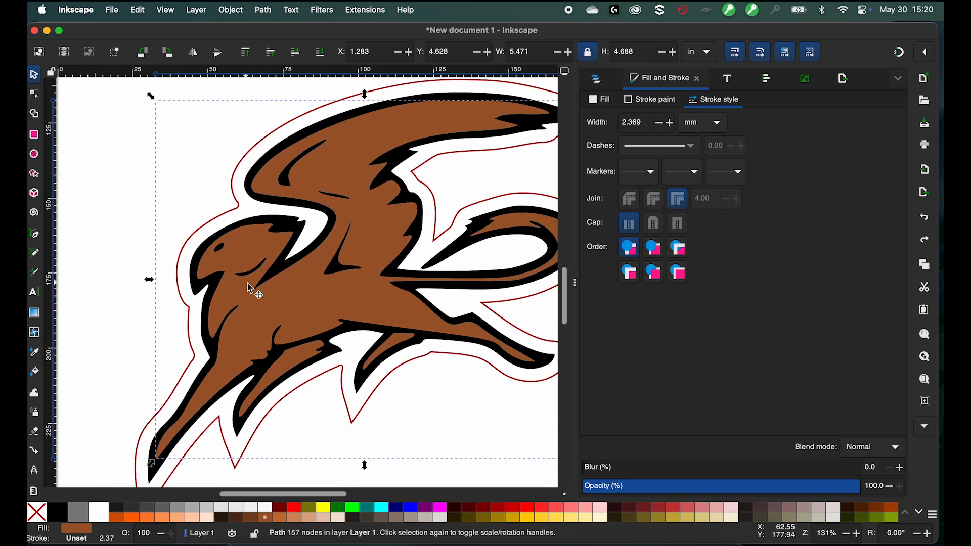
pyautogui.click(34, 154)
pyautogui.scroll(5, 184, 222)
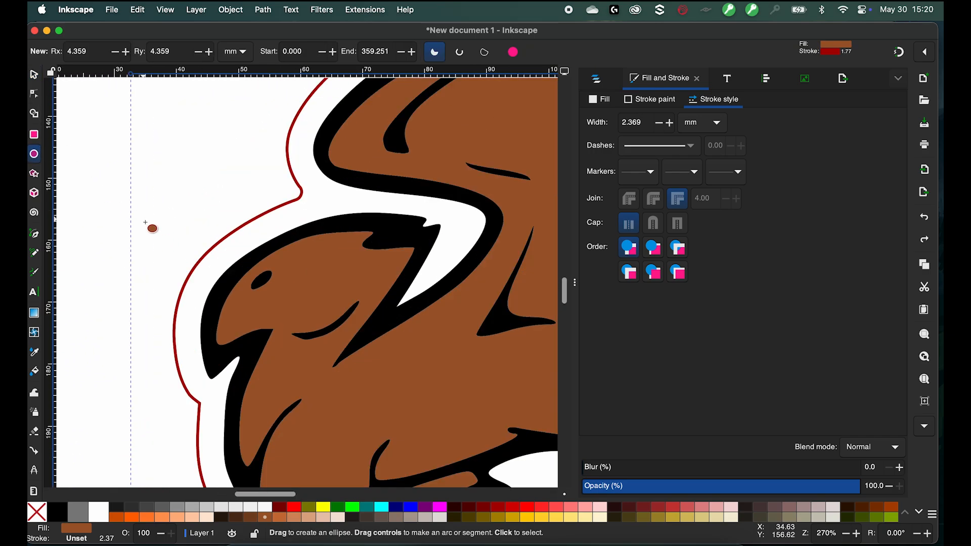
pyautogui.moveTo(164, 239); pyautogui.dragTo(284, 338)
pyautogui.click(281, 286)
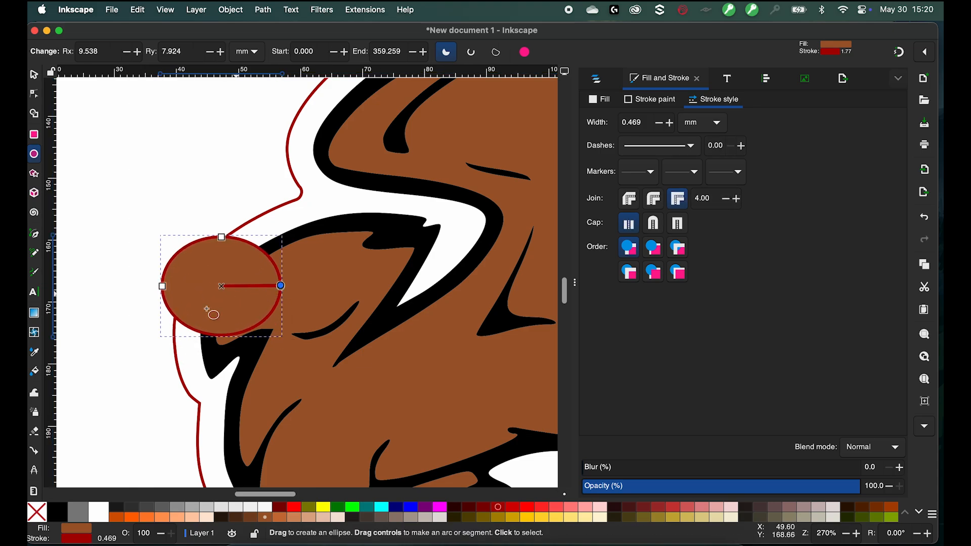
pyautogui.click(146, 516)
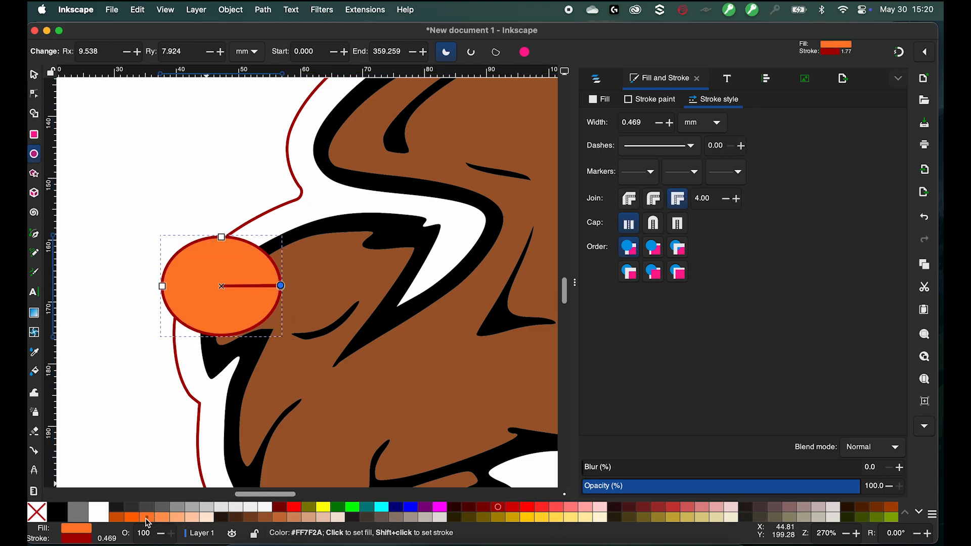
# - Move the orange ellipse over the gryphon's beak and rotate it about 149°
pyautogui.click(35, 74)
pyautogui.moveTo(223, 283); pyautogui.dragTo(185, 327)
pyautogui.click(220, 332)
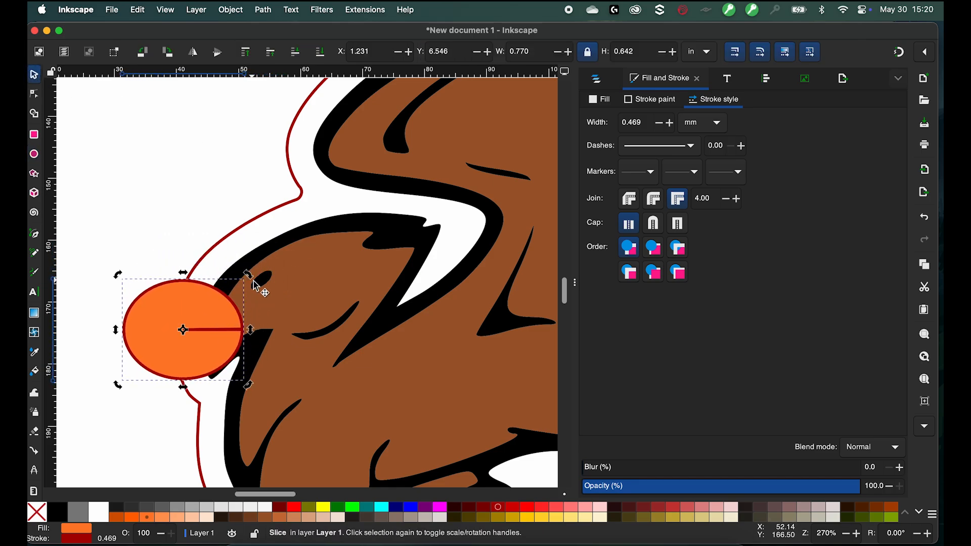
pyautogui.moveTo(249, 276); pyautogui.dragTo(158, 408)
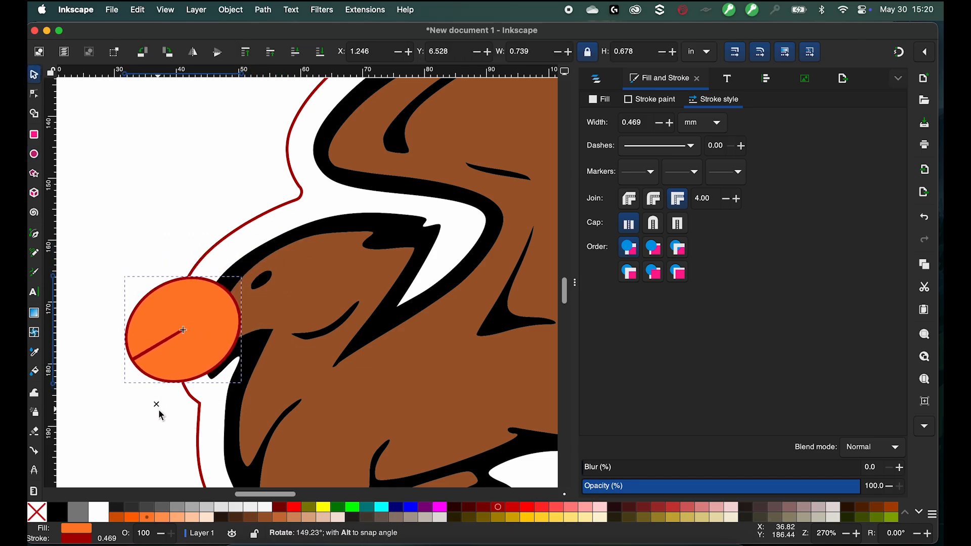
pyautogui.moveTo(205, 317)
pyautogui.mouseDown()
pyautogui.moveTo(197, 311)
pyautogui.moveTo(207, 309)
pyautogui.mouseUp()
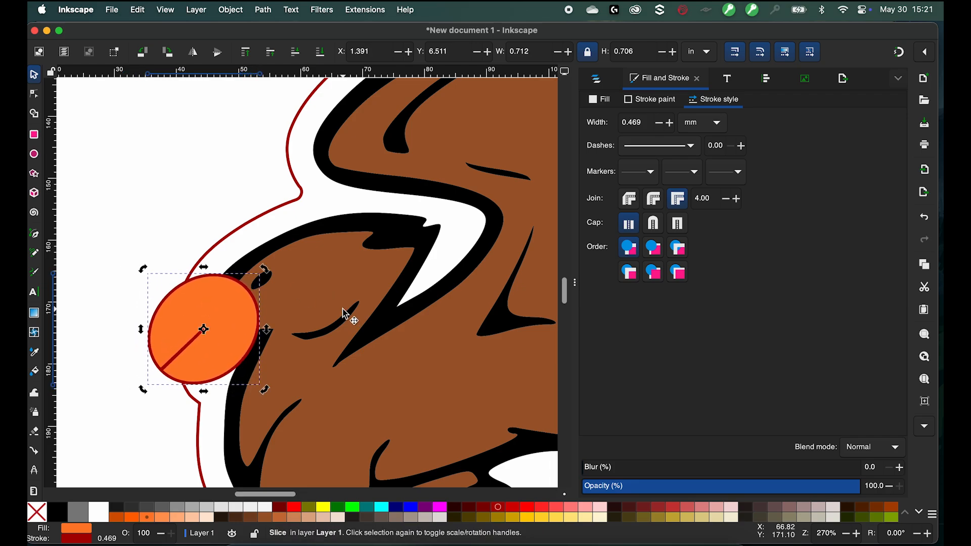
# - Select the orange ellipse together with the brown fill shape and intersect them
pyautogui.click(82, 113)
pyautogui.press('5')
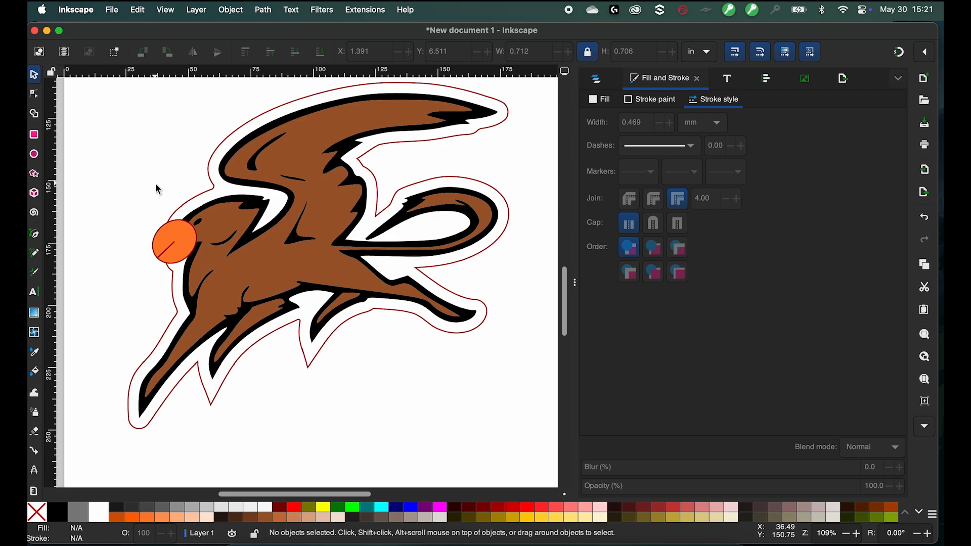
pyautogui.click(183, 232)
pyautogui.keyDown('shift'); pyautogui.click(233, 223); pyautogui.keyUp('shift')
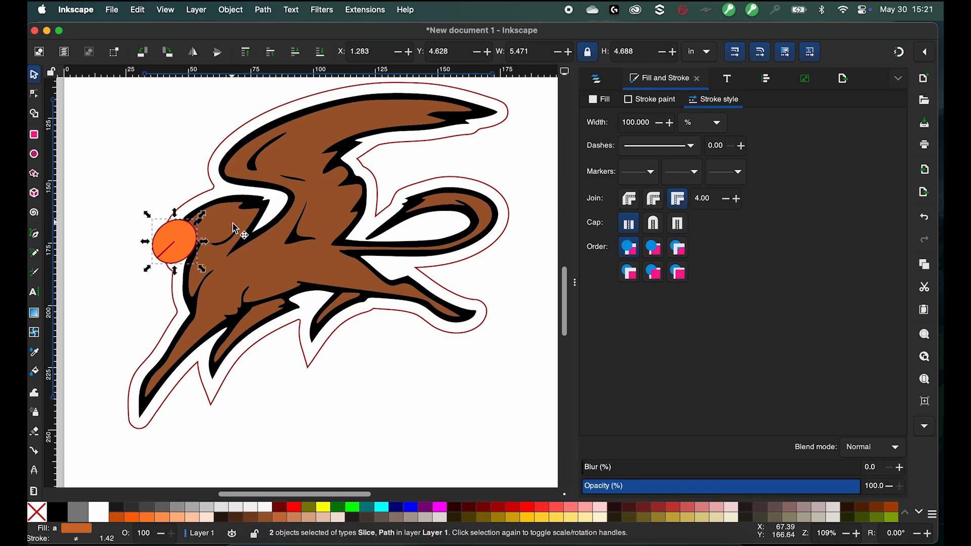
pyautogui.click(263, 10)
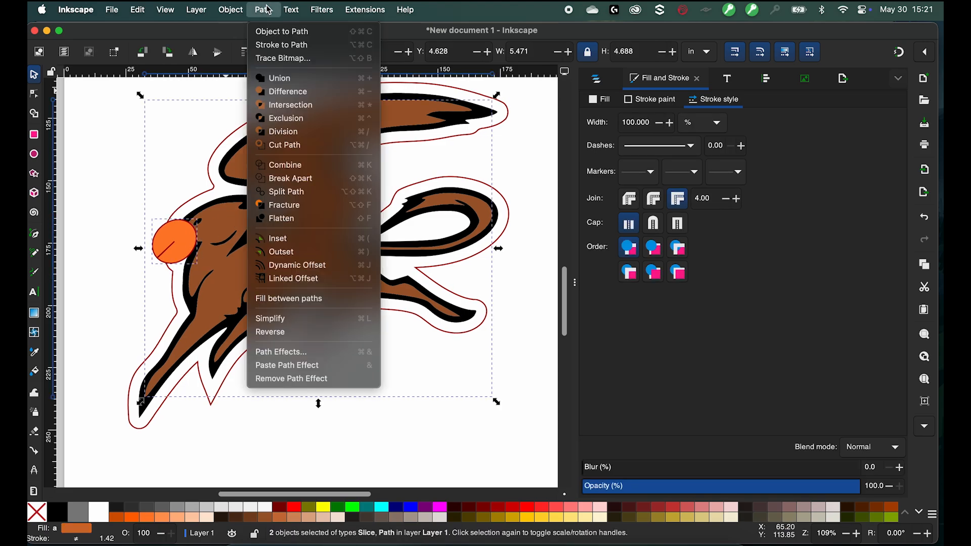
pyautogui.click(297, 106)
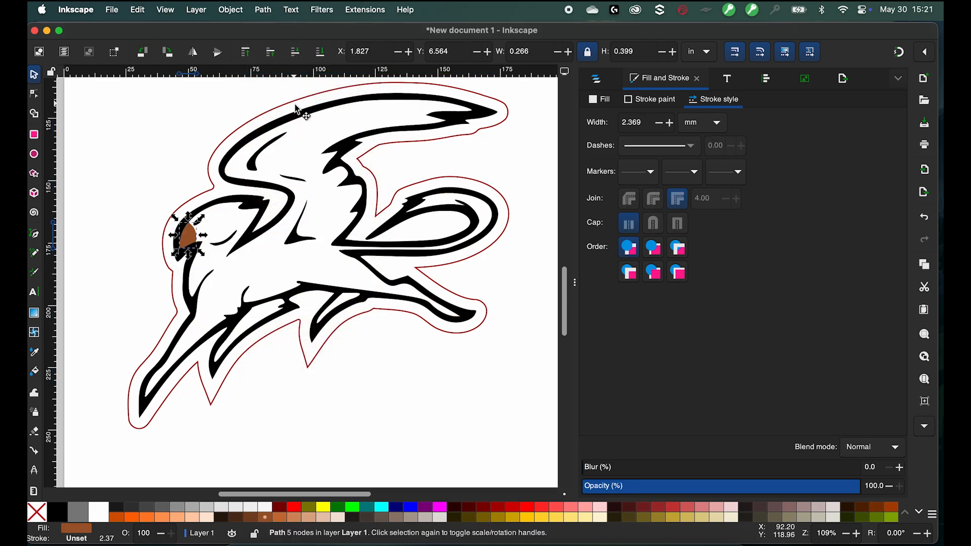
# - Copy the intersected beak shape, then undo the intersection to restore the orange ellipse and brown fill
pyautogui.click(126, 8)
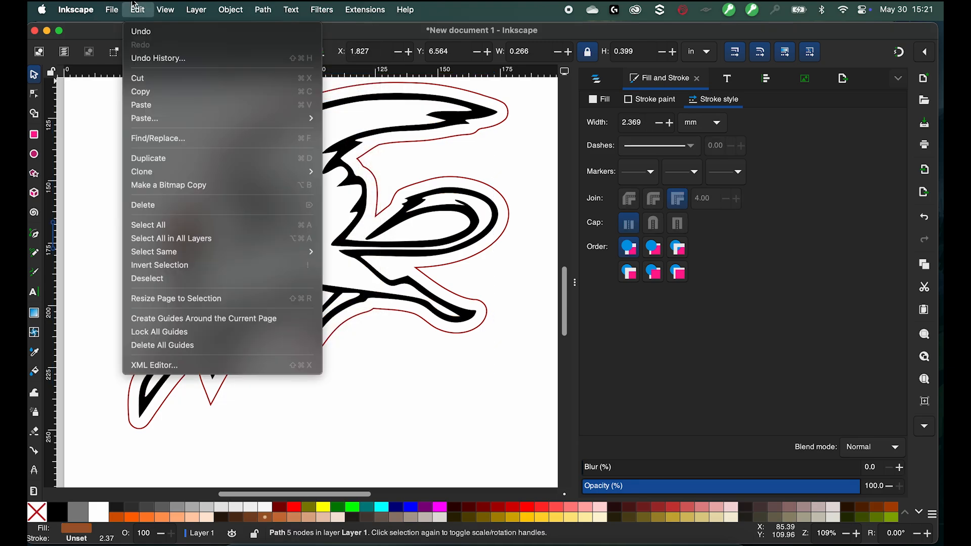
pyautogui.click(156, 93)
pyautogui.click(146, 11)
pyautogui.click(150, 32)
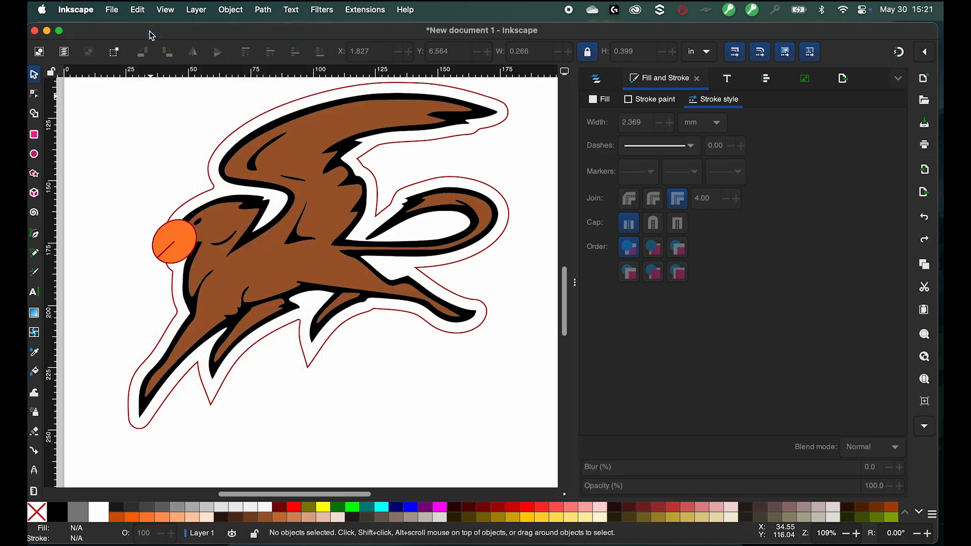
# - Select the orange ellipse with the brown fill shape and subtract the ellipse using Difference
pyautogui.click(194, 243)
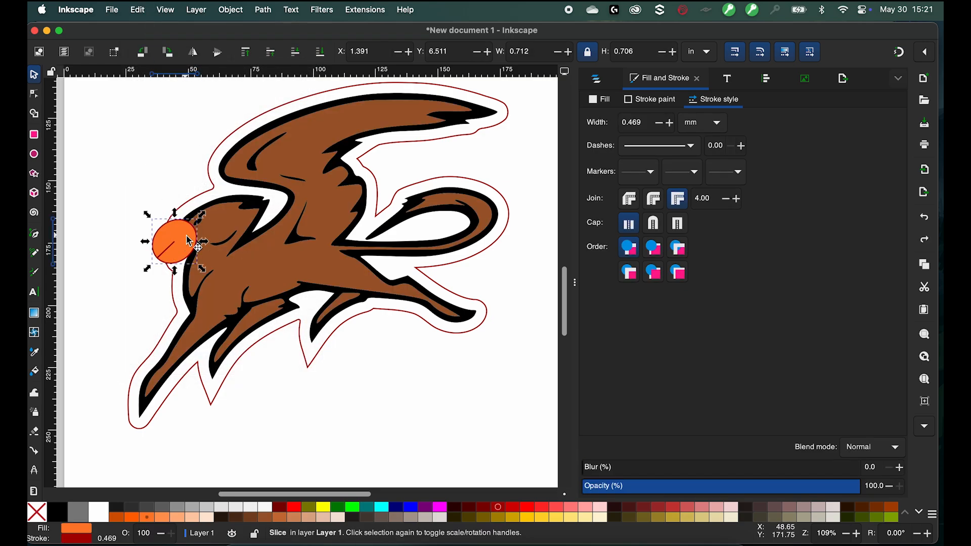
pyautogui.keyDown('shift'); pyautogui.click(234, 224); pyautogui.keyUp('shift')
pyautogui.click(276, 12)
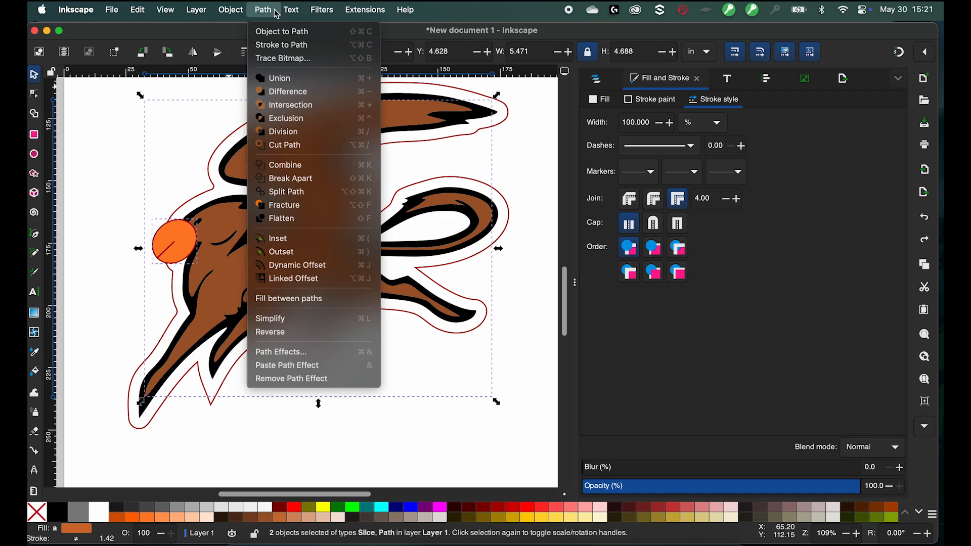
pyautogui.click(299, 93)
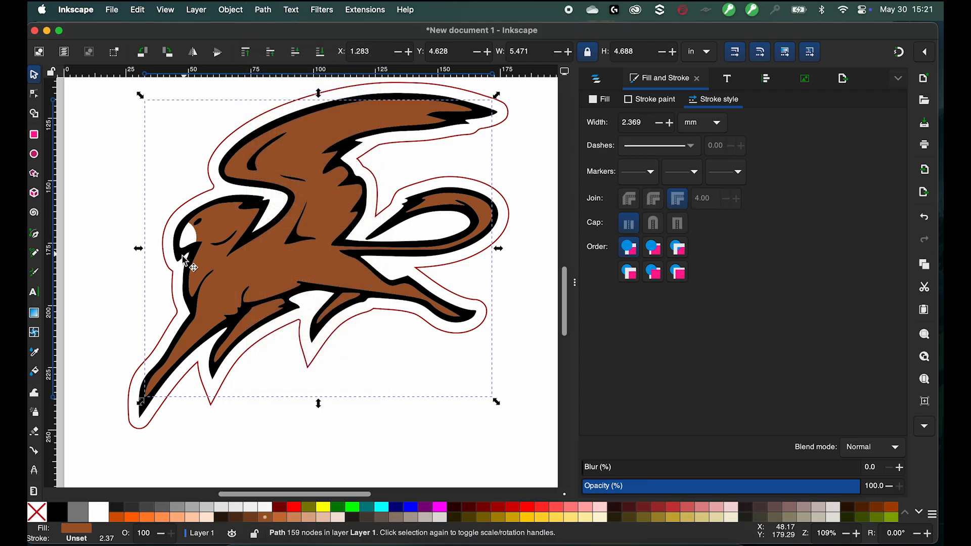
# - Paste the copied beak shape in place and fill it orange
pyautogui.click(113, 189)
pyautogui.click(117, 17)
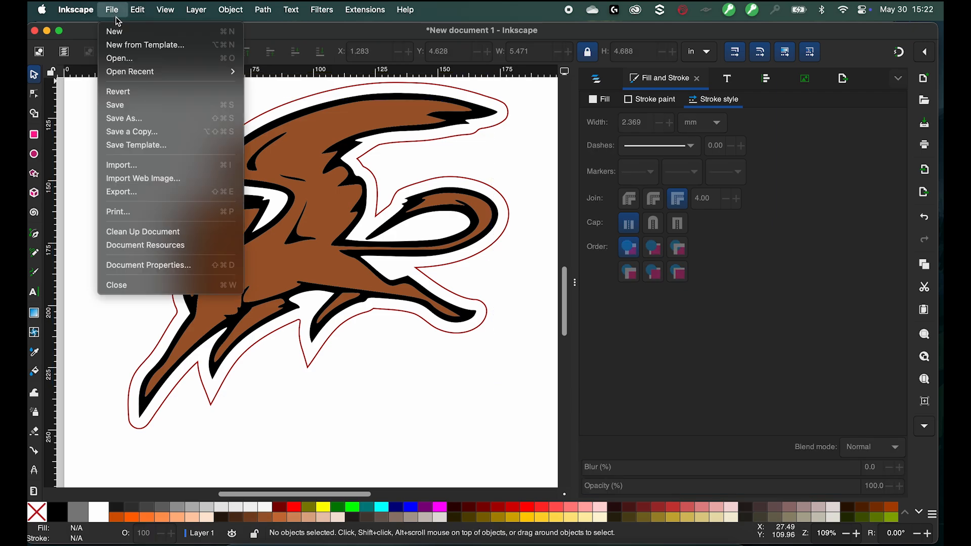
pyautogui.moveTo(143, 15)
pyautogui.moveTo(165, 117)
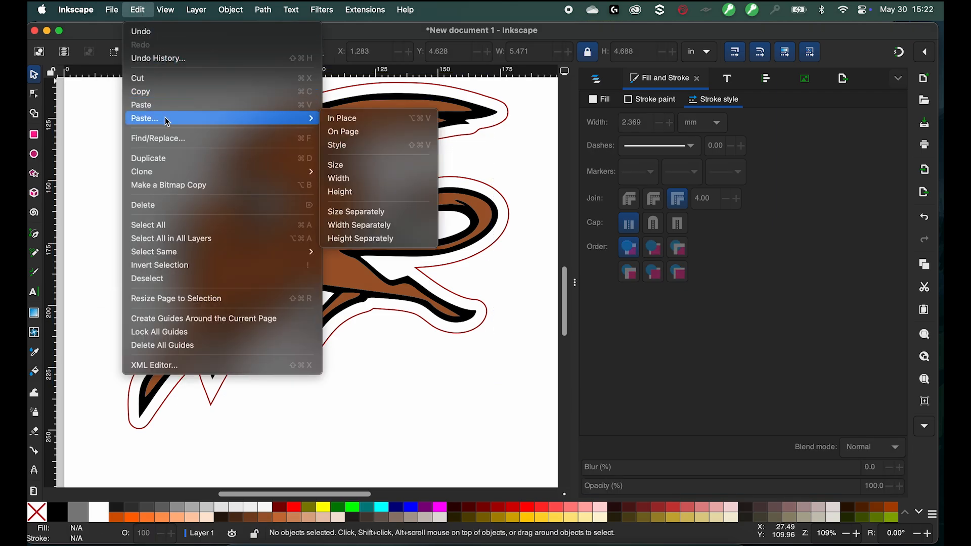
pyautogui.click(338, 122)
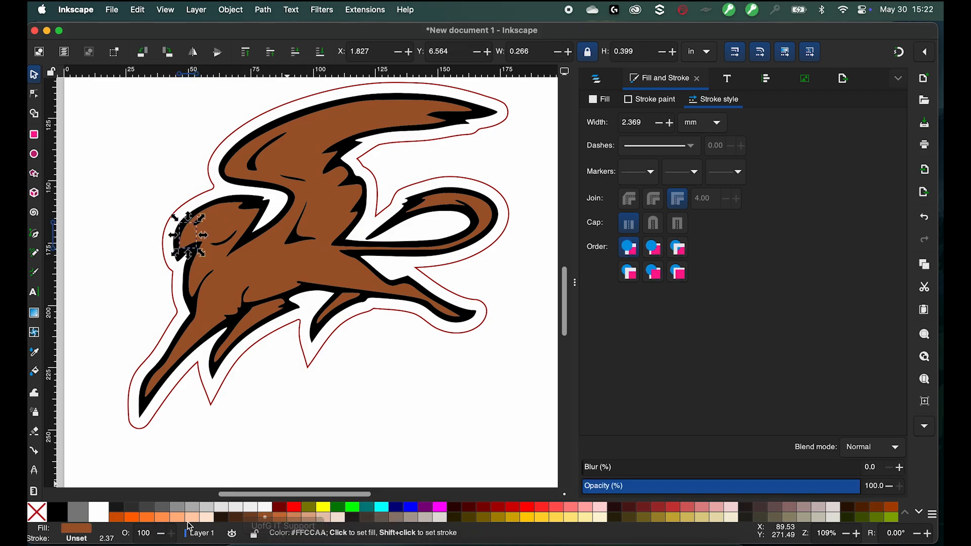
pyautogui.click(150, 519)
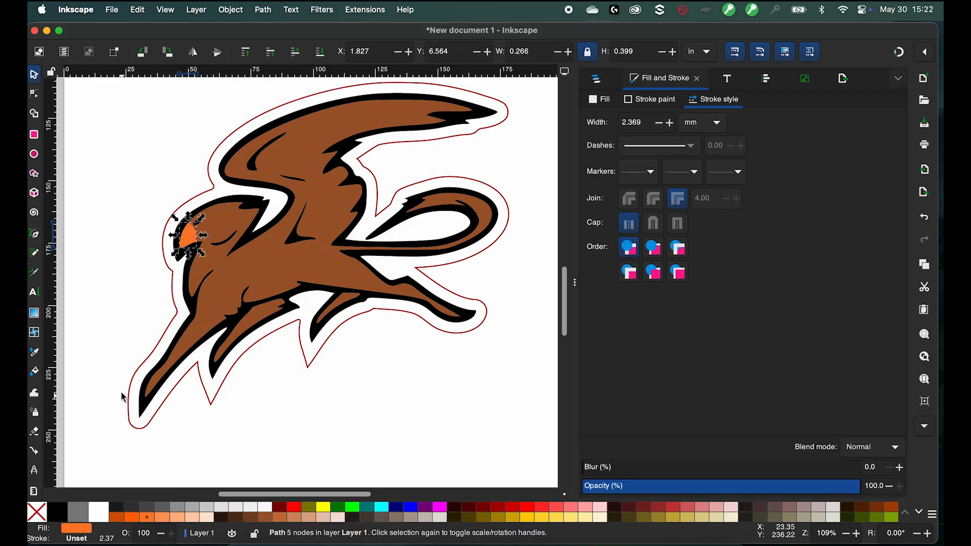
# - Draw a closed wing-shaped path with the Pen tool over the gryphon's upper wing
pyautogui.click(116, 305)
pyautogui.press('5')
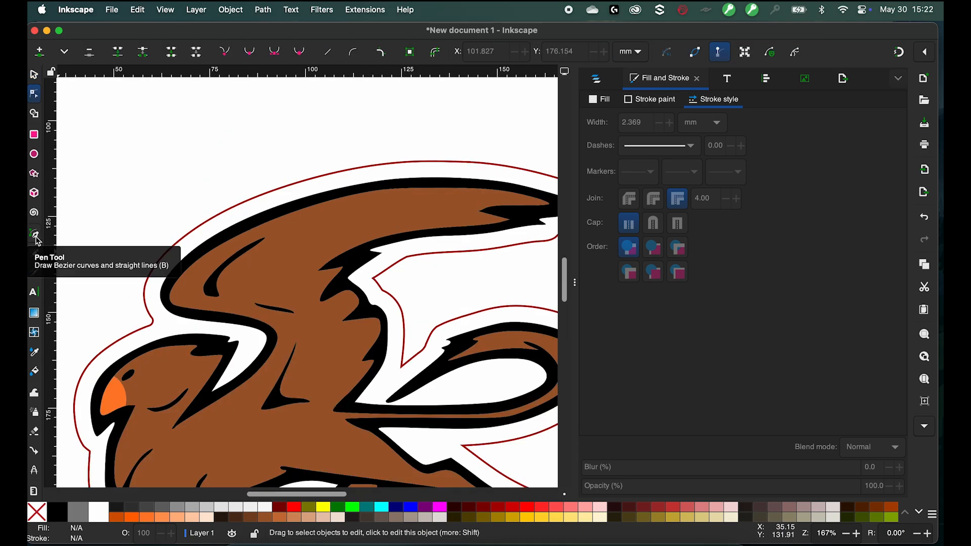
pyautogui.click(35, 237)
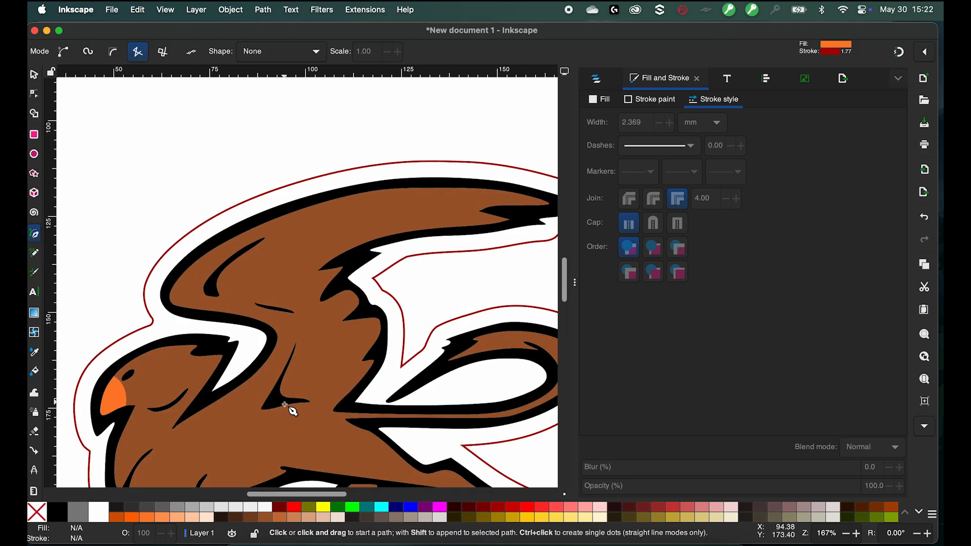
pyautogui.click(272, 401)
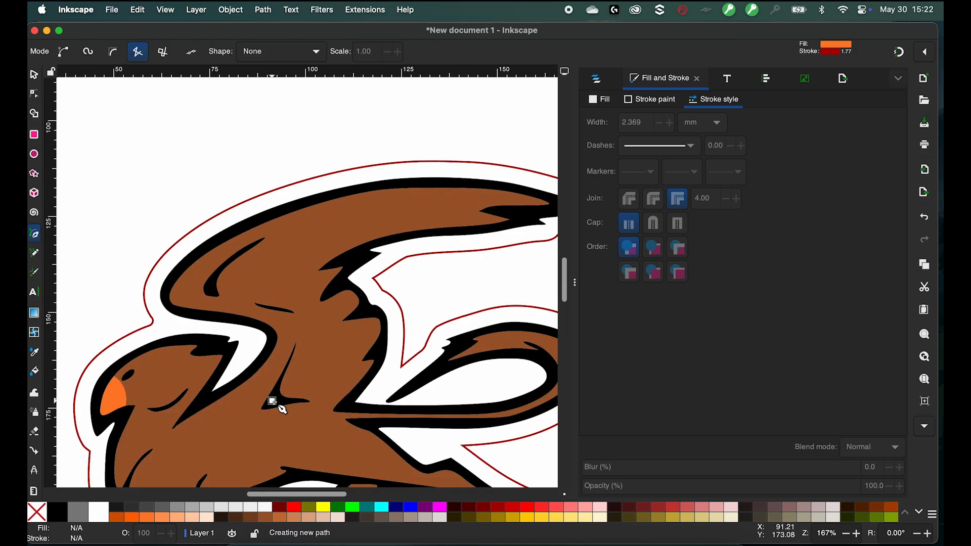
pyautogui.click(295, 331)
pyautogui.click(287, 311)
pyautogui.click(242, 304)
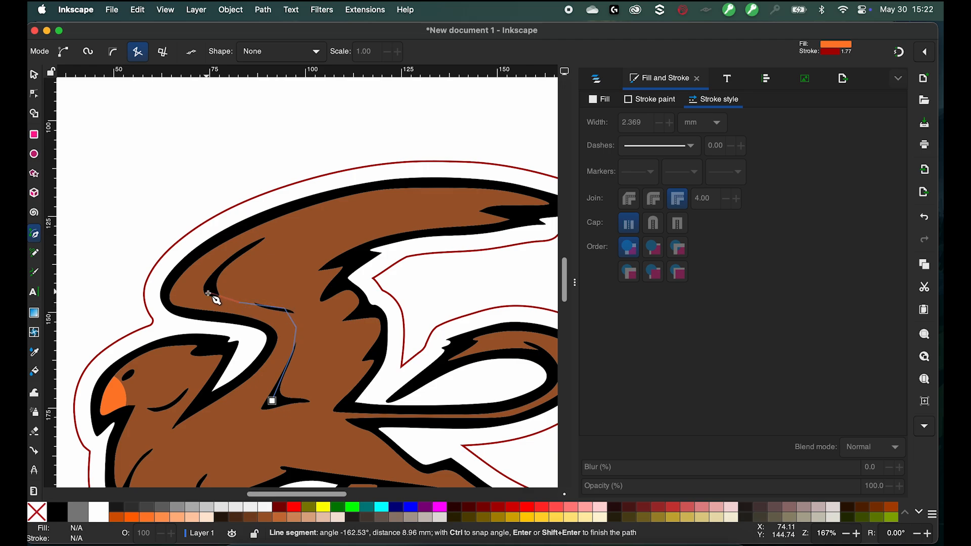
pyautogui.click(208, 295)
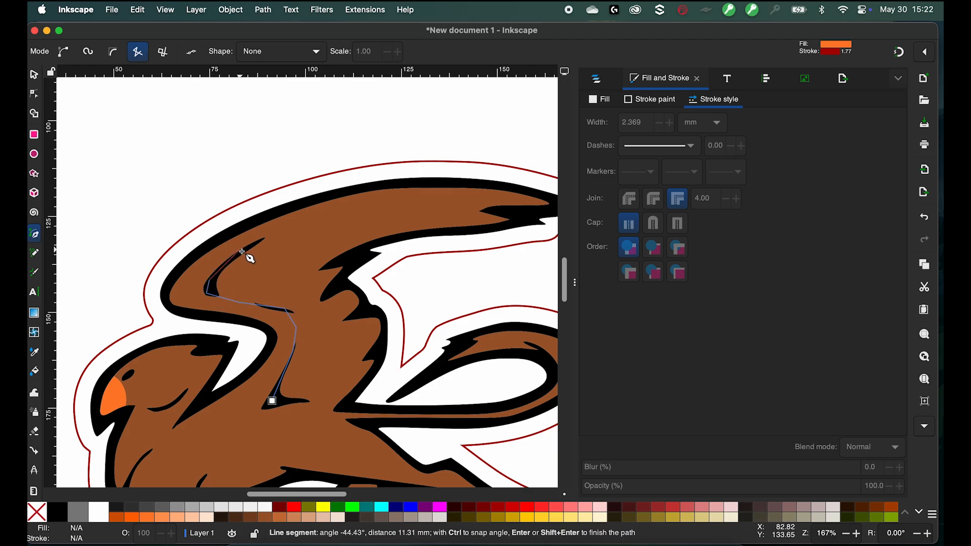
pyautogui.click(244, 253)
pyautogui.click(261, 241)
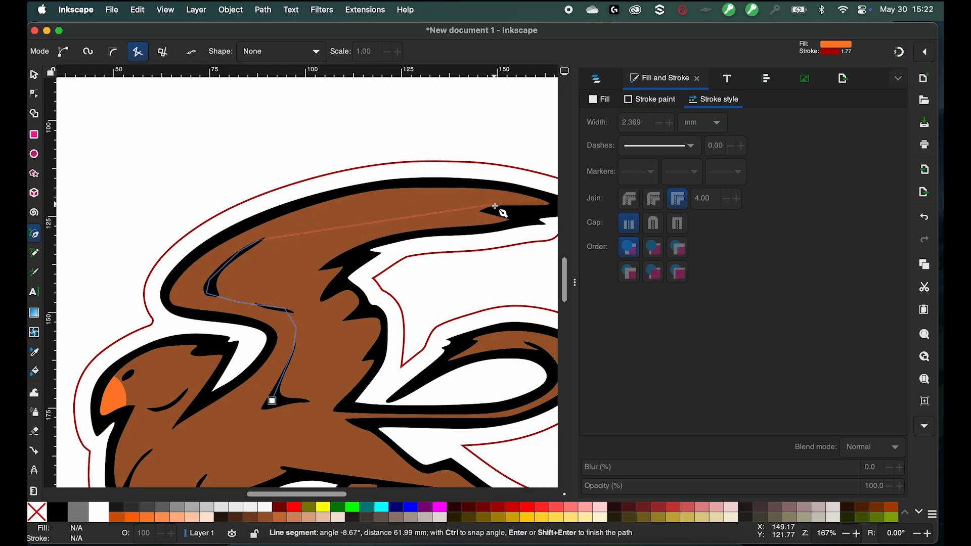
pyautogui.click(493, 205)
pyautogui.click(515, 216)
pyautogui.click(515, 224)
pyautogui.click(384, 238)
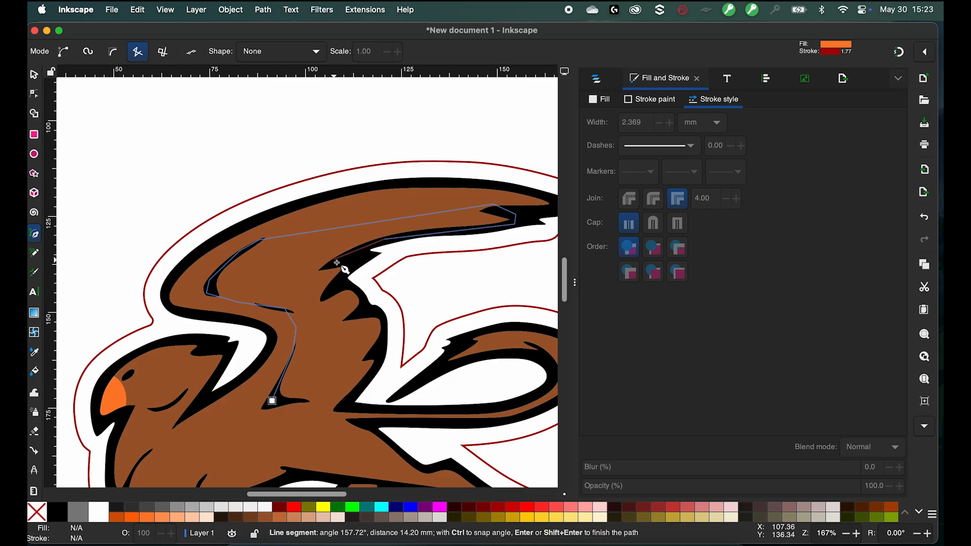
pyautogui.click(326, 265)
pyautogui.click(272, 278)
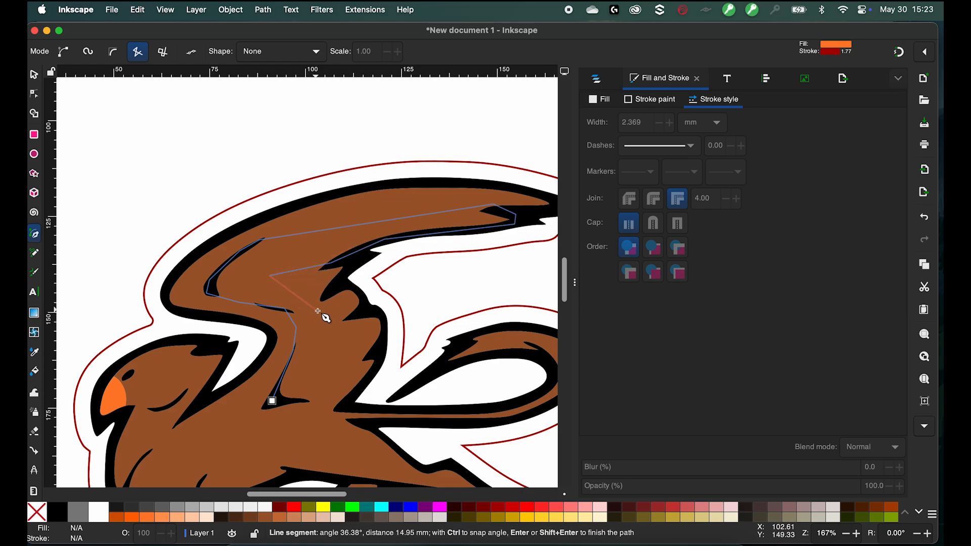
pyautogui.doubleClick(324, 294)
pyautogui.click(34, 94)
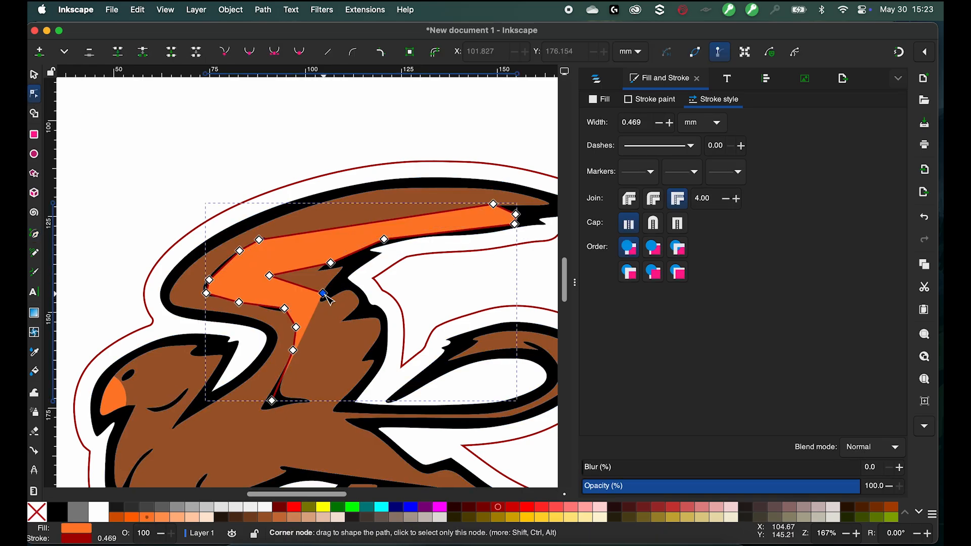
# - Reshape the wing path by moving its nodes to follow the wing's contour and smoothing a corner node
pyautogui.moveTo(323, 294); pyautogui.dragTo(383, 350)
pyautogui.doubleClick(333, 318)
pyautogui.moveTo(333, 318); pyautogui.dragTo(383, 313)
pyautogui.doubleClick(314, 291)
pyautogui.moveTo(314, 291); pyautogui.dragTo(348, 282)
pyautogui.moveTo(270, 275); pyautogui.dragTo(303, 281)
pyautogui.moveTo(272, 401); pyautogui.dragTo(264, 401)
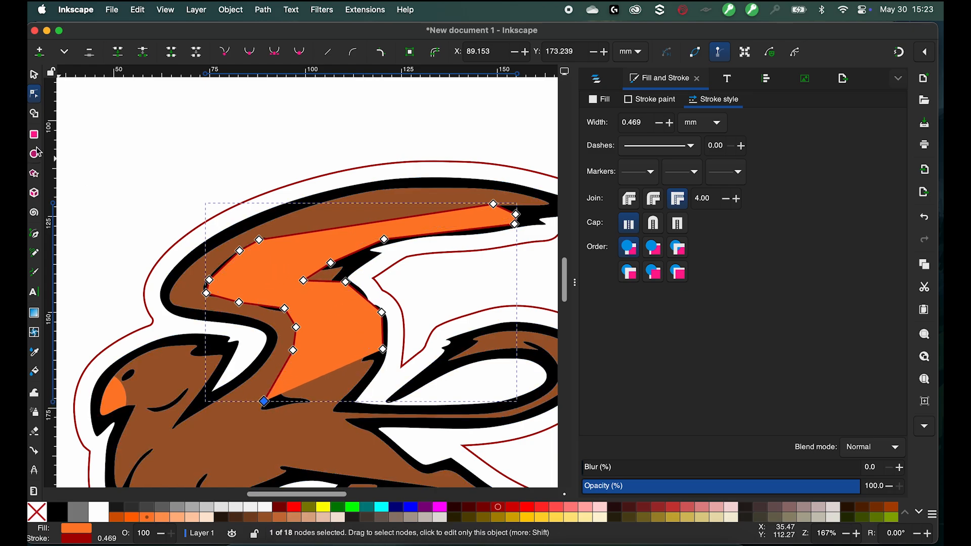
pyautogui.scroll(3, 272, 403)
pyautogui.click(274, 52)
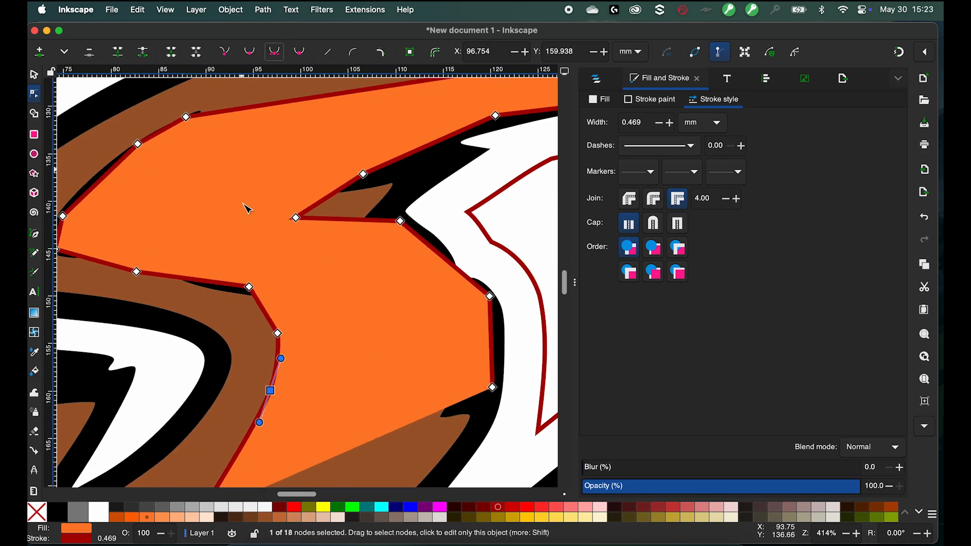
pyautogui.click(277, 334)
pyautogui.click(274, 52)
pyautogui.moveTo(249, 287); pyautogui.dragTo(253, 293)
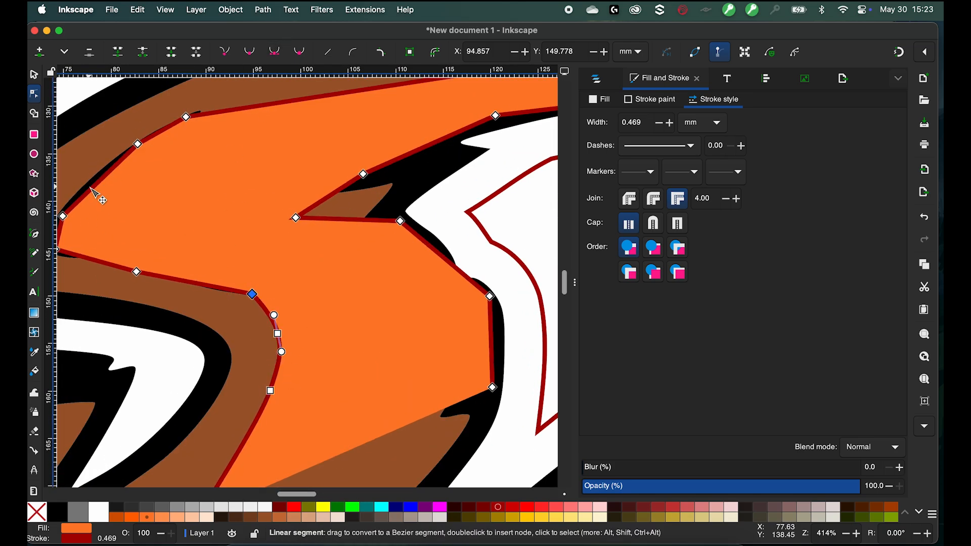
pyautogui.click(62, 217)
pyautogui.scroll(-2, 308, 176)
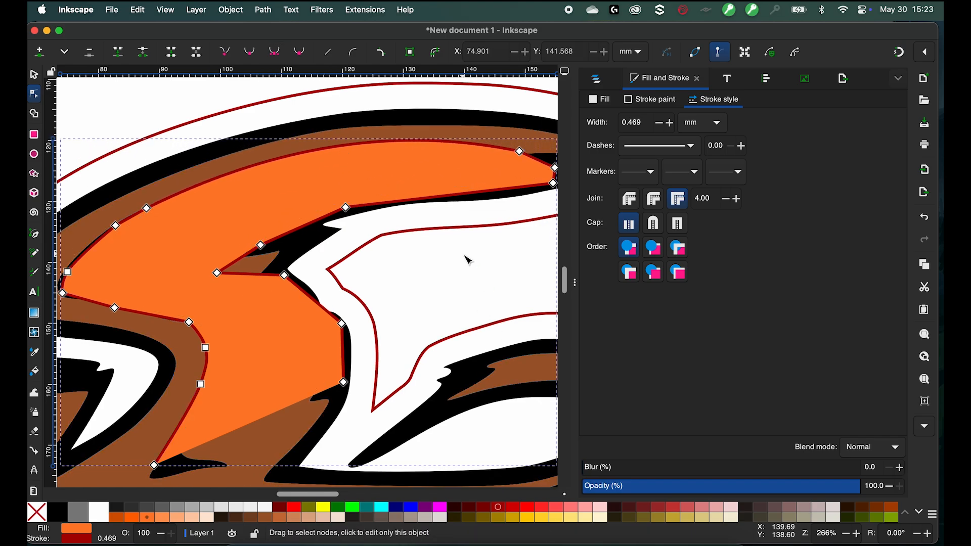
pyautogui.scroll(-3, 433, 325)
pyautogui.scroll(2, 316, 390)
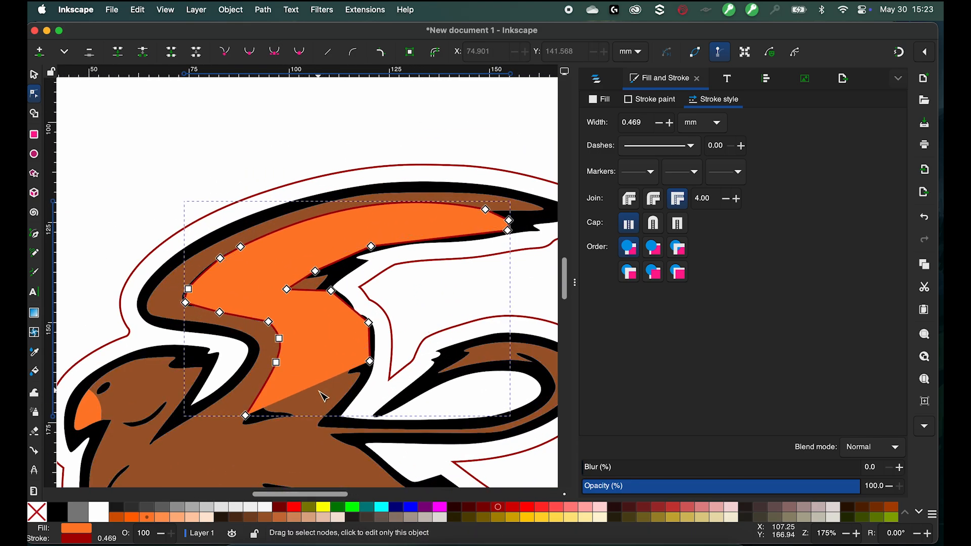
pyautogui.moveTo(370, 361); pyautogui.dragTo(367, 375)
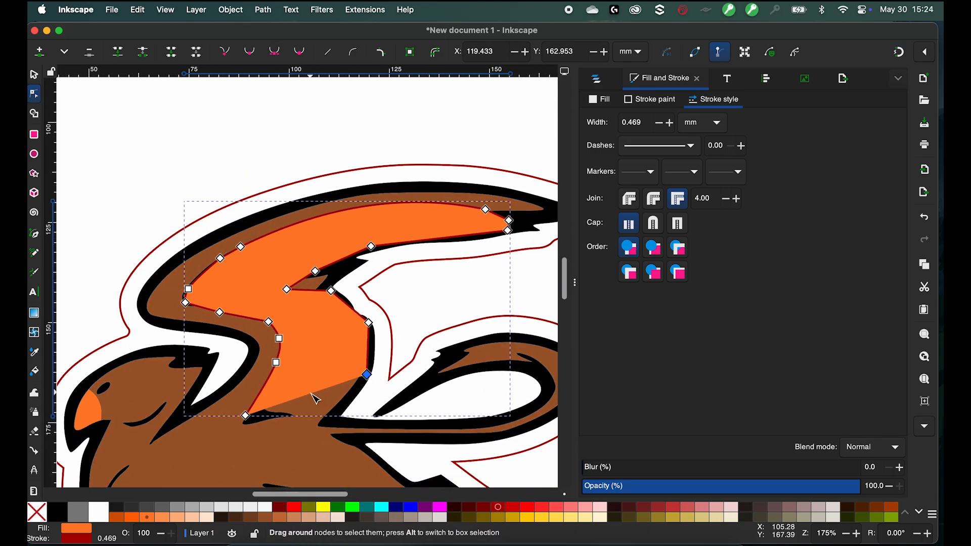
# - Select the wing path together with the brown fill shape and intersect them
pyautogui.click(34, 75)
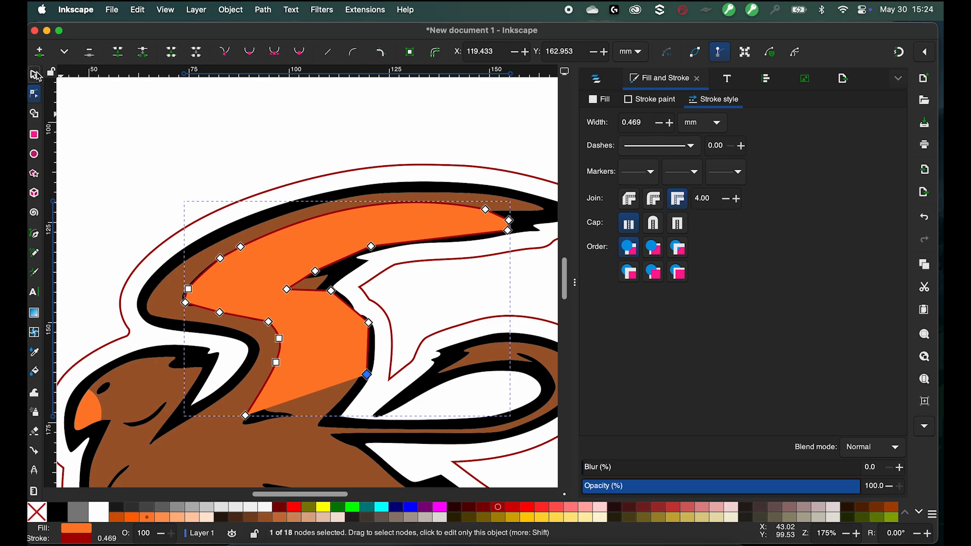
pyautogui.keyDown('shift'); pyautogui.click(191, 449); pyautogui.keyUp('shift')
pyautogui.scroll(-3, 299, 146)
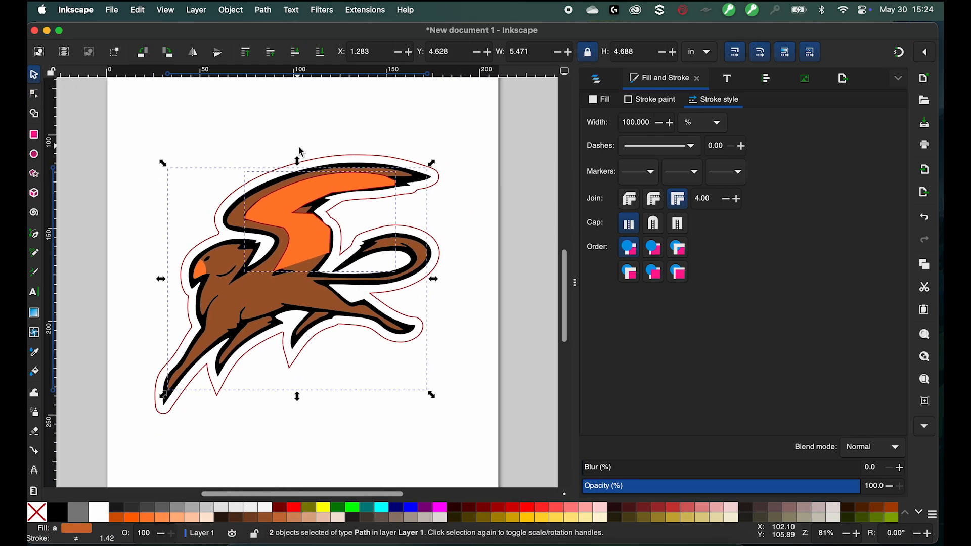
pyautogui.click(273, 5)
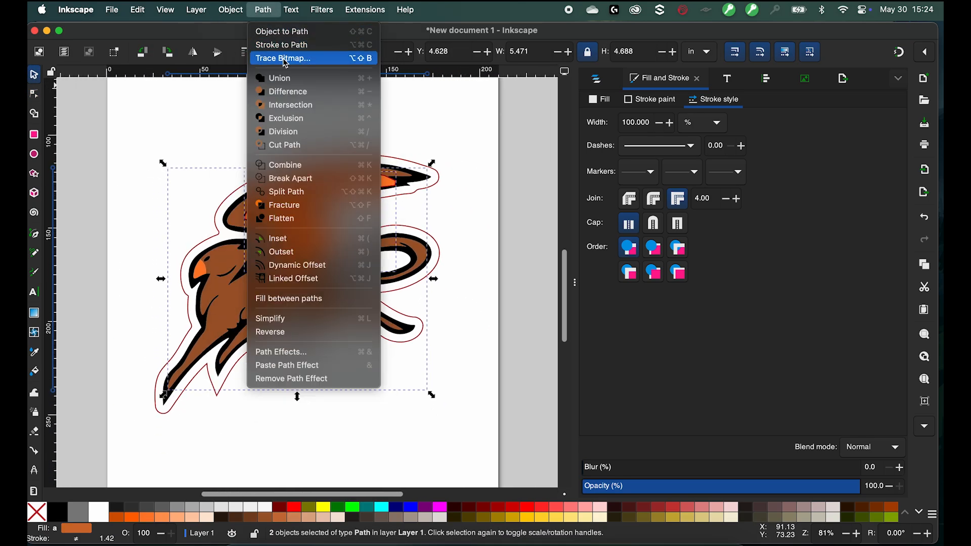
pyautogui.click(300, 106)
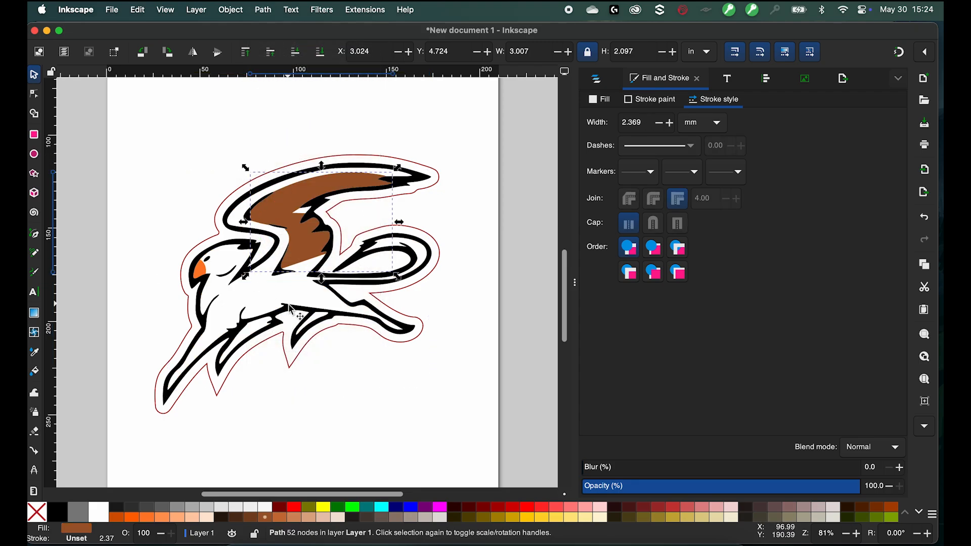
# - Copy the intersected wing shape and undo the intersection
pyautogui.click(135, 9)
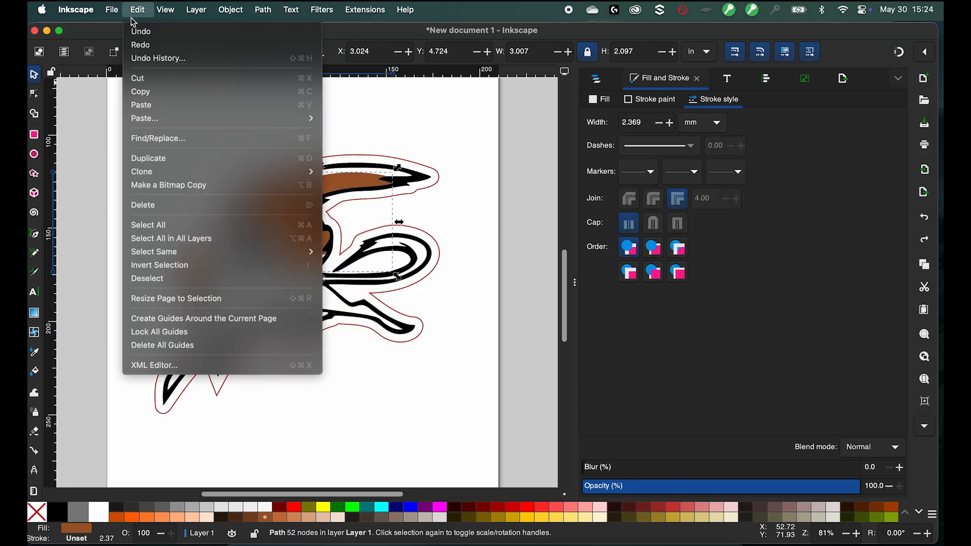
pyautogui.click(172, 92)
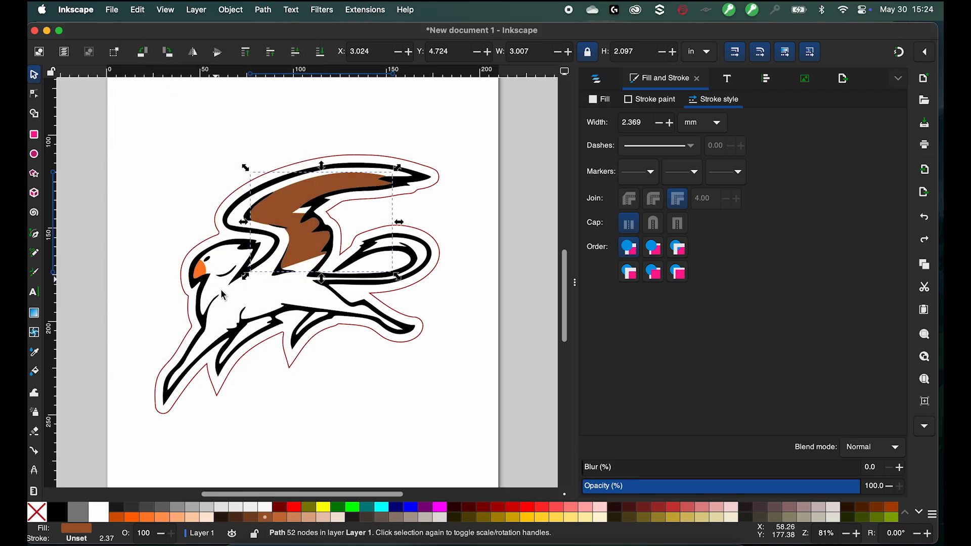
pyautogui.press('super+z')
# - Select the orange wing path with the brown fill shape and subtract it using Difference
pyautogui.moveTo(307, 242); pyautogui.dragTo(361, 239)
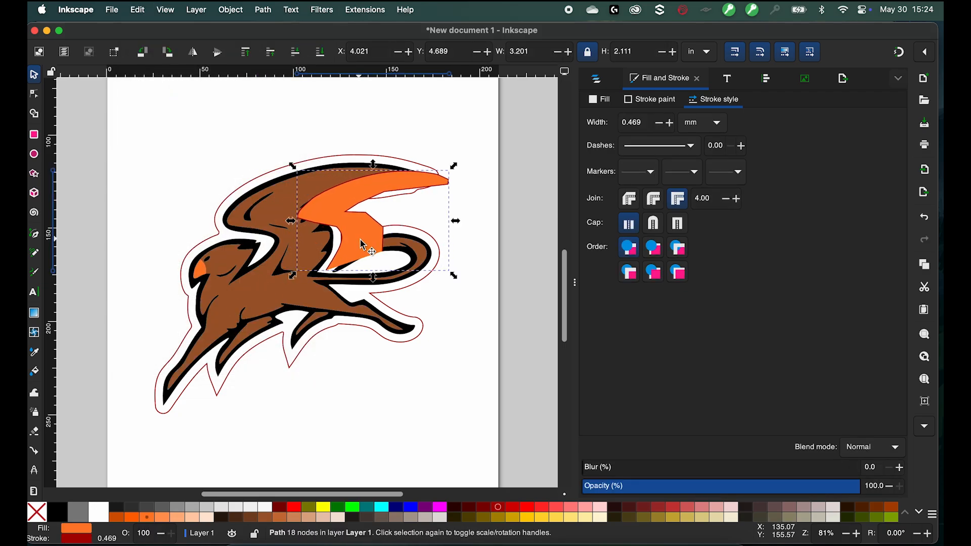
pyautogui.press('super+z')
pyautogui.keyDown('shift'); pyautogui.click(240, 301); pyautogui.keyUp('shift')
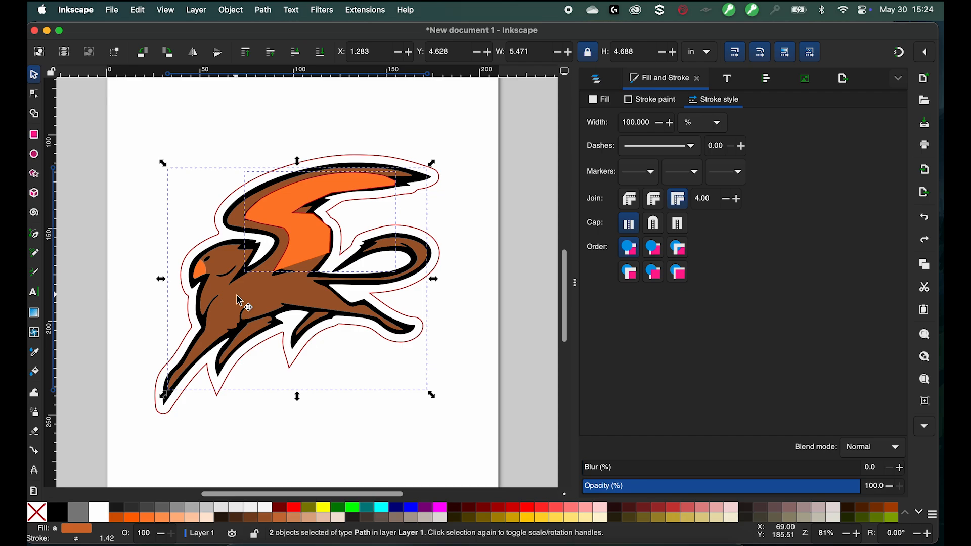
pyautogui.click(230, 10)
pyautogui.moveTo(263, 10)
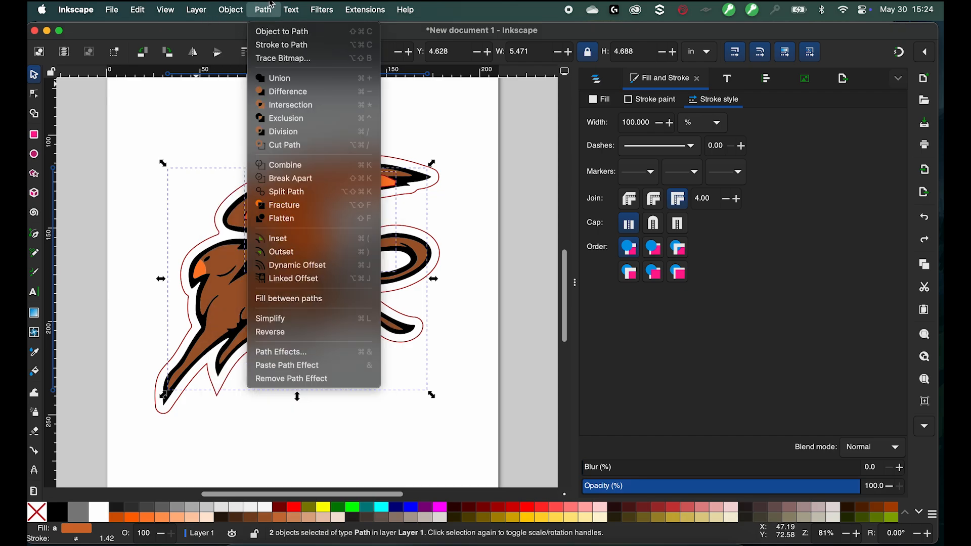
pyautogui.click(294, 92)
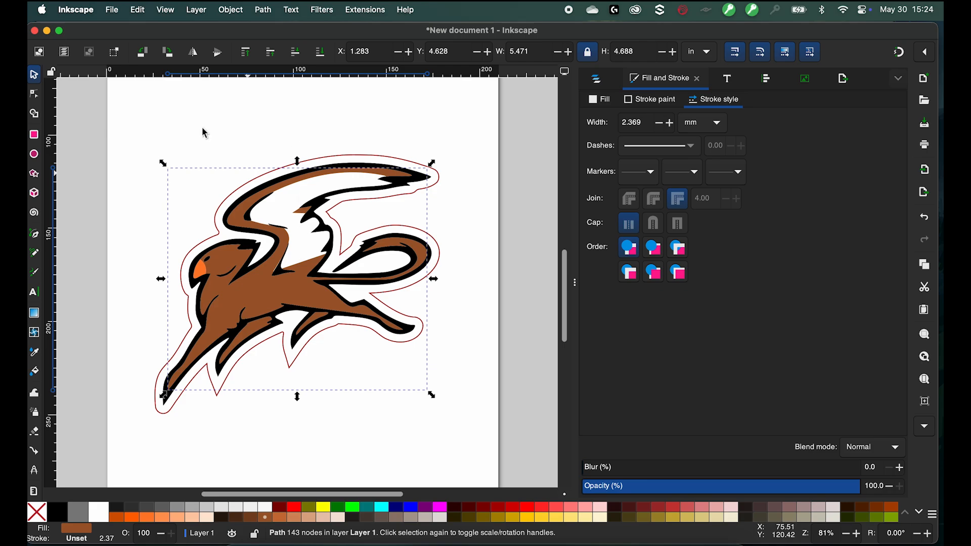
# - Paste the copied wing shape in place and fill it with dark brown #502D16
pyautogui.click(112, 9)
pyautogui.click(75, 236)
pyautogui.click(75, 237)
pyautogui.click(135, 7)
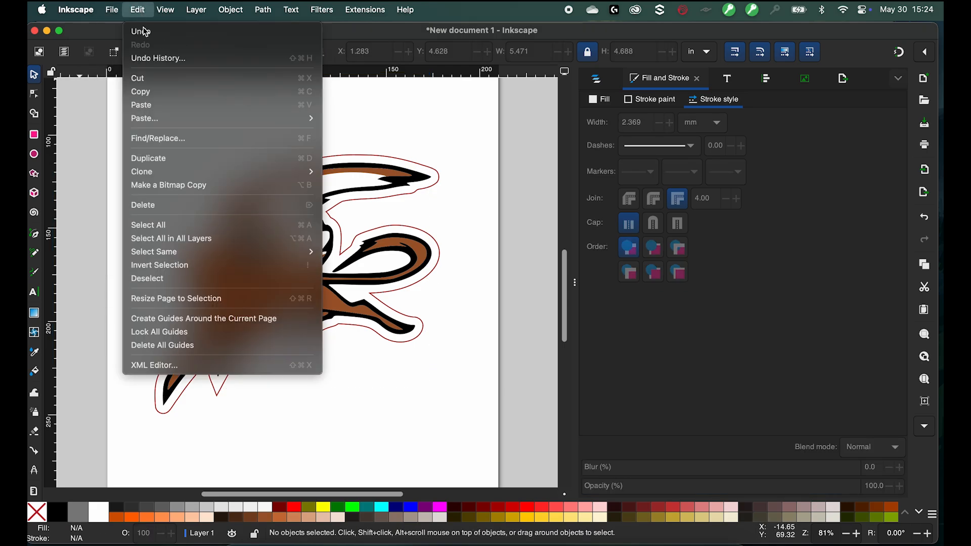
pyautogui.moveTo(211, 120)
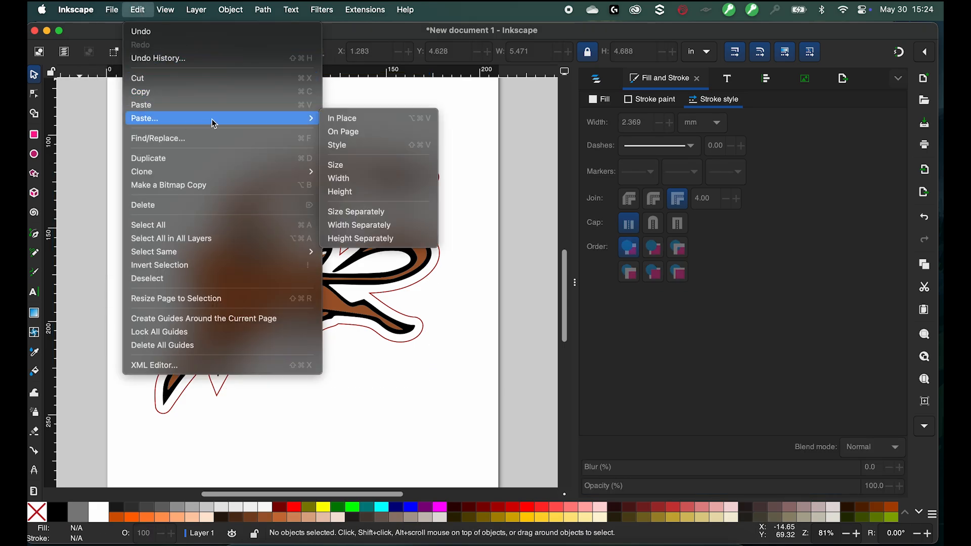
pyautogui.click(348, 123)
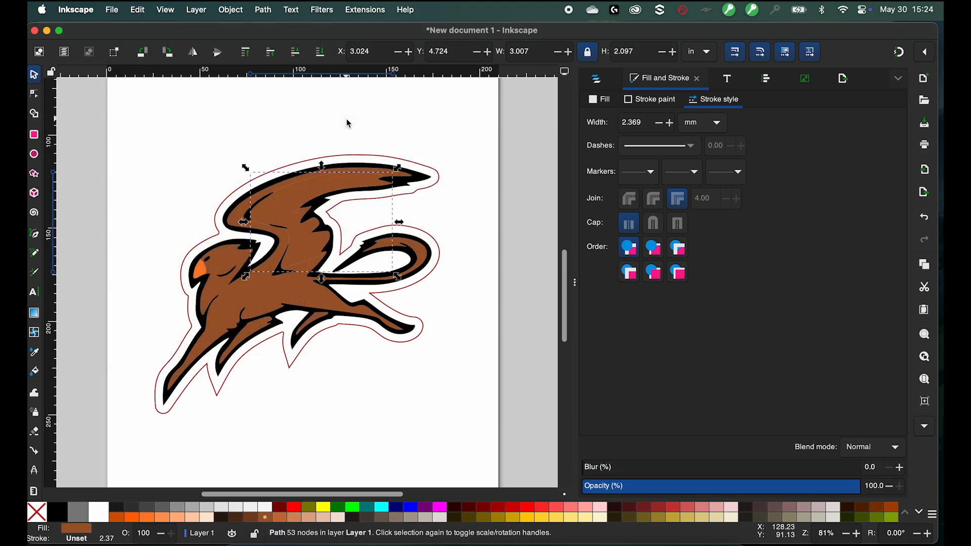
pyautogui.click(250, 518)
pyautogui.click(238, 518)
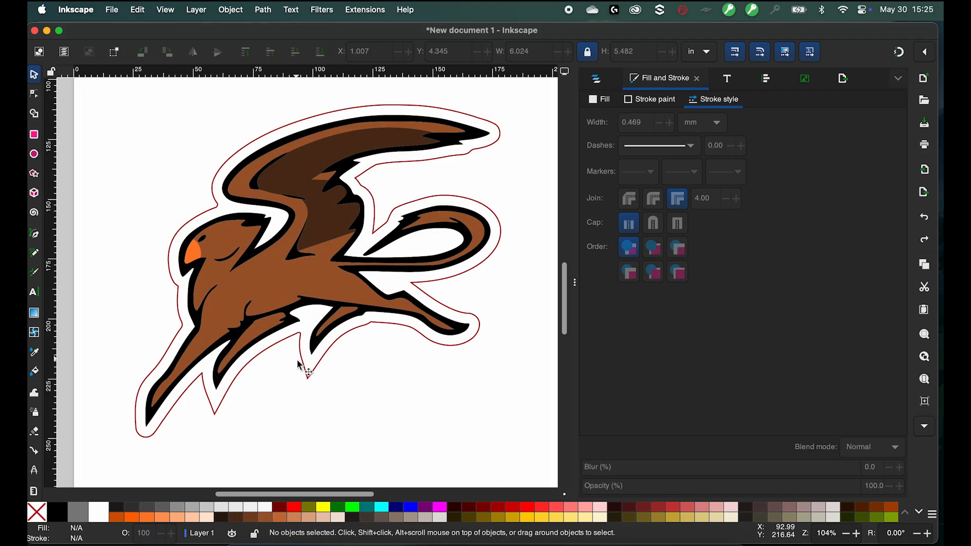
# - Select all parts of the gryphon and group them
pyautogui.scroll(-3, 300, 364)
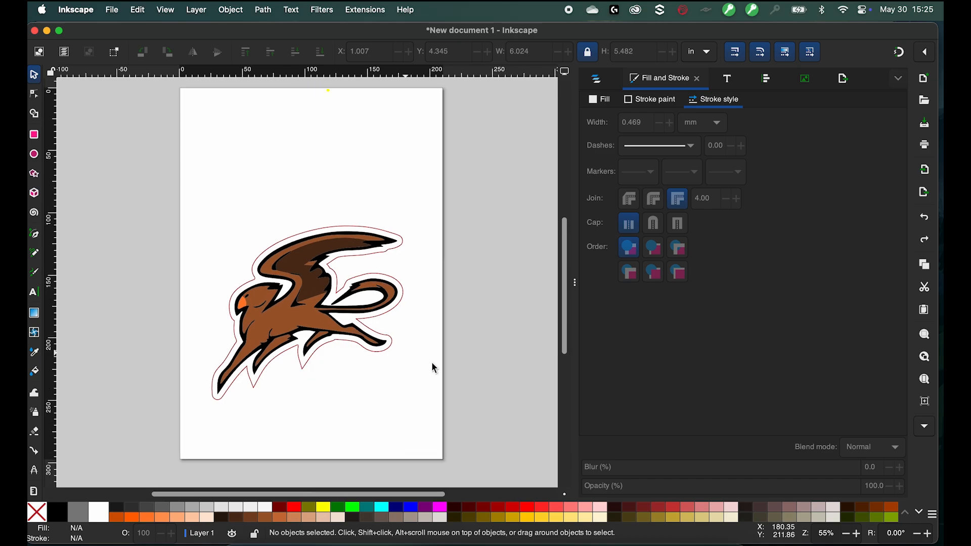
pyautogui.moveTo(469, 420)
pyautogui.mouseDown()
pyautogui.moveTo(138, 208)
pyautogui.moveTo(128, 189)
pyautogui.mouseUp()
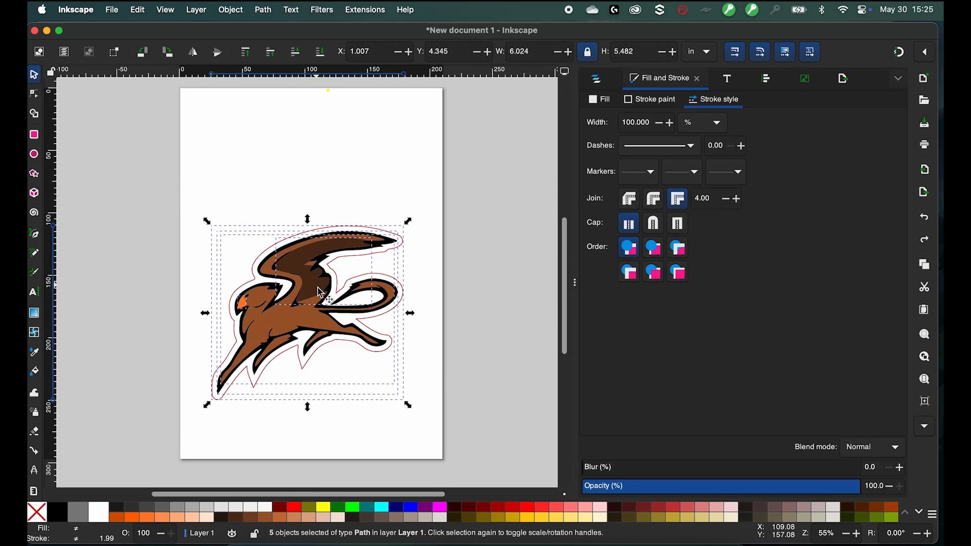
pyautogui.hotkey('ctrl', 'g')
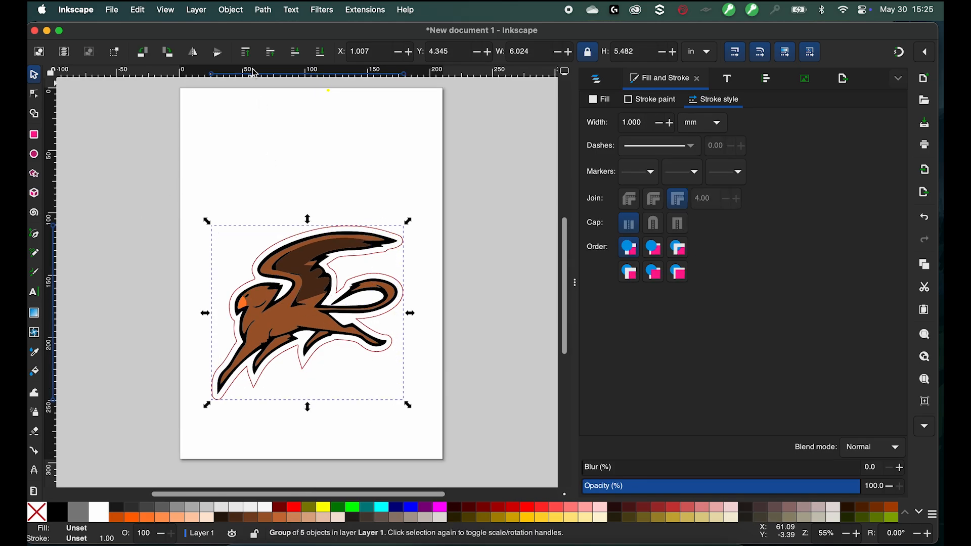
# - Open the export file chooser, choose the Desktop folder, name the file Gryphon and pick Inkscape SVG format
pyautogui.click(268, 141)
pyautogui.click(76, 10)
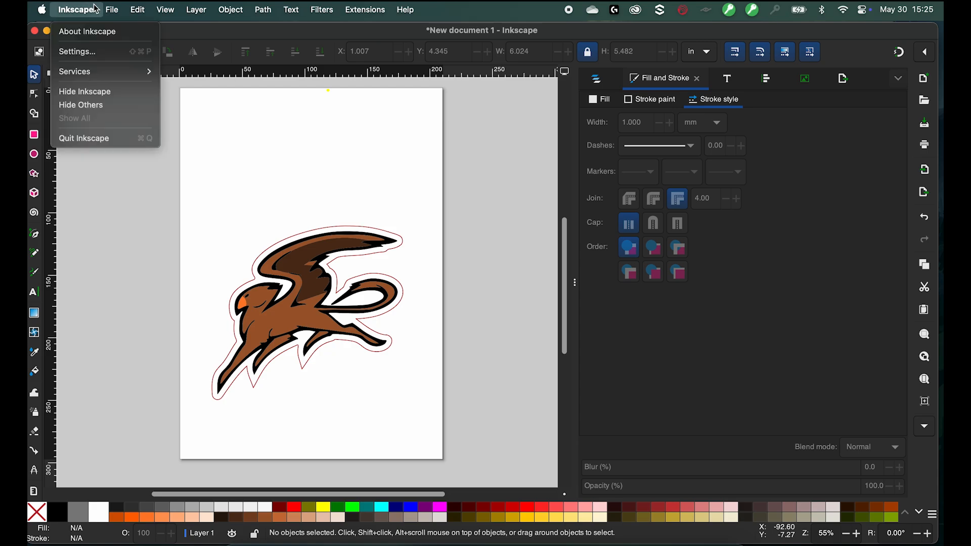
pyautogui.moveTo(116, 14)
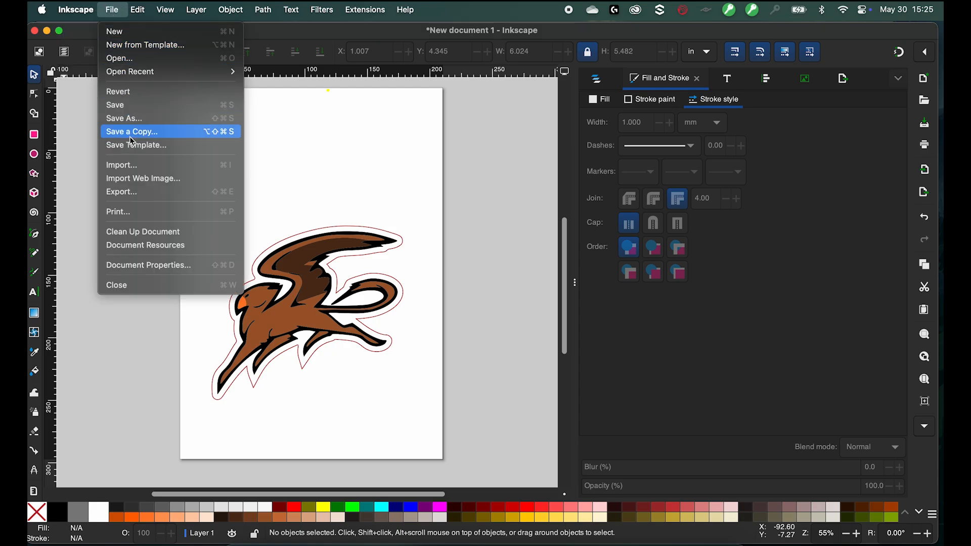
pyautogui.click(135, 196)
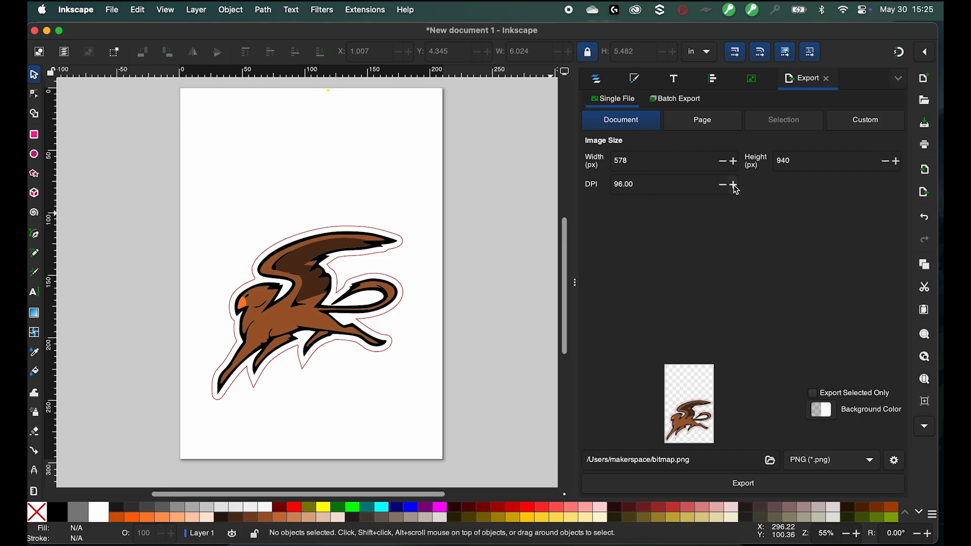
pyautogui.click(769, 460)
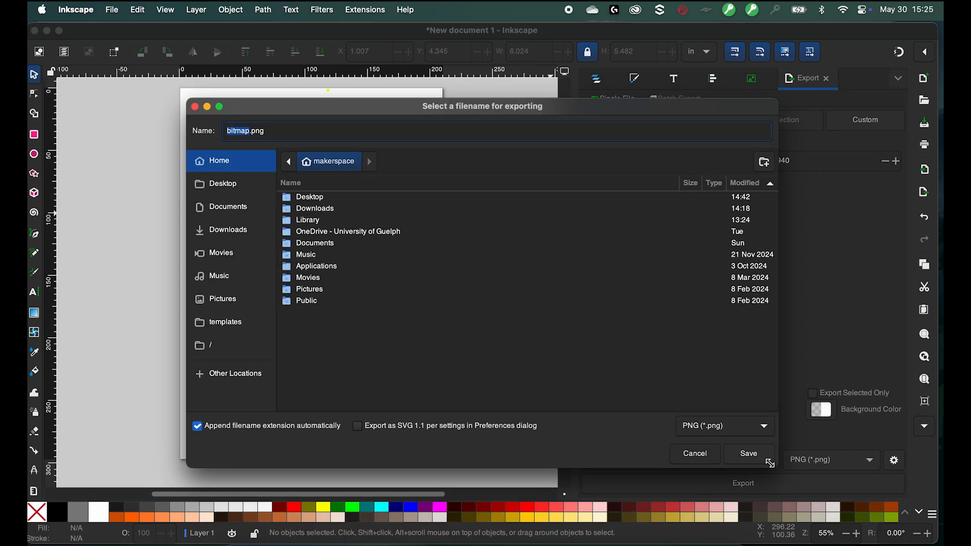
pyautogui.click(232, 185)
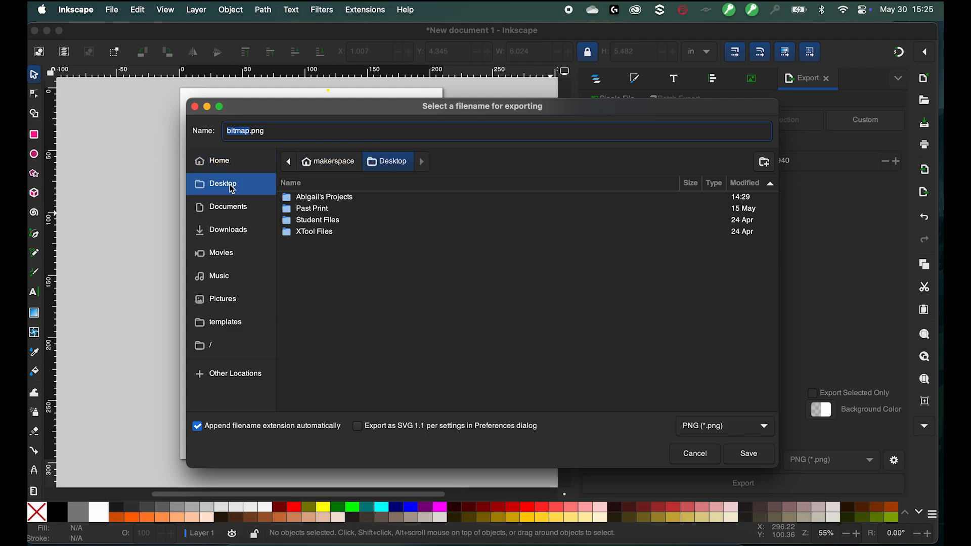
pyautogui.write('Gryphon')
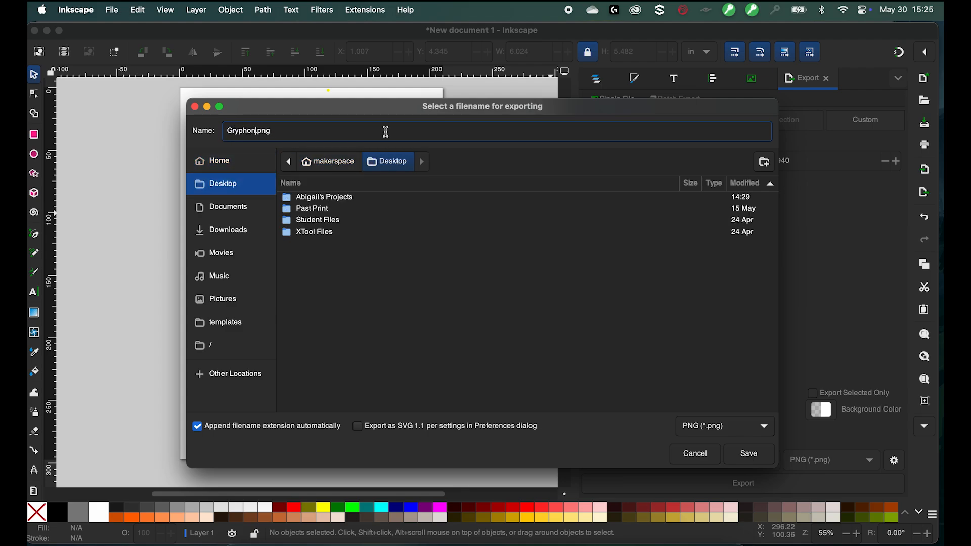
pyautogui.click(744, 431)
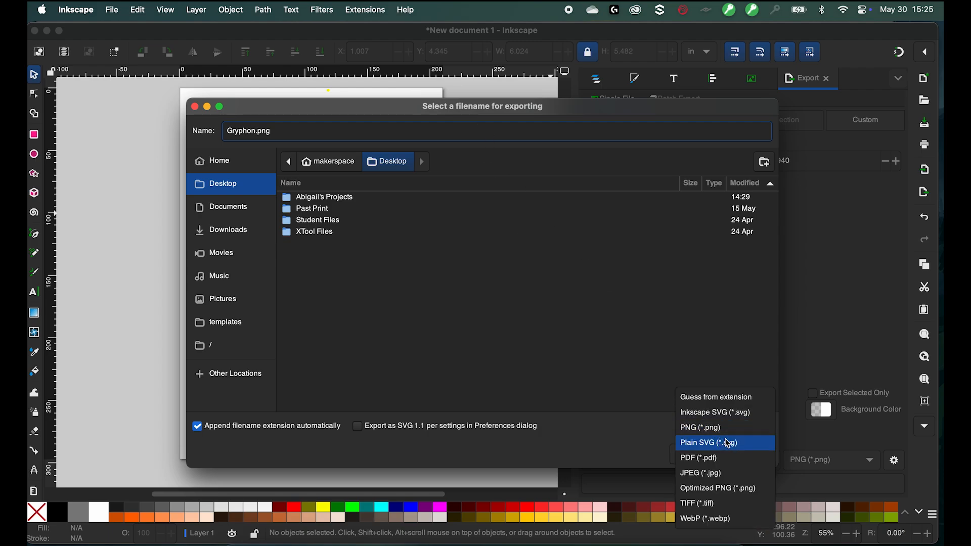
pyautogui.click(726, 415)
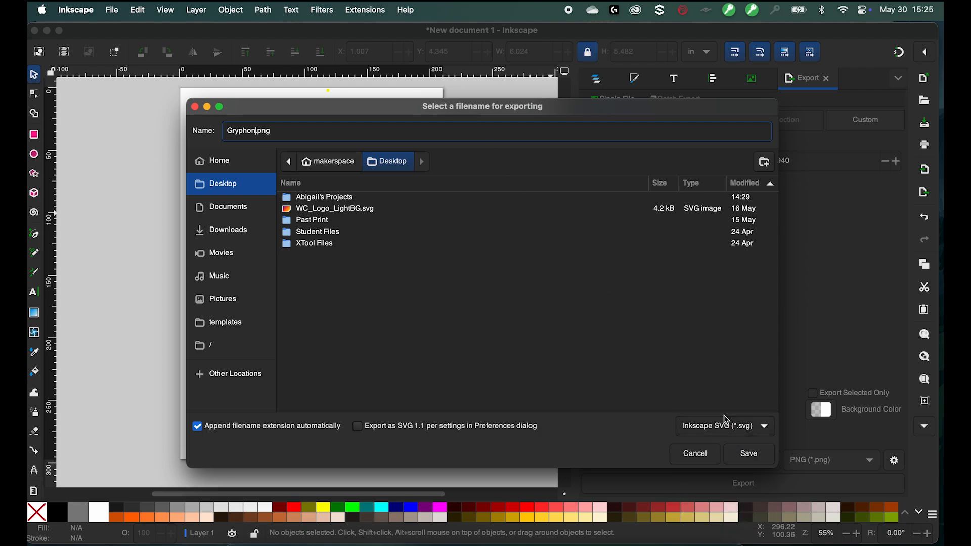
# - Correct the file name to Gryphon and export the drawing as SVG, replacing the existing Gryphon file
pyautogui.click(255, 131)
pyautogui.press('BackSpace')
pyautogui.press('BackSpace')
pyautogui.press('BackSpace')
pyautogui.press('BackSpace')
pyautogui.press('BackSpace')
pyautogui.write('Gr')
pyautogui.click(733, 427)
pyautogui.click(734, 429)
pyautogui.click(758, 459)
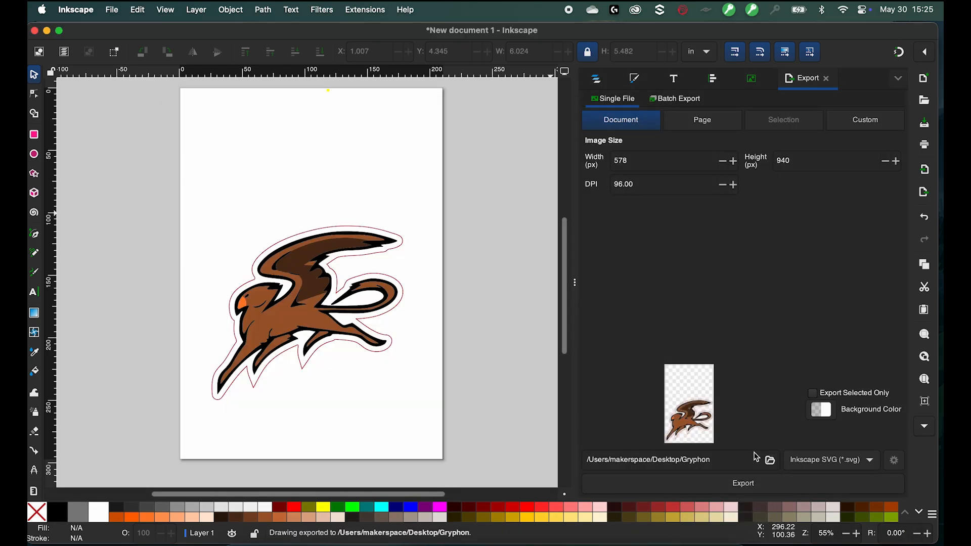
pyautogui.click(740, 486)
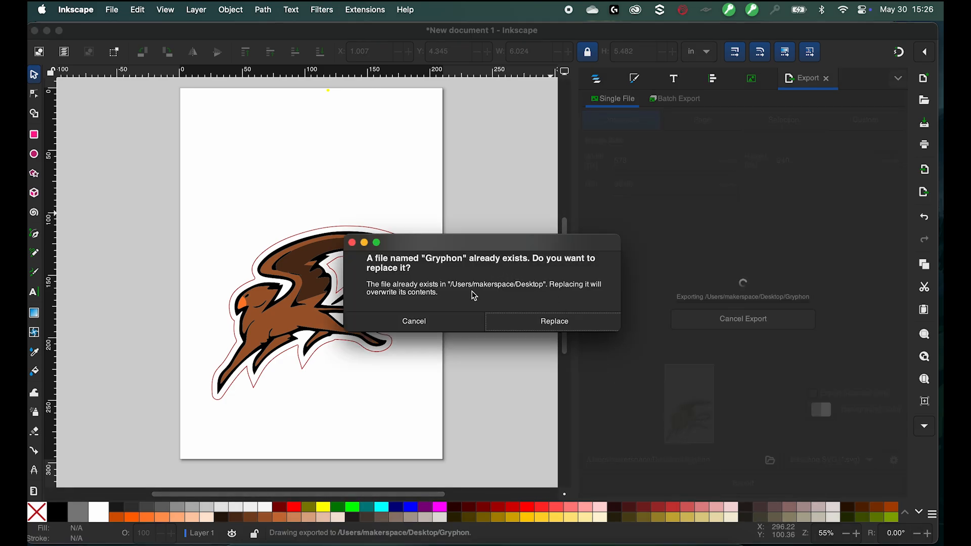
pyautogui.click(535, 320)
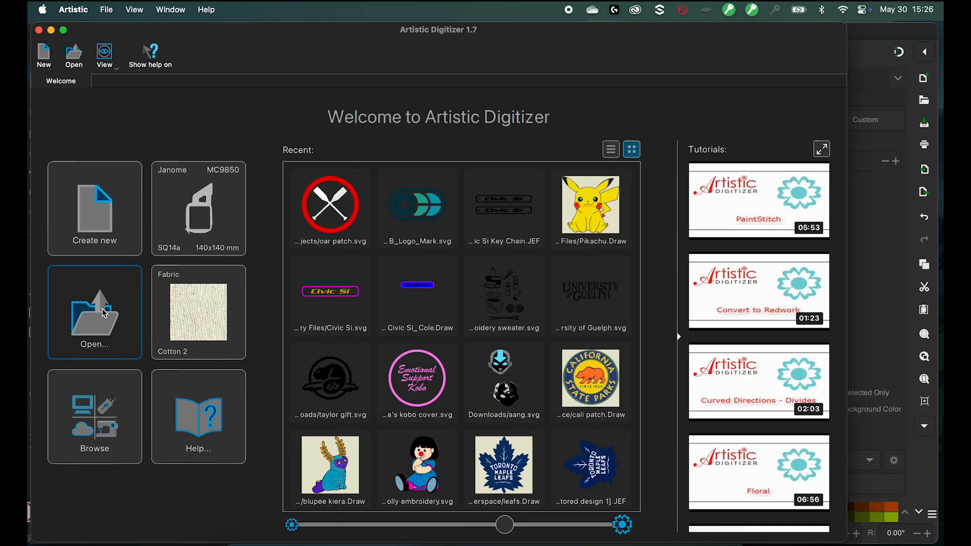
# - Switch to Artistic Digitizer and open Gryphon.svg from the Desktop
pyautogui.click(95, 312)
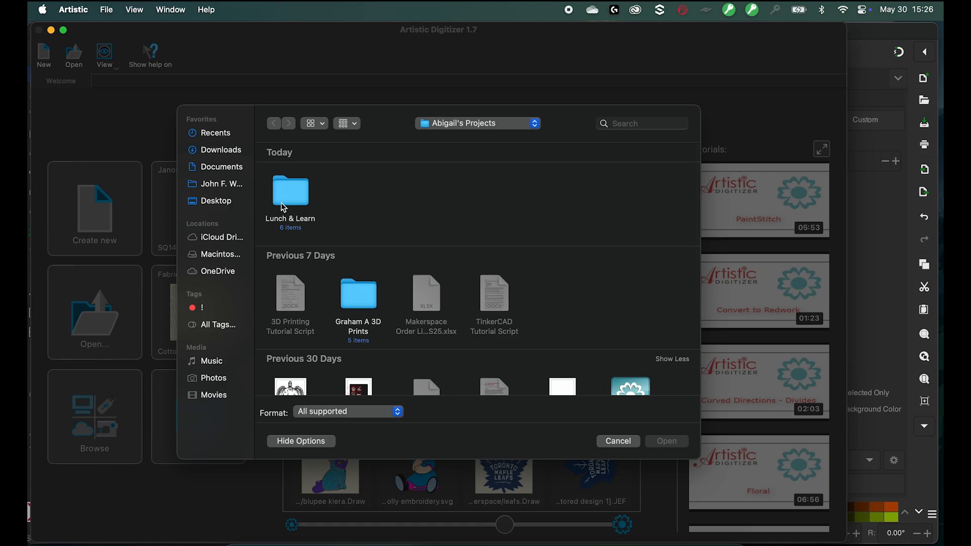
pyautogui.click(215, 204)
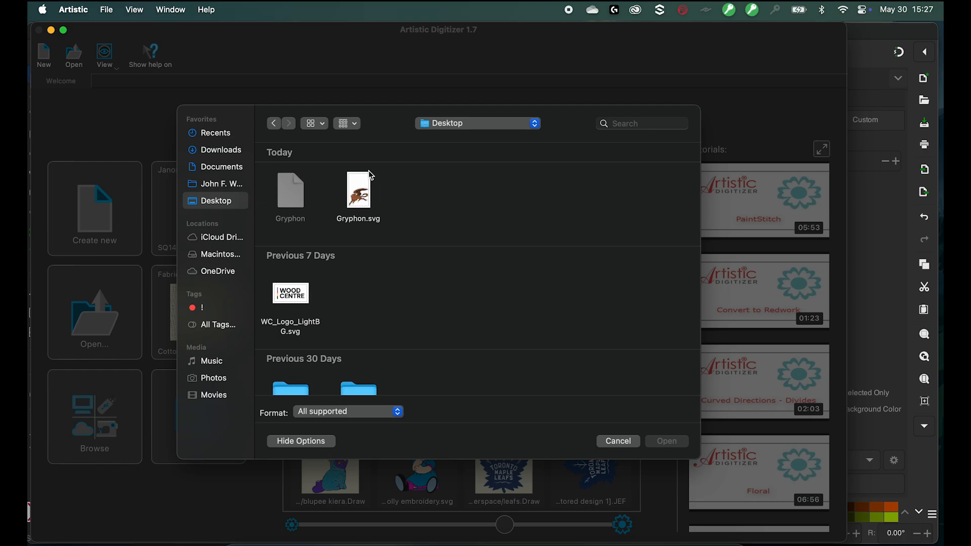
pyautogui.click(351, 202)
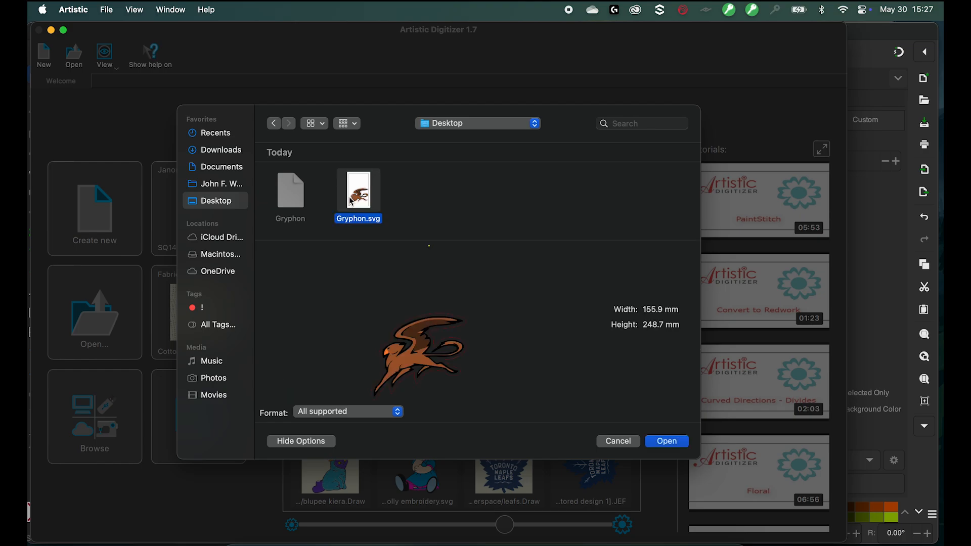
pyautogui.click(667, 439)
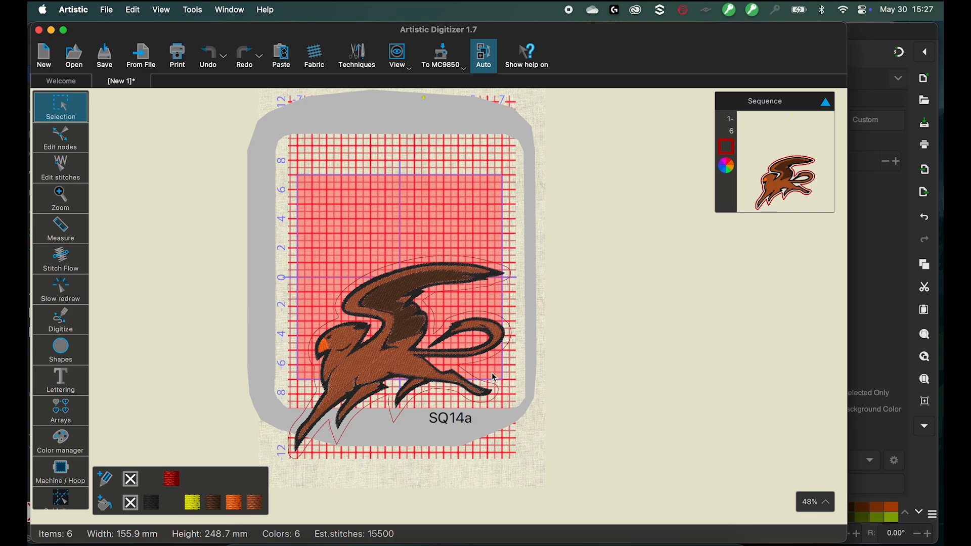
# - Scale the whole gryphon design down to about 111 × 101 mm and move it inside the hoop
pyautogui.scroll(9, 401, 366)
pyautogui.scroll(-10, 402, 365)
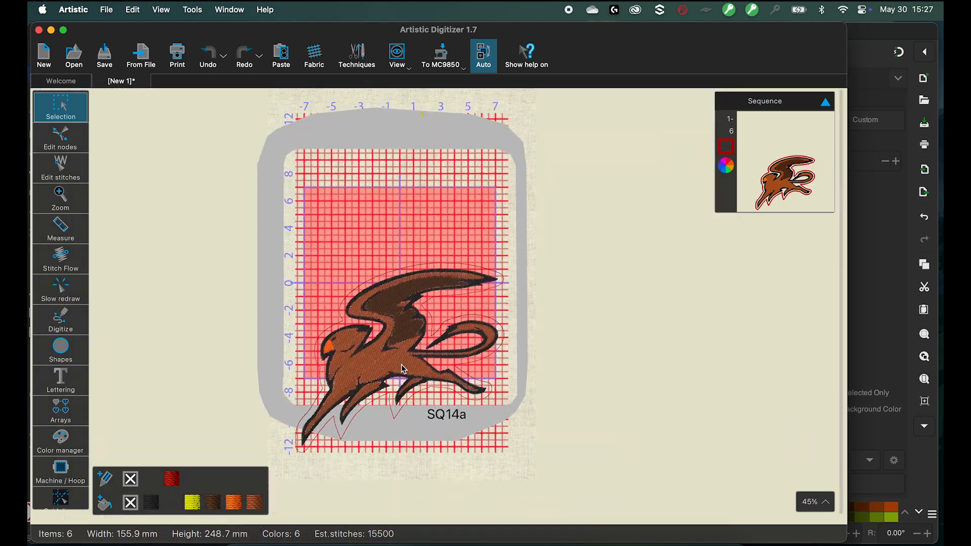
pyautogui.moveTo(245, 246); pyautogui.dragTo(586, 497)
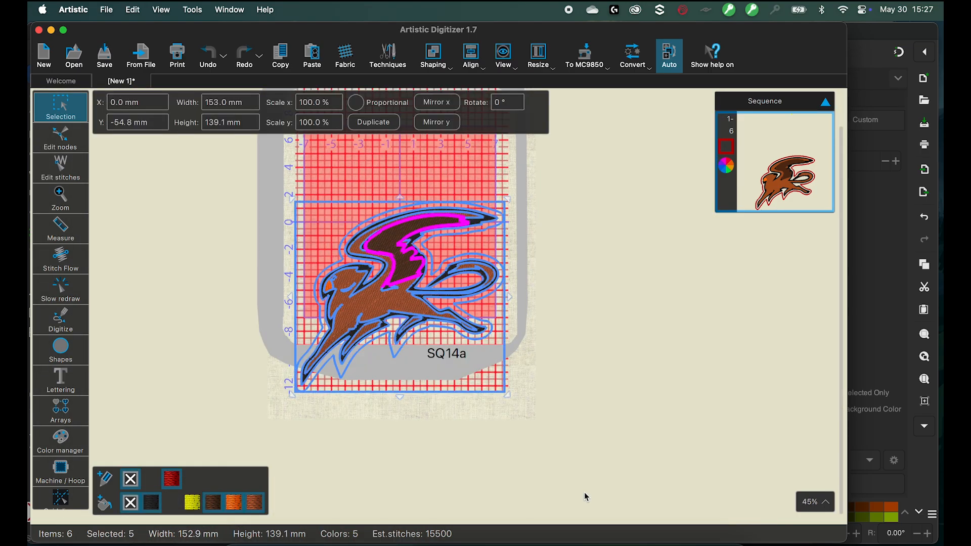
pyautogui.moveTo(399, 256); pyautogui.dragTo(405, 215)
pyautogui.moveTo(517, 315); pyautogui.dragTo(460, 263)
pyautogui.moveTo(355, 159); pyautogui.dragTo(370, 167)
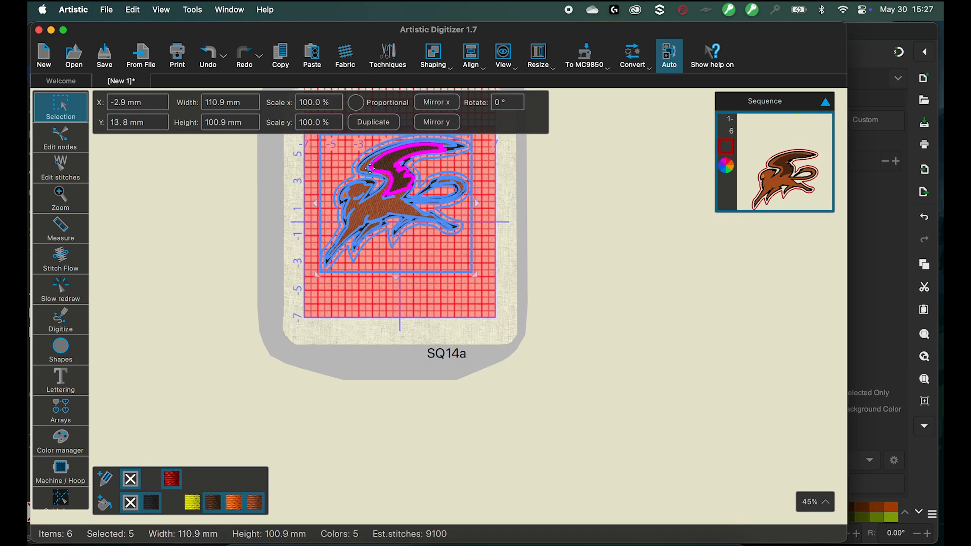
pyautogui.click(429, 311)
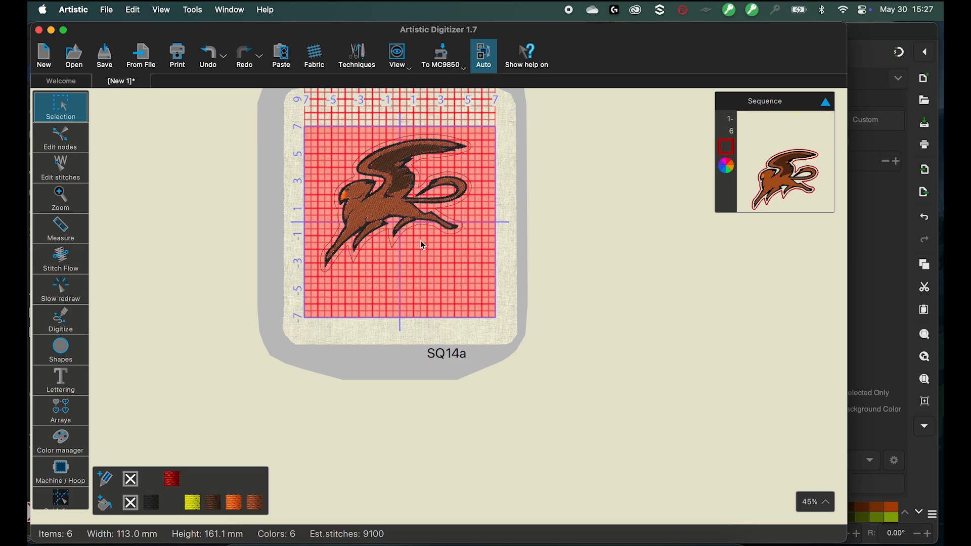
# - Move the whole design to centre it within the hoop area
pyautogui.scroll(3, 424, 246)
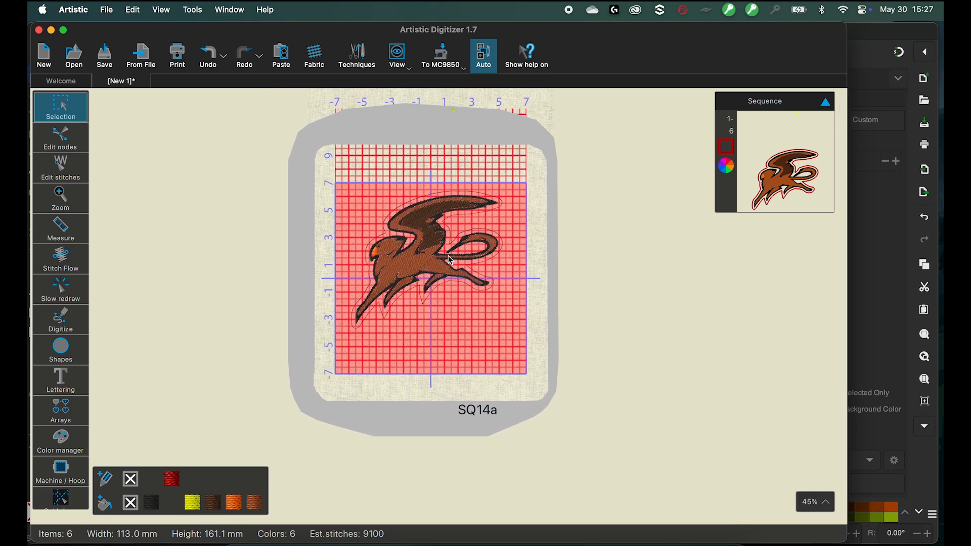
pyautogui.scroll(3, 451, 260)
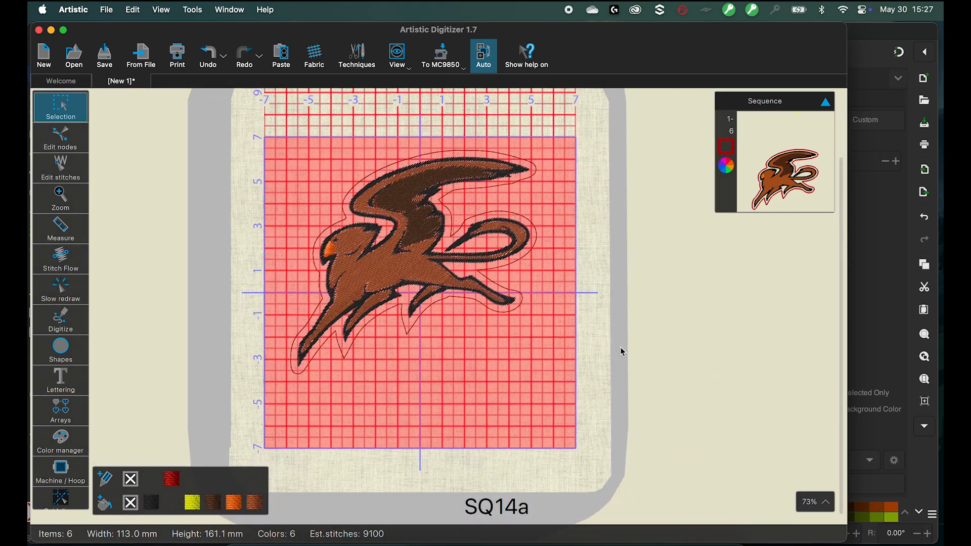
pyautogui.moveTo(620, 347); pyautogui.dragTo(219, 126)
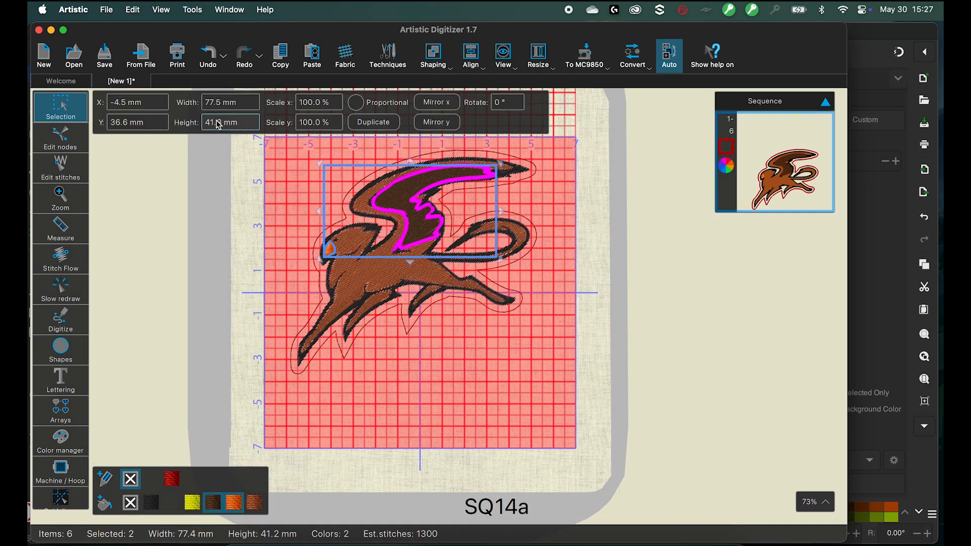
pyautogui.click(587, 423)
pyautogui.moveTo(635, 442); pyautogui.dragTo(187, 100)
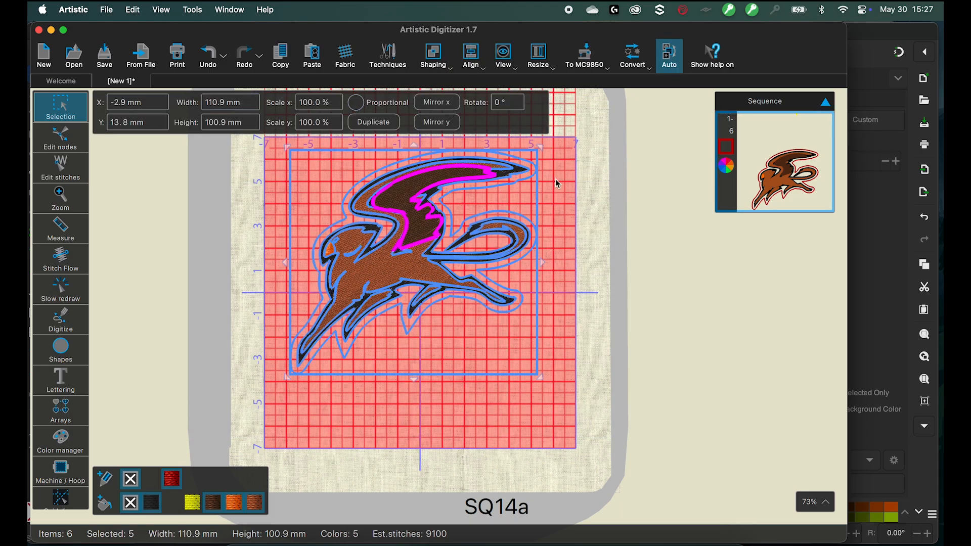
pyautogui.moveTo(412, 199); pyautogui.dragTo(422, 259)
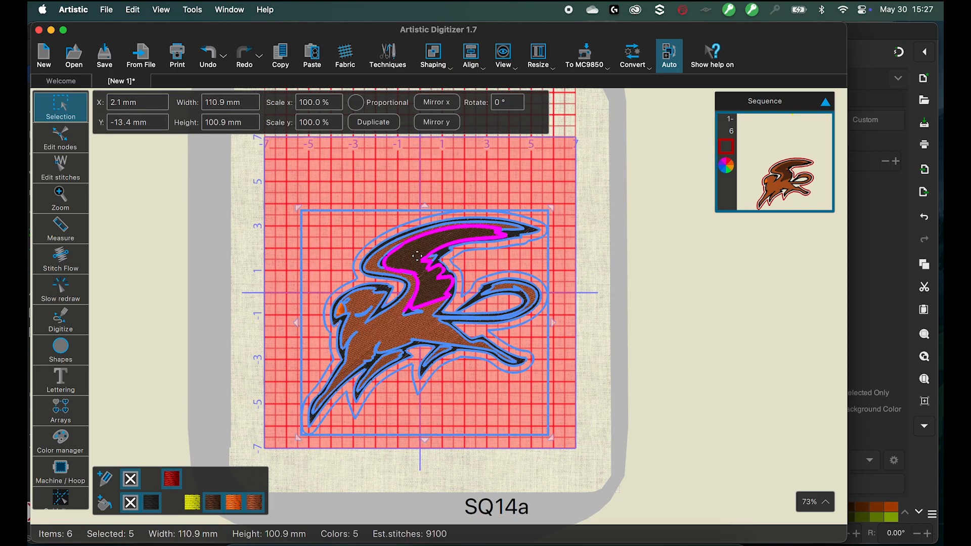
pyautogui.scroll(-5, 415, 256)
pyautogui.scroll(-1, 416, 256)
pyautogui.scroll(-5, 553, 287)
pyautogui.scroll(10, 553, 288)
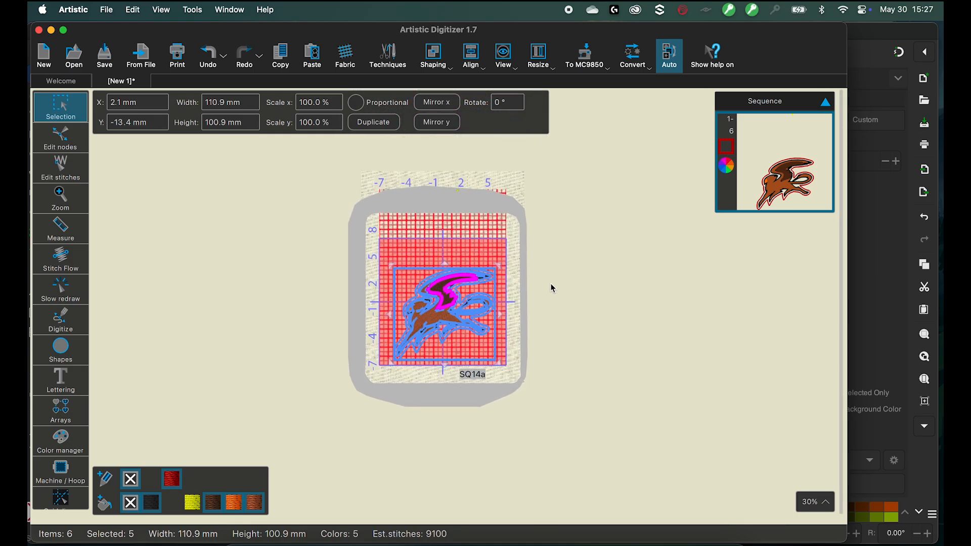
pyautogui.click(553, 305)
pyautogui.scroll(-3, 449, 267)
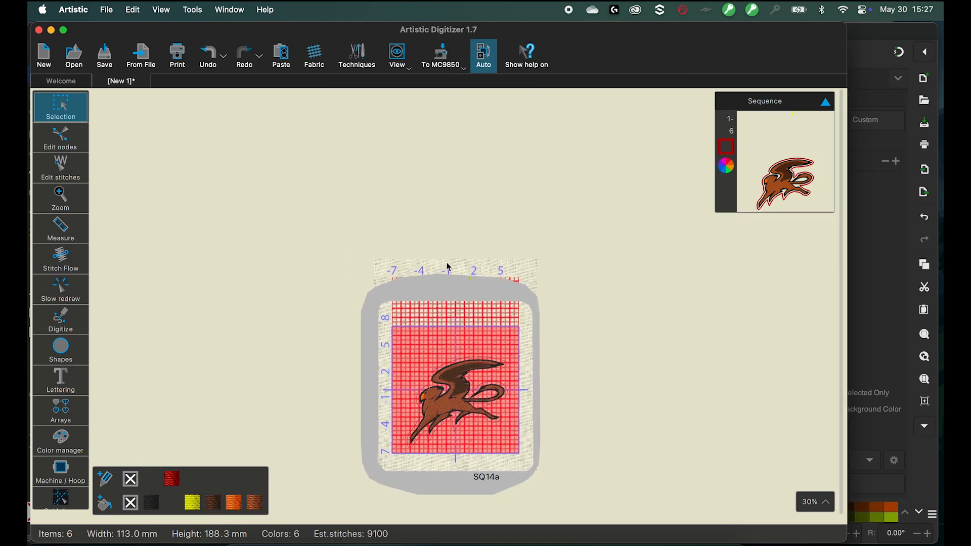